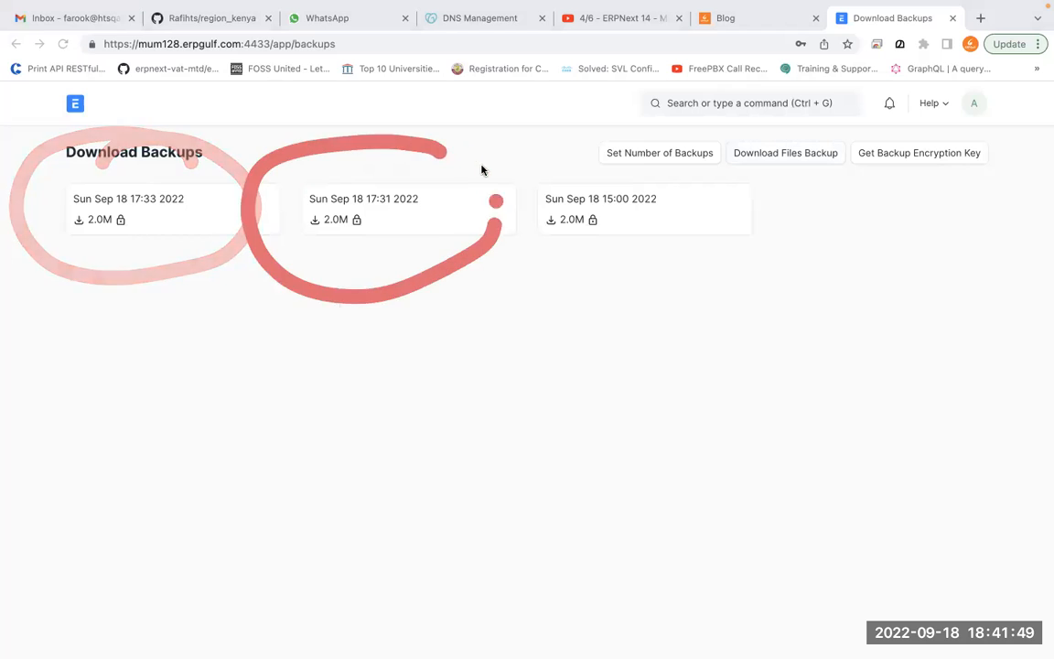
Circle and underline the 15:00, 17:33 and 17:31 backups on screen for viewers
mouse_move(721, 192)
left_mouse_down()
mouse_move(486, 165)
mouse_move(497, 162)
left_mouse_up()
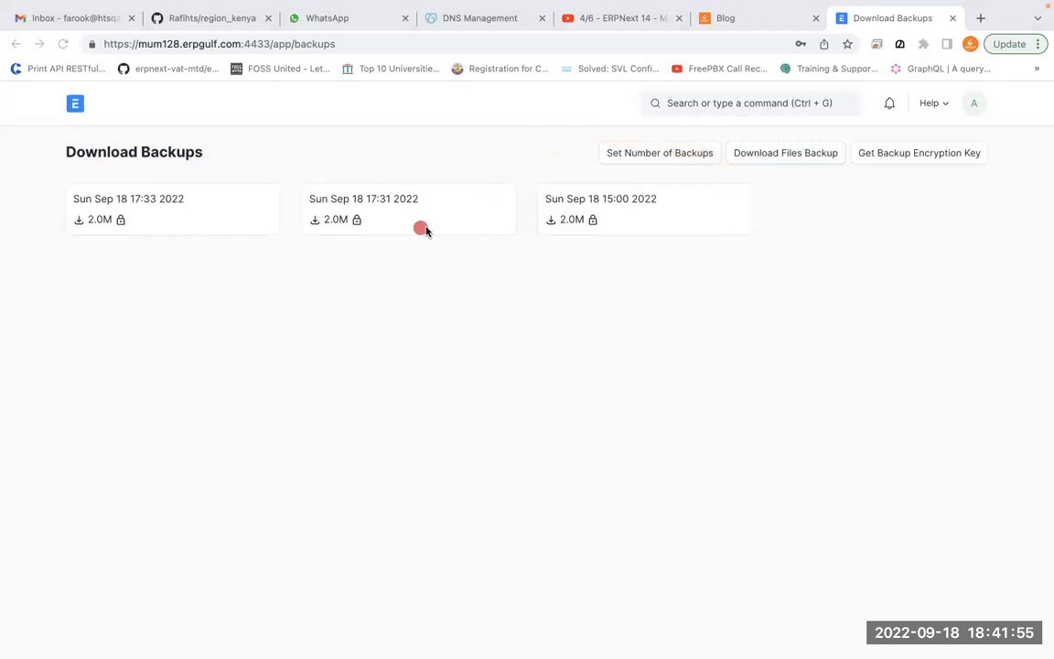
mouse_move(254, 157)
left_mouse_down()
mouse_move(66, 160)
mouse_move(93, 184)
left_mouse_up()
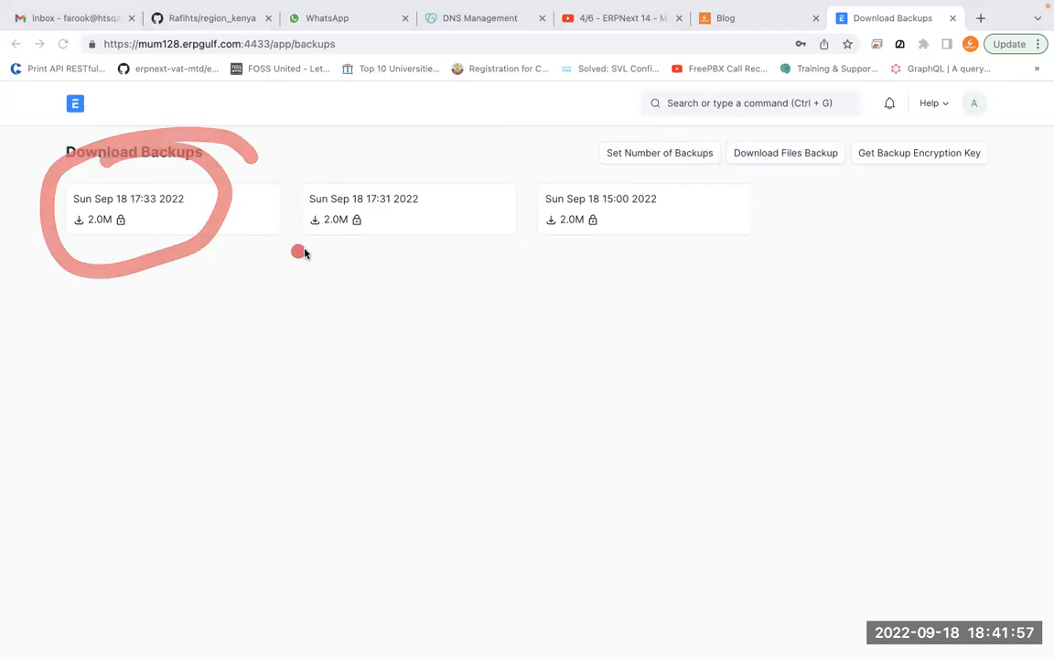
left_click_drag(122, 209, 242, 209)
left_click_drag(413, 178, 443, 210)
left_click_drag(619, 183, 590, 165)
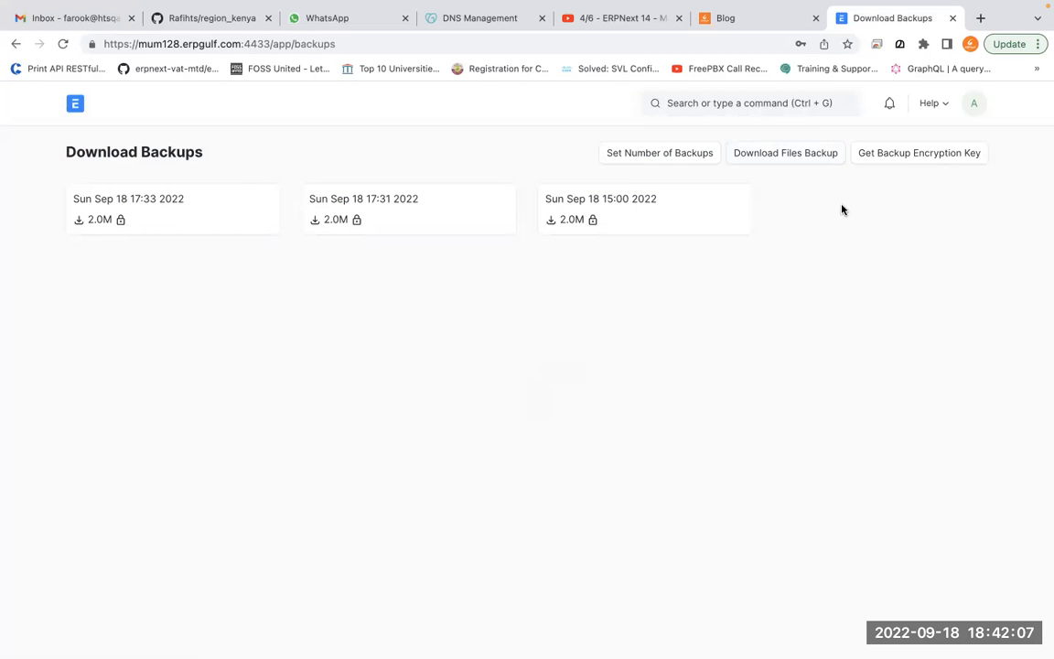
Download the 17:33 database backup to Downloads and show it in Finder
left_click(232, 223)
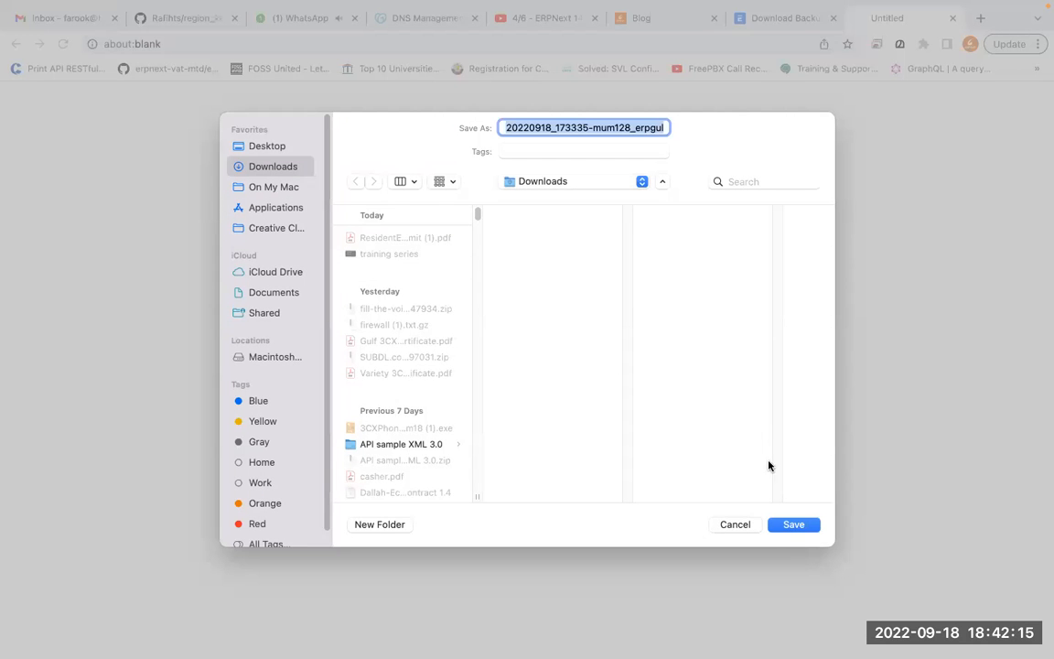
left_click(793, 525)
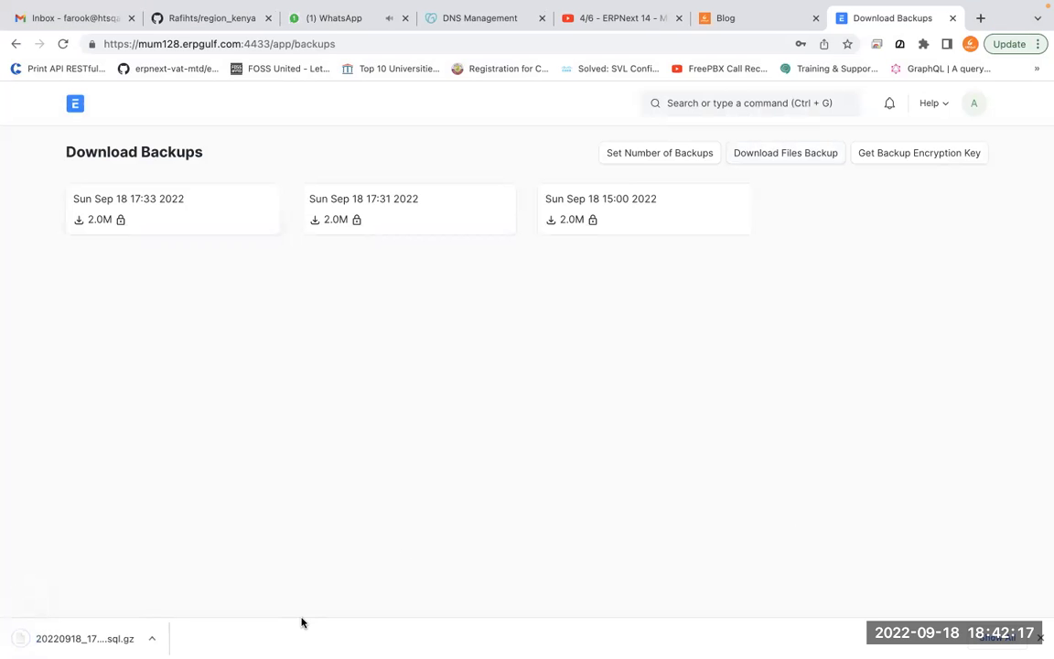
left_click(155, 638)
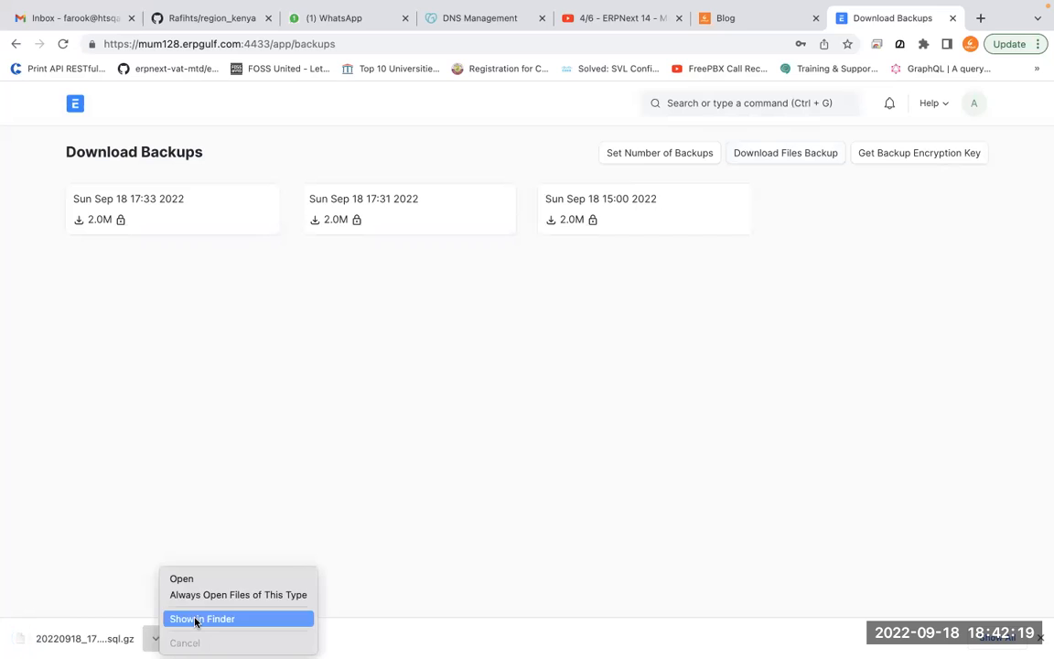
left_click(195, 621)
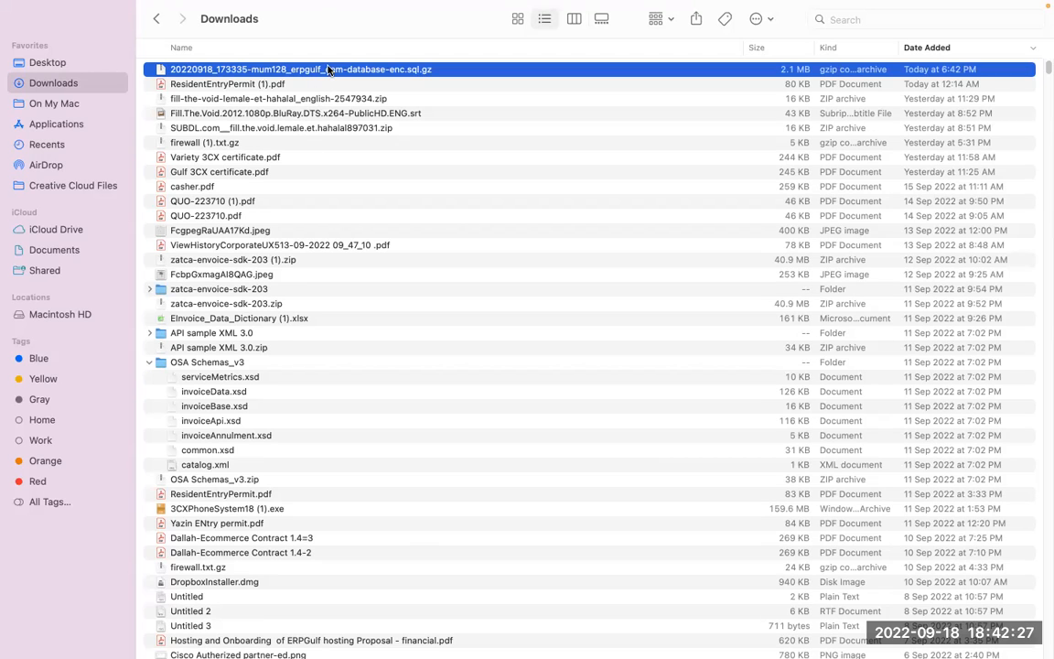
Dismiss the Archive Utility unsupported-format error and go back to the Download Backups page
key("ctrl+Left")
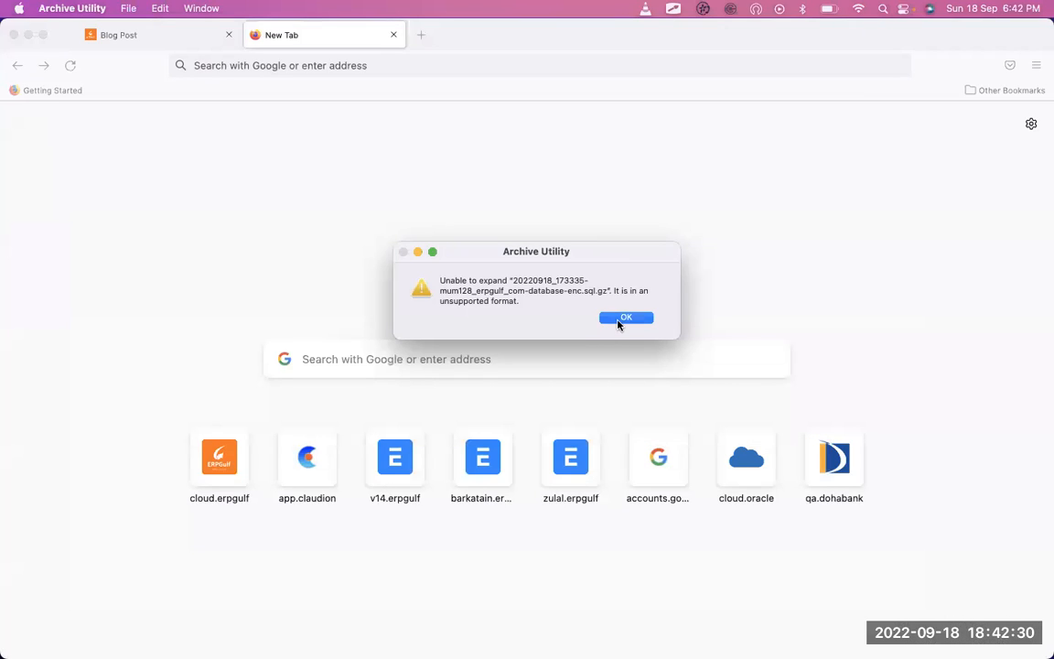
left_click(624, 317)
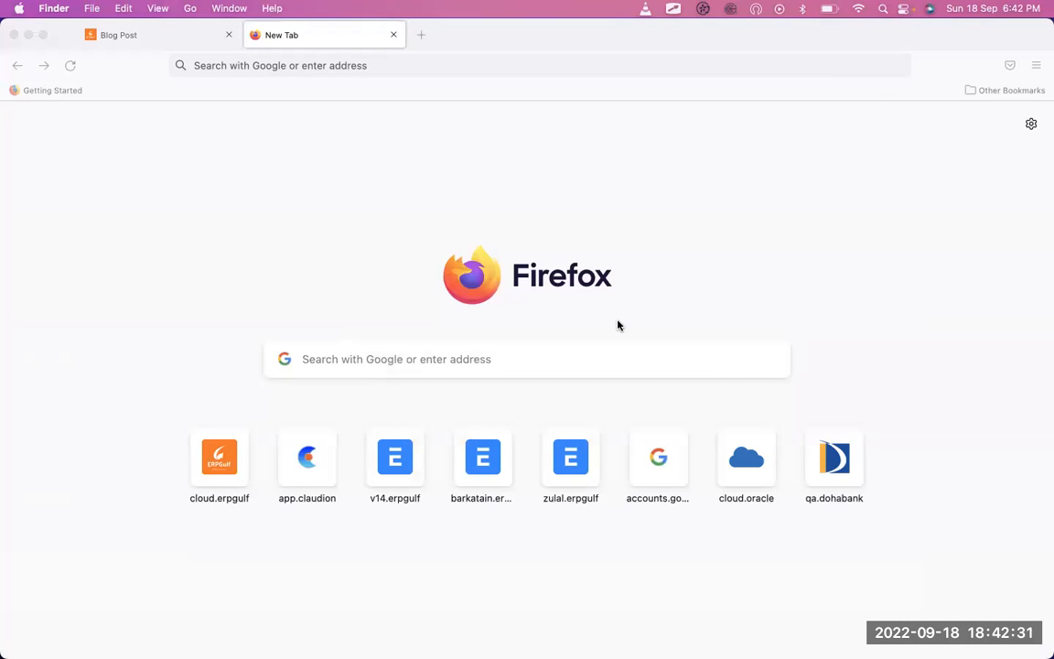
key("ctrl+Left")
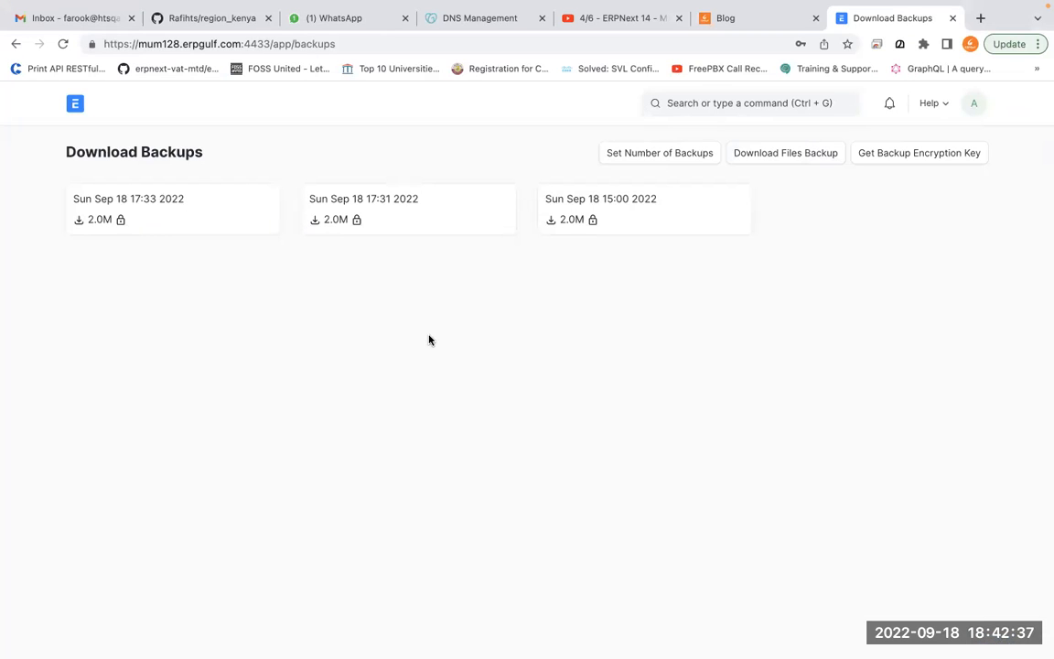
key("ctrl+Tab")
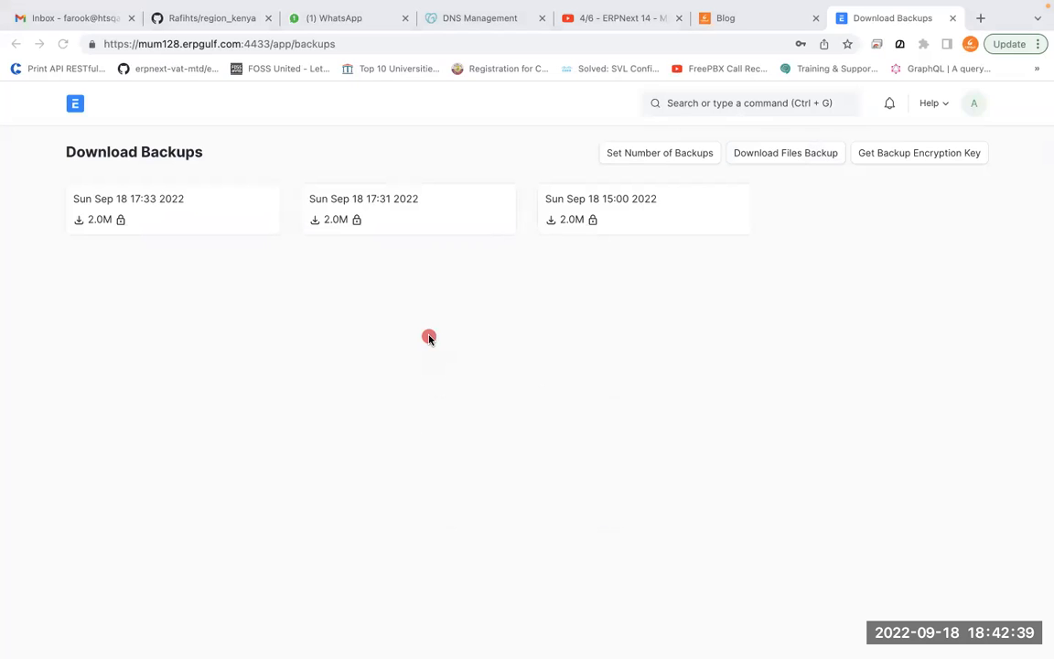
mouse_move(264, 139)
left_mouse_down()
mouse_move(207, 248)
mouse_move(268, 155)
left_mouse_up()
mouse_move(376, 130)
left_mouse_down()
mouse_move(482, 228)
mouse_move(416, 151)
left_mouse_up()
left_click_drag(188, 315, 183, 303)
left_click_drag(416, 315, 411, 311)
left_click_drag(638, 318, 631, 304)
mouse_move(210, 471)
left_mouse_down()
mouse_move(169, 514)
mouse_move(209, 475)
left_mouse_up()
left_click_drag(452, 483, 446, 487)
left_click_drag(672, 444, 668, 450)
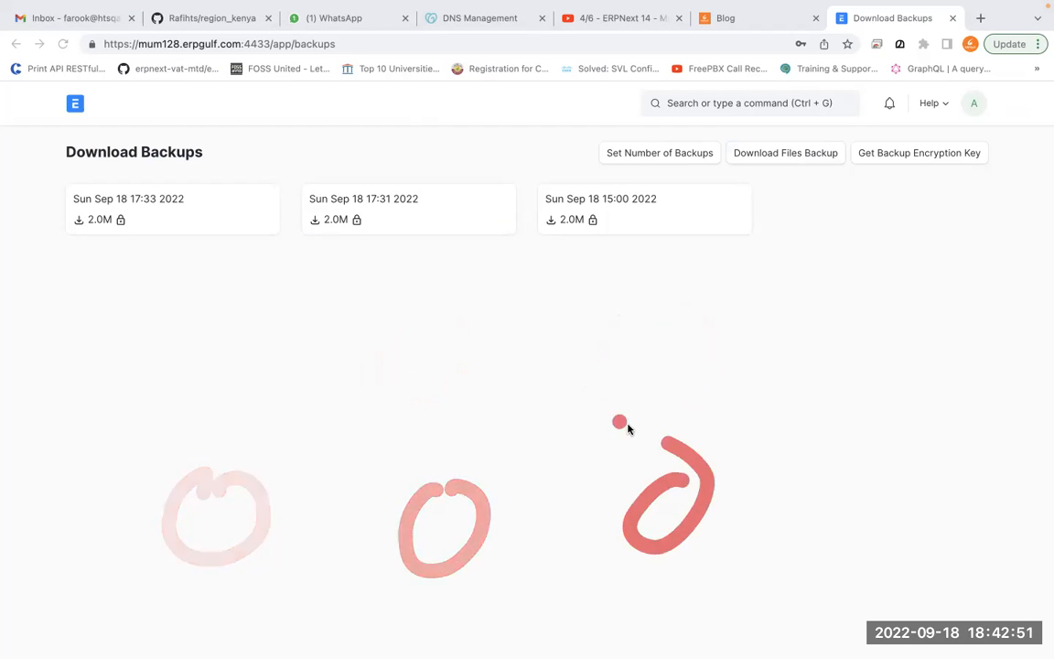
mouse_move(182, 157)
left_mouse_down()
mouse_move(48, 211)
mouse_move(75, 217)
left_mouse_up()
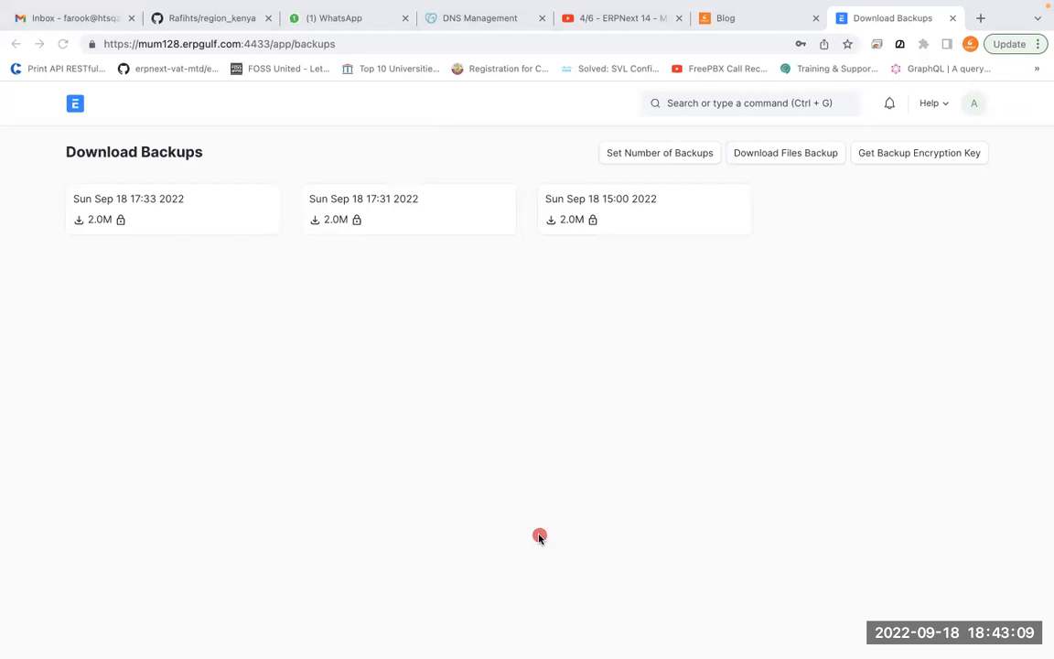
left_click(539, 536)
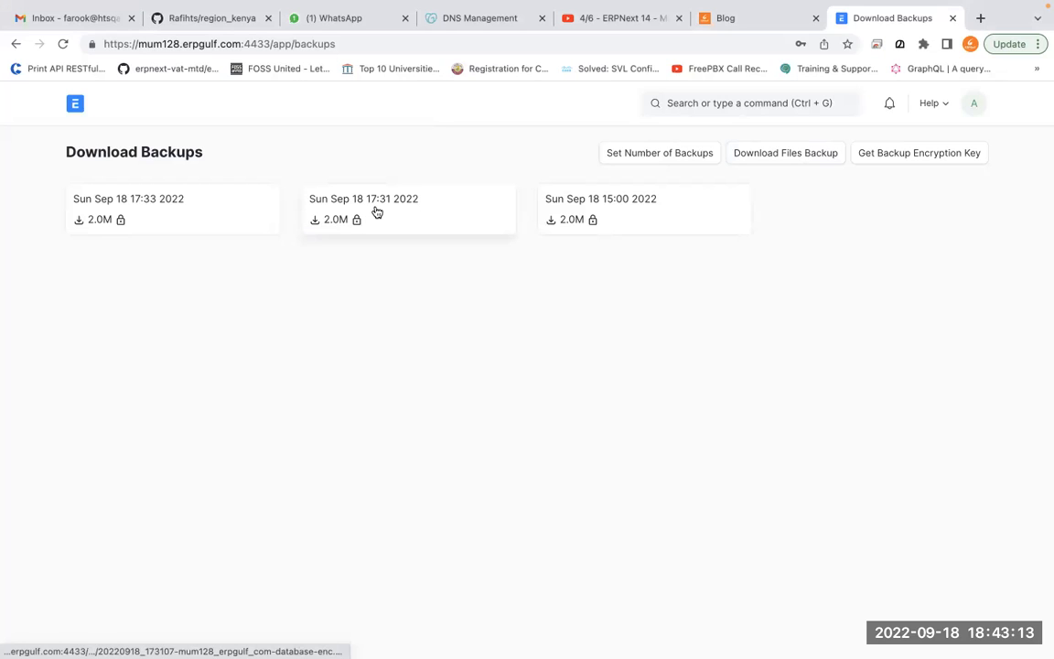
key("alt+Tab")
mouse_move(280, 146)
left_mouse_down()
mouse_move(156, 136)
mouse_move(123, 256)
mouse_move(748, 266)
mouse_move(353, 106)
mouse_move(138, 102)
left_mouse_up()
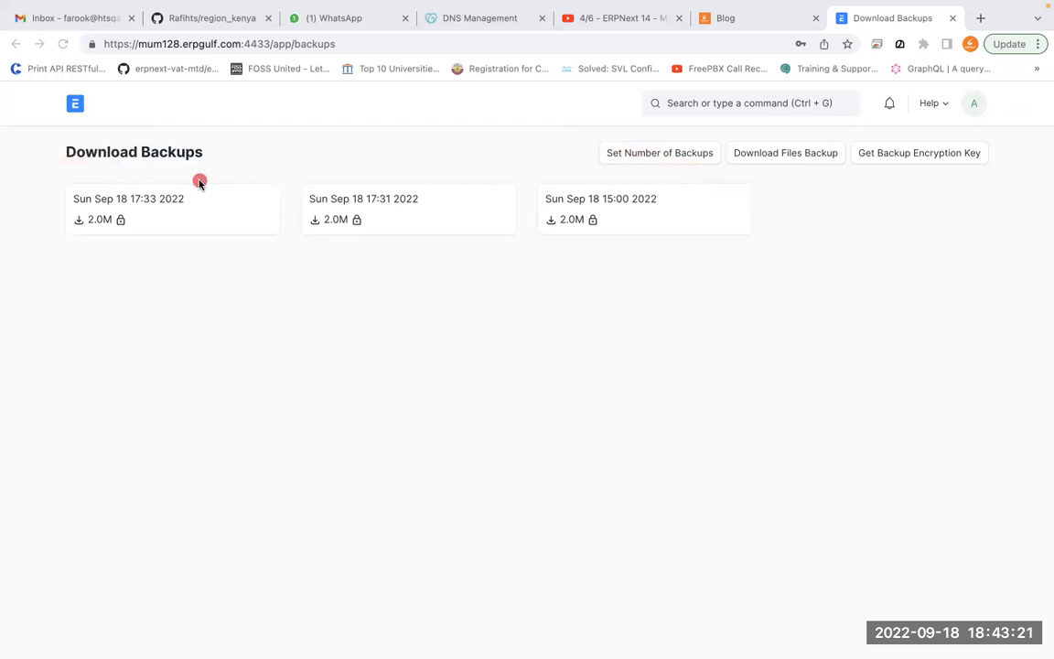
left_click_drag(180, 139, 169, 182)
mouse_move(388, 145)
left_mouse_down()
mouse_move(324, 268)
mouse_move(391, 143)
left_mouse_up()
left_click_drag(654, 167, 660, 241)
left_click_drag(243, 267, 236, 388)
mouse_move(366, 320)
left_mouse_down()
mouse_move(325, 369)
mouse_move(377, 386)
left_mouse_up()
mouse_move(426, 330)
left_mouse_down()
mouse_move(677, 299)
mouse_move(715, 275)
left_mouse_up()
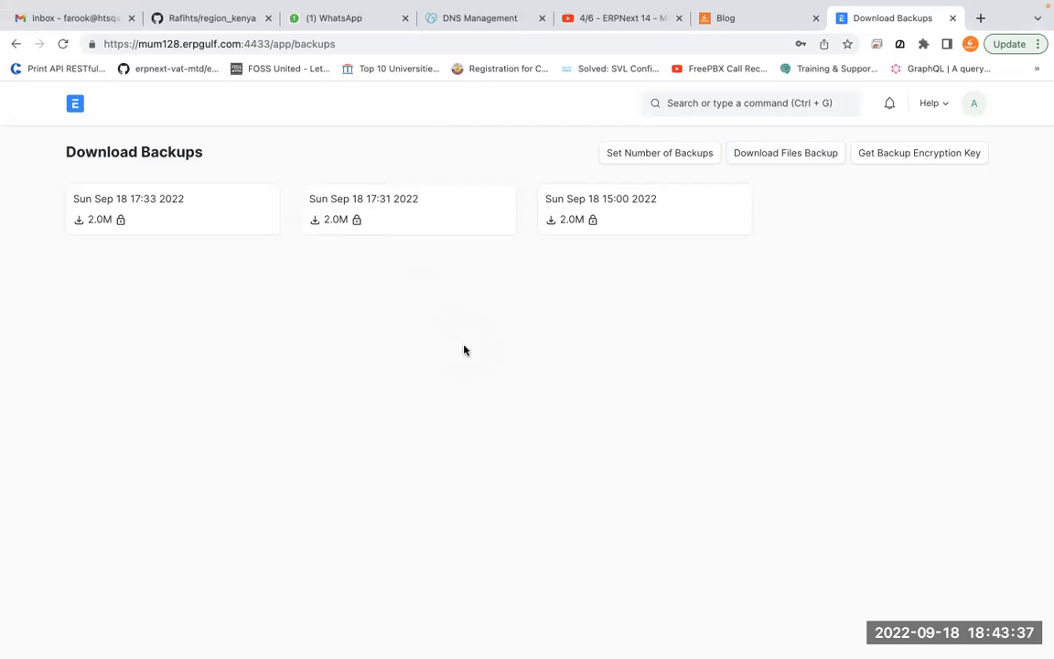
Search the web for 'dropbox' in a new tab and open the Dropbox website
left_click(979, 17)
type("dropbox")
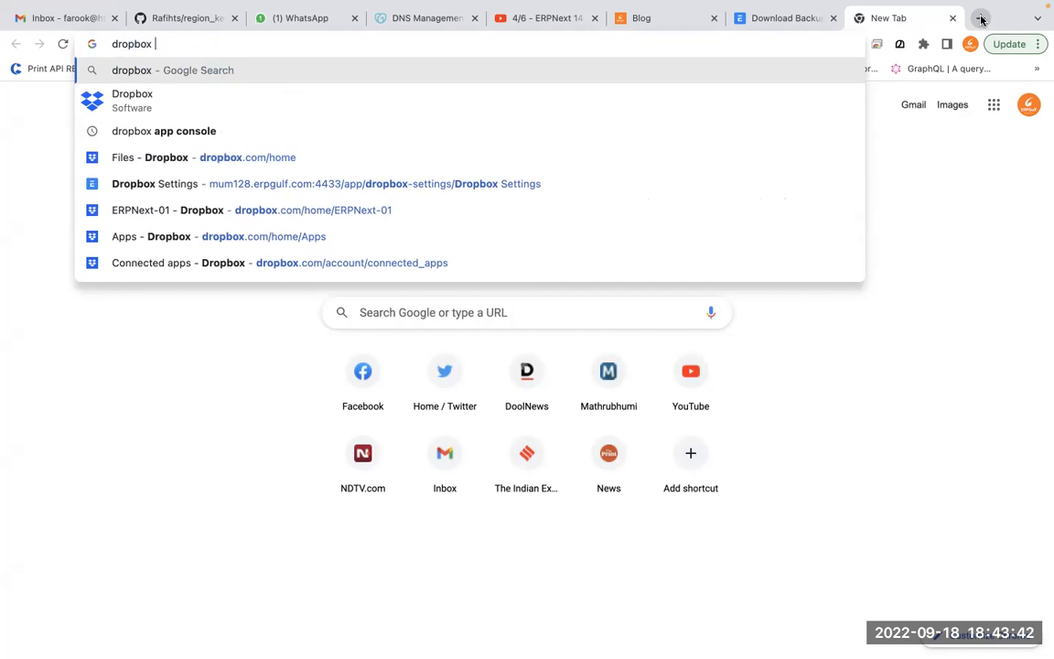
key("Return")
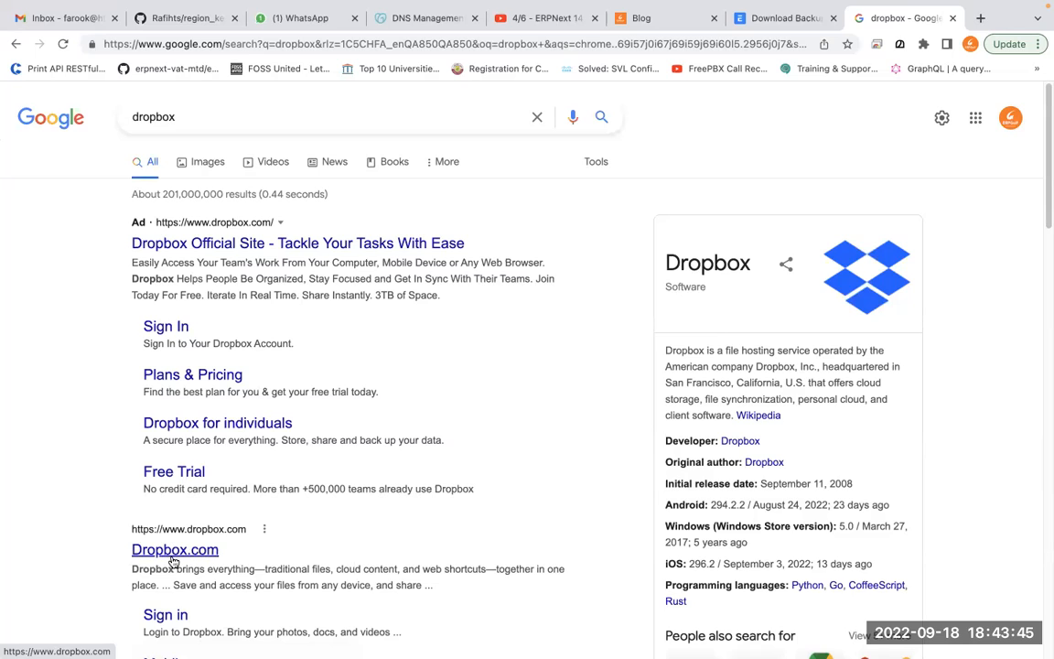
left_click(176, 553)
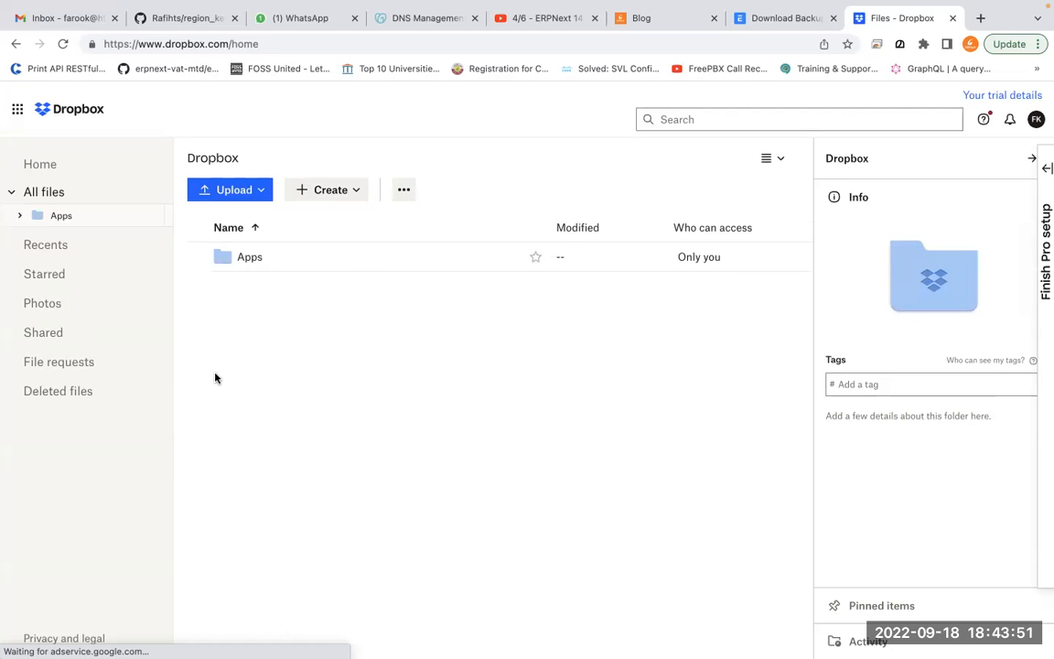
Check Dropbox's Home and Starred views, then return to the Download Backups tab
left_click(77, 174)
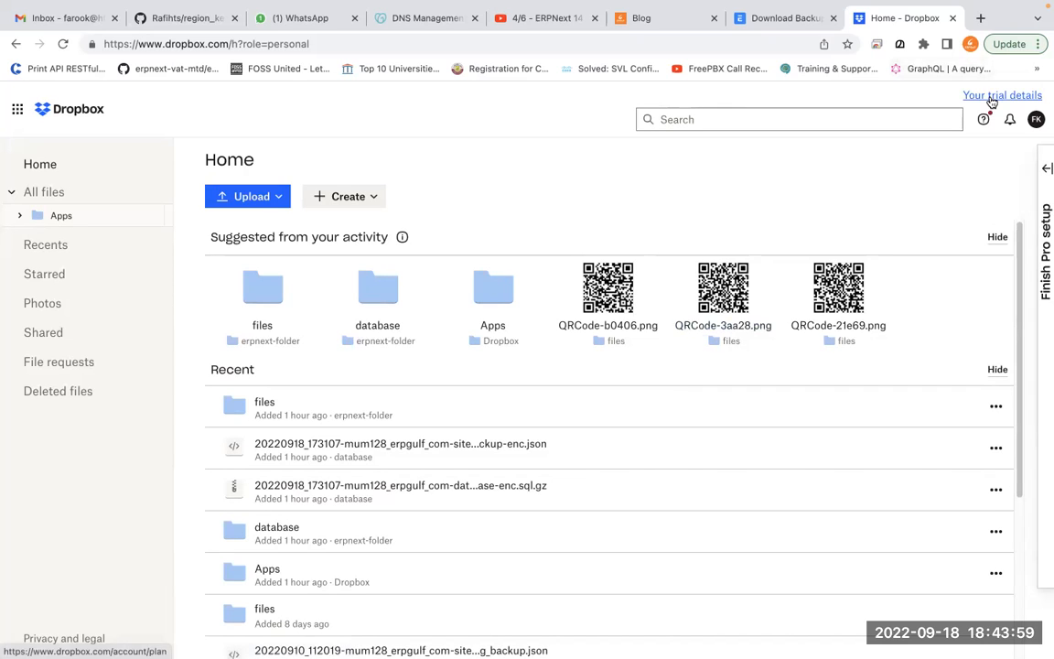
left_click(48, 274)
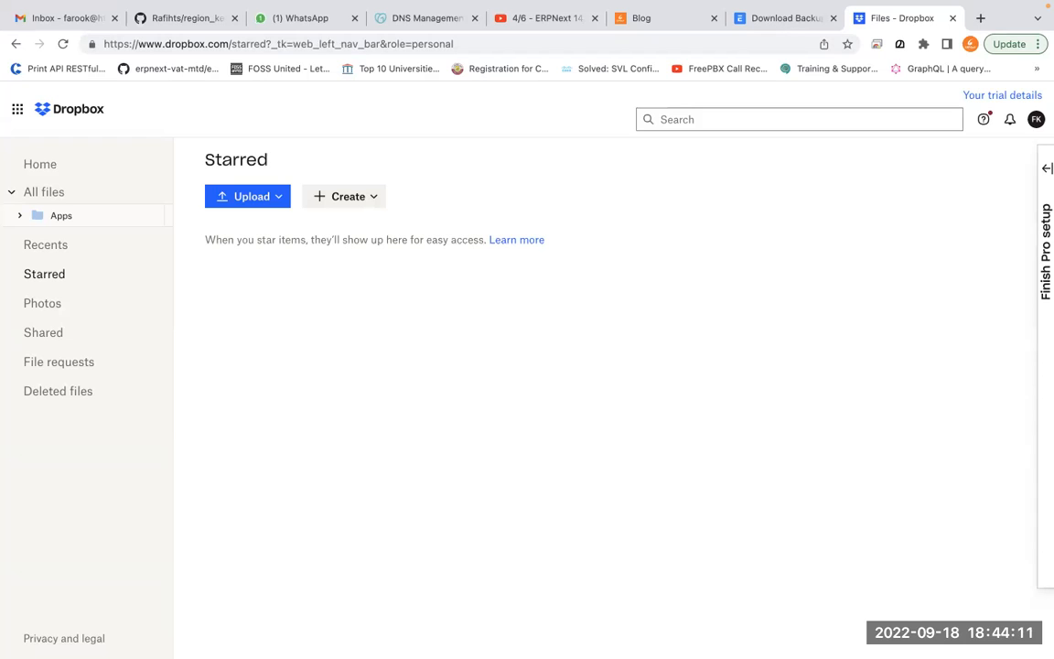
left_click(769, 18)
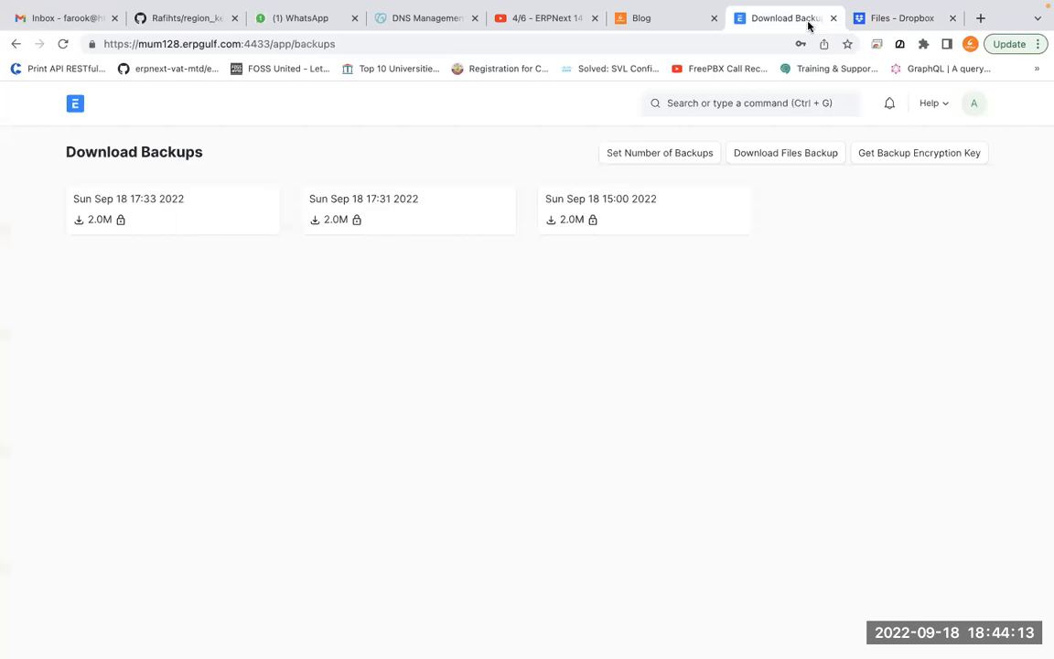
Search ERPNext for 'drop' and open the Dropbox Settings page
left_click(74, 107)
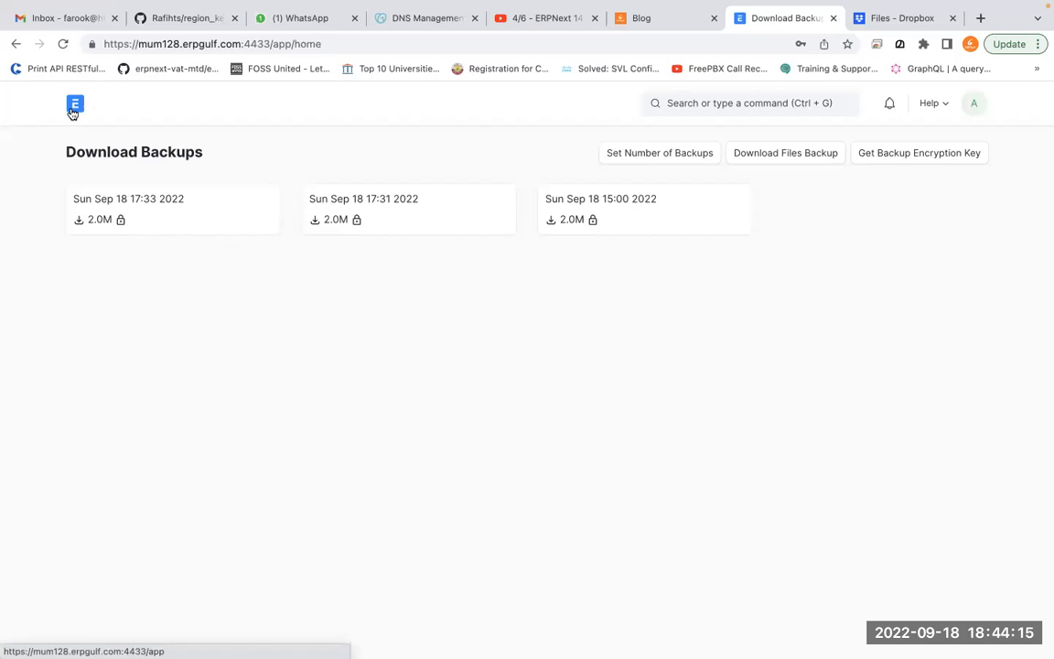
left_click(722, 103)
type("drop")
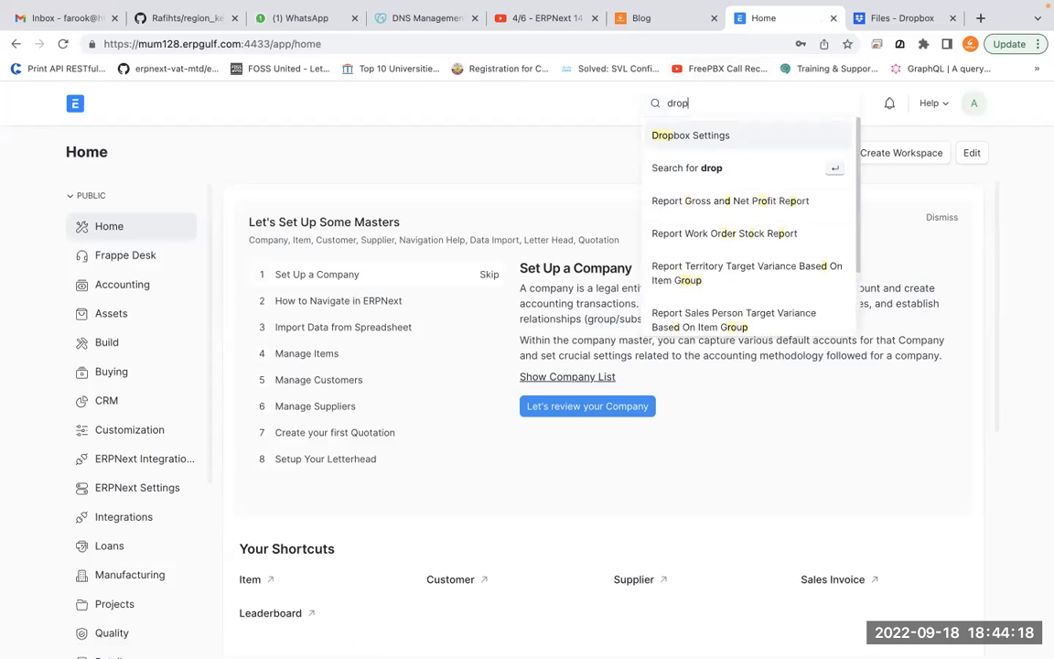
left_click(719, 138)
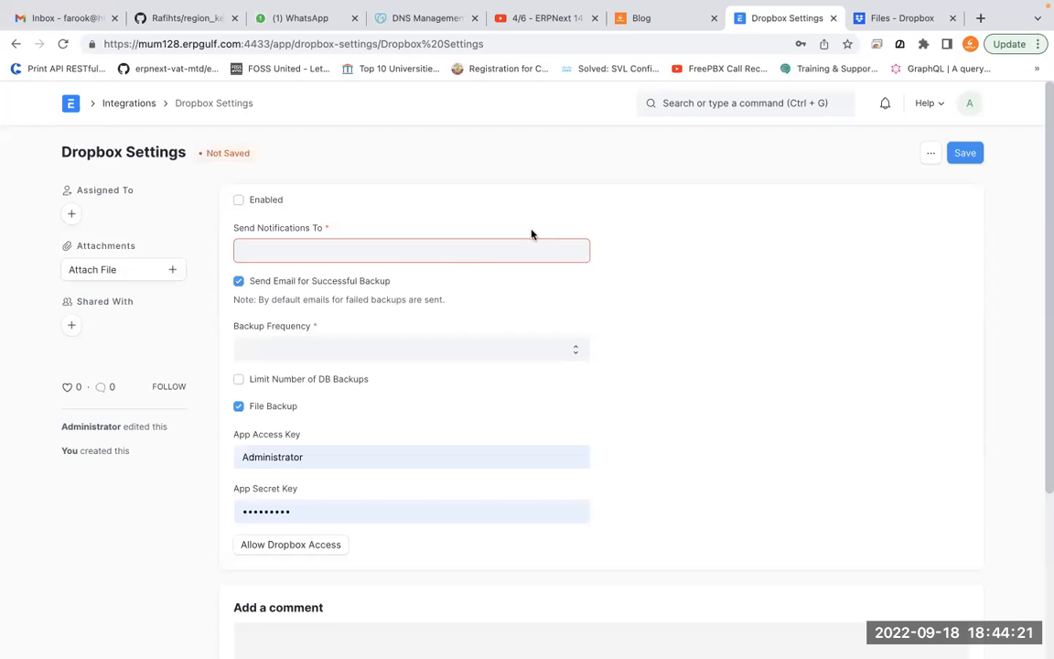
Clear any values from the App Access Key and App Secret Key fields
left_click(482, 459)
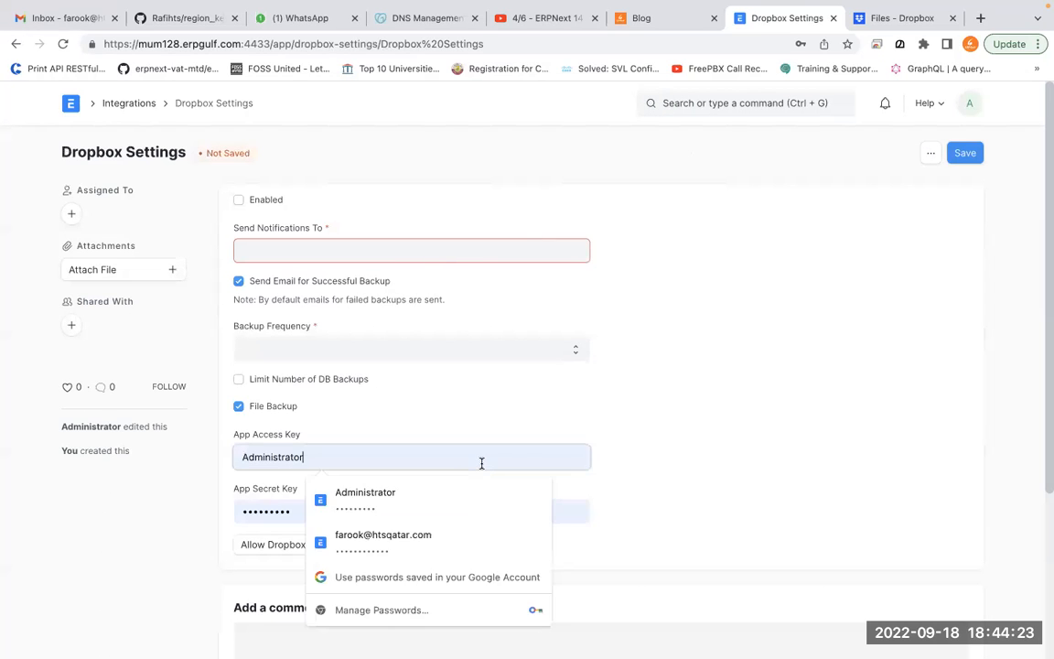
key("super+a")
key("BackSpace")
key("Tab")
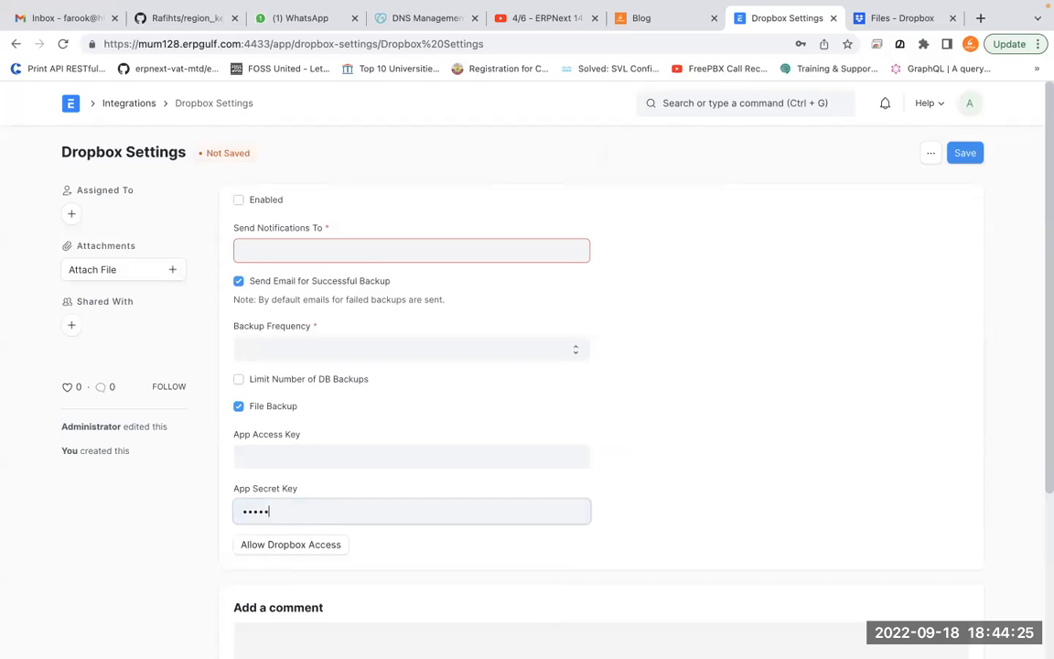
key("super+a")
key("BackSpace")
left_click(804, 392)
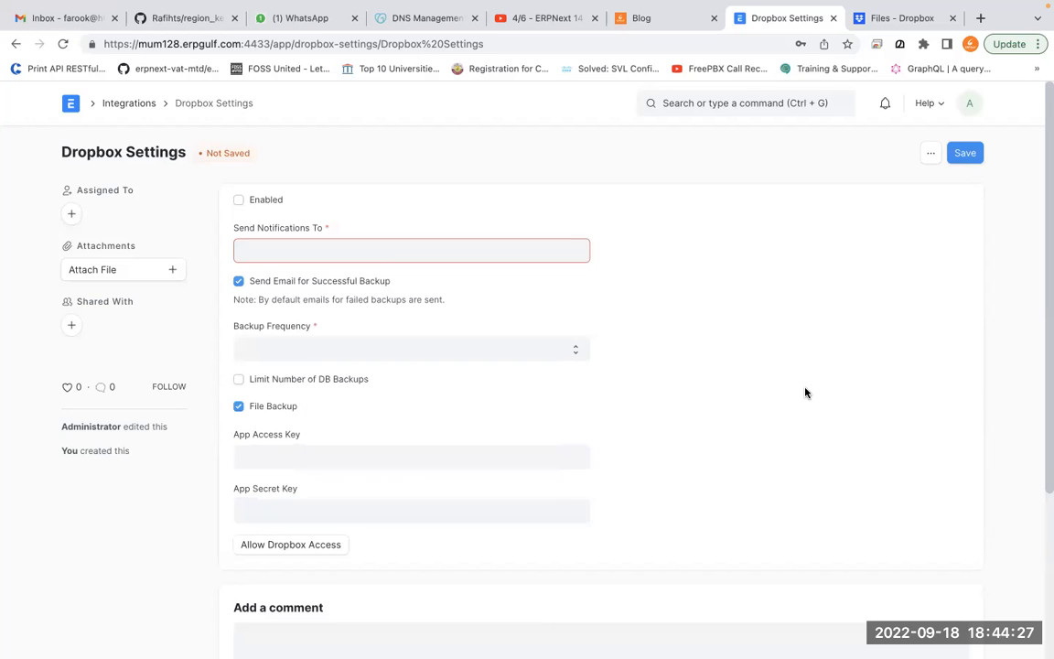
Mark File Backup and the empty App Access Key field with on-screen drawing
key("super+shift+a")
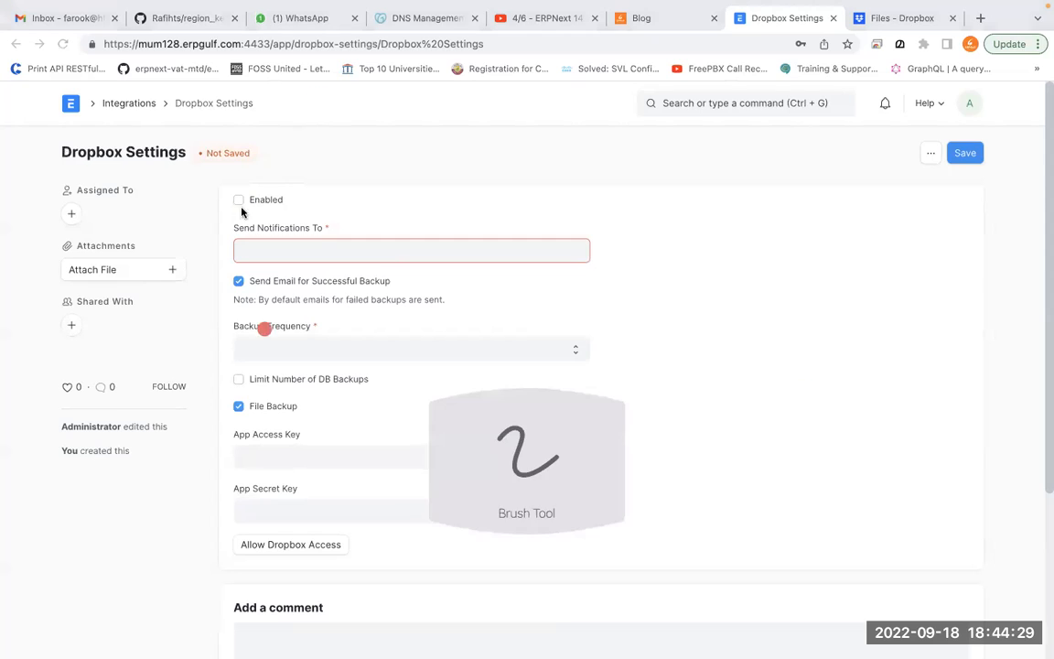
mouse_move(313, 399)
left_mouse_down()
mouse_move(187, 452)
mouse_move(311, 389)
left_mouse_up()
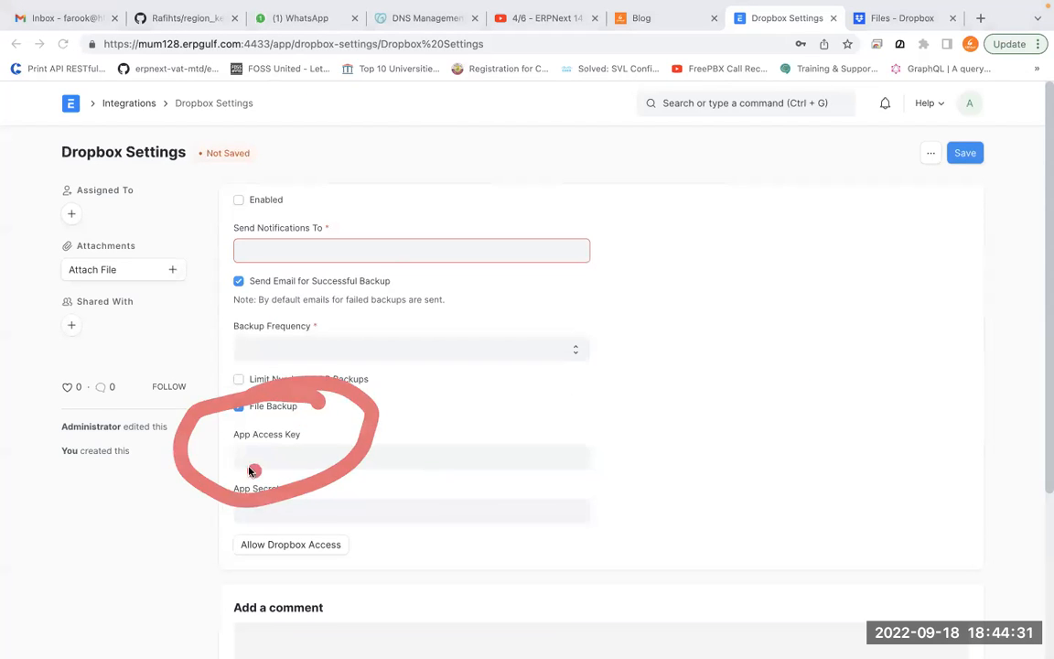
mouse_move(329, 469)
left_mouse_down()
mouse_move(240, 455)
mouse_move(354, 470)
mouse_move(247, 407)
mouse_move(215, 485)
mouse_move(302, 464)
mouse_move(221, 471)
mouse_move(229, 476)
left_mouse_up()
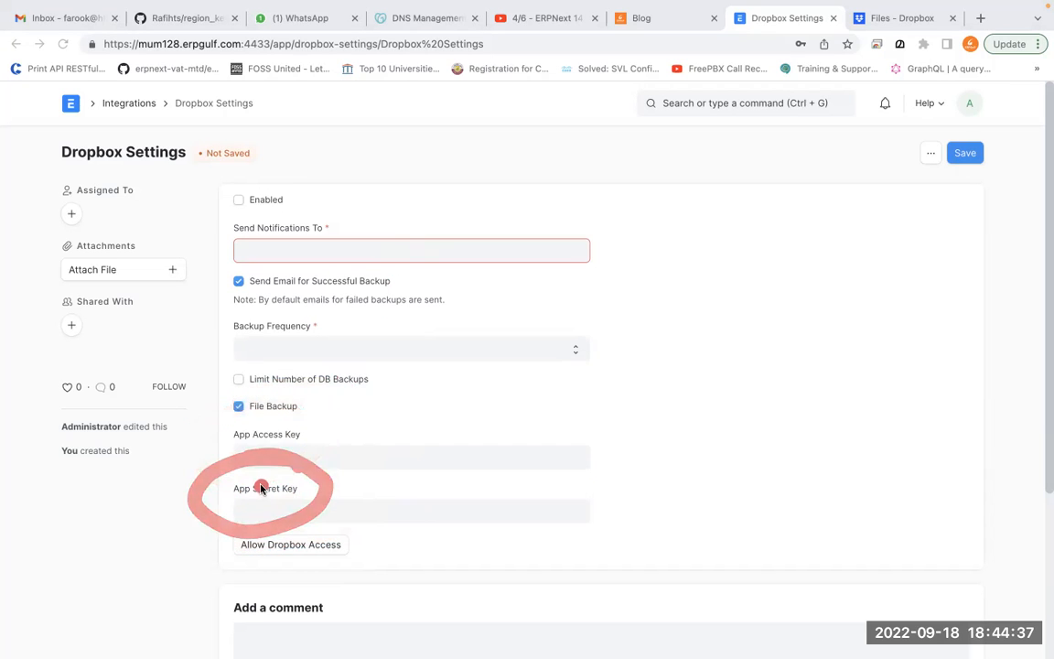
Enter the notification e-mail address and set Backup Frequency to Daily
left_click(371, 349)
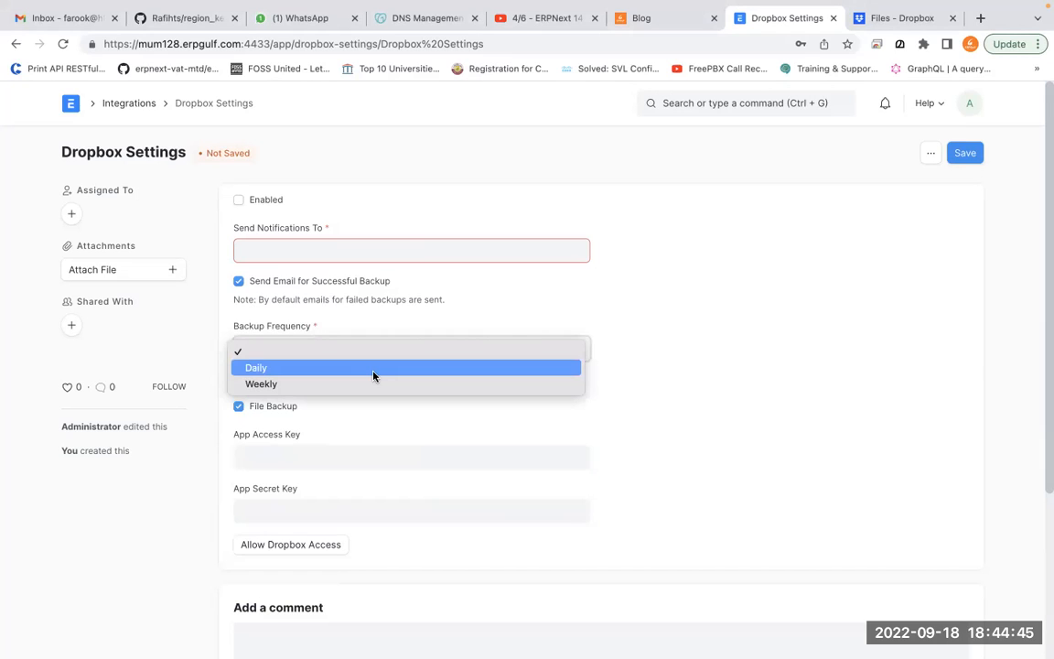
left_click(418, 256)
left_click(418, 255)
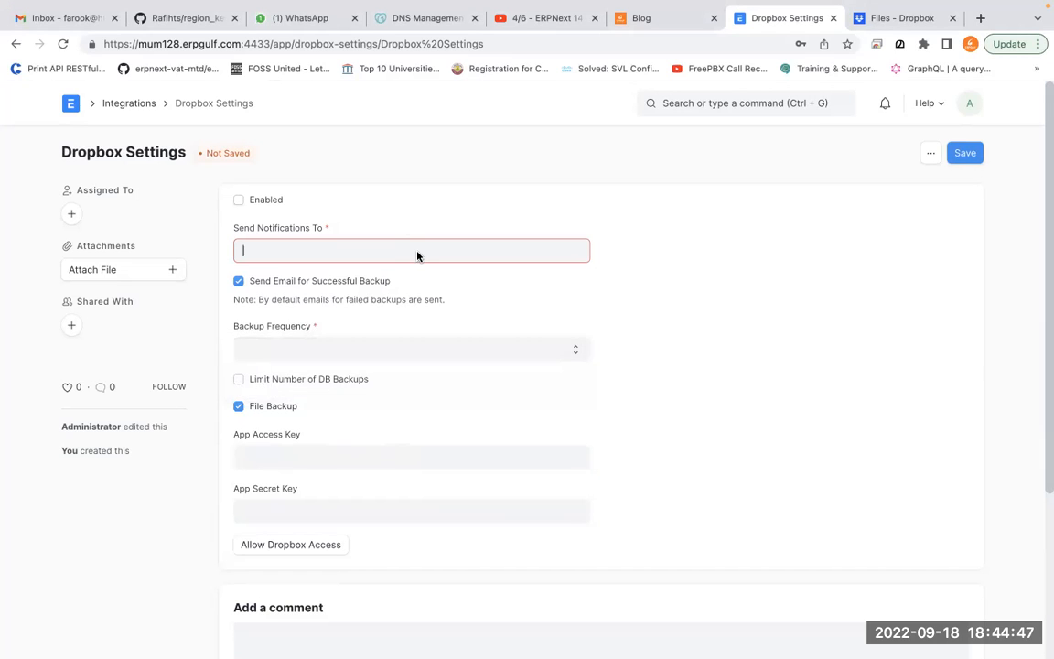
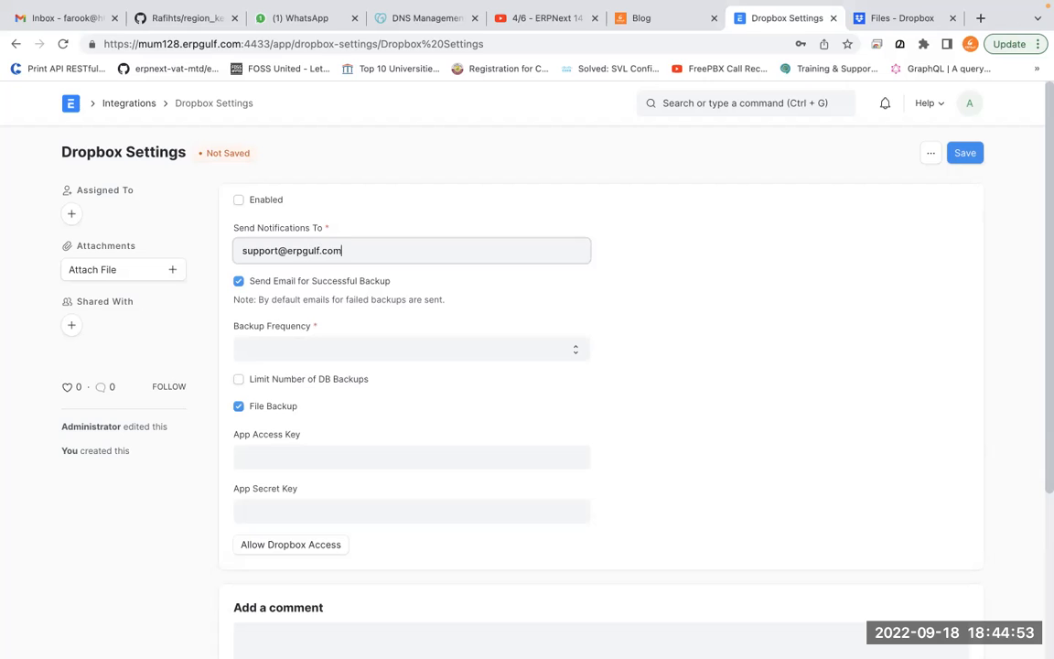
left_click(325, 359)
key("Escape")
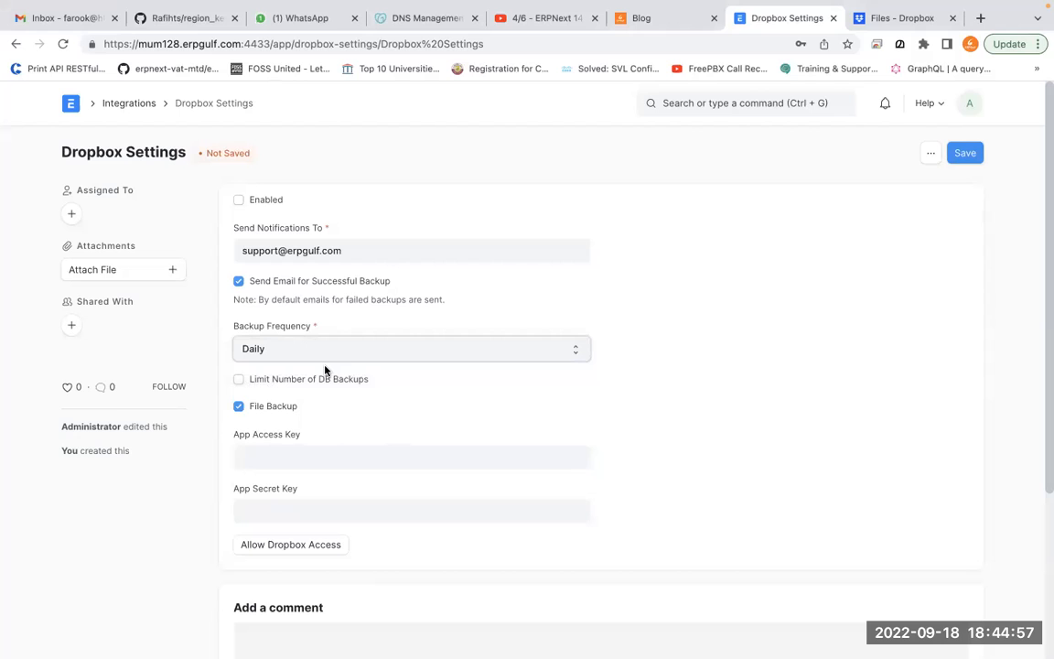
Highlight the still-empty app key fields, then switch to the Dropbox files tab
left_click(382, 453)
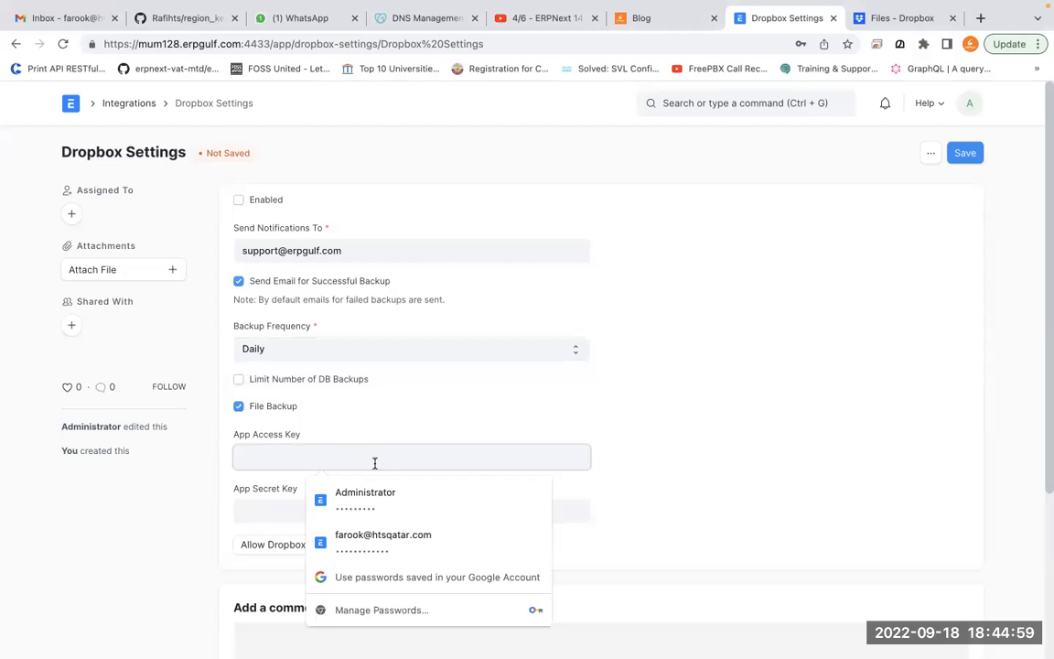
left_click(275, 517)
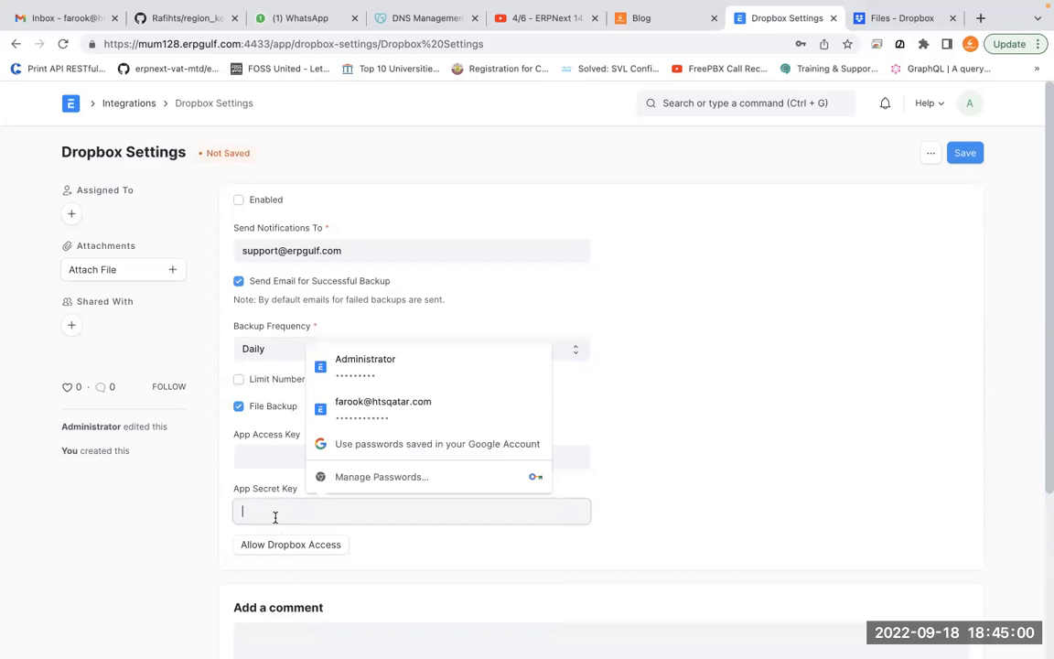
left_click(690, 420)
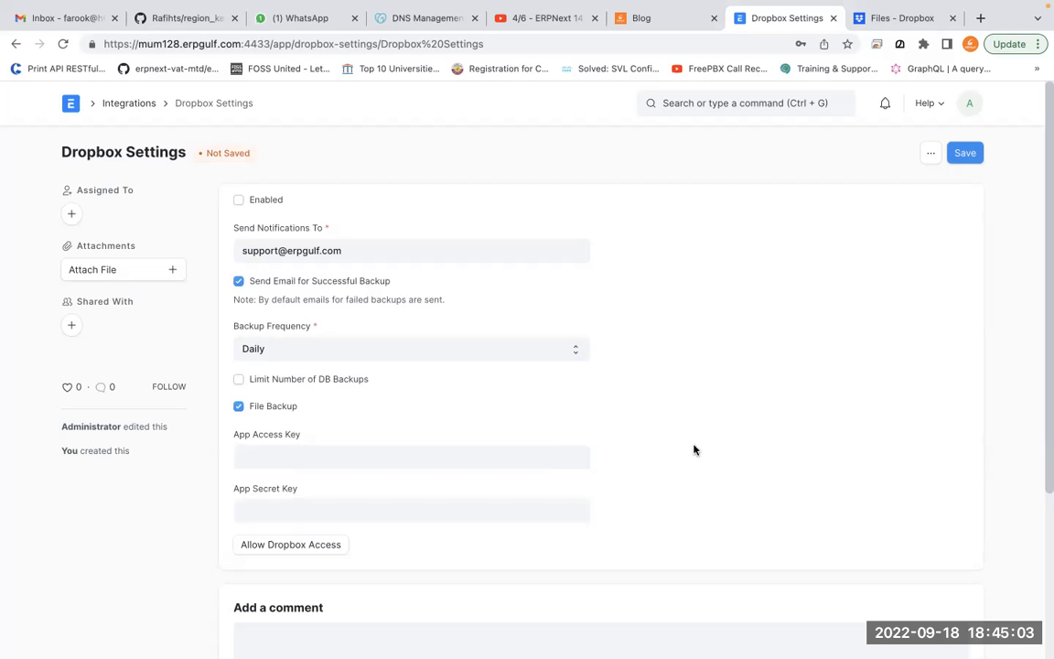
key("b")
mouse_move(314, 403)
left_mouse_down()
mouse_move(195, 470)
mouse_move(207, 439)
mouse_move(208, 475)
mouse_move(176, 472)
left_mouse_up()
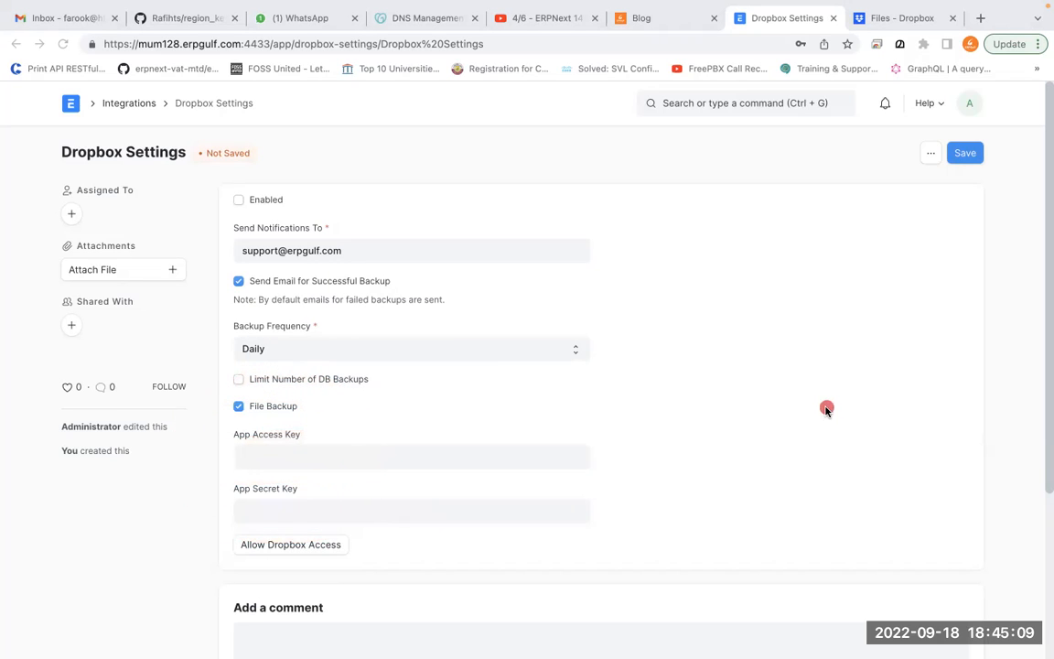
left_click(826, 409)
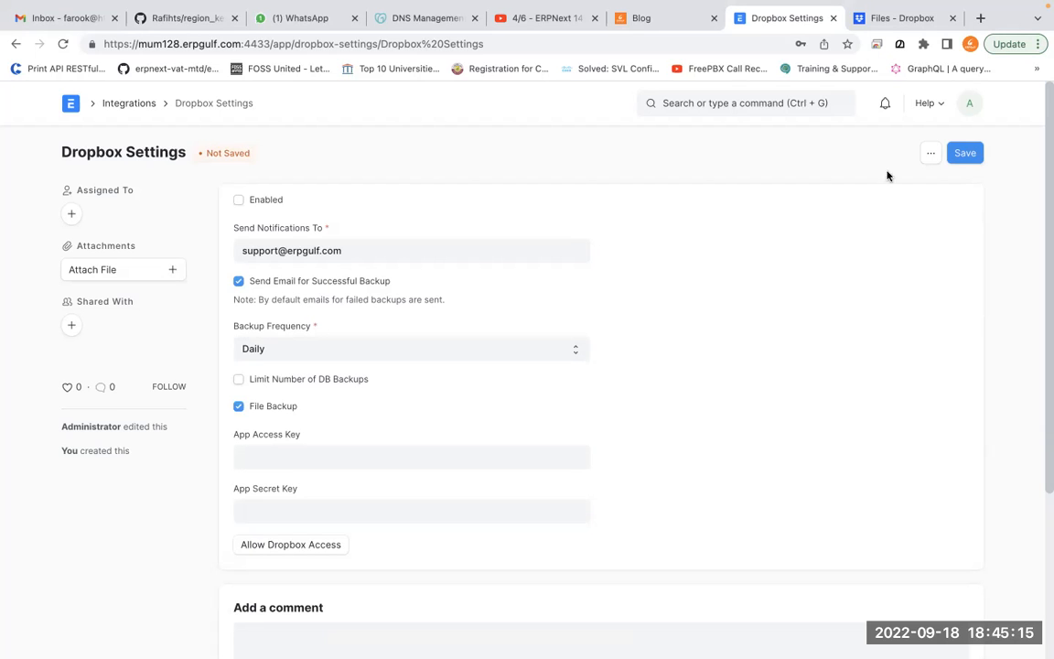
left_click(902, 19)
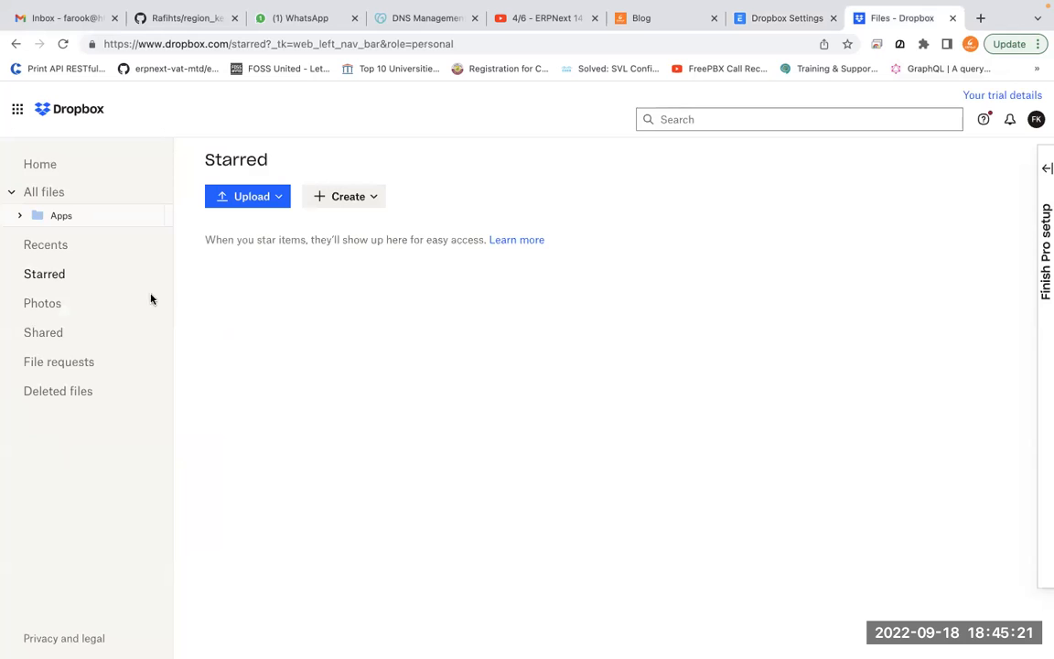
Visit Dropbox File requests, then search Google for 'dropbox app console' in a new tab
left_click(100, 366)
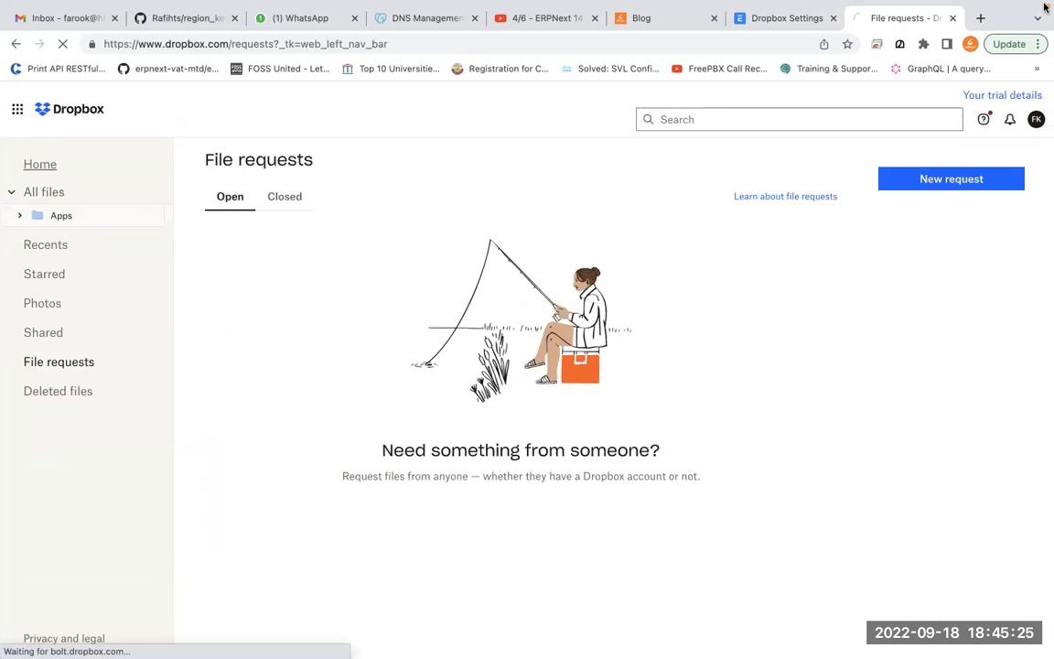
left_click(980, 57)
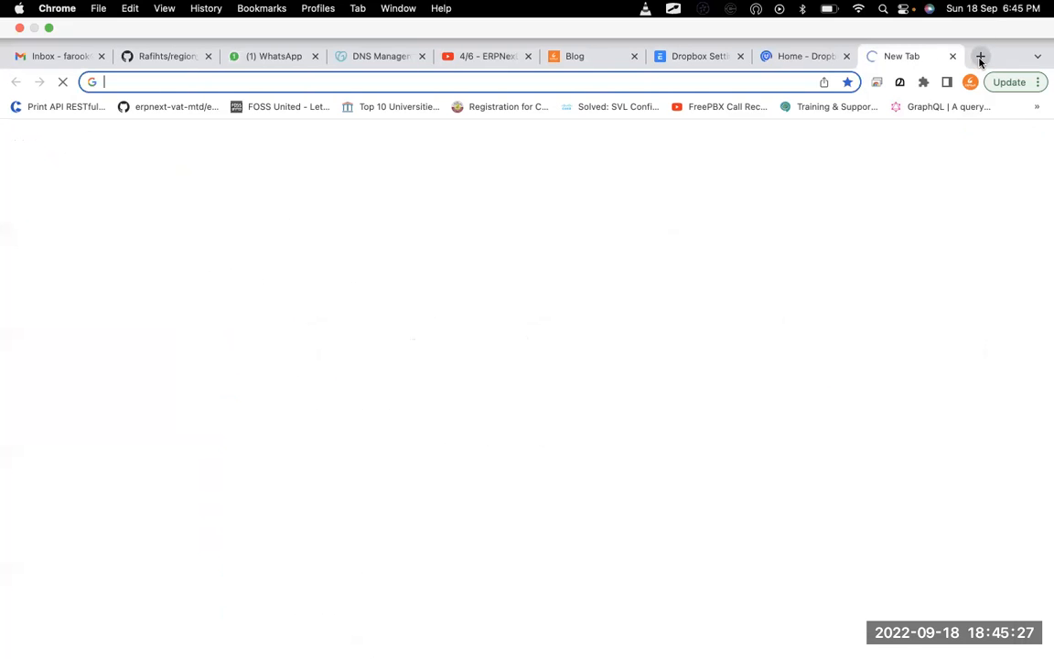
type("dropdb")
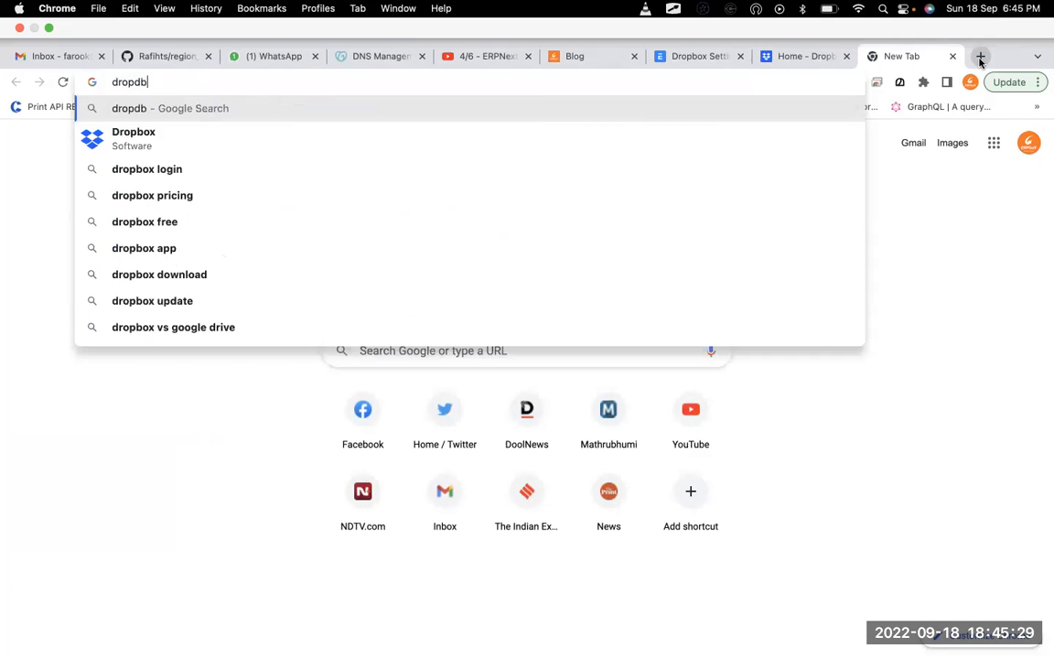
key("BackSpace")
key("BackSpace")
type("box app")
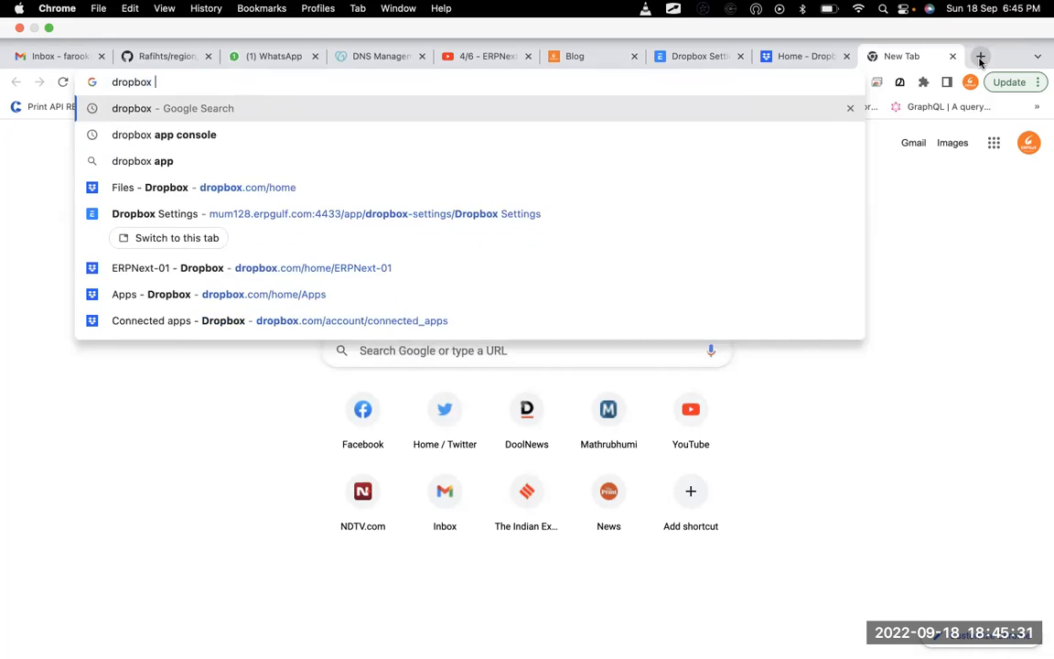
key("Return")
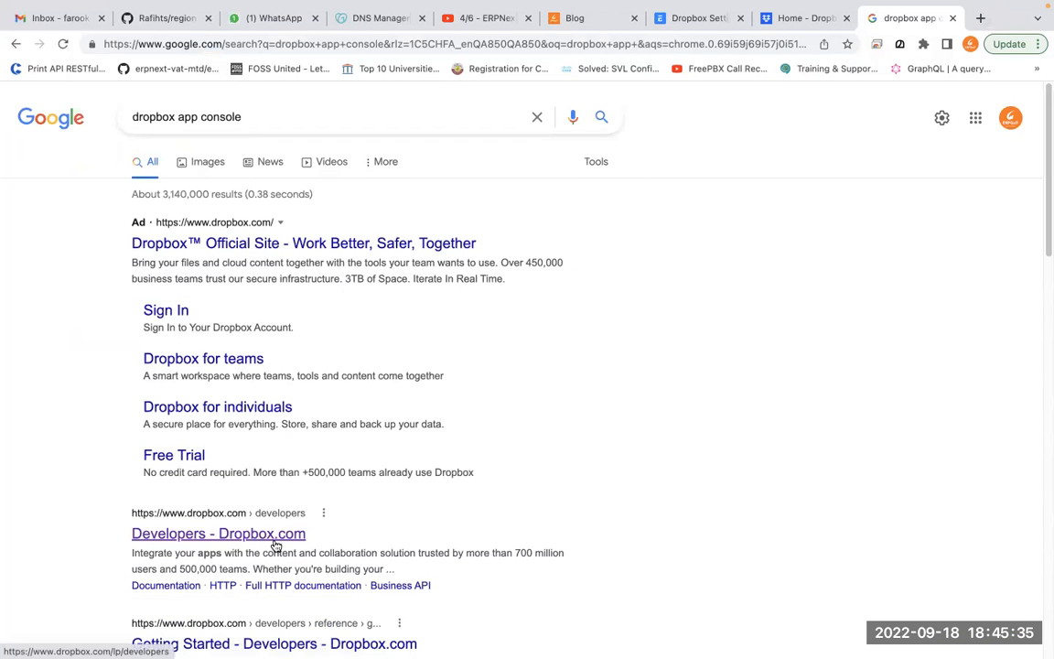
Go from Developers - Dropbox.com to the App console and begin Create app
left_click(276, 545)
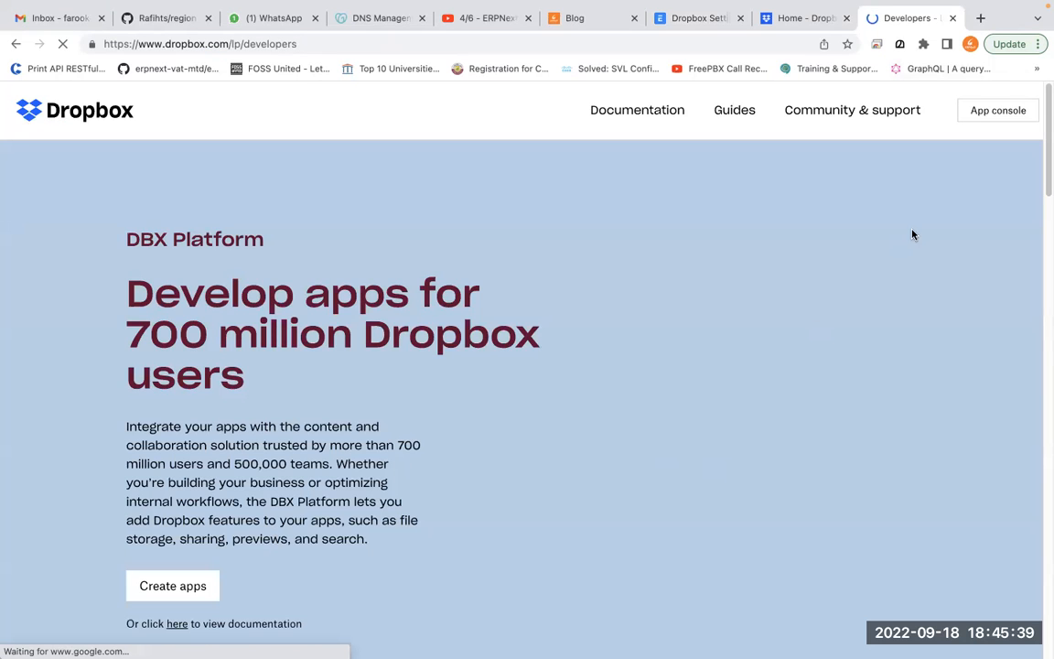
key("alt+Tab")
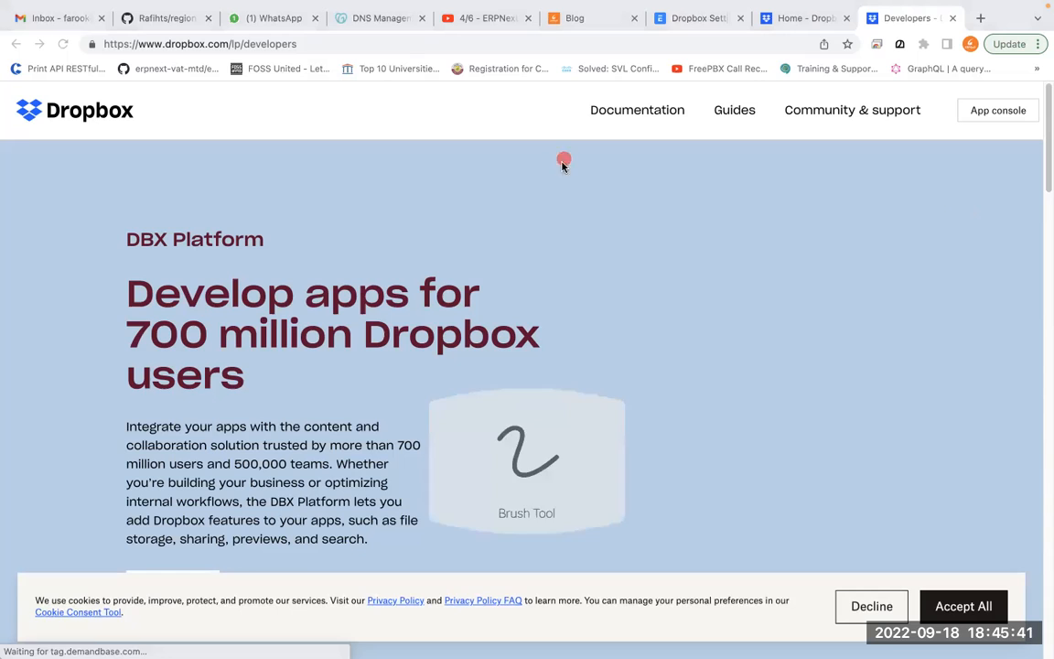
mouse_move(1034, 82)
left_mouse_down()
mouse_move(955, 153)
mouse_move(923, 44)
left_mouse_up()
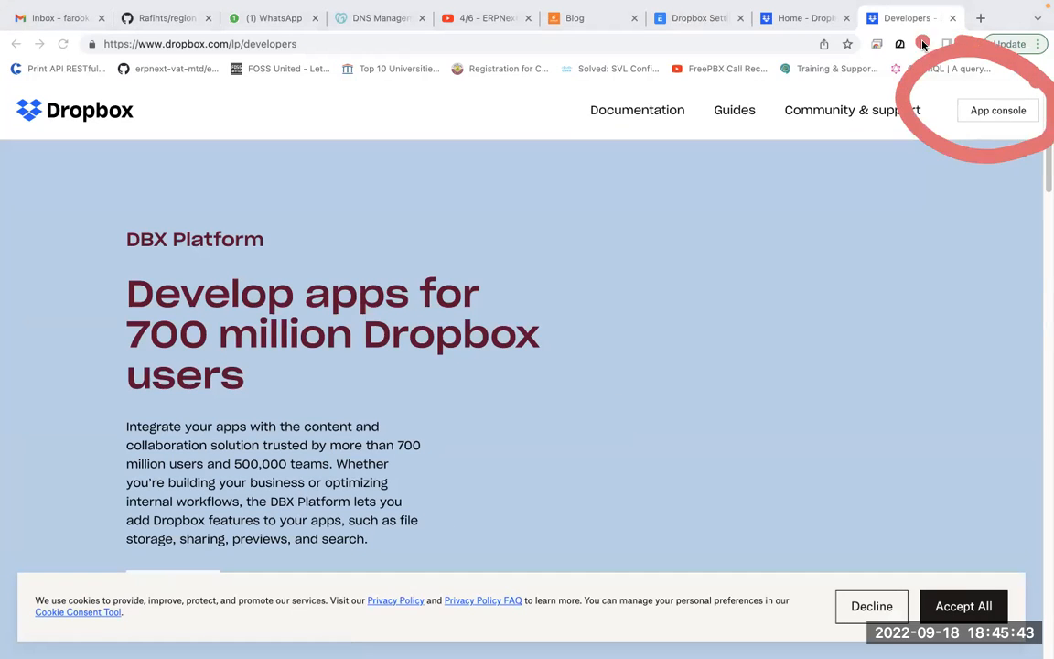
key("Escape")
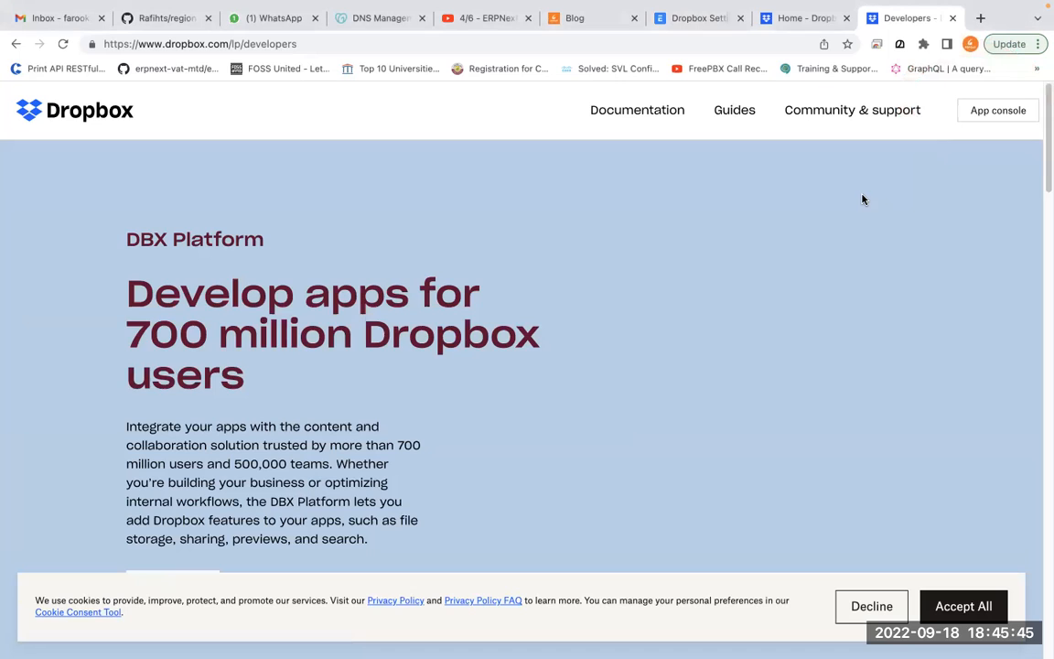
left_click(1011, 121)
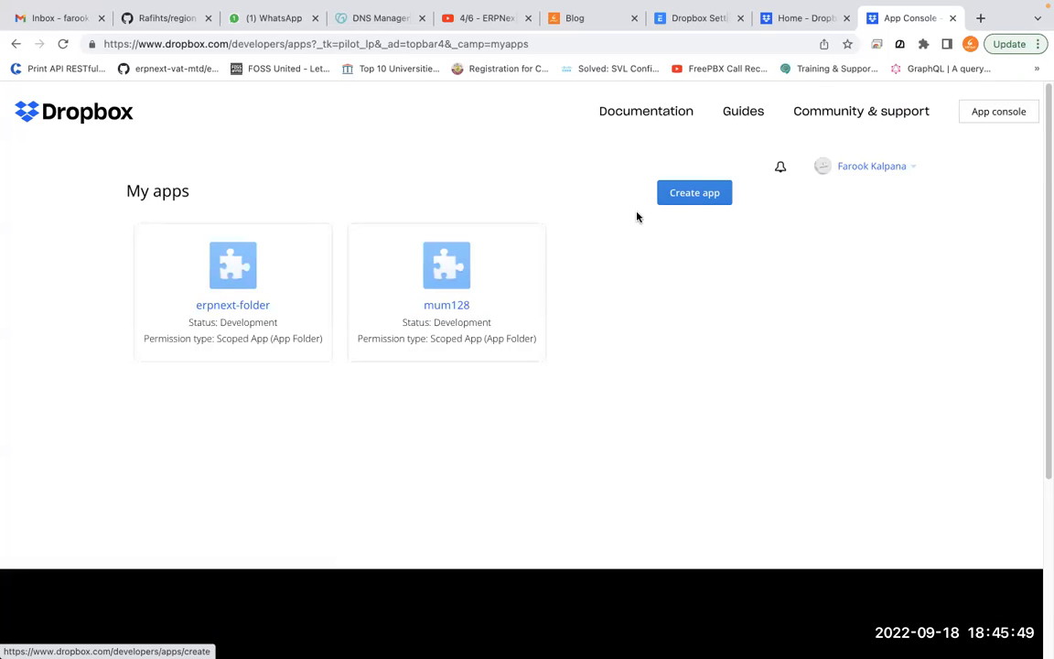
left_click(694, 202)
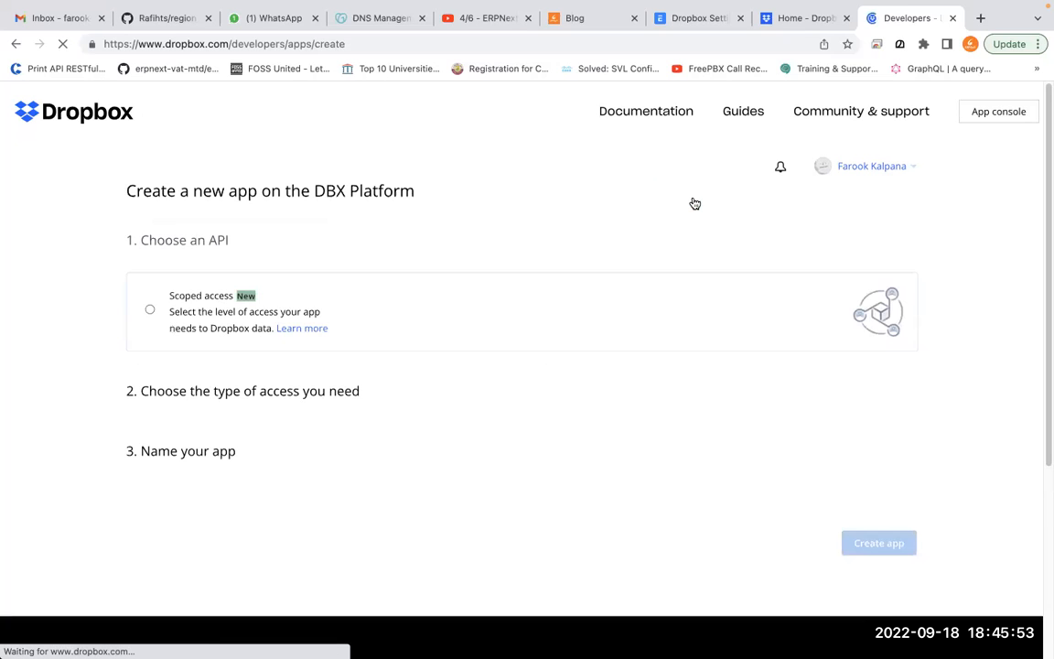
Create app ERPGulf-01 with Scoped access and App folder access type
left_click(209, 329)
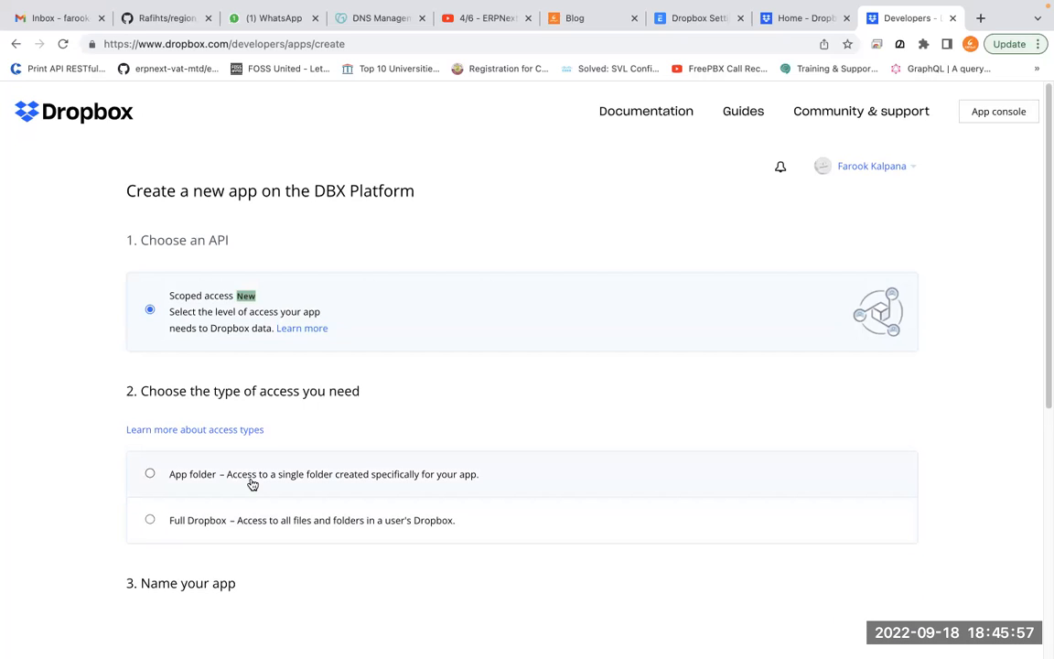
left_click(179, 484)
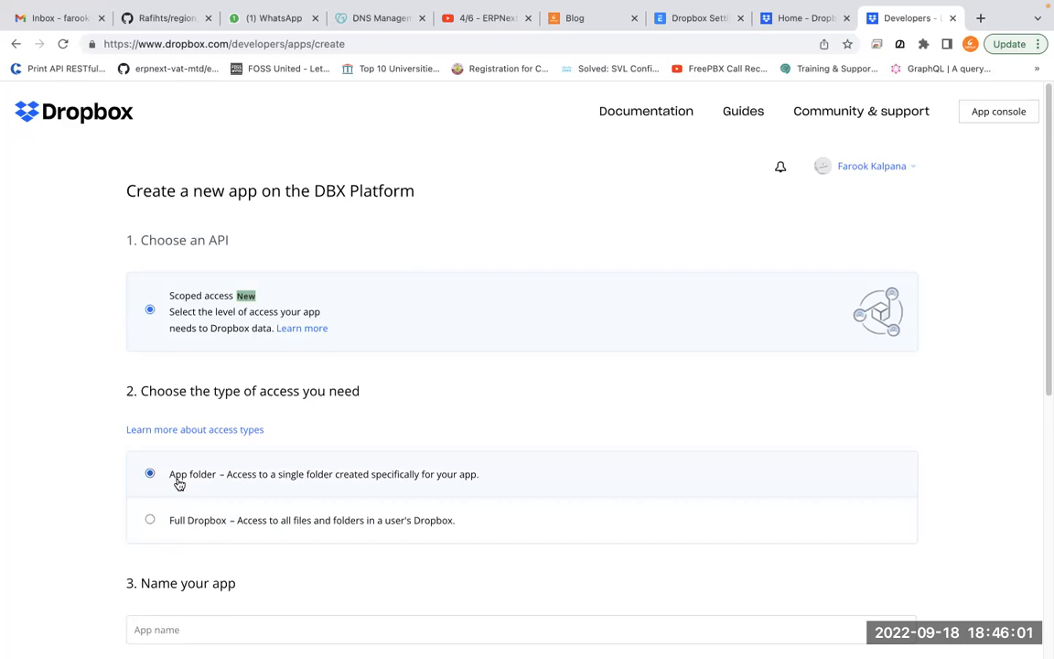
scroll(180, 484, "down", 3)
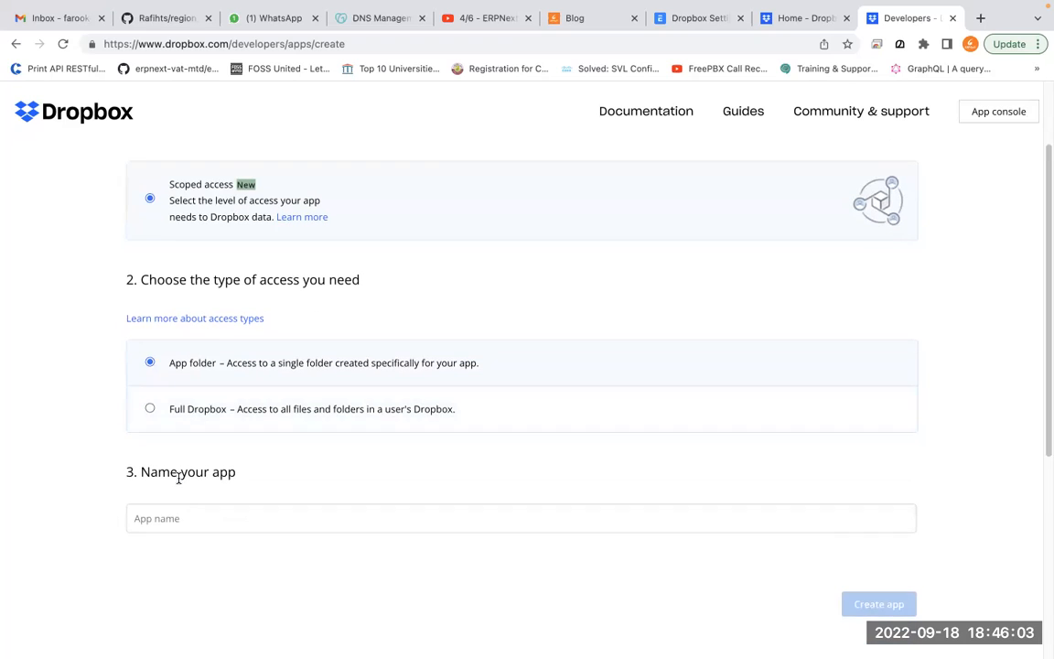
type("ERPGulf-01")
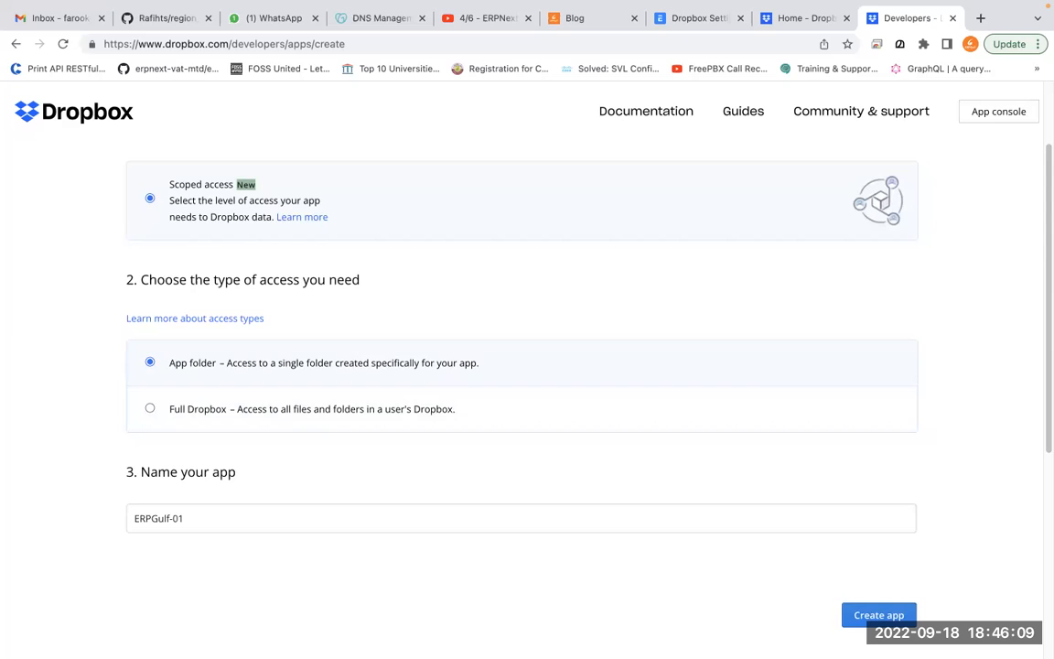
scroll(269, 568, "down", 1)
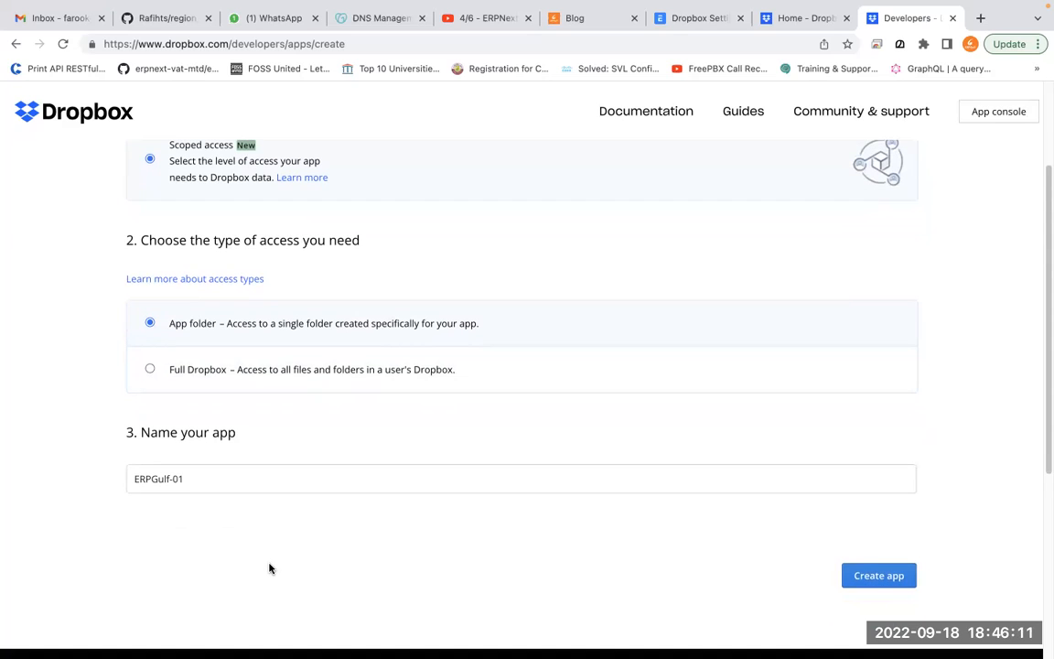
left_click(862, 579)
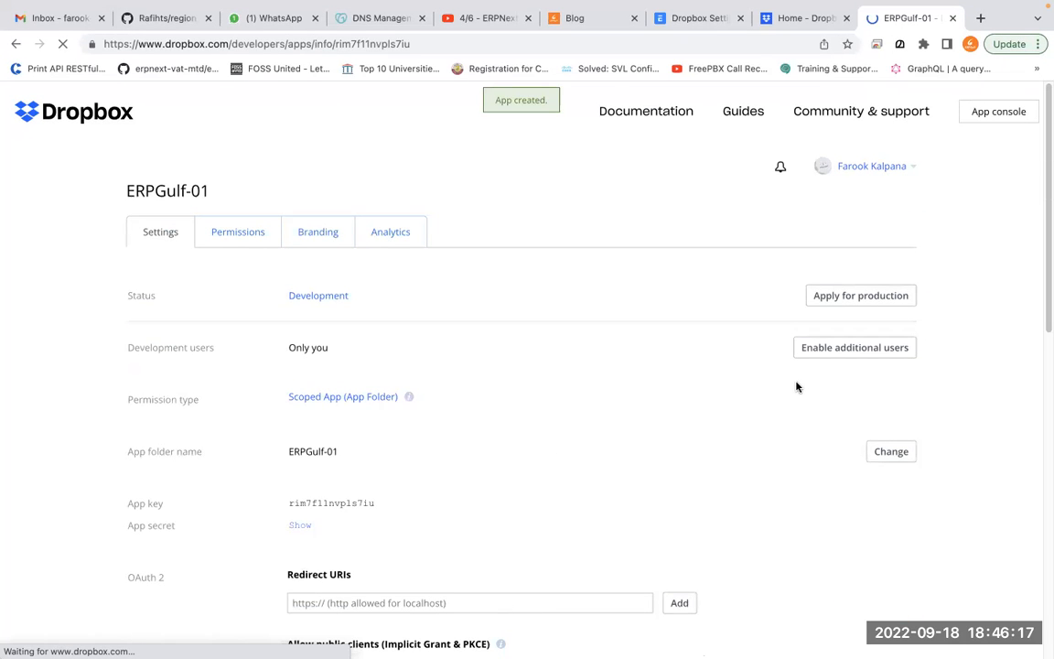
Reveal the app secret and copy the ERPGulf-01 app key
scroll(579, 499, "down", 4)
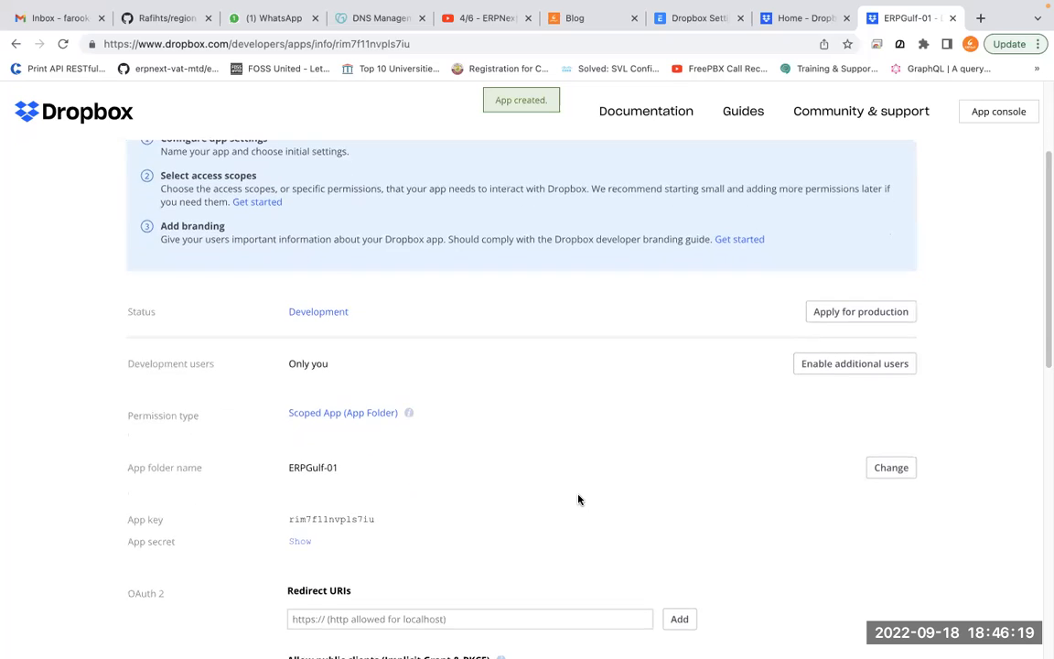
scroll(578, 498, "down", 2)
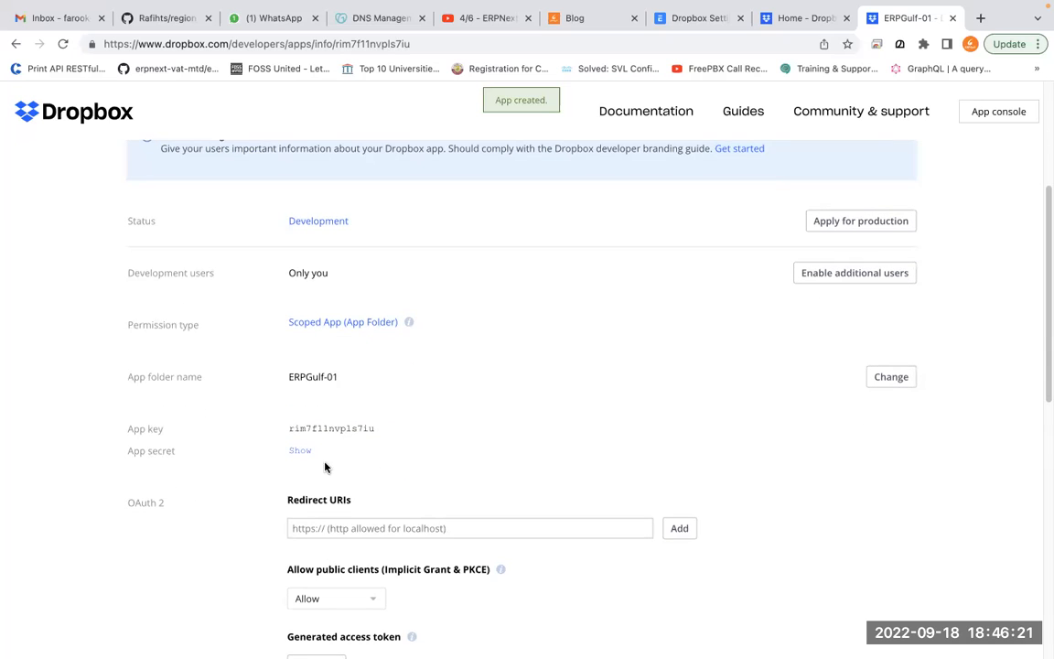
left_click(300, 450)
double_click(324, 428)
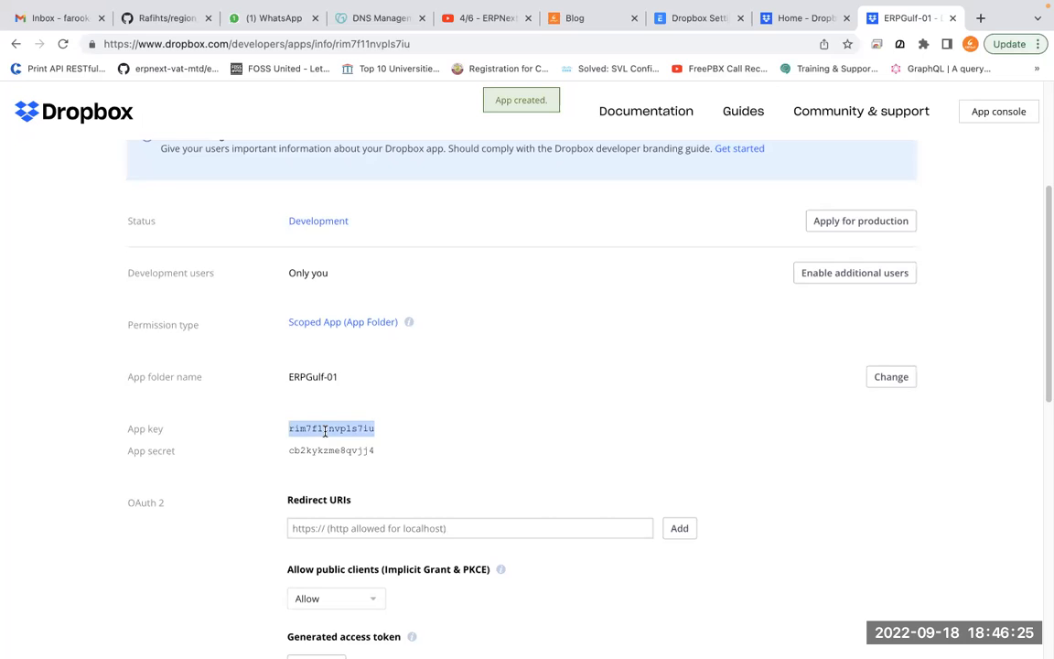
right_click(327, 429)
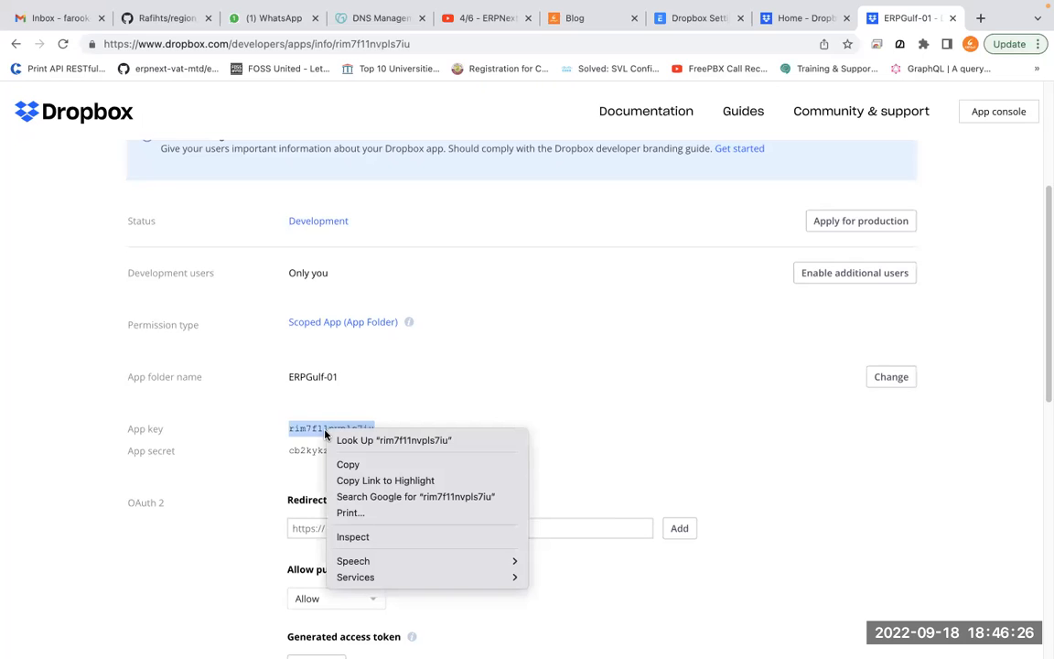
left_click(368, 466)
Switch between browser tabs and settle on ERPNext's Dropbox Settings form
left_click(711, 19)
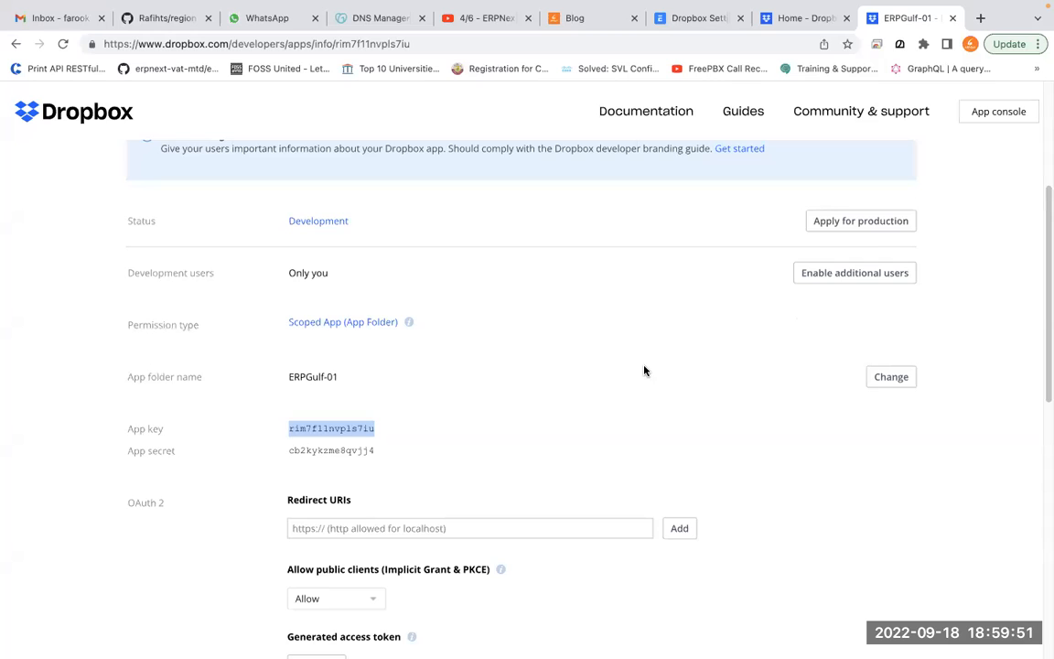
left_click(645, 370)
left_click(799, 20)
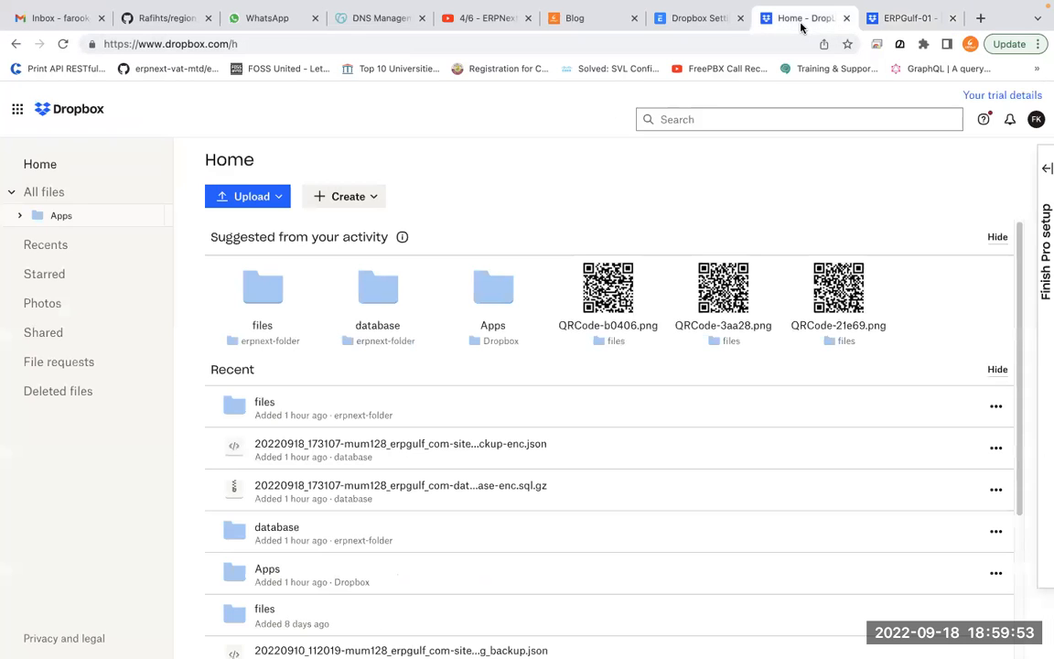
left_click(711, 18)
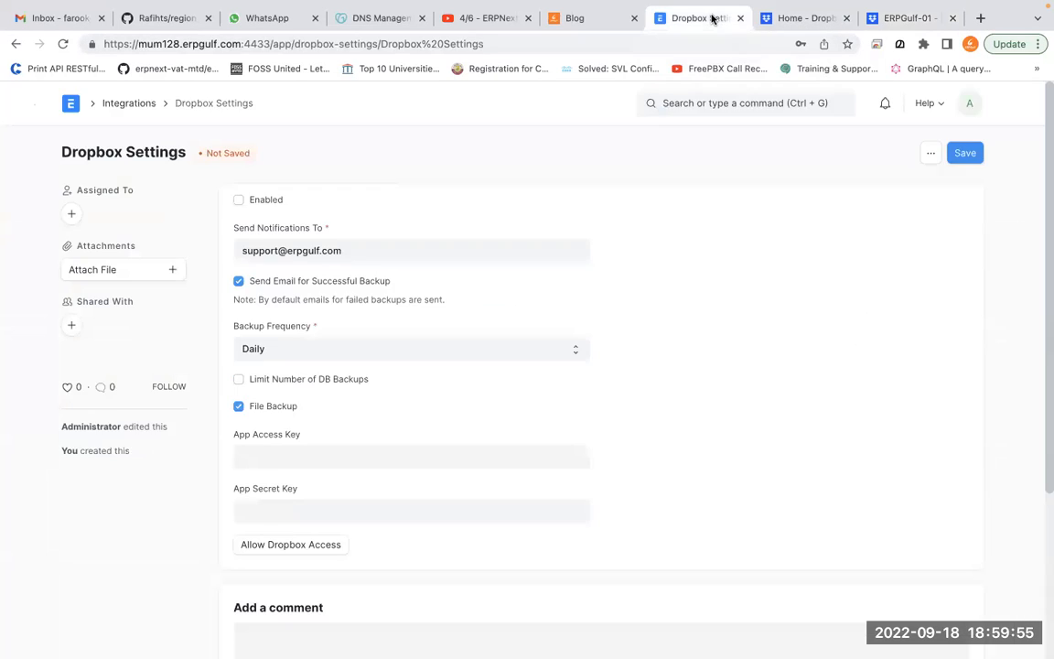
Paste the ERPGulf-01 app key and app secret into App Access Key and App Secret Key
left_click(329, 457)
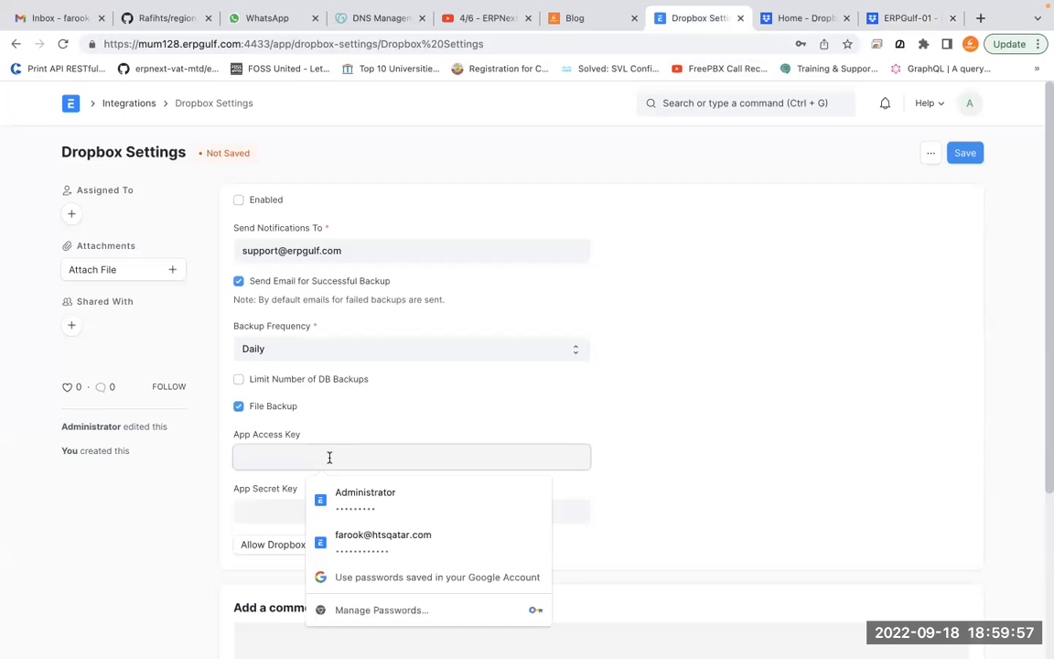
key("super+v")
left_click(691, 473)
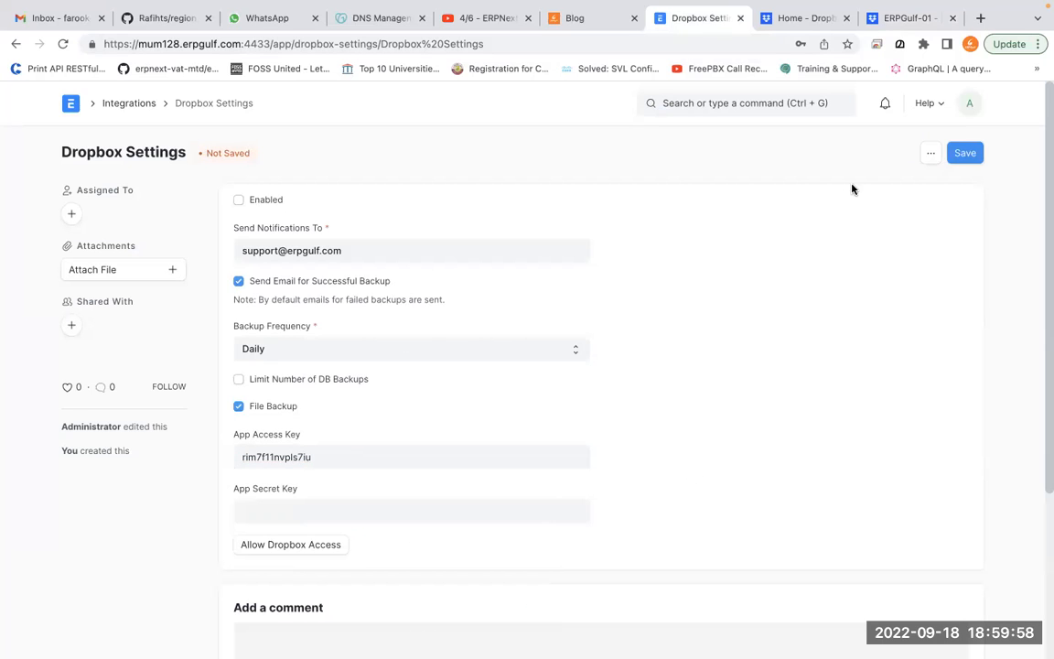
left_click(896, 19)
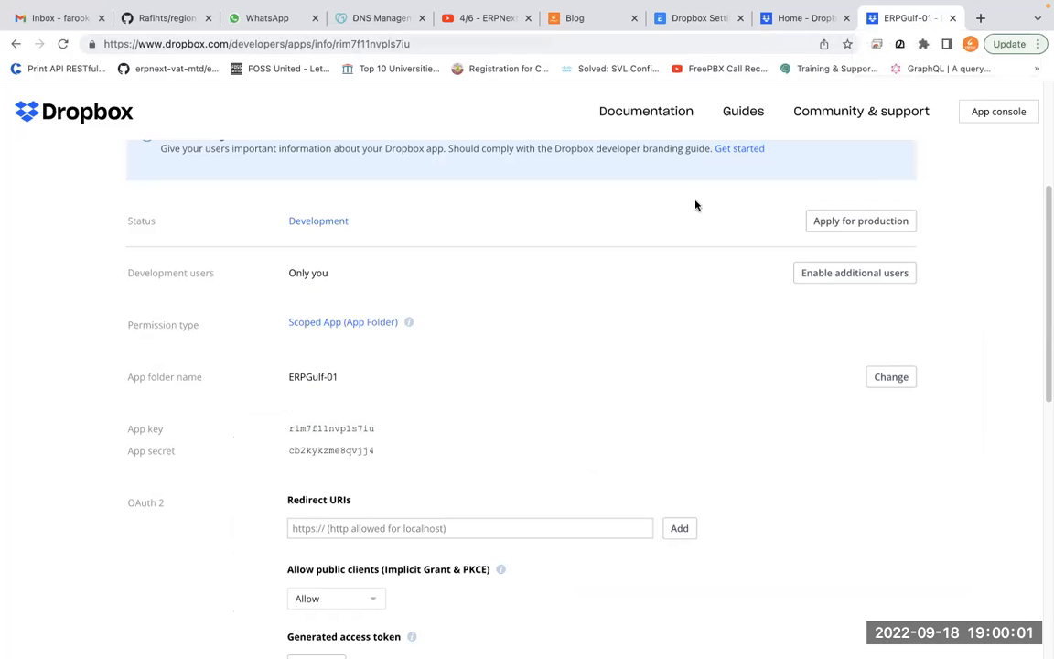
double_click(362, 447)
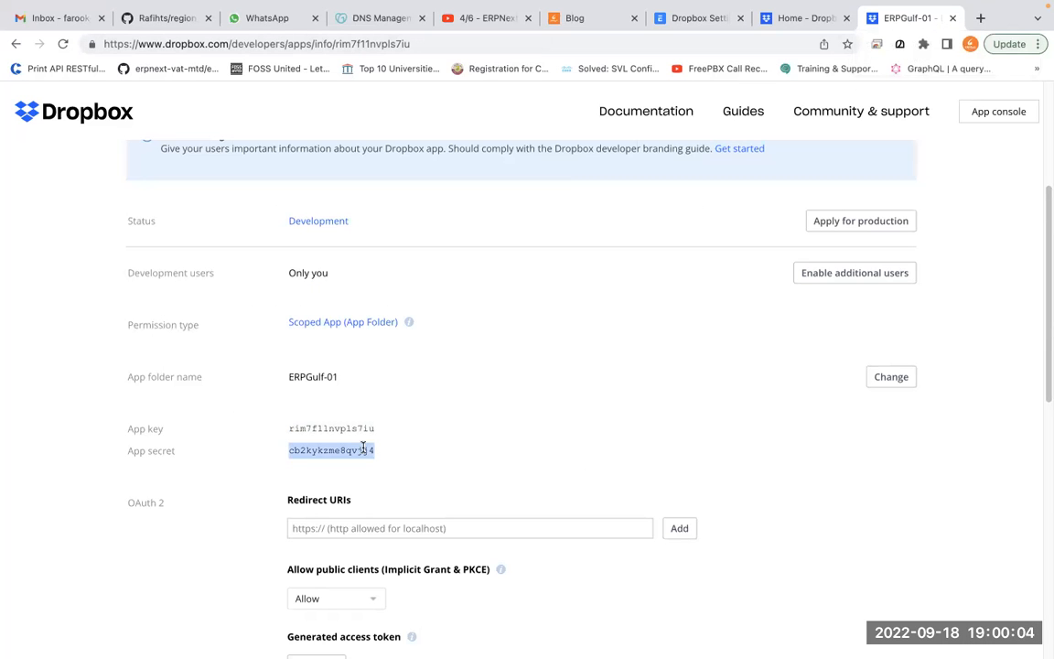
left_click(692, 20)
left_click(308, 511)
key("ctrl+v")
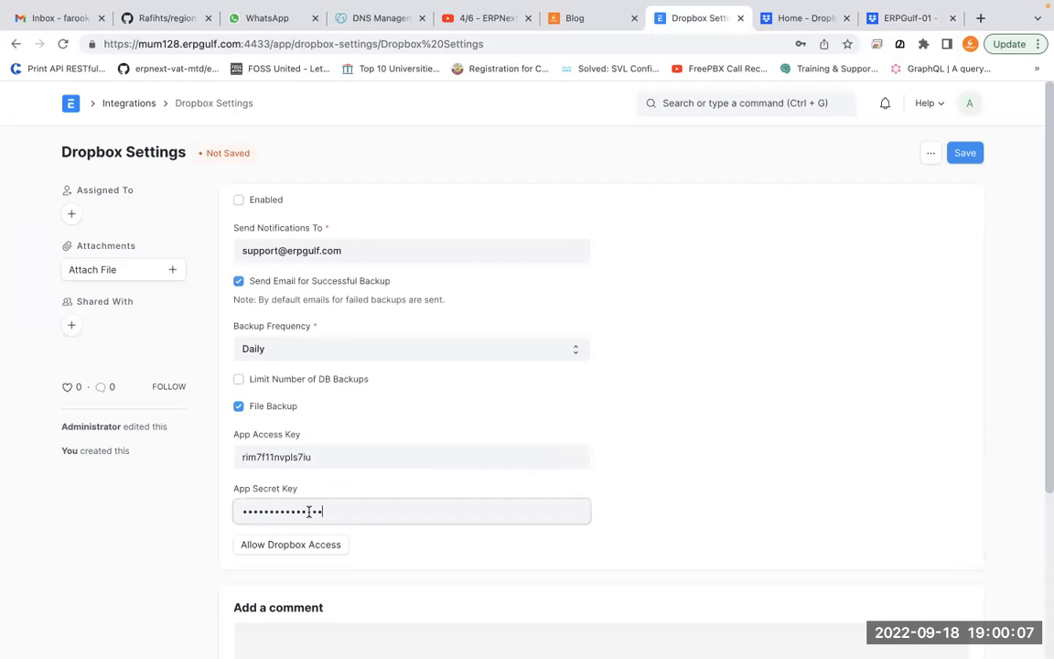
Save the Dropbox Settings, tick Enabled, and save again
left_click(968, 155)
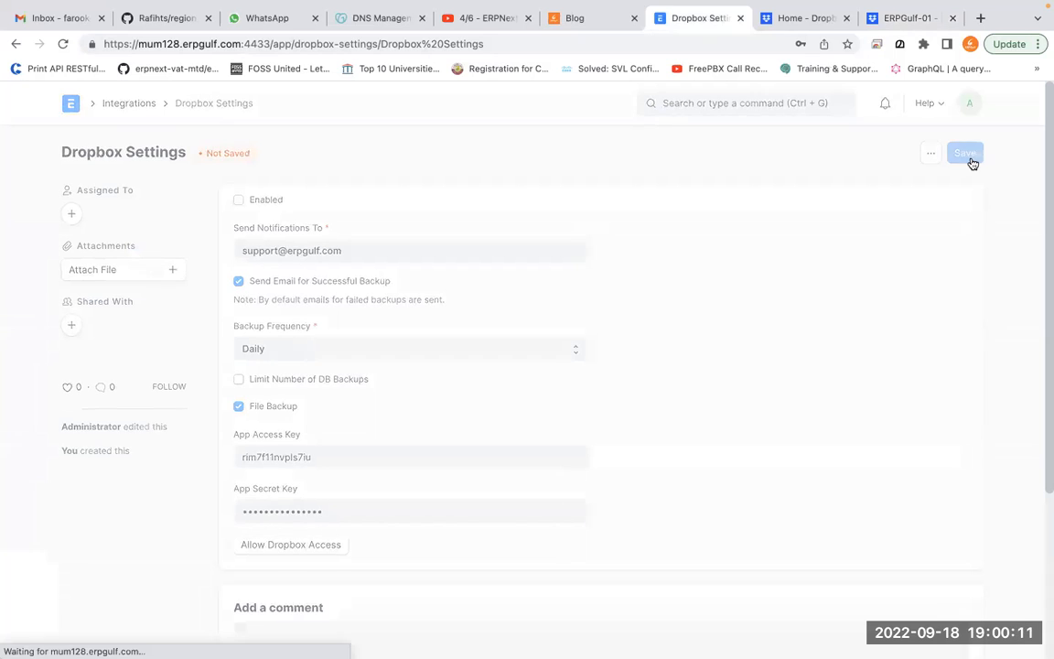
scroll(660, 414, "down", 1)
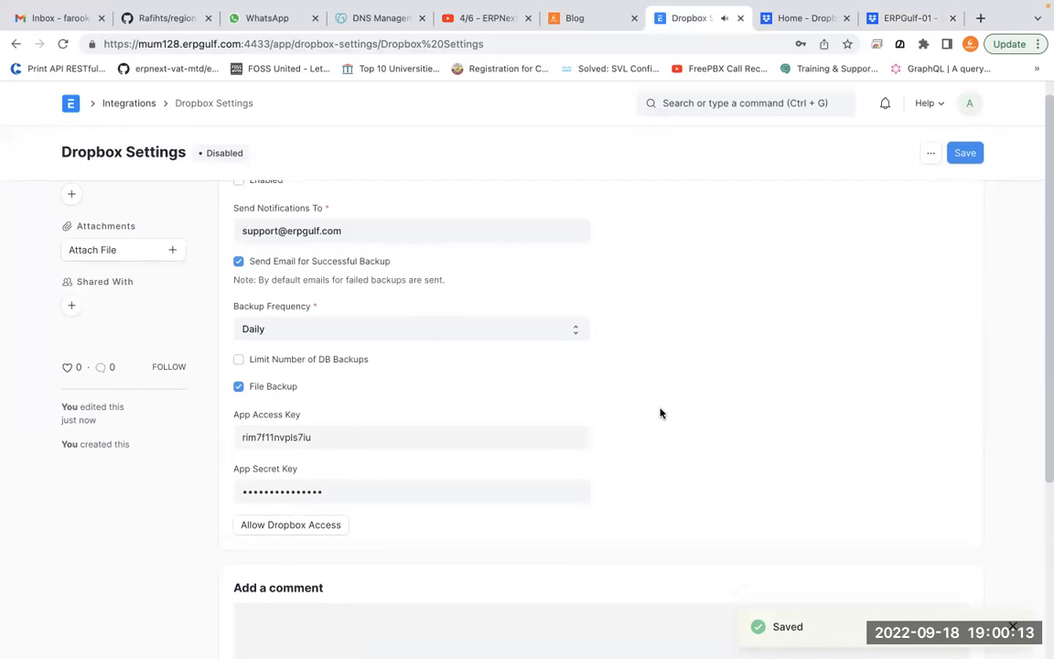
scroll(343, 313, "up", 1)
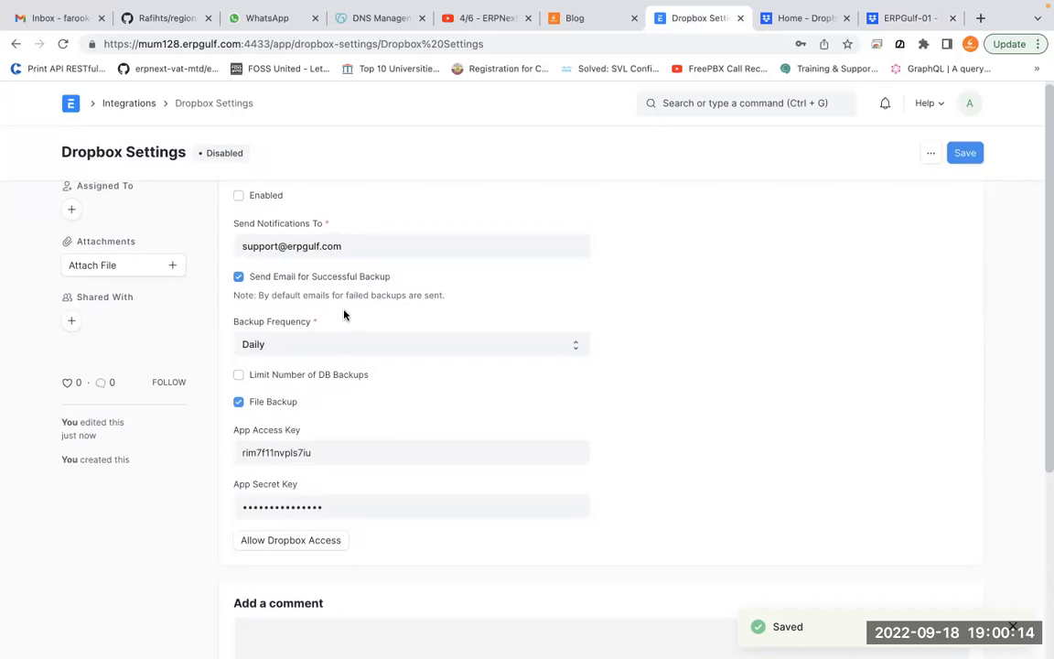
left_click(238, 197)
left_click(965, 154)
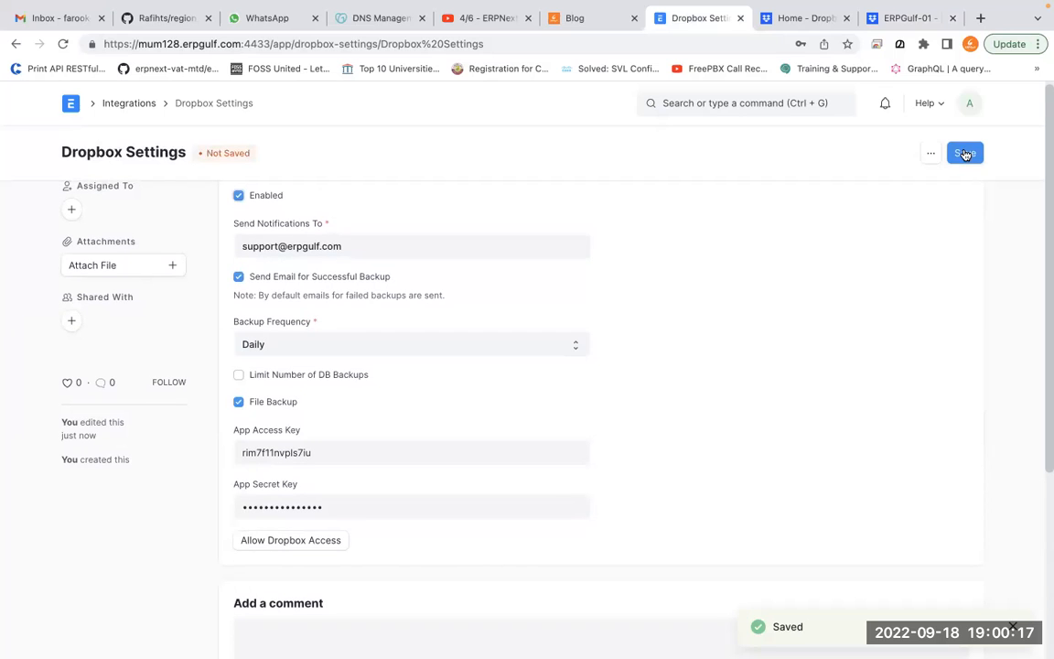
Request Dropbox access for ERPNext and highlight the resulting Error (400) invalid redirect_uri message
left_click(331, 549)
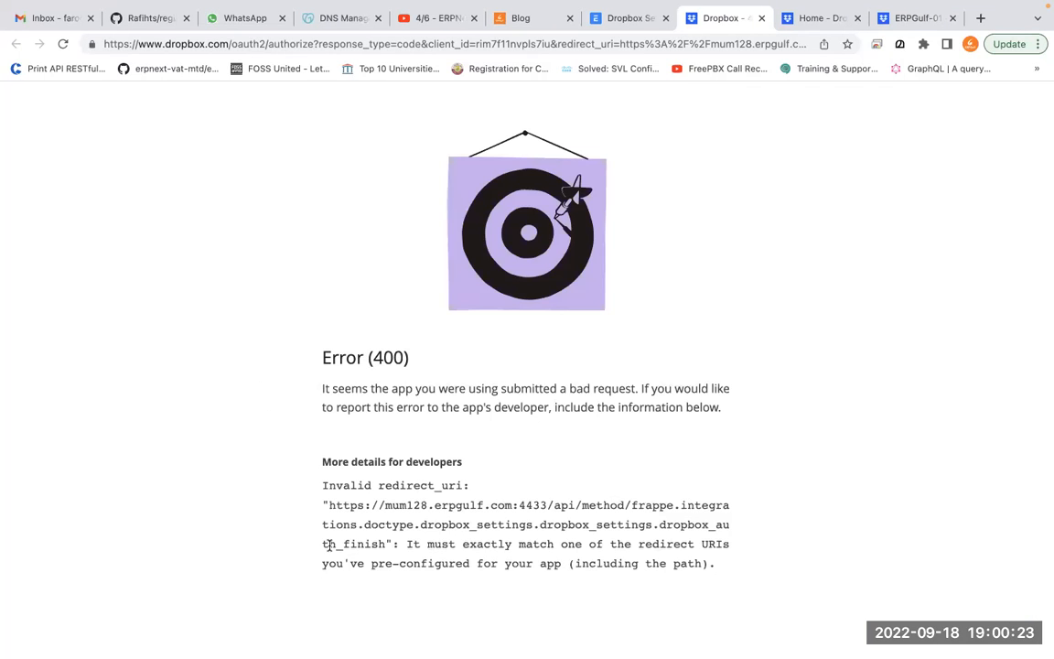
key("ctrl+Tab")
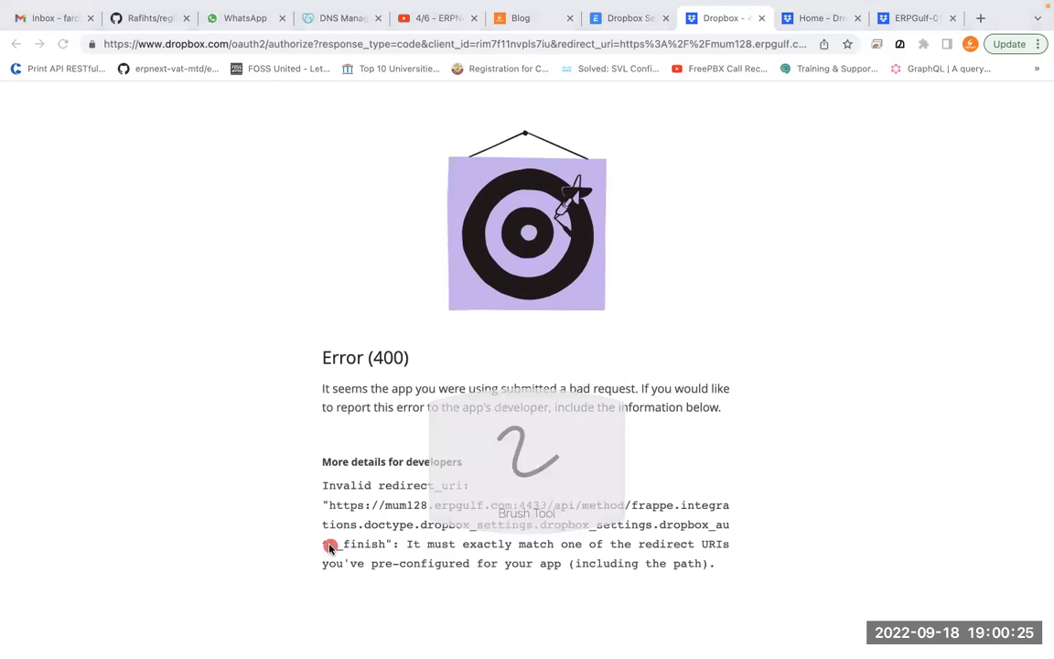
left_click_drag(366, 435, 492, 463)
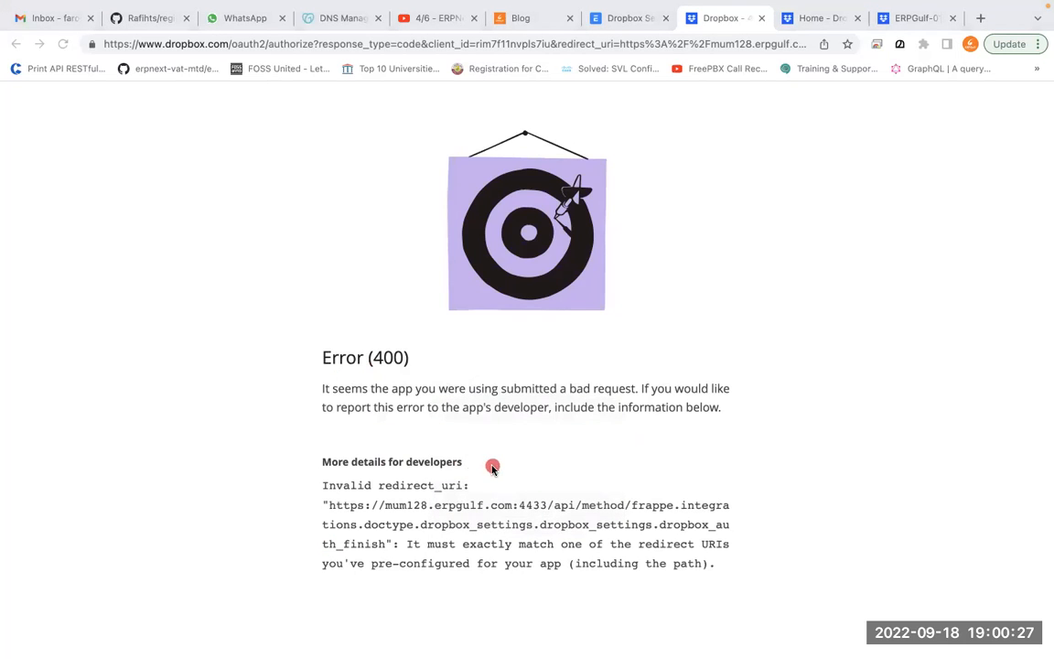
mouse_move(343, 438)
left_mouse_down()
mouse_move(348, 489)
mouse_move(372, 464)
left_mouse_up()
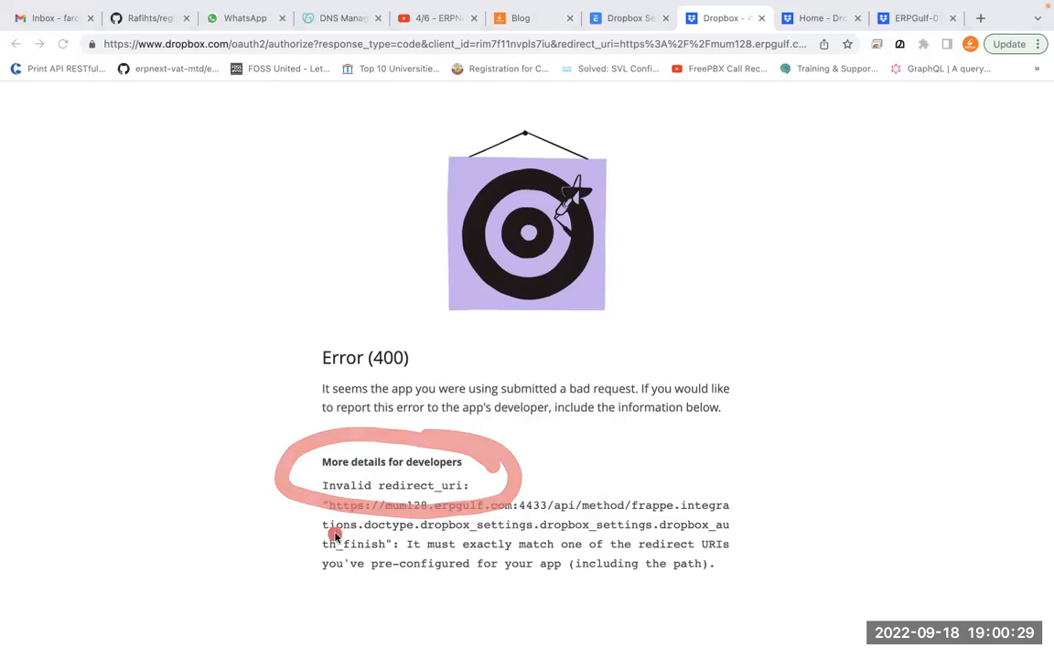
mouse_move(314, 504)
left_mouse_down()
mouse_move(325, 574)
mouse_move(435, 590)
mouse_move(759, 557)
mouse_move(723, 499)
mouse_move(526, 463)
mouse_move(487, 486)
mouse_move(279, 462)
mouse_move(288, 565)
mouse_move(518, 606)
mouse_move(765, 595)
mouse_move(764, 521)
left_mouse_up()
left_click(301, 522)
left_click_drag(303, 523, 559, 525)
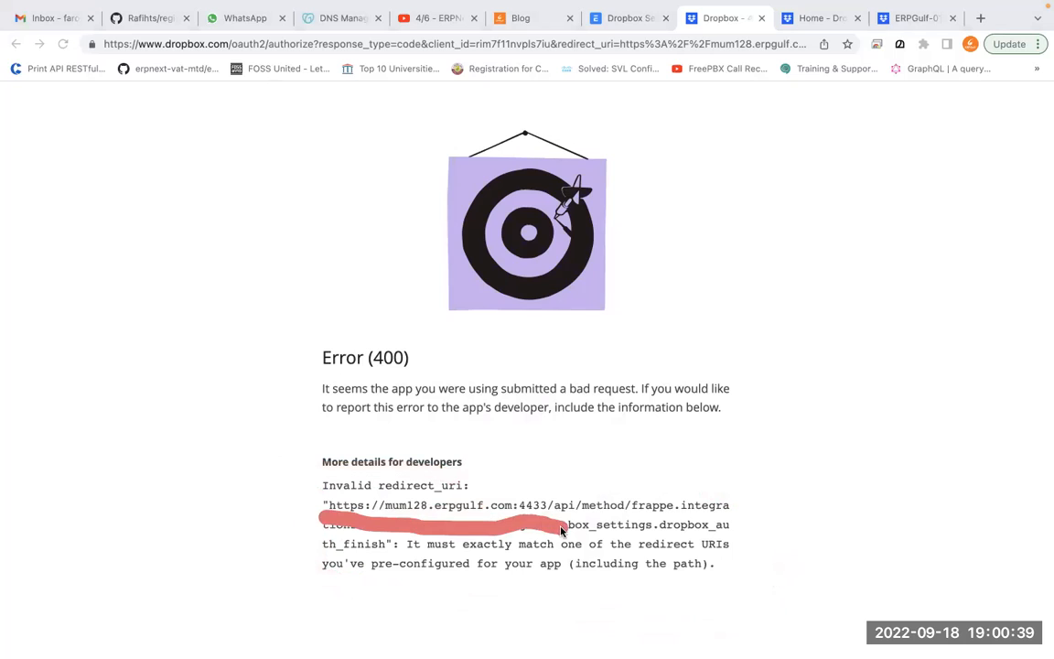
mouse_move(374, 498)
left_mouse_down()
mouse_move(552, 515)
mouse_move(451, 528)
left_mouse_up()
left_click(608, 524)
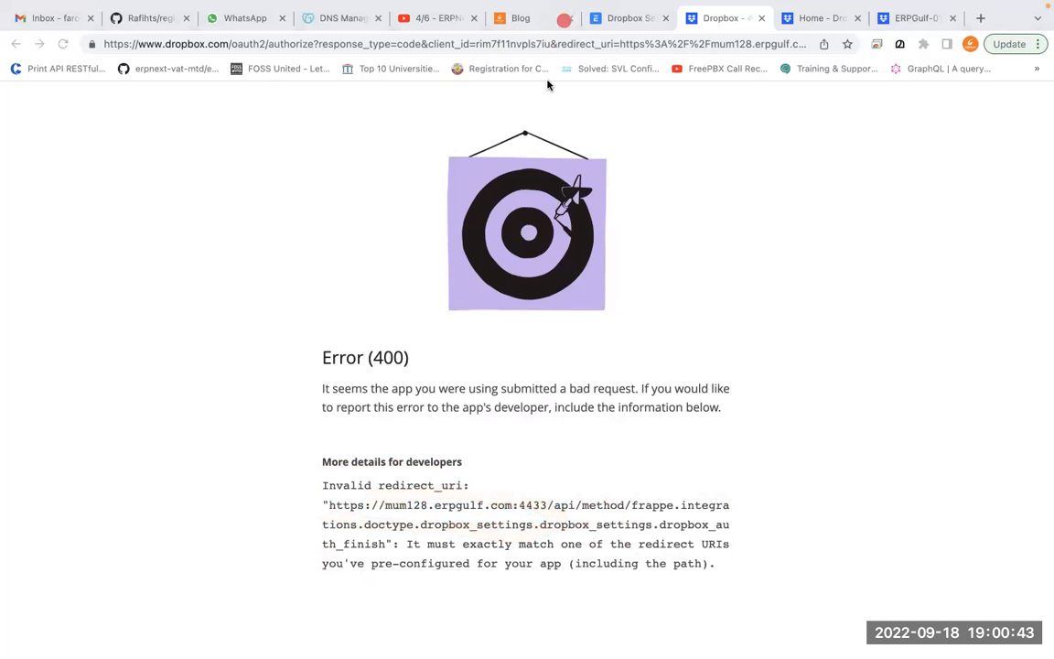
mouse_move(562, 41)
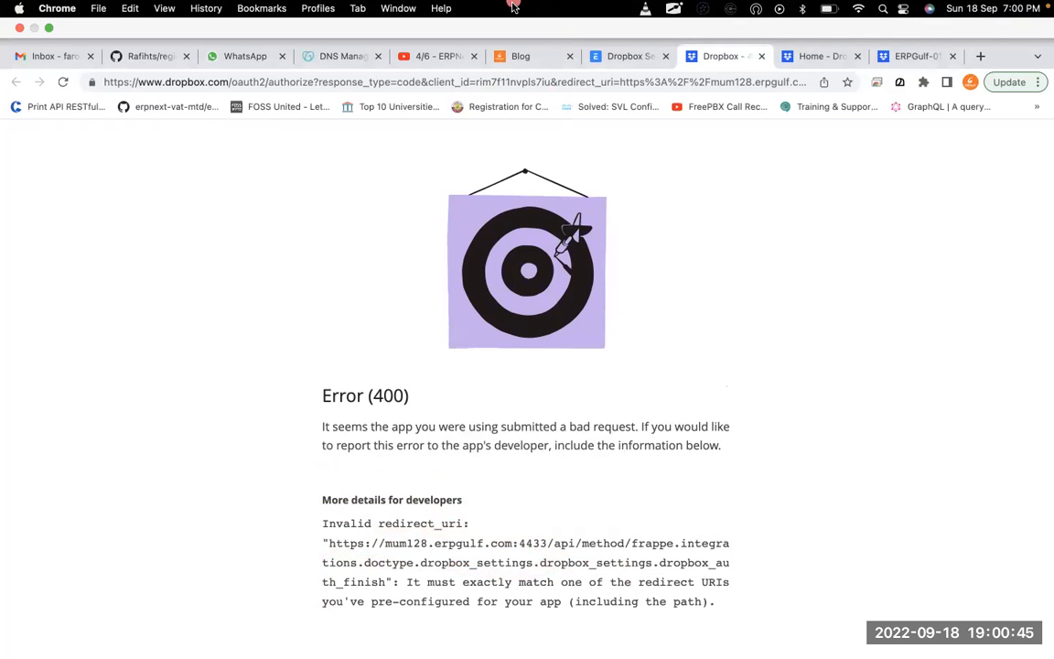
Copy the rejected dropbox_auth_finish redirect URL from the error page
left_click(308, 542)
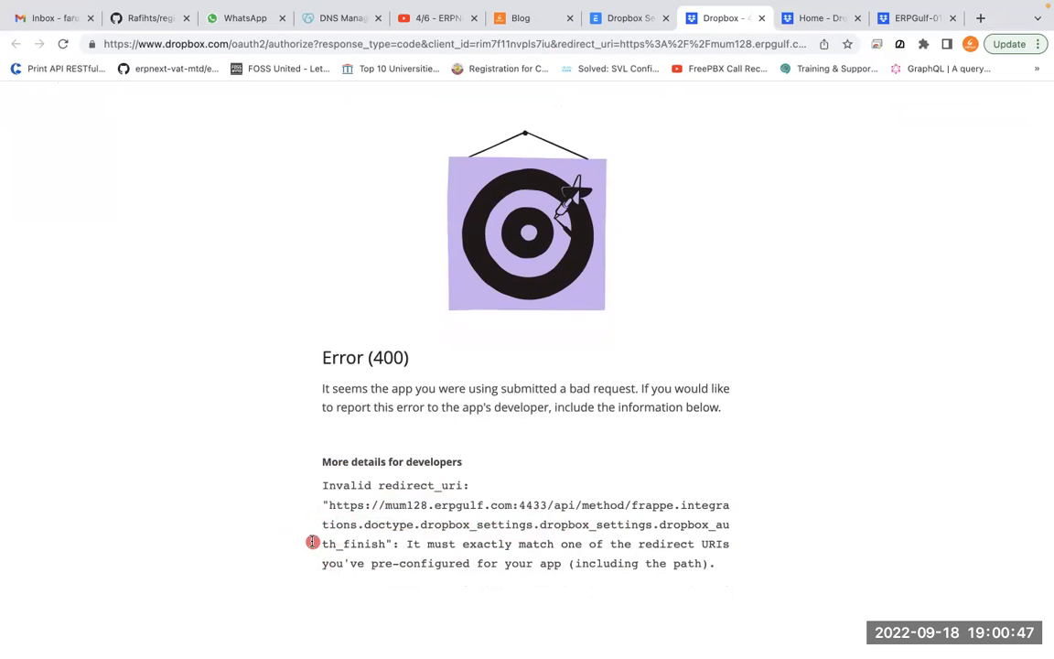
left_click_drag(328, 505, 386, 553)
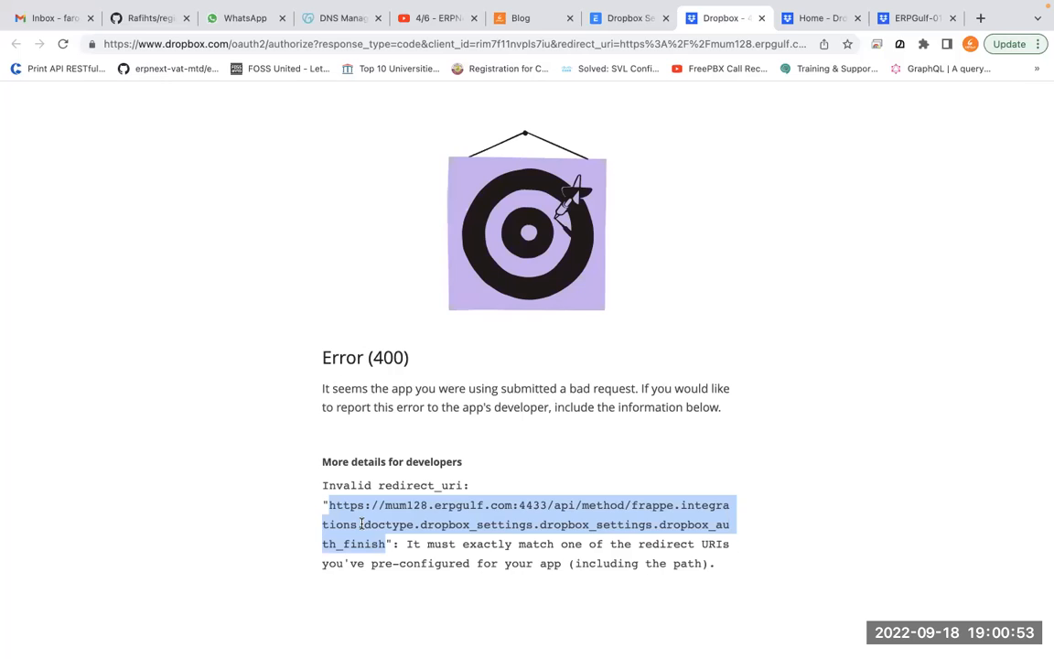
right_click(366, 498)
left_click(406, 529)
Add that URL to ERPGulf-01's Redirect URIs, close the error tab, and return to ERPNext
left_click(821, 28)
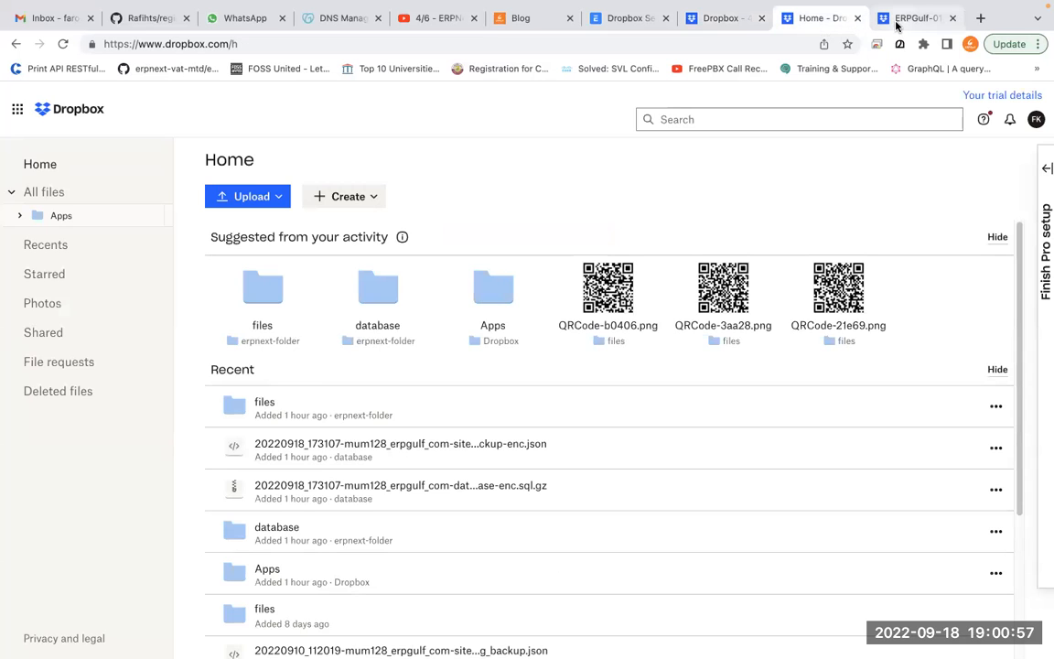
left_click(910, 18)
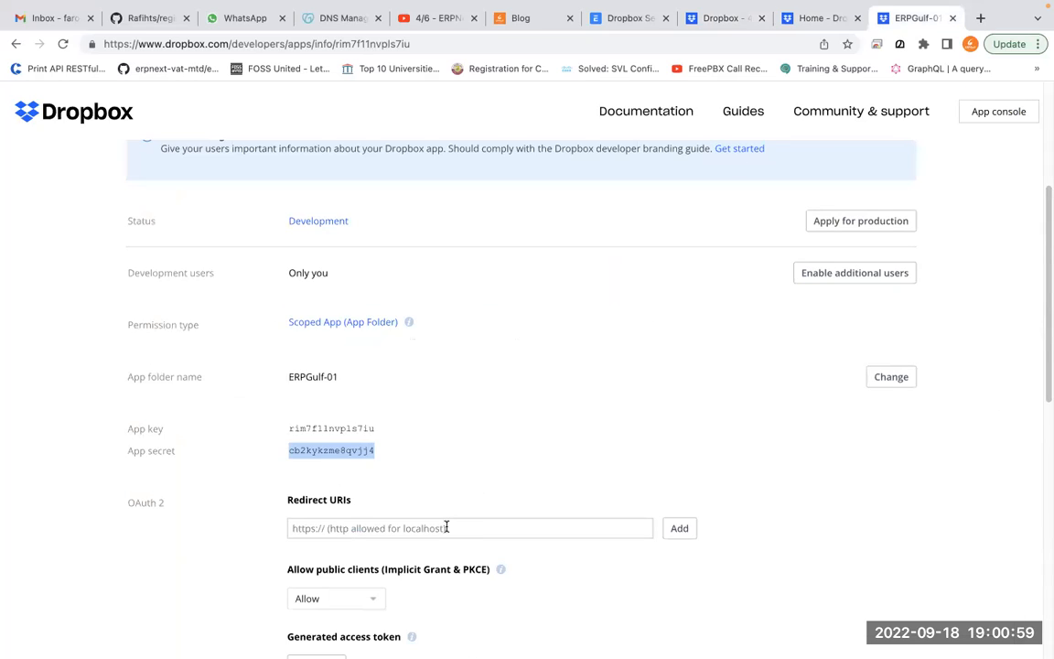
left_click(446, 528)
key("super+v")
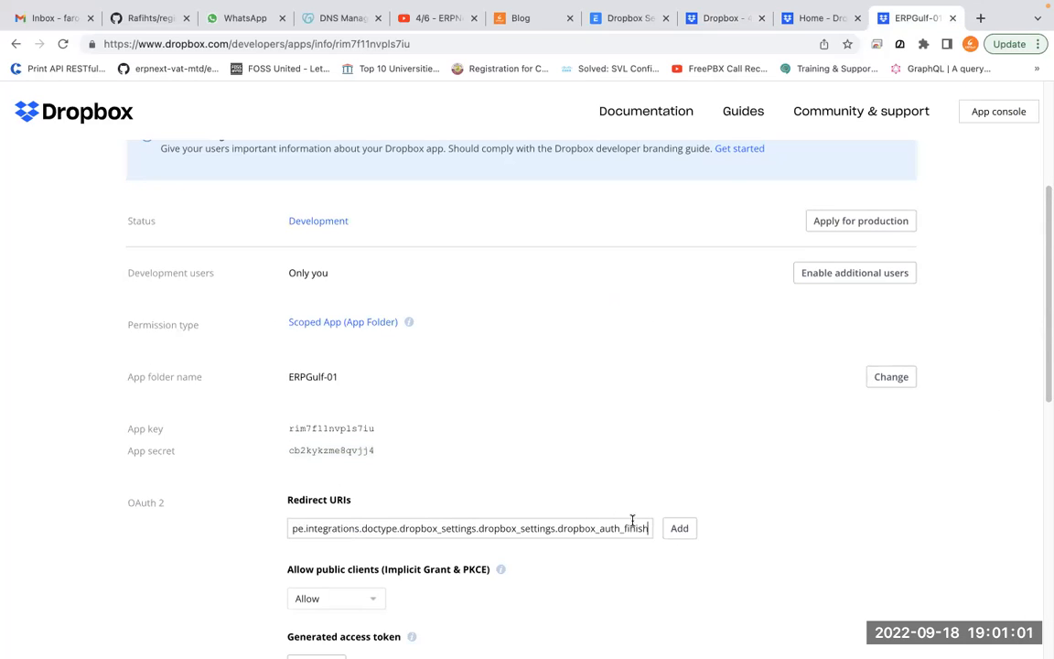
left_click(681, 529)
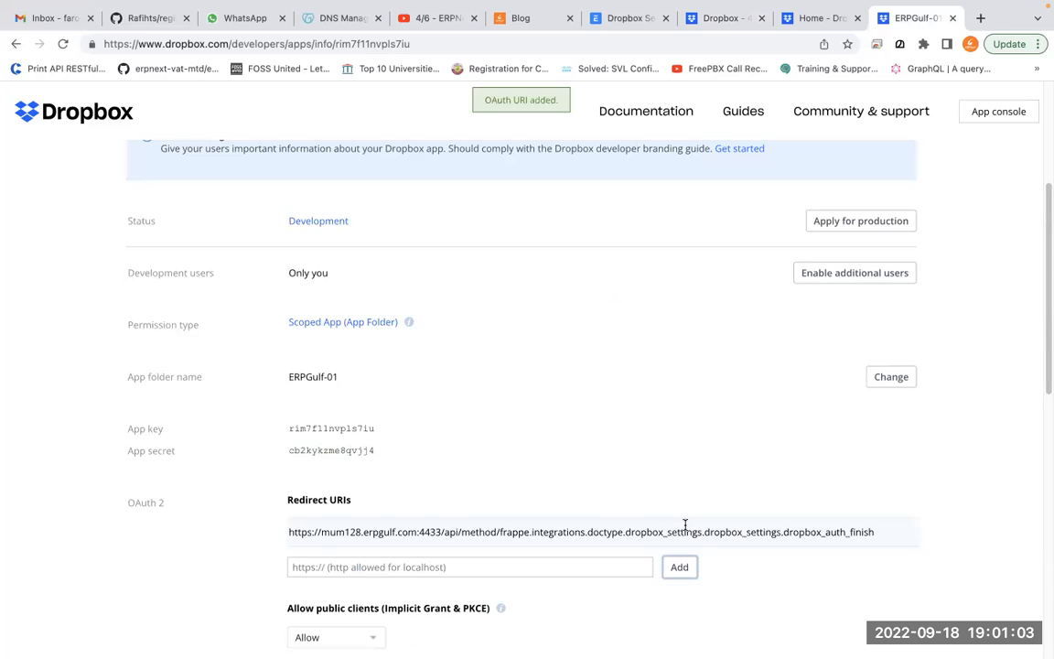
left_click(716, 18)
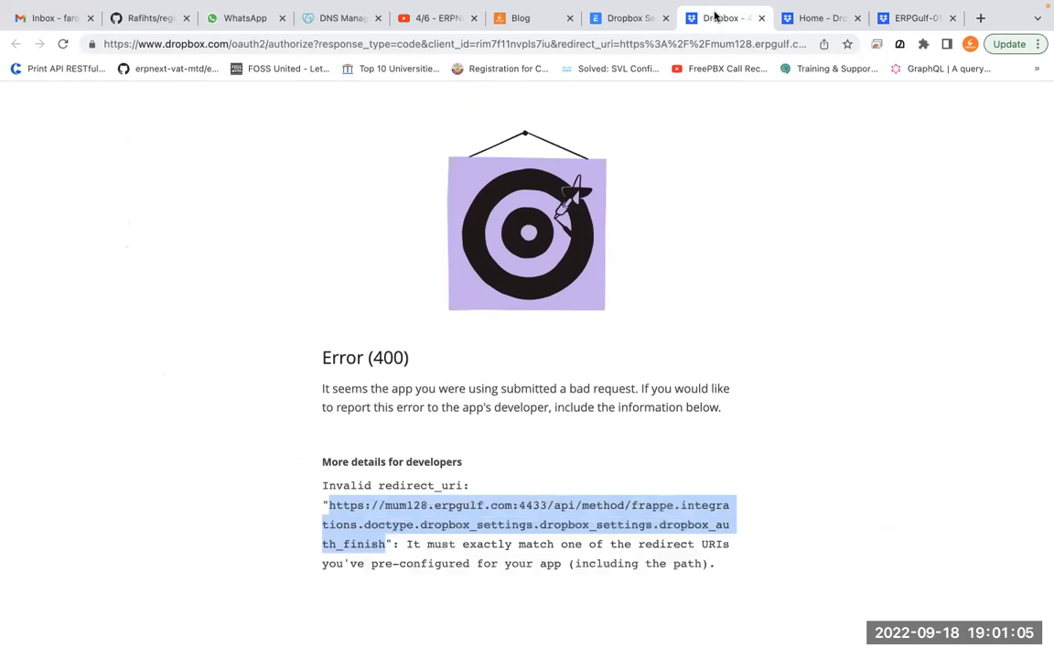
left_click(760, 18)
left_click(631, 20)
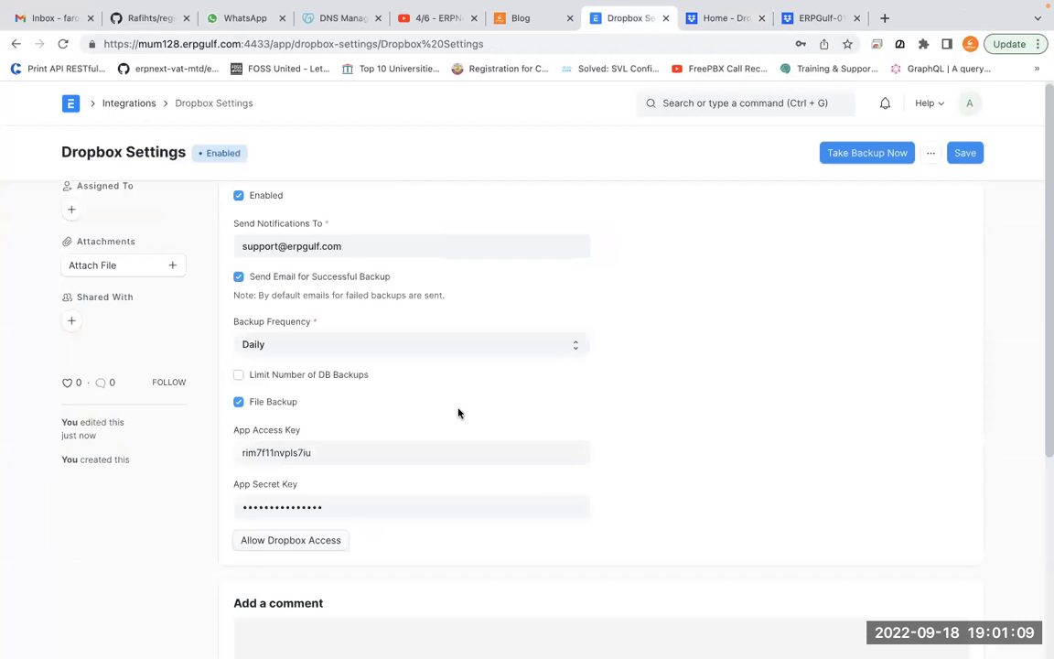
Retry authorization, pass the unknown-developer warning, and allow ERPGulf-01 access to the Dropbox account
left_click(328, 540)
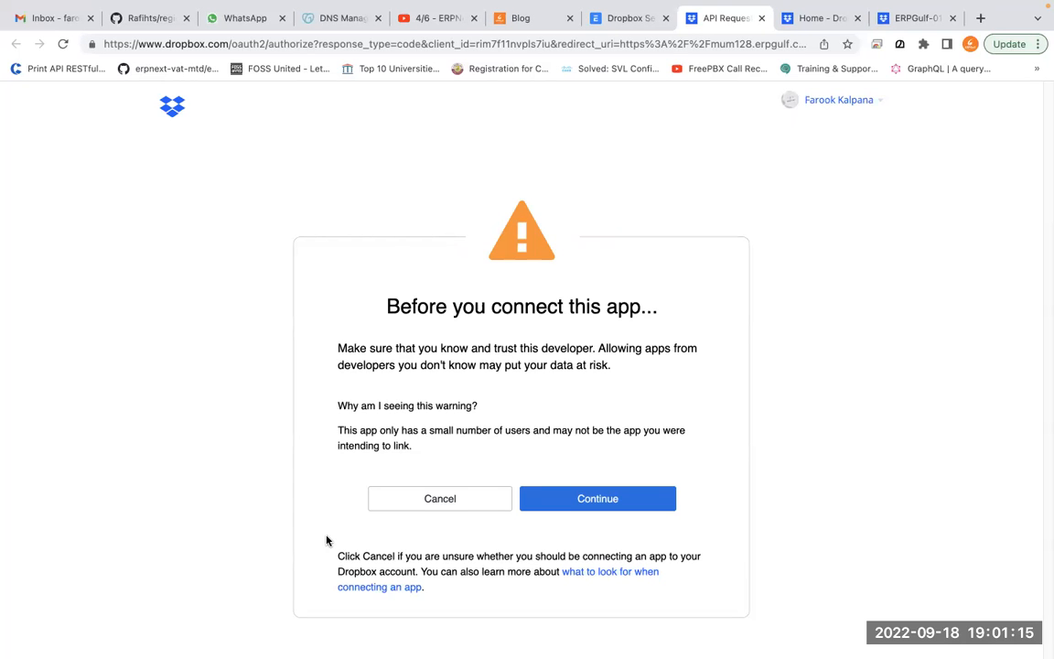
left_click(593, 512)
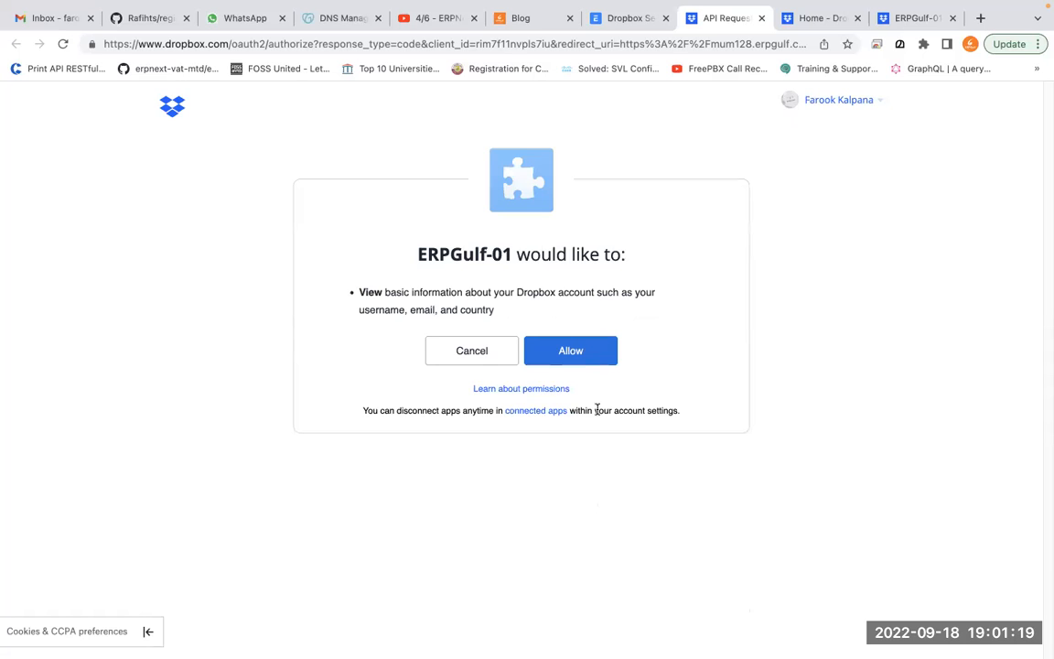
left_click(591, 364)
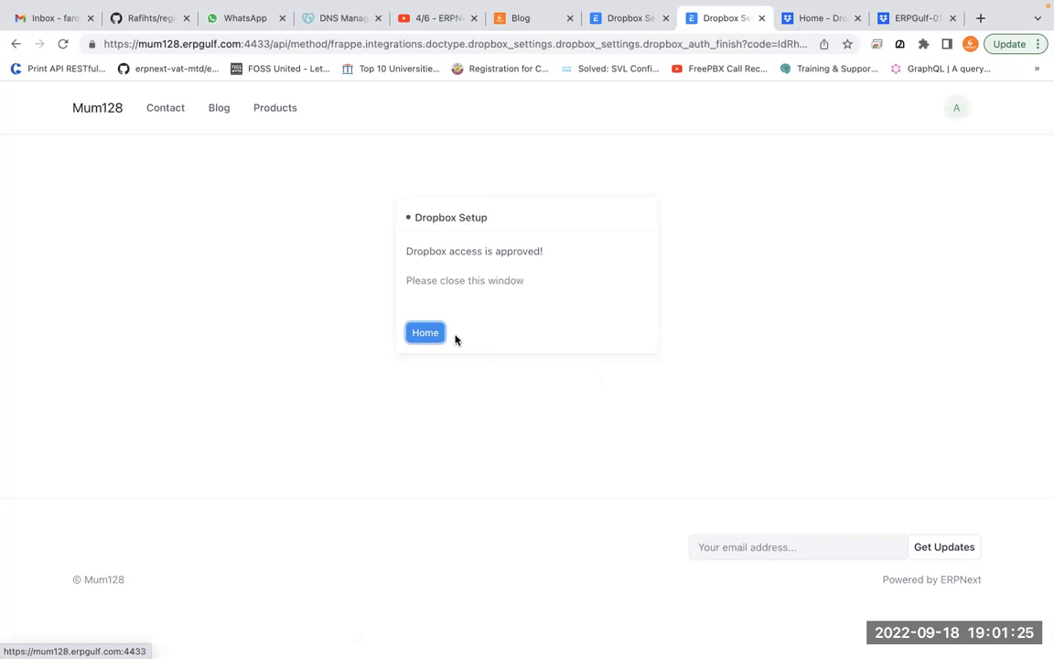
left_click_drag(407, 250, 586, 251)
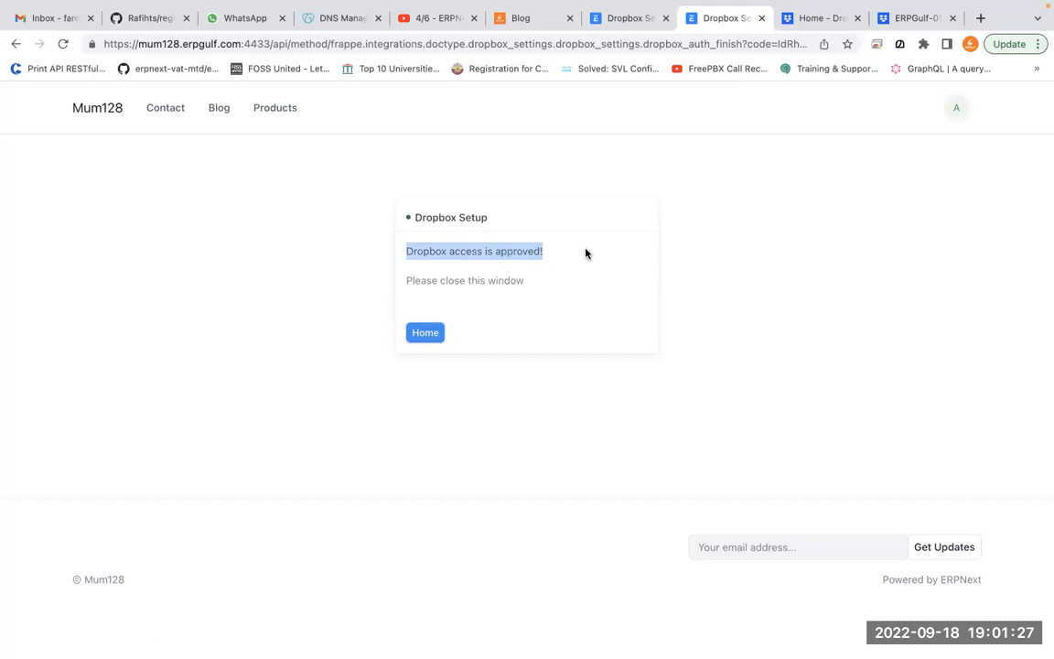
left_click(761, 18)
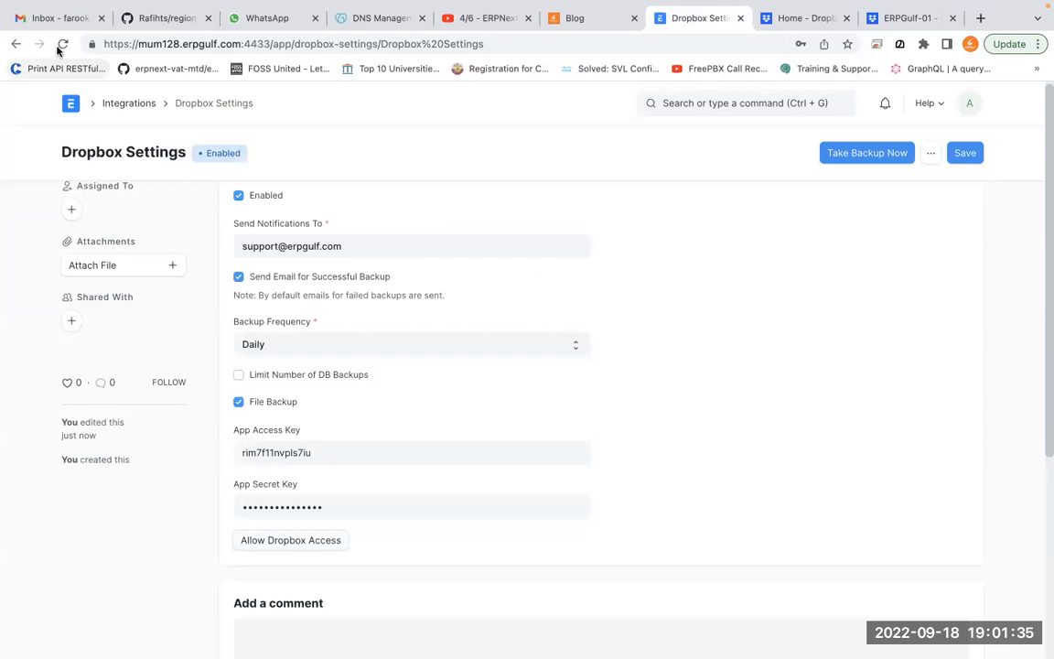
Save the Dropbox settings, queue Take Backup Now, and dismiss the 'Queued for backup' message
left_click(971, 158)
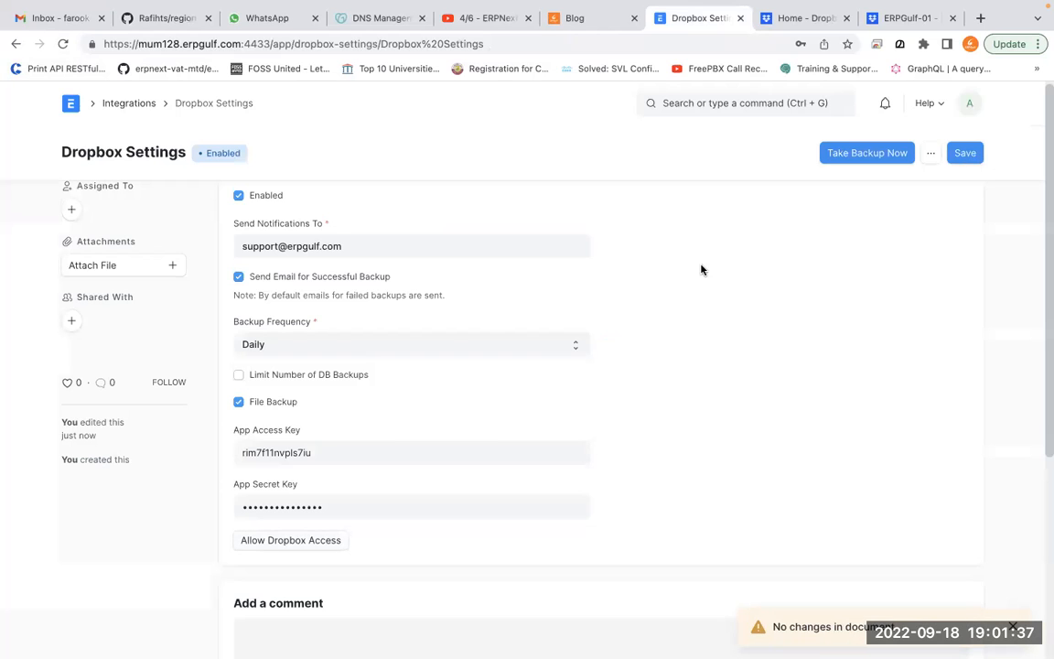
left_click(878, 160)
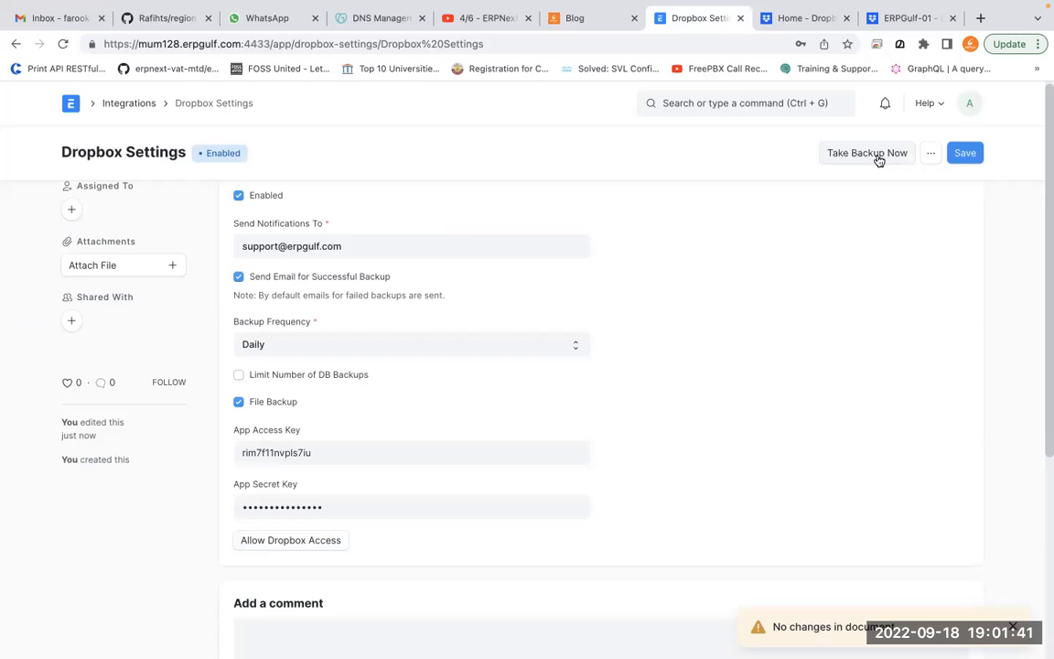
key("super+shift+a")
mouse_move(889, 127)
left_mouse_down()
mouse_move(899, 120)
mouse_move(943, 228)
mouse_move(828, 78)
left_mouse_up()
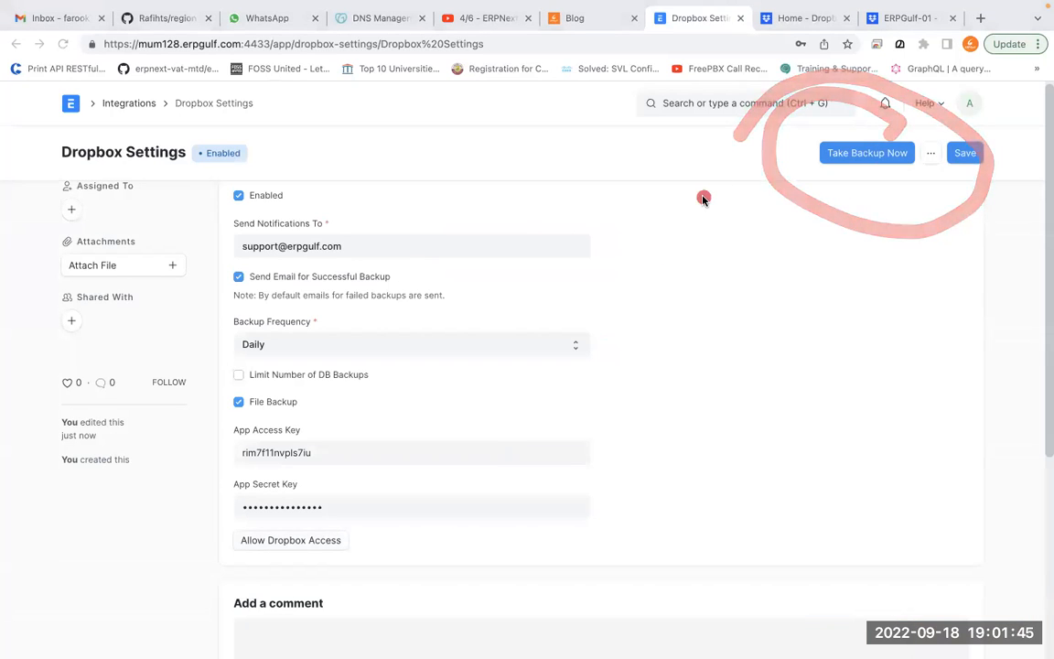
left_click(875, 162)
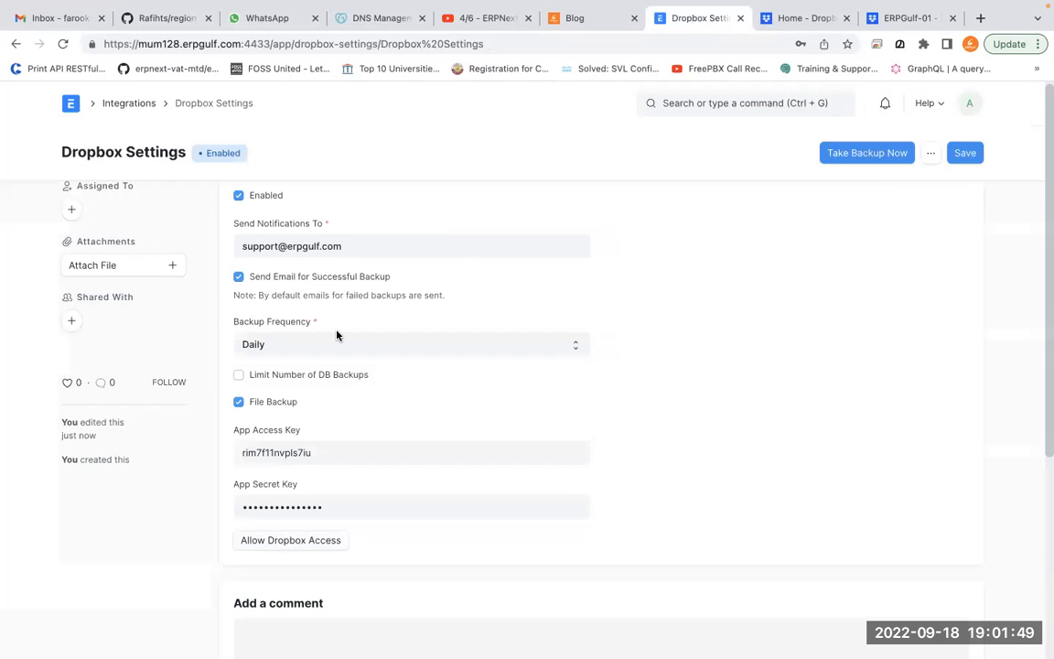
left_click(866, 154)
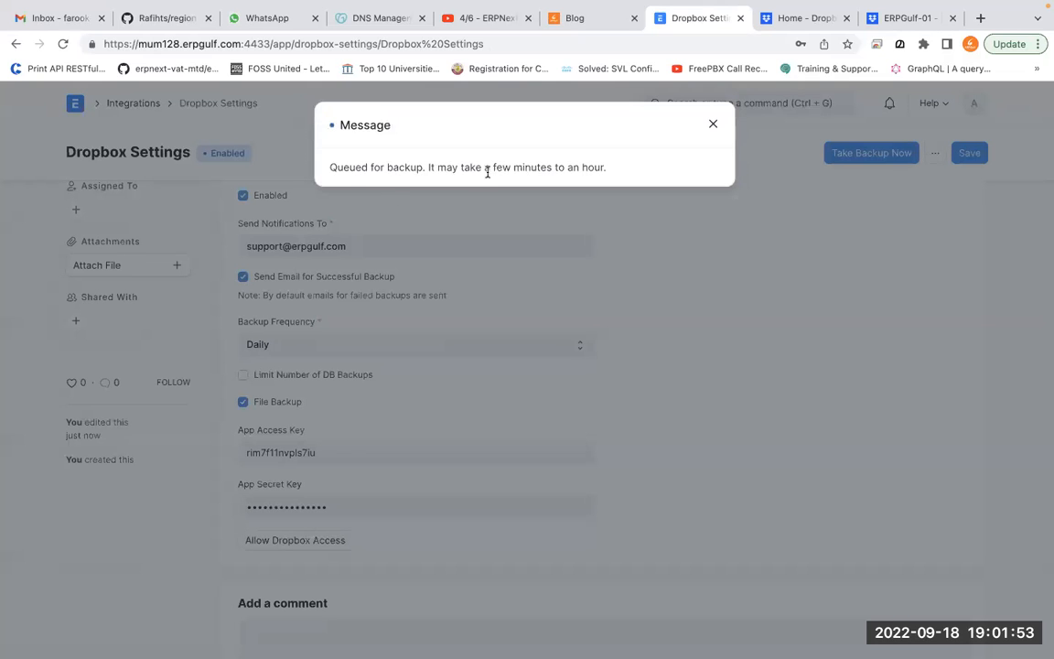
left_click_drag(322, 170, 612, 169)
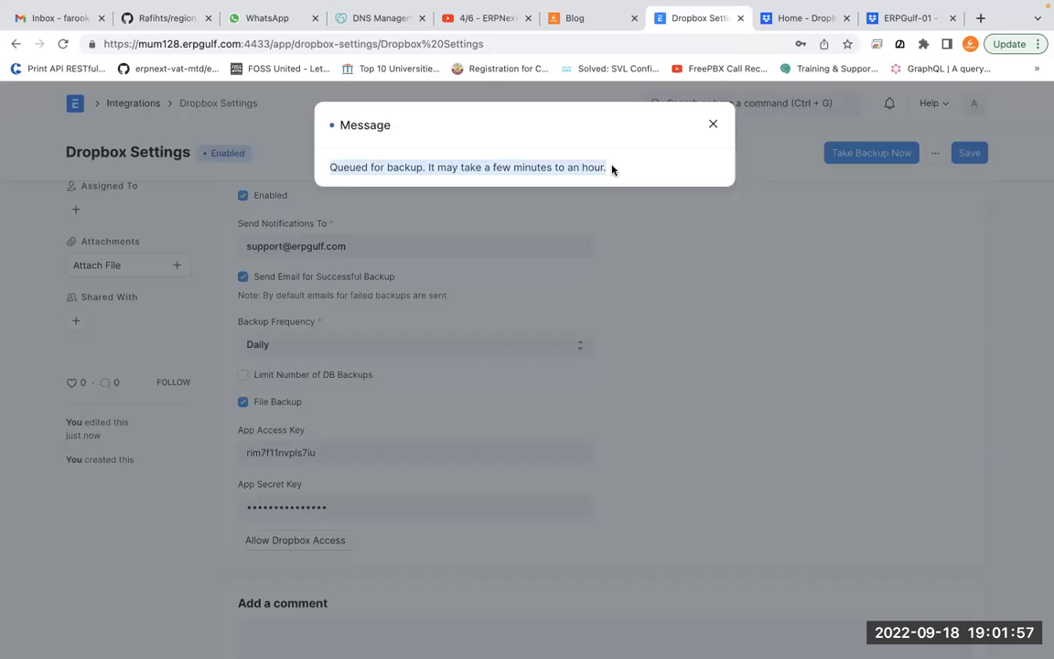
left_click(712, 128)
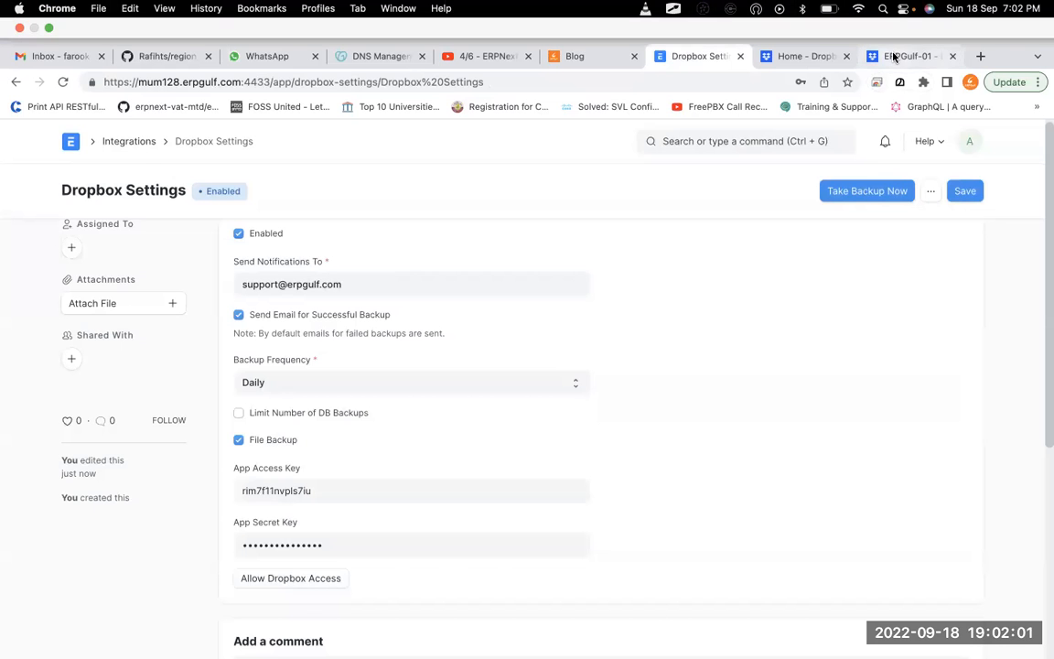
left_click(901, 18)
left_click(795, 60)
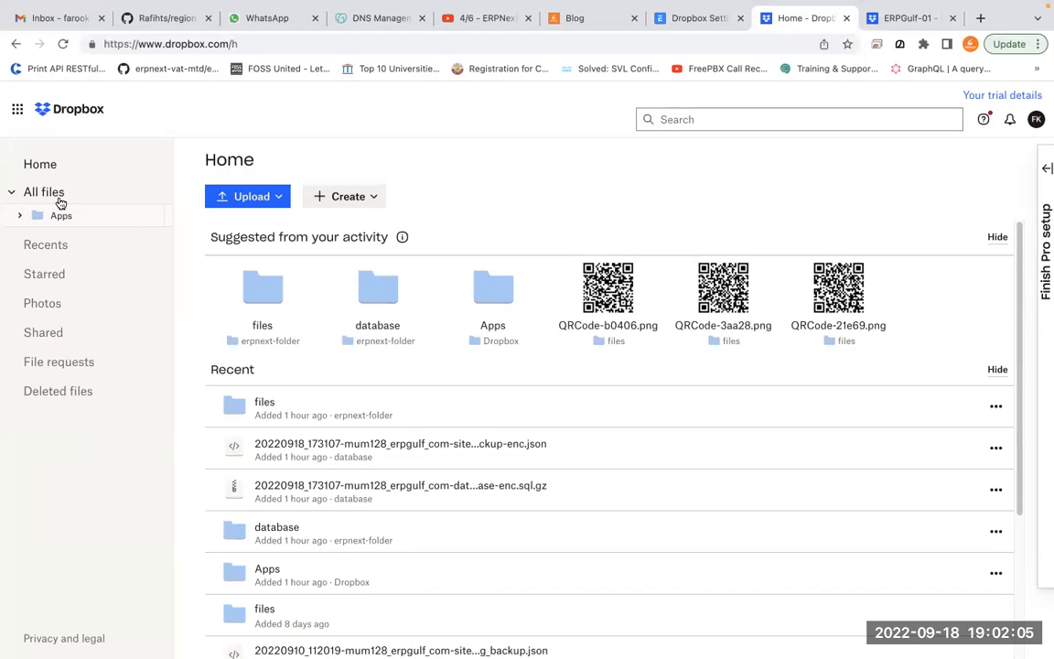
left_click(60, 201)
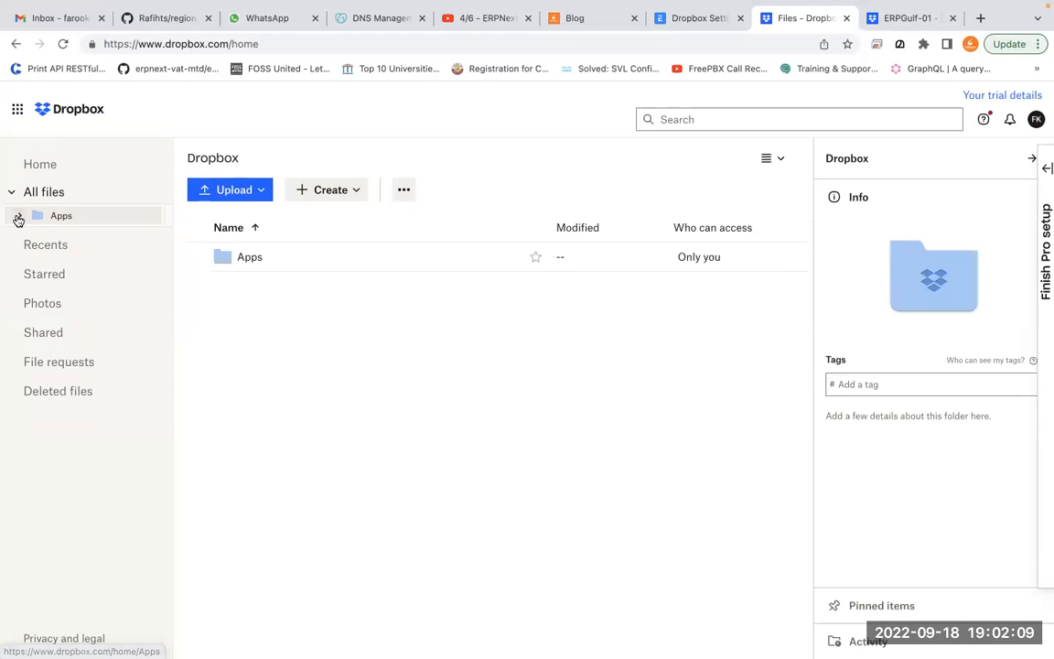
left_click(19, 216)
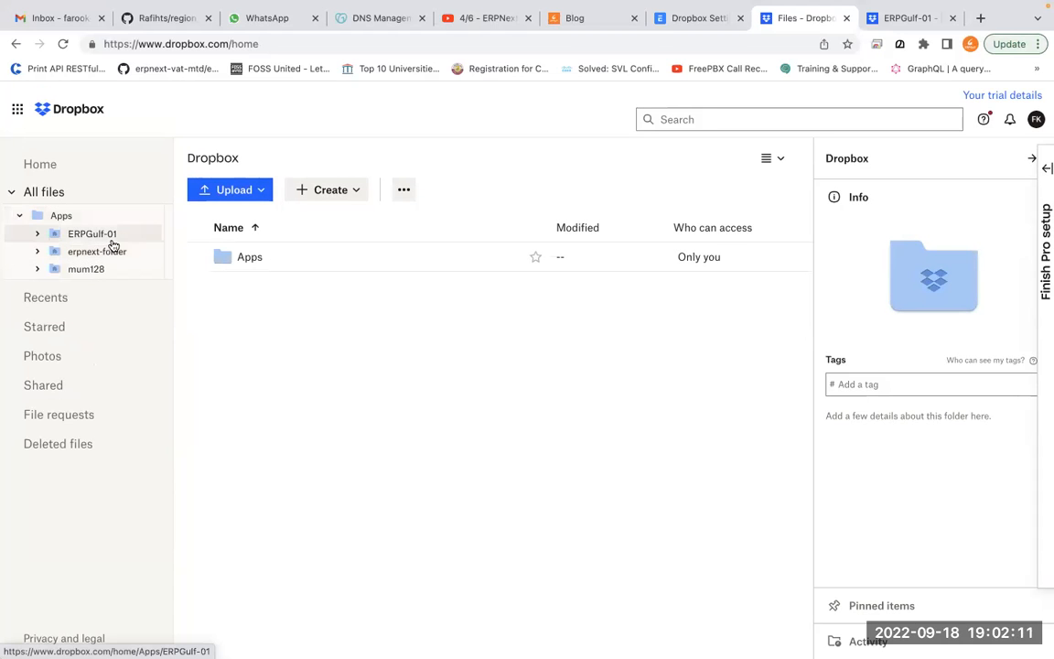
left_click(111, 238)
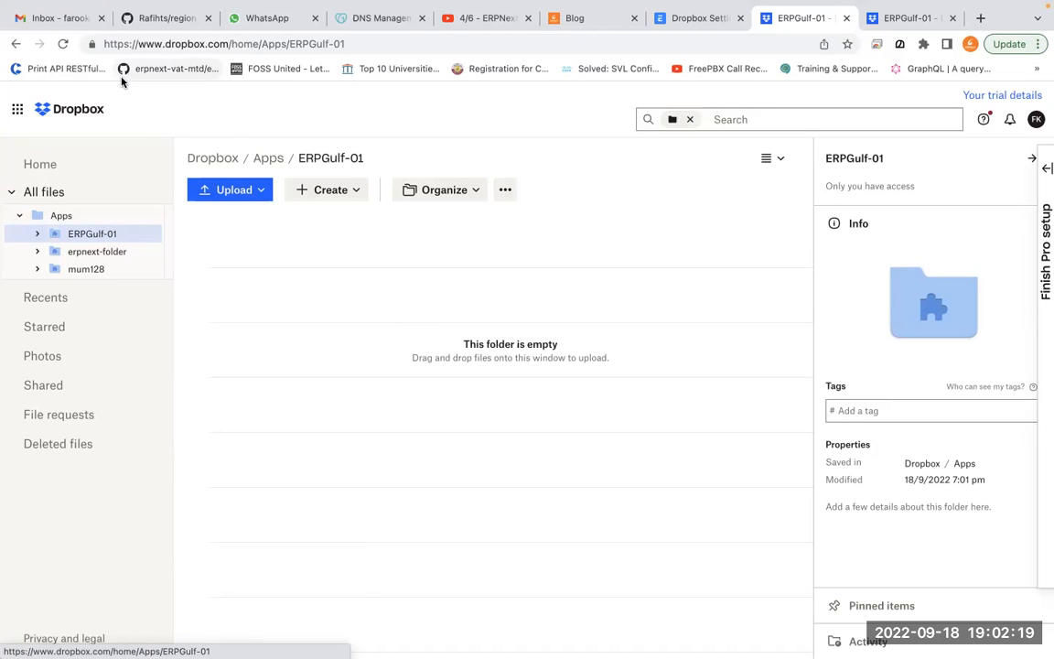
left_click(62, 43)
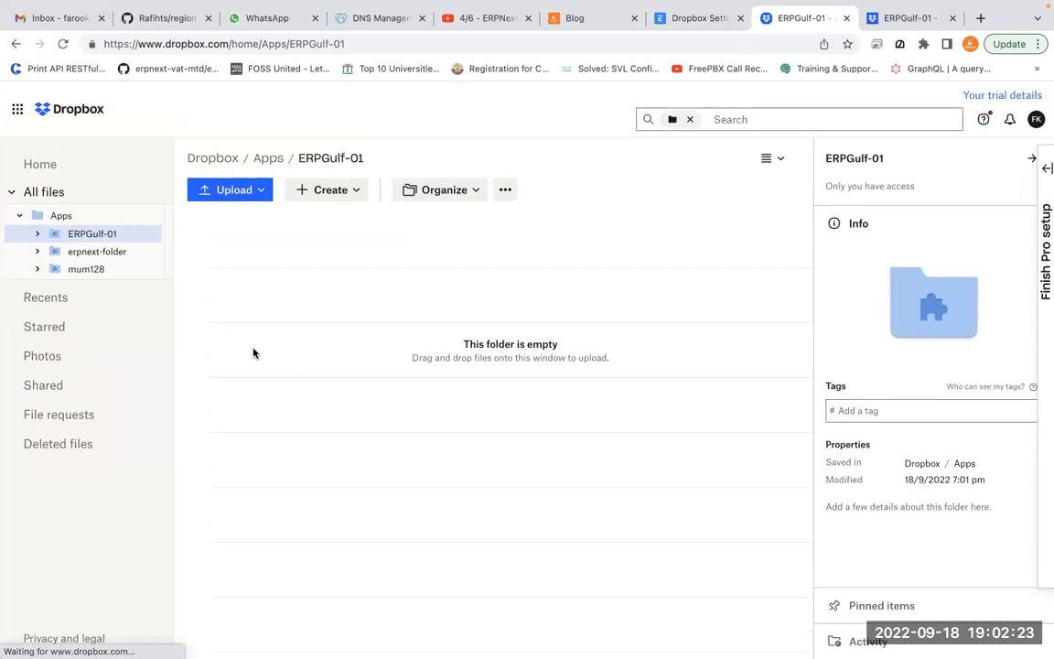
left_click(126, 260)
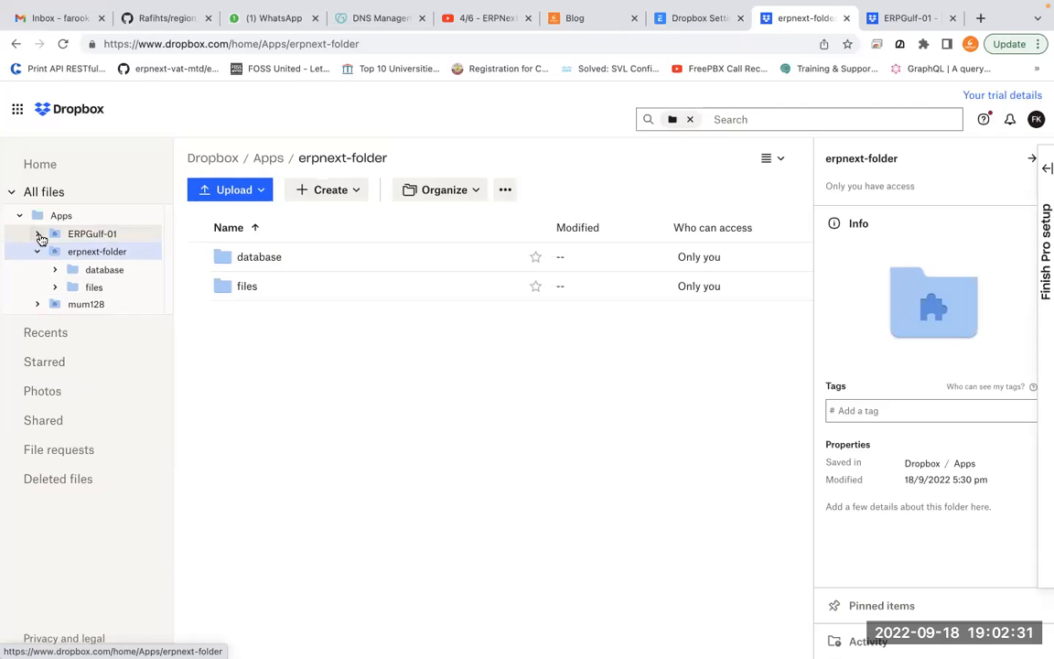
left_click(93, 234)
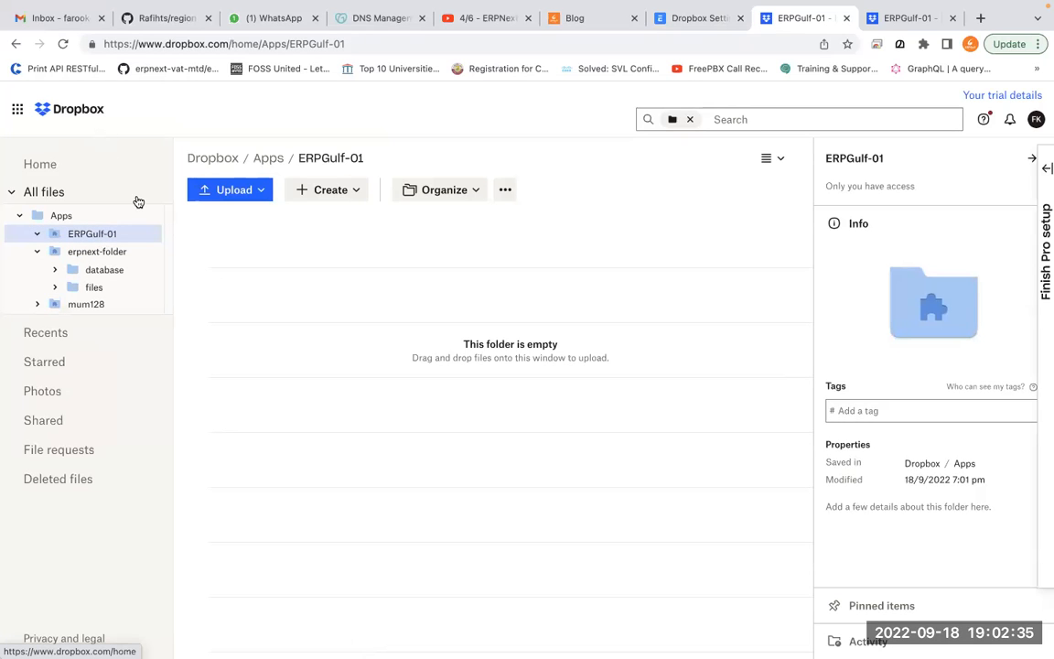
left_click(85, 219)
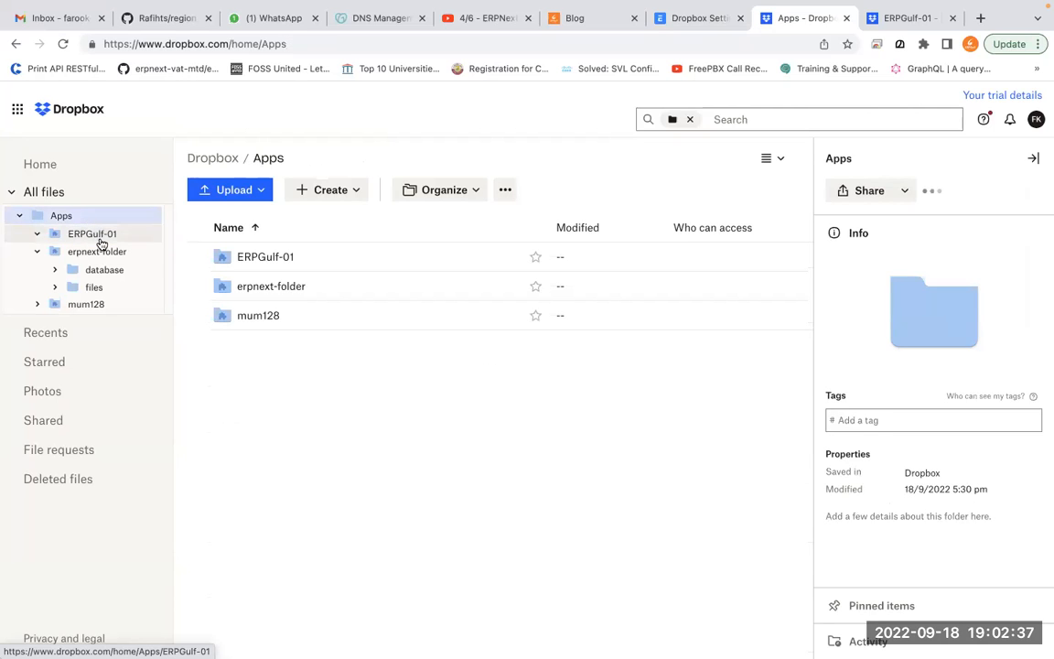
left_click(270, 264)
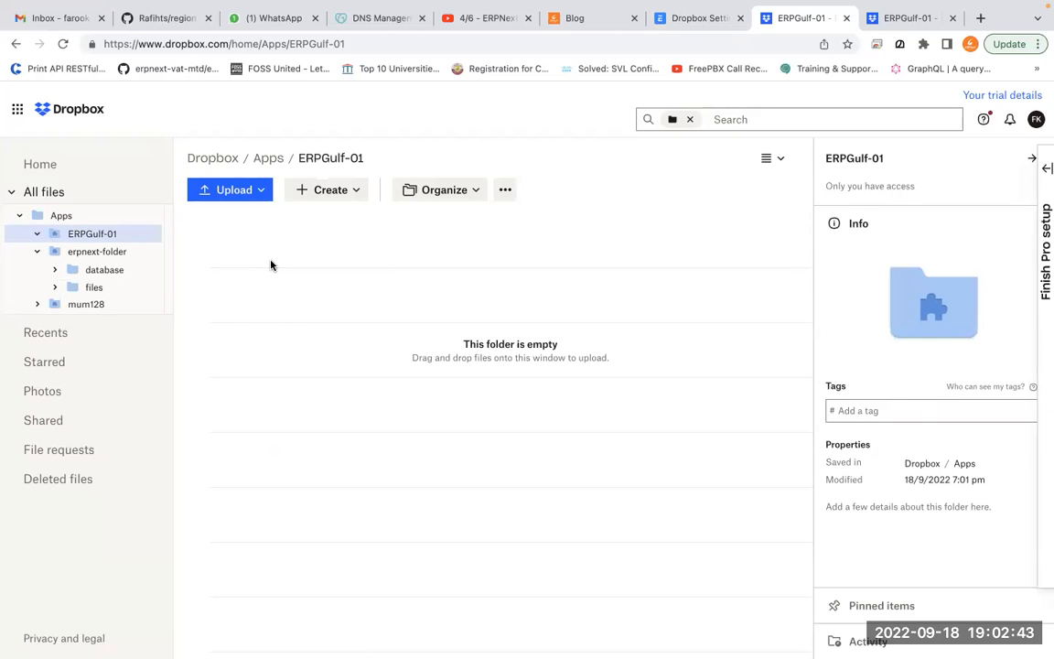
left_click(108, 252)
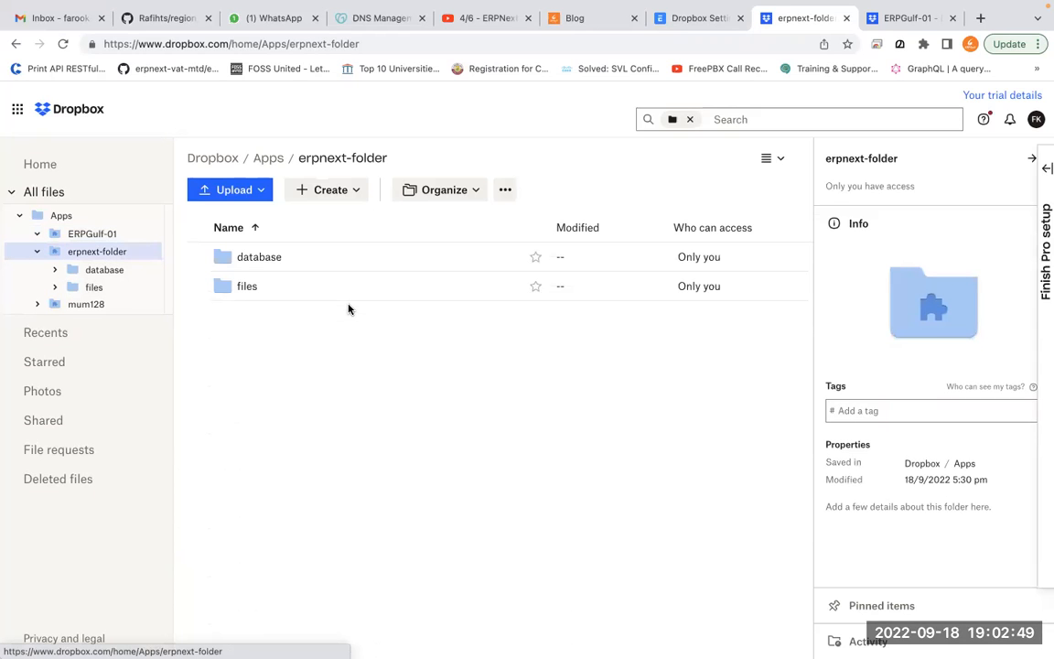
key("ctrl+Tab")
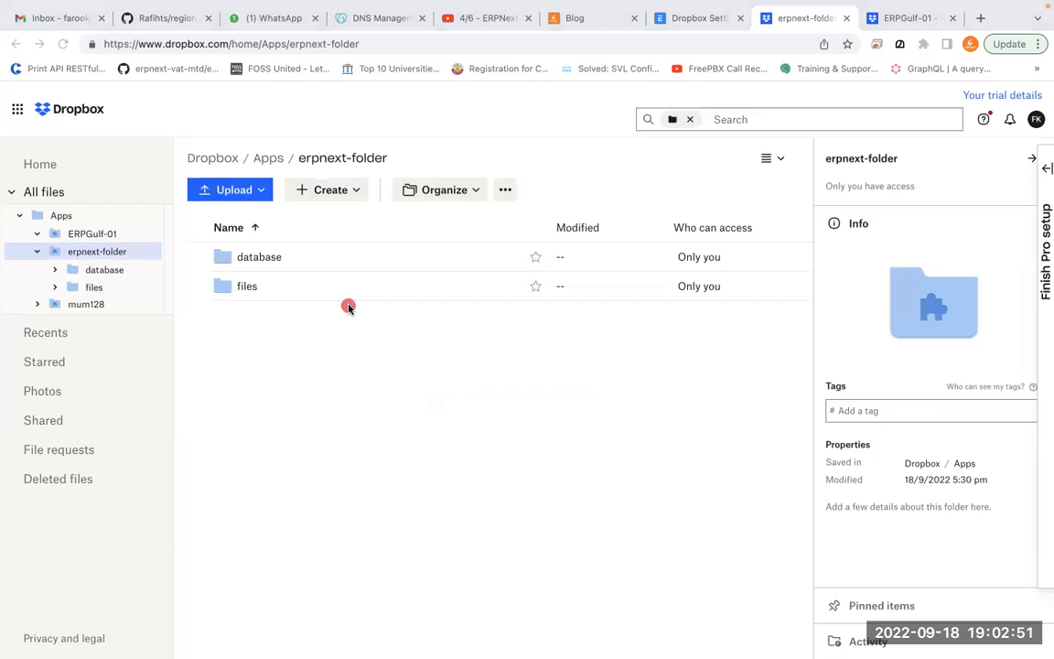
mouse_move(489, 290)
left_mouse_down()
mouse_move(265, 193)
mouse_move(324, 260)
mouse_move(313, 242)
left_mouse_up()
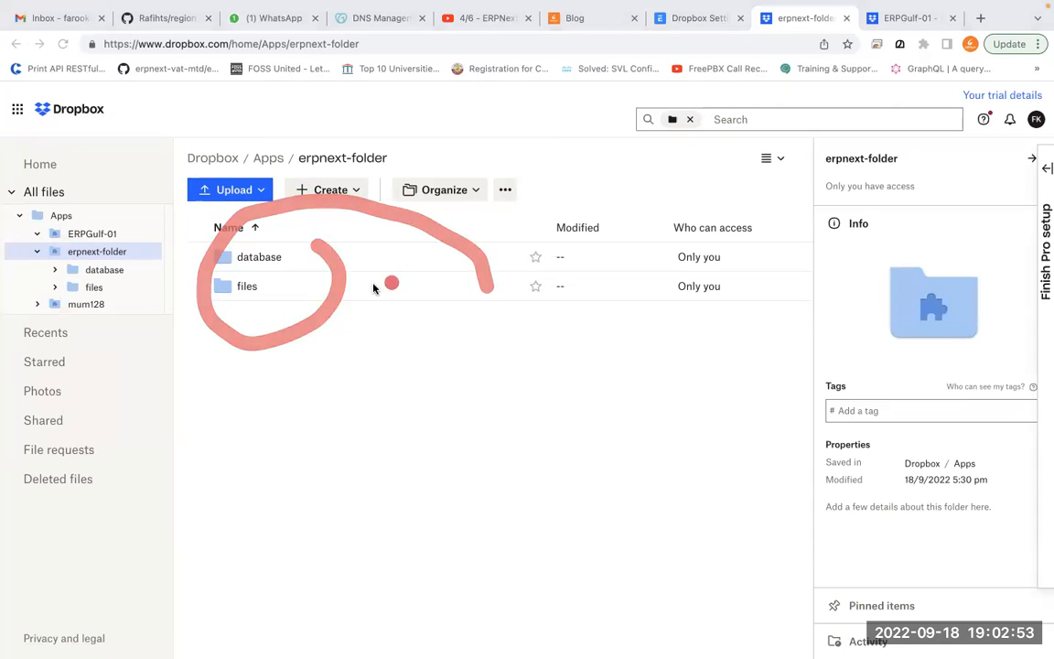
mouse_move(462, 272)
left_mouse_down()
mouse_move(277, 206)
mouse_move(329, 243)
mouse_move(226, 289)
left_mouse_up()
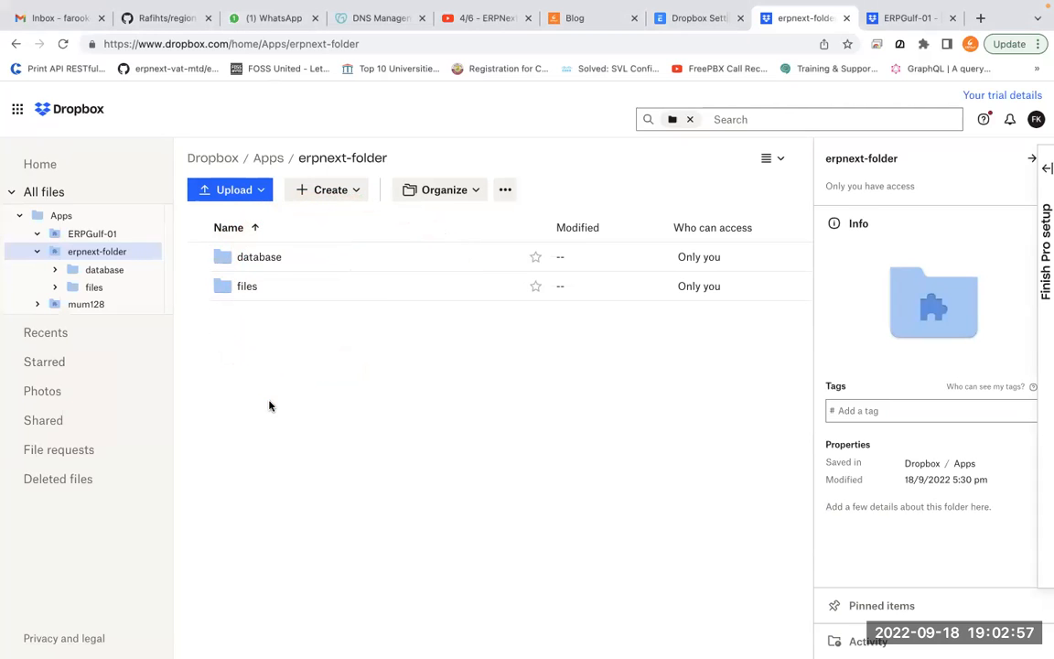
left_click(102, 241)
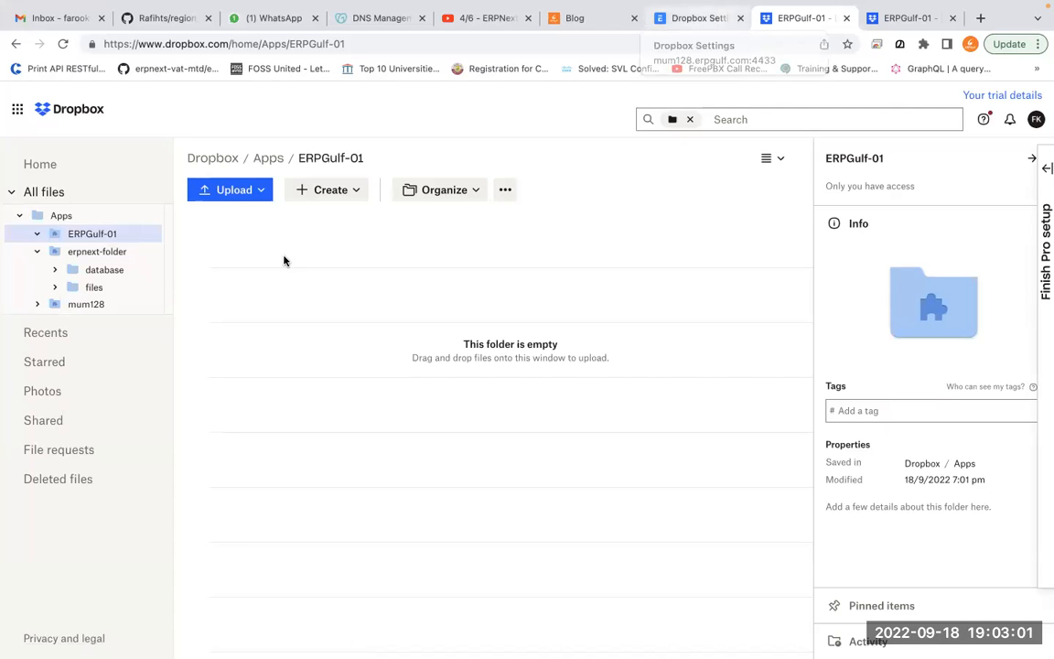
left_click(125, 257)
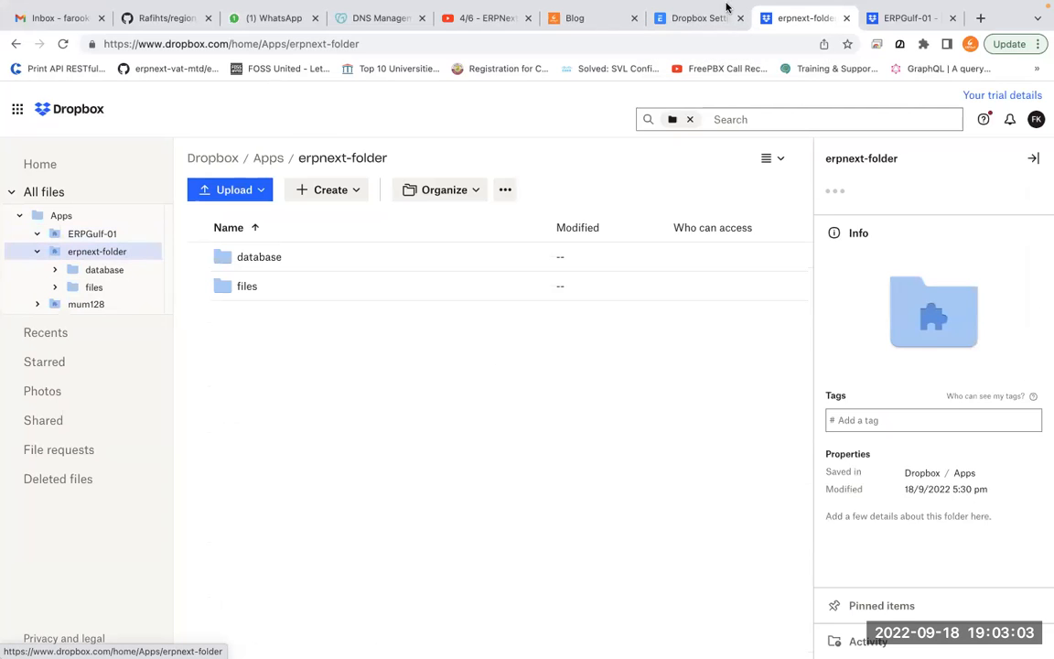
left_click(699, 31)
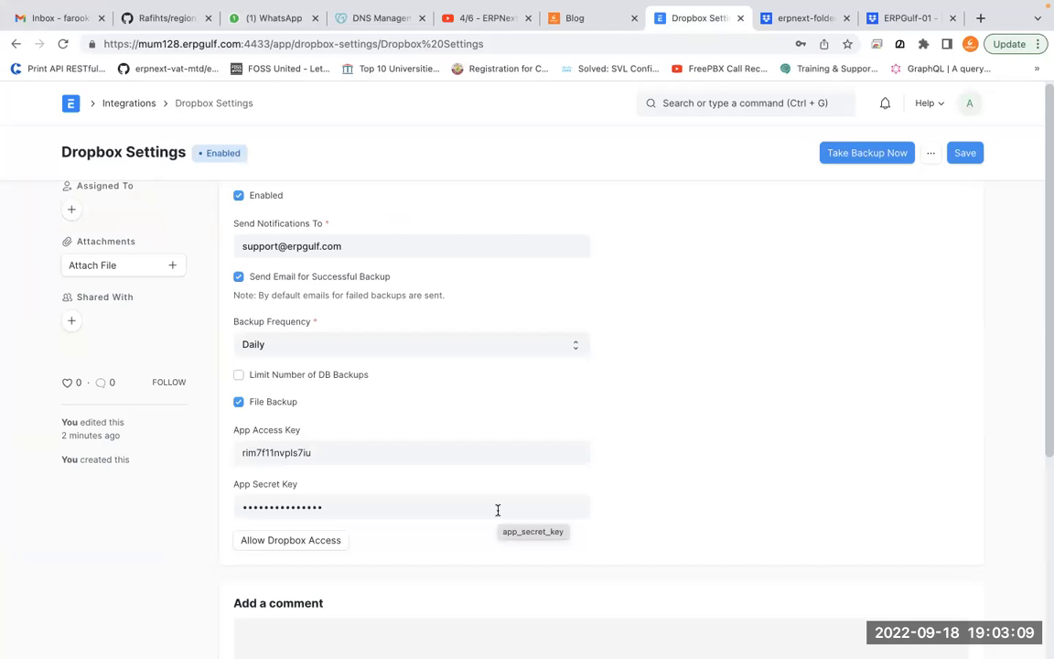
Return to the Integrations workspace, annotate its links, then clear the drawings and decline saving the password
left_click(137, 103)
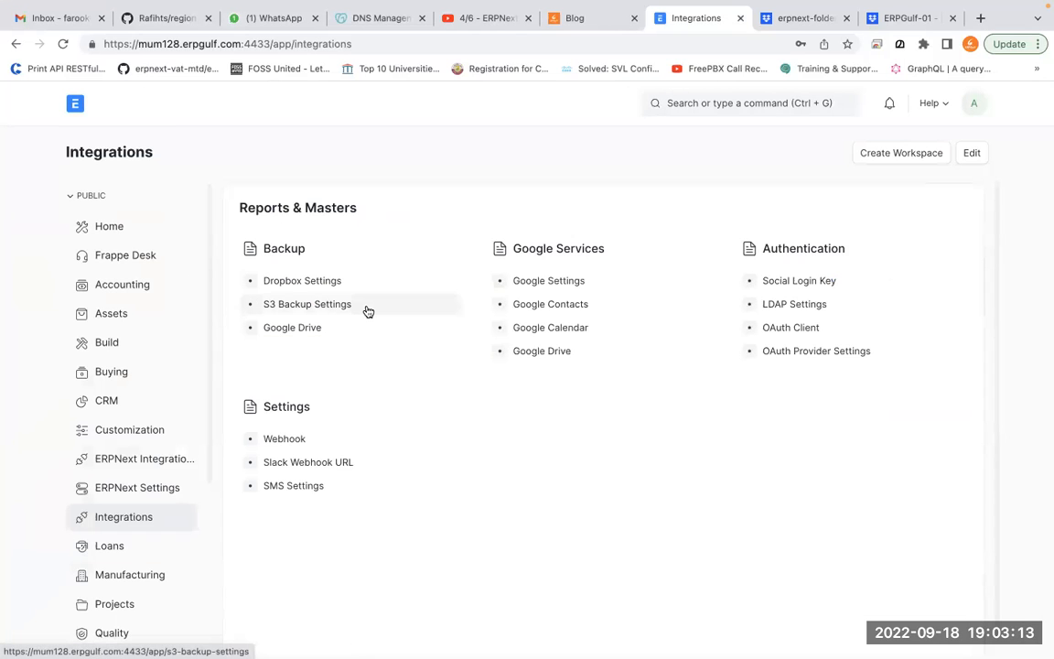
key("ctrl+Tab")
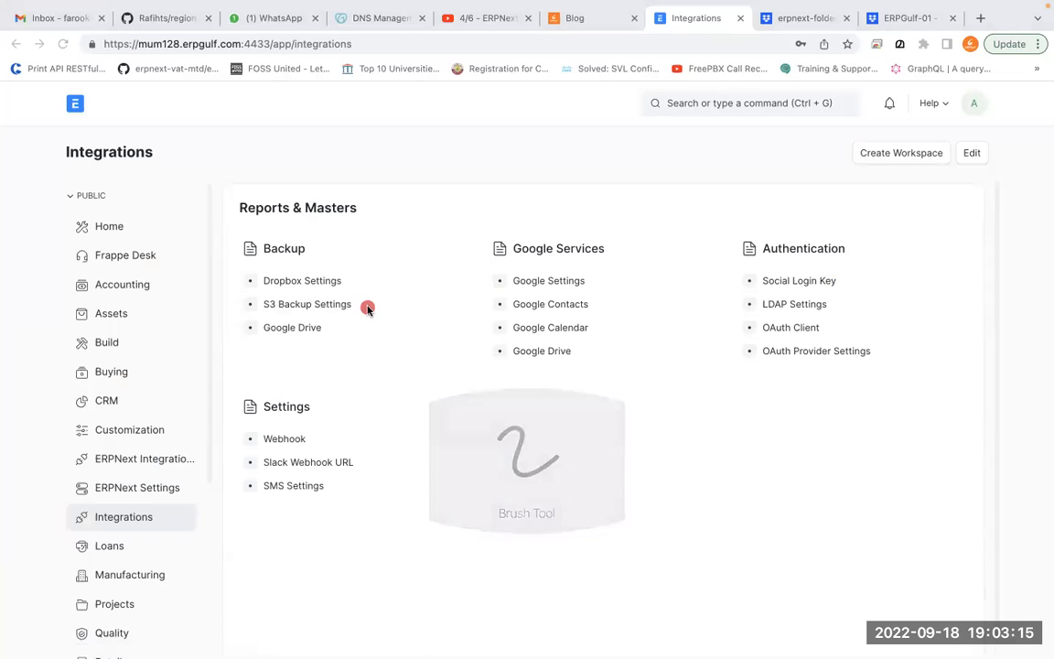
mouse_move(402, 200)
left_mouse_down()
mouse_move(372, 227)
mouse_move(407, 252)
mouse_move(556, 258)
mouse_move(594, 170)
left_mouse_up()
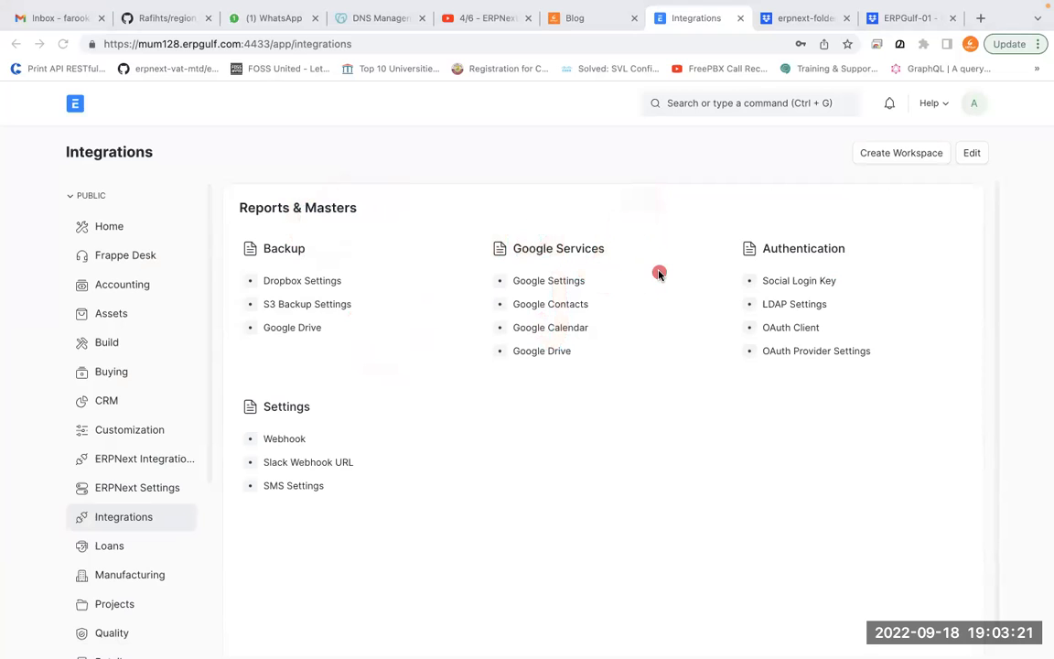
key("f")
mouse_move(335, 136)
left_mouse_down()
mouse_move(297, 137)
mouse_move(319, 246)
left_mouse_up()
left_click_drag(290, 203, 320, 200)
mouse_move(365, 189)
left_mouse_down()
mouse_move(429, 207)
mouse_move(487, 192)
mouse_move(515, 203)
left_mouse_up()
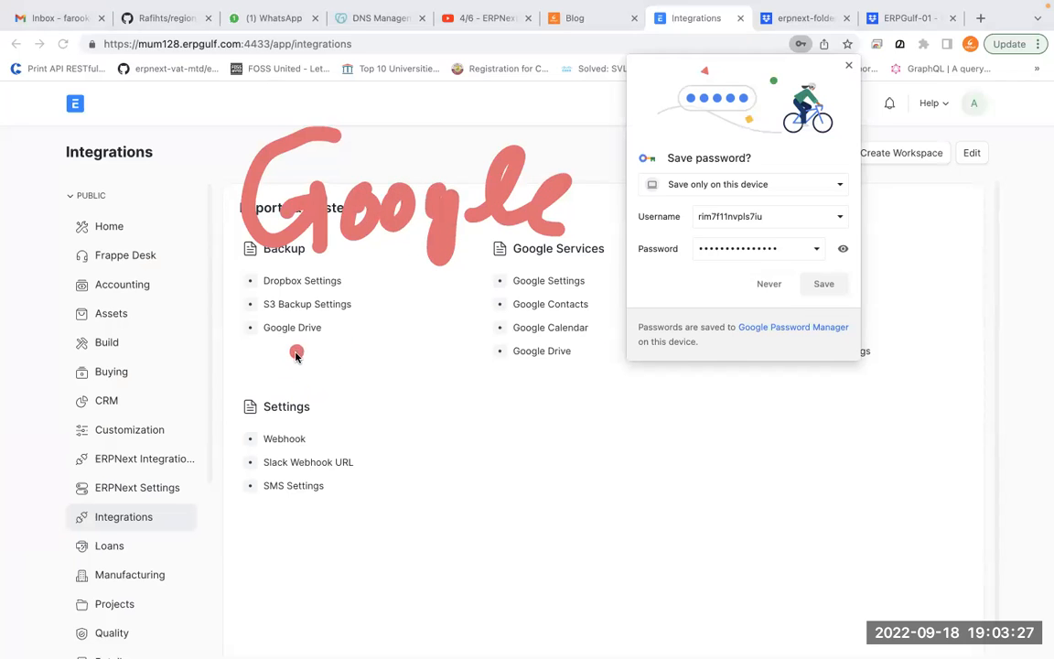
mouse_move(315, 326)
left_mouse_down()
mouse_move(318, 417)
mouse_move(395, 390)
mouse_move(529, 371)
mouse_move(464, 419)
left_mouse_up()
mouse_move(357, 455)
left_mouse_down()
mouse_move(348, 545)
mouse_move(544, 491)
left_mouse_up()
mouse_move(403, 583)
left_mouse_down()
mouse_move(470, 599)
mouse_move(462, 549)
mouse_move(572, 611)
mouse_move(649, 594)
mouse_move(703, 547)
mouse_move(783, 574)
left_mouse_up()
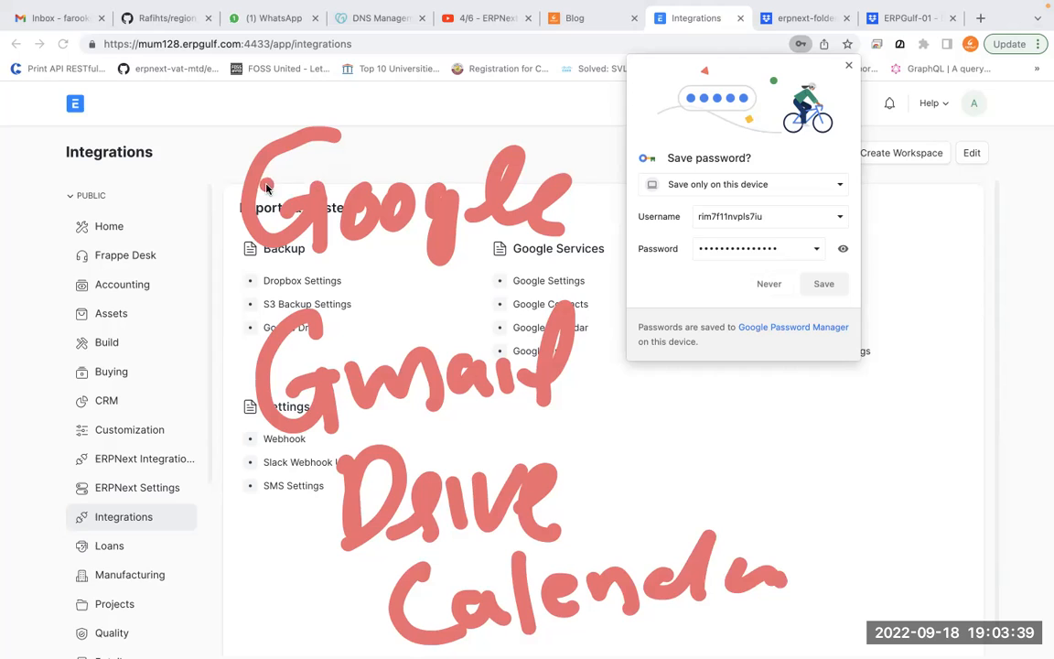
mouse_move(316, 315)
left_mouse_down()
mouse_move(217, 502)
mouse_move(379, 549)
left_mouse_up()
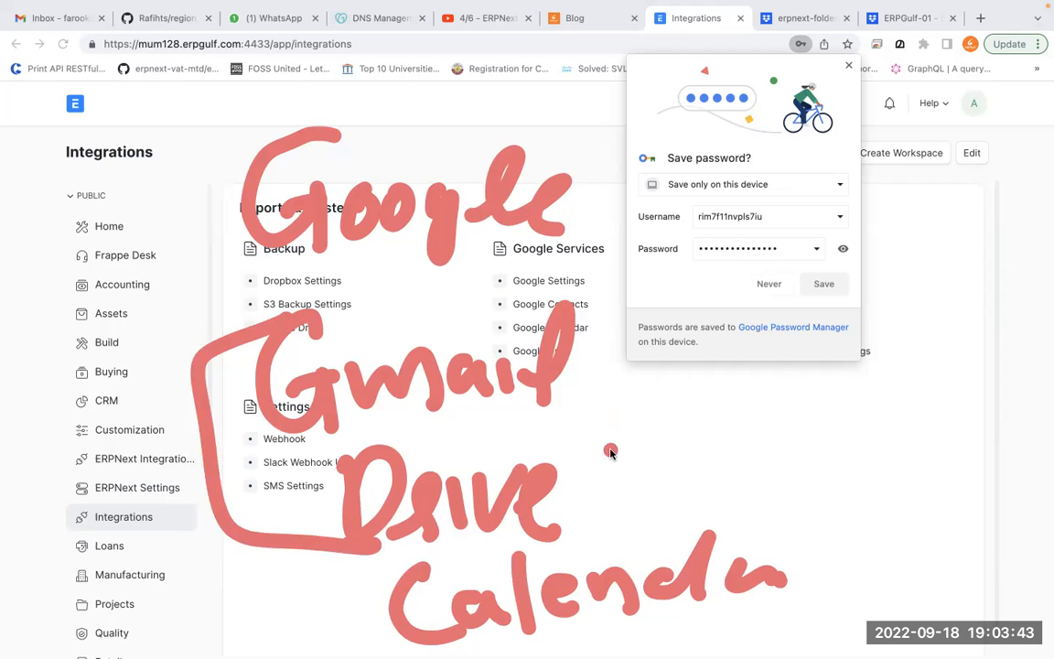
key("Escape")
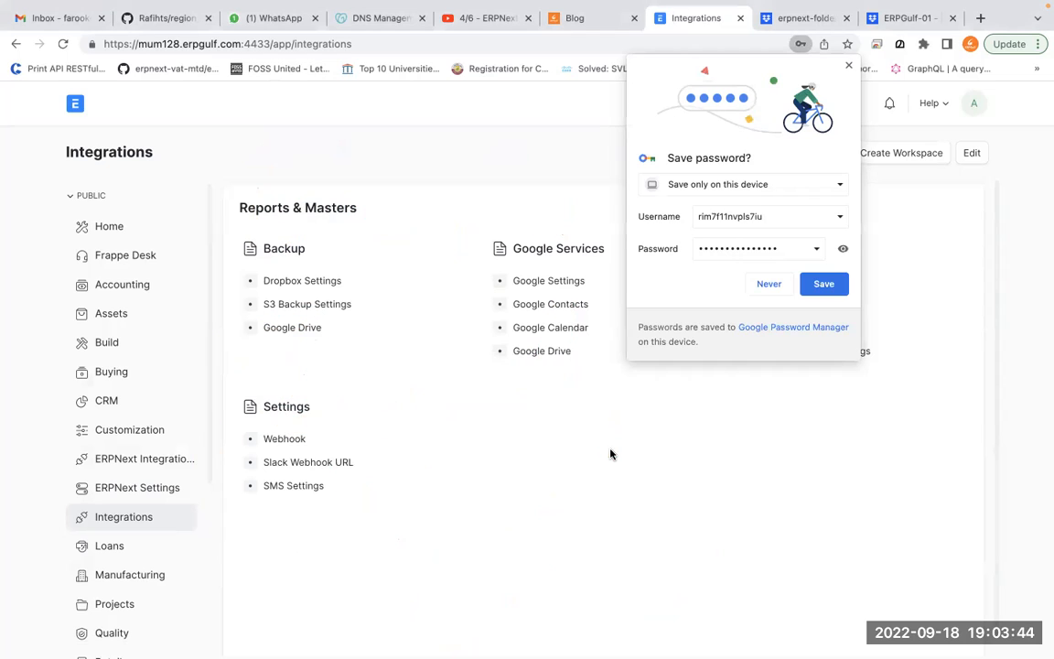
left_click(848, 68)
Open the ERPGulf-01 app folder in Dropbox and view the app's developer console
mouse_move(780, 7)
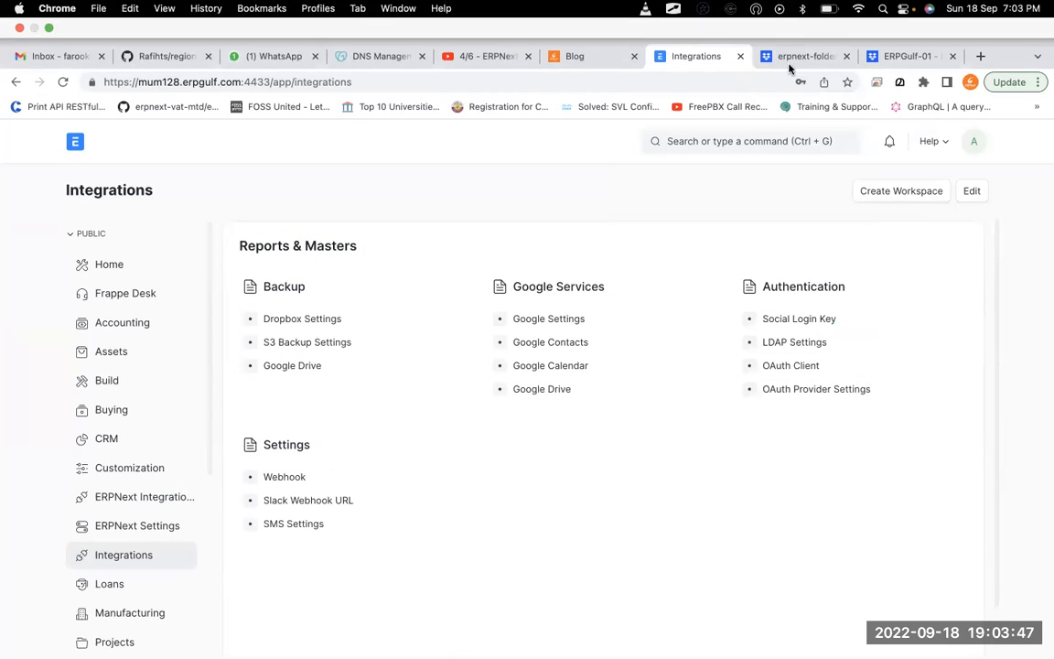
left_click(782, 58)
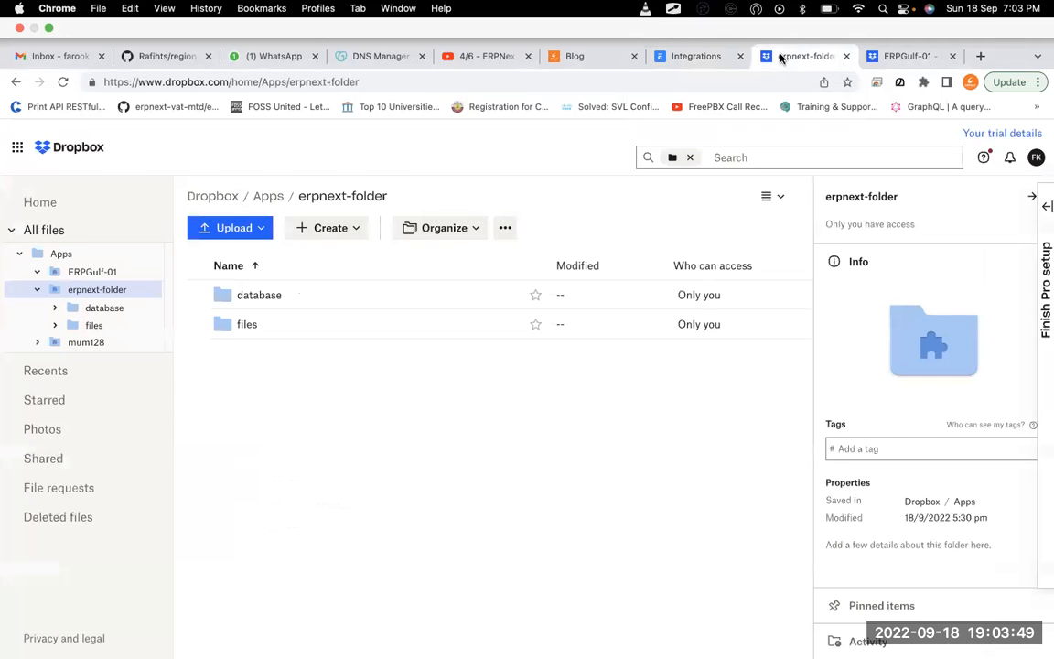
left_click_drag(190, 288, 81, 232)
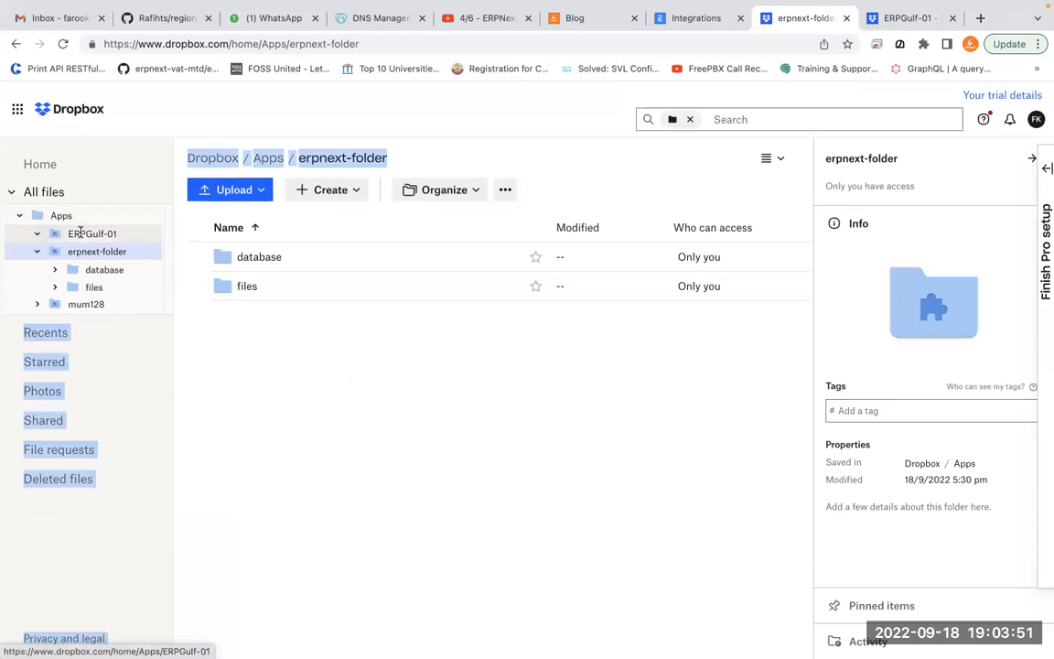
left_click(88, 240)
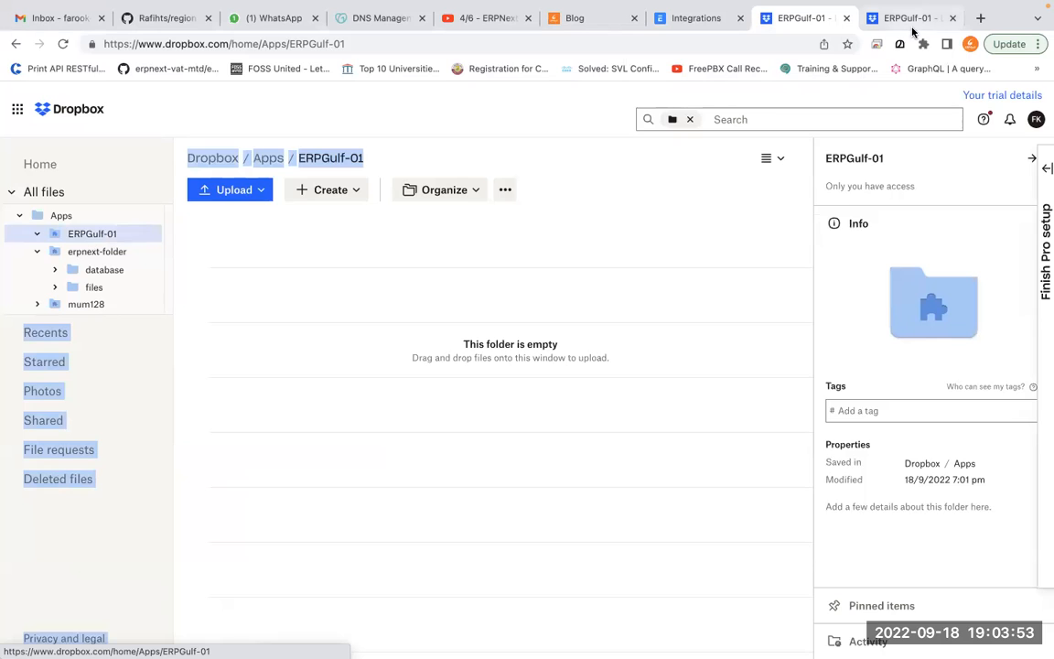
left_click(894, 24)
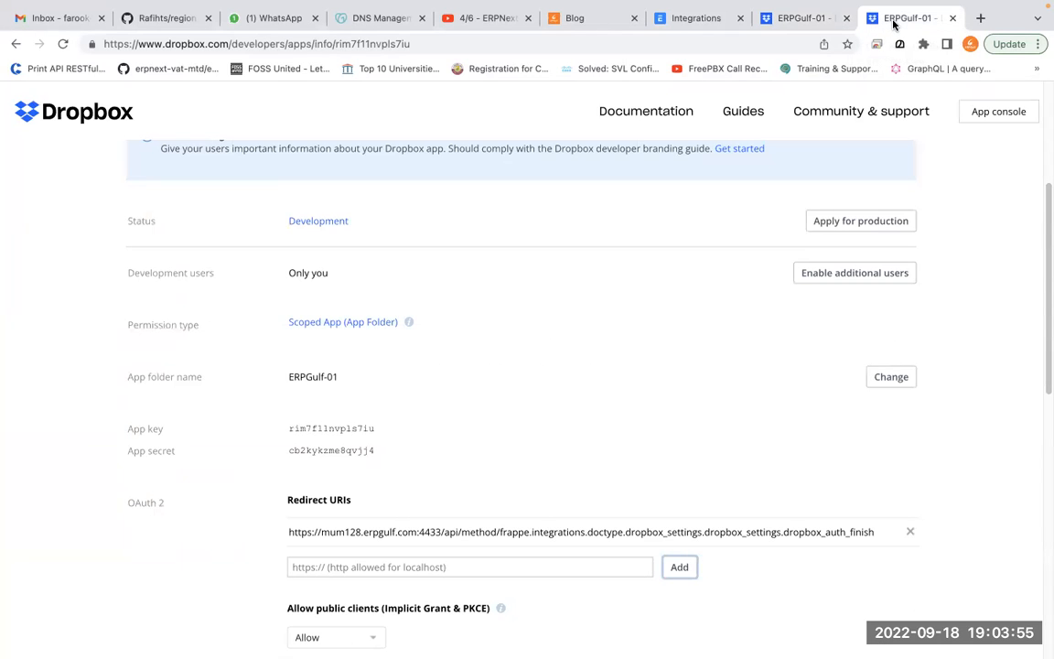
Start a 'google' search in a new tab, then go back to ERPNext and focus its search bar
left_click(980, 17)
type("go")
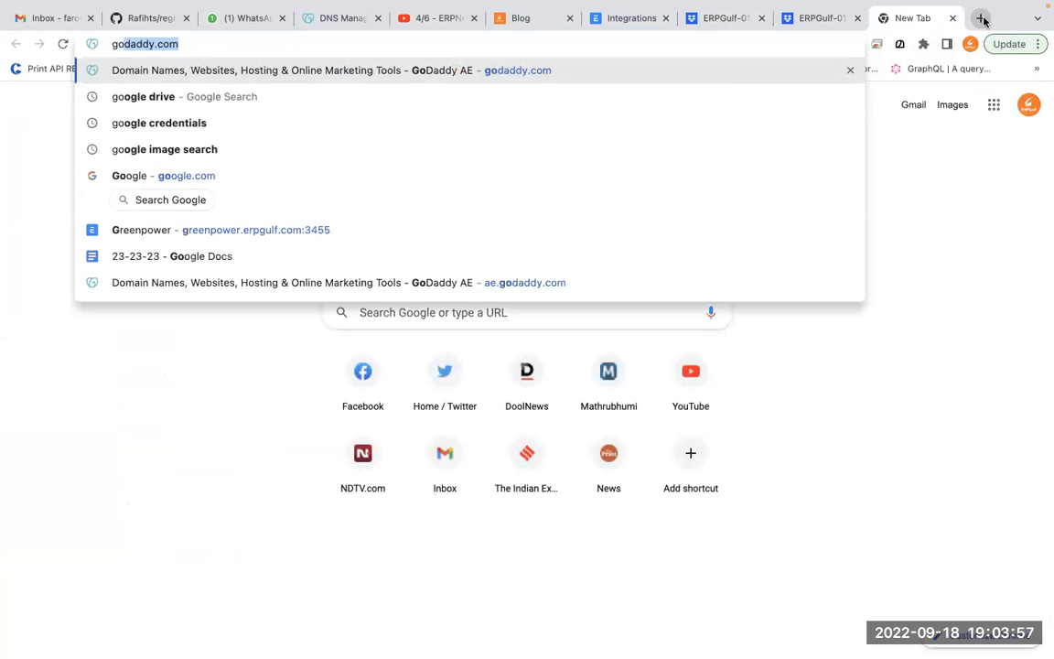
type("ogg")
key("BackSpace")
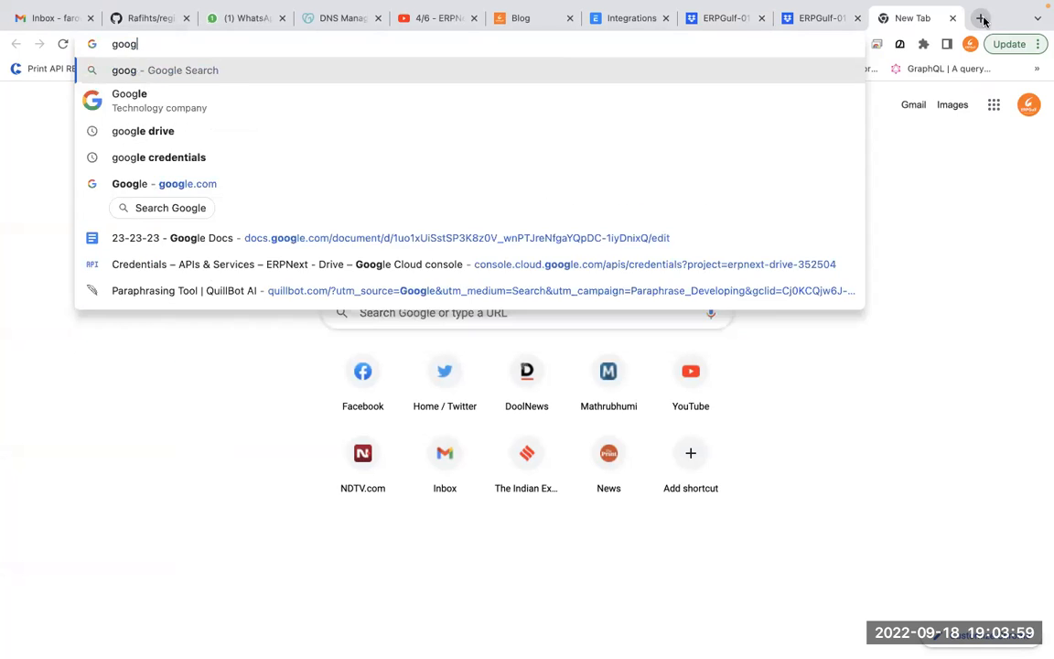
type("le")
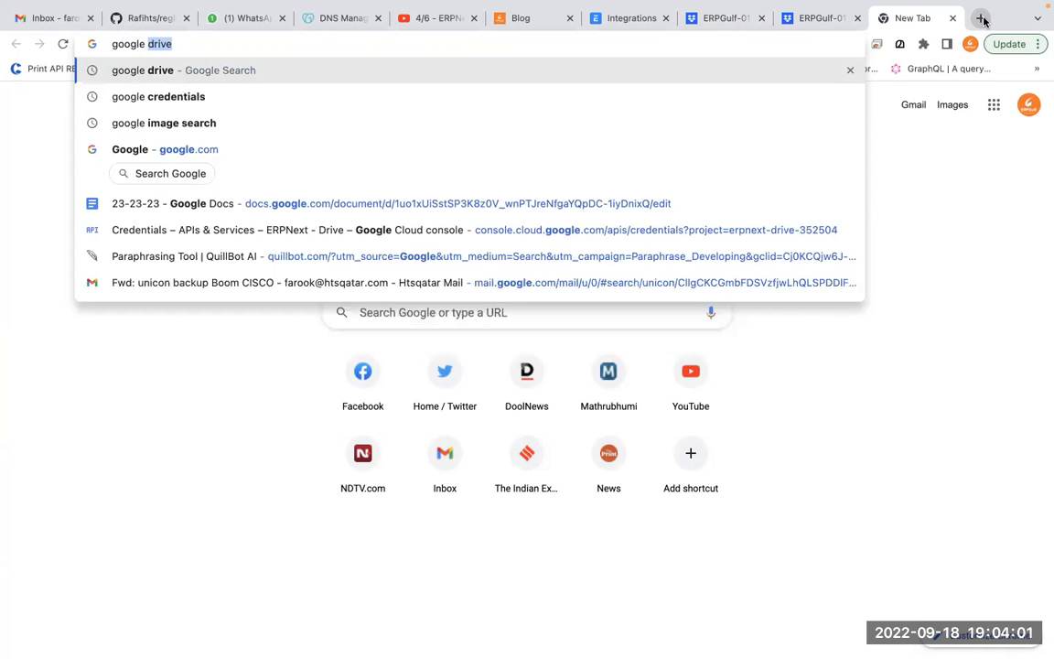
left_click(614, 17)
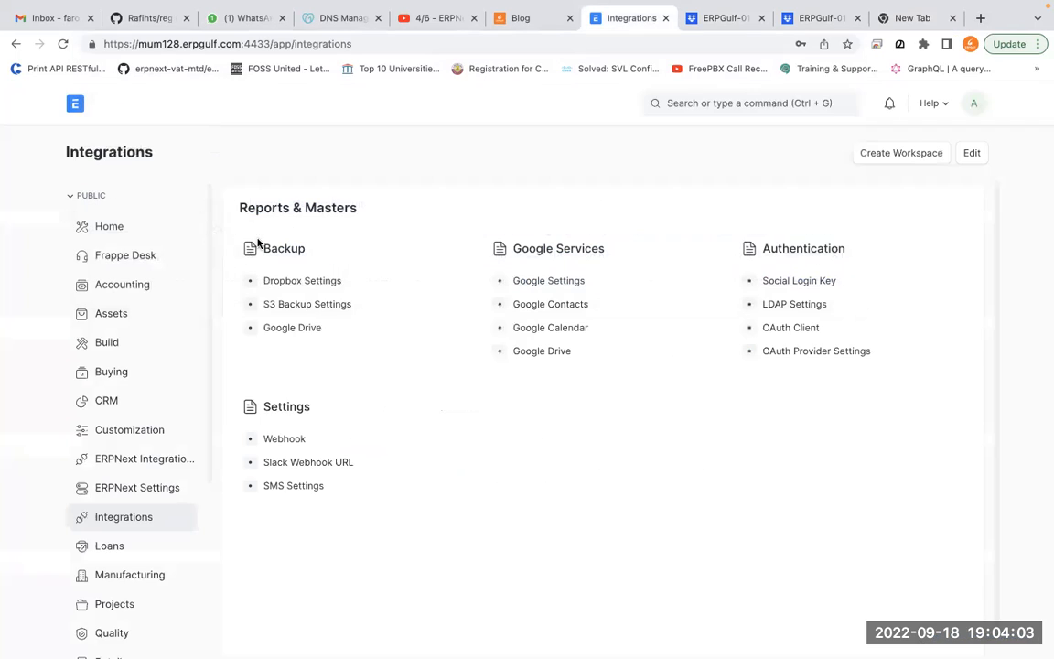
left_click(722, 107)
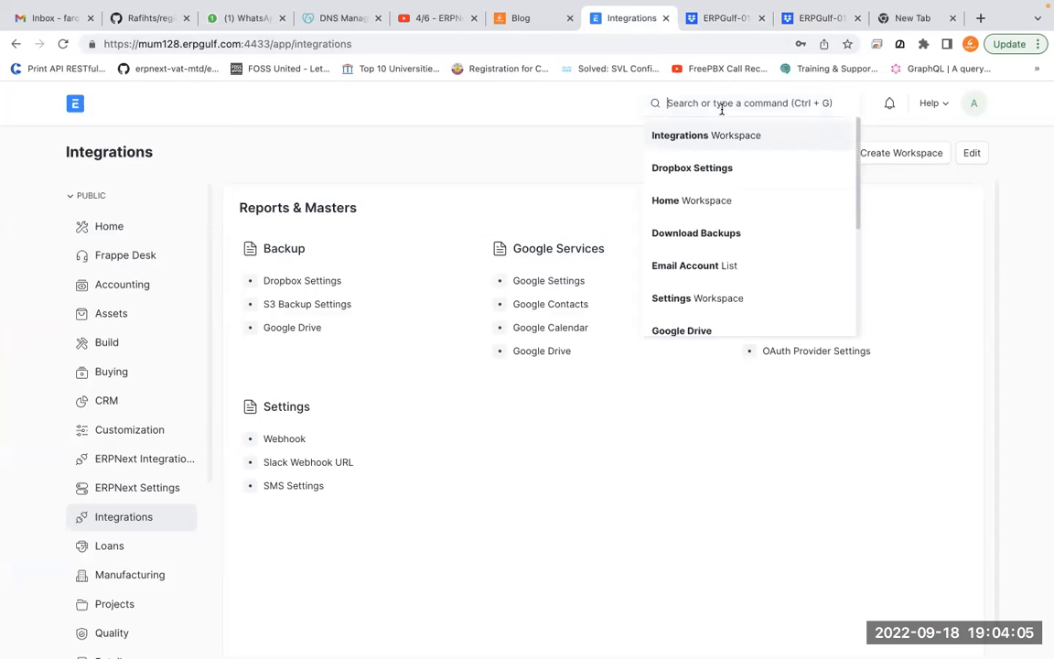
Search 'google se', open Google Settings, and tick Enable
type("google se")
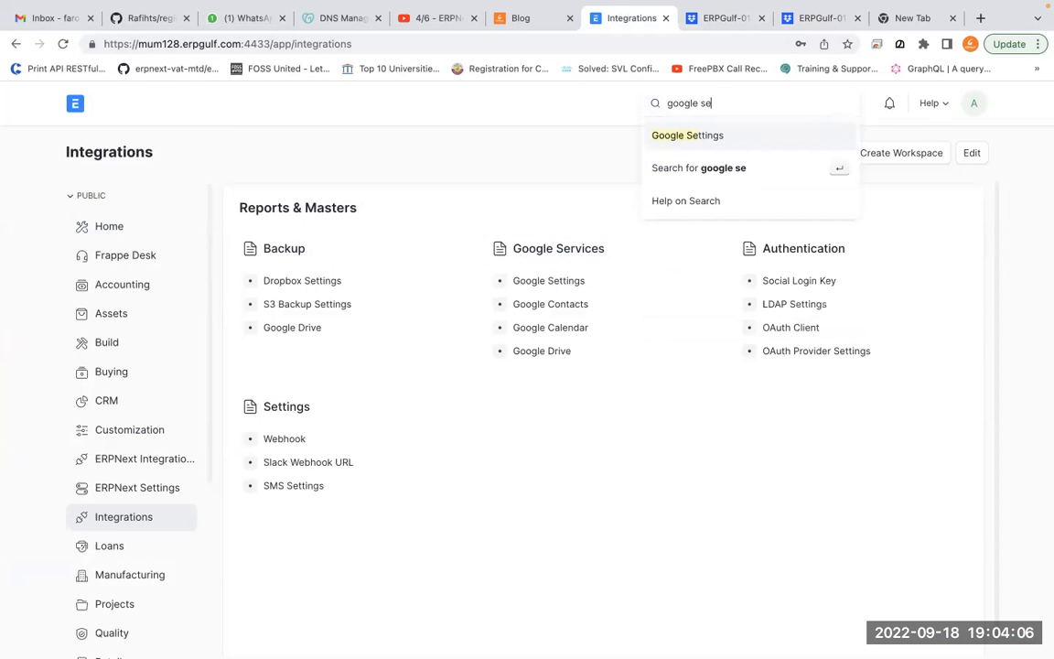
left_click(664, 137)
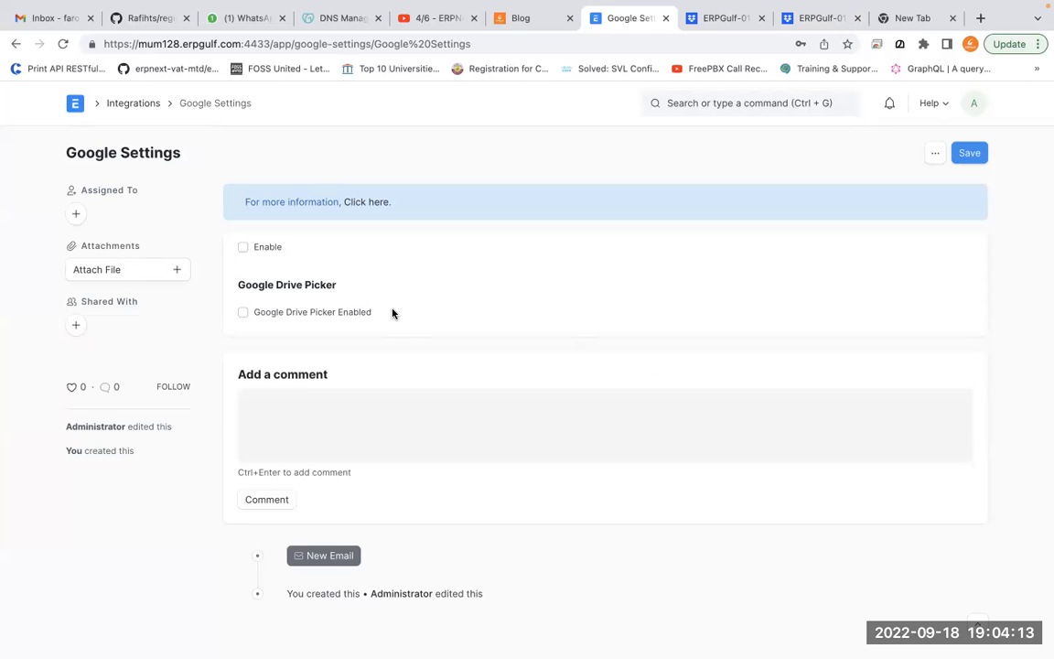
left_click(273, 248)
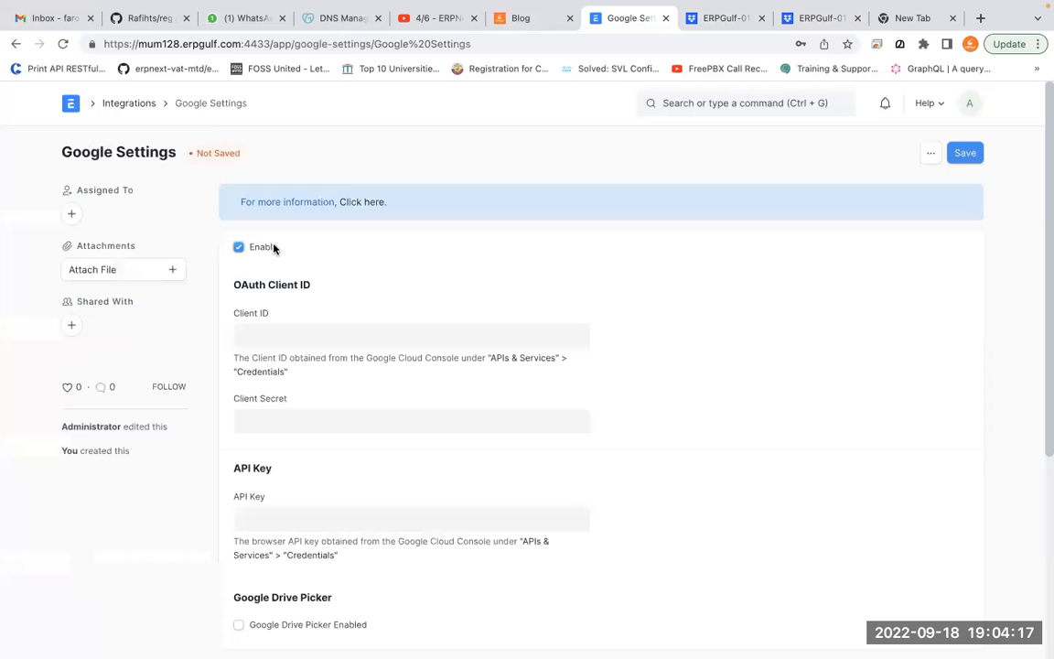
Circle the empty Client ID, Client Secret and API Key fields for emphasis
left_click(283, 336)
key("ctrl+Tab")
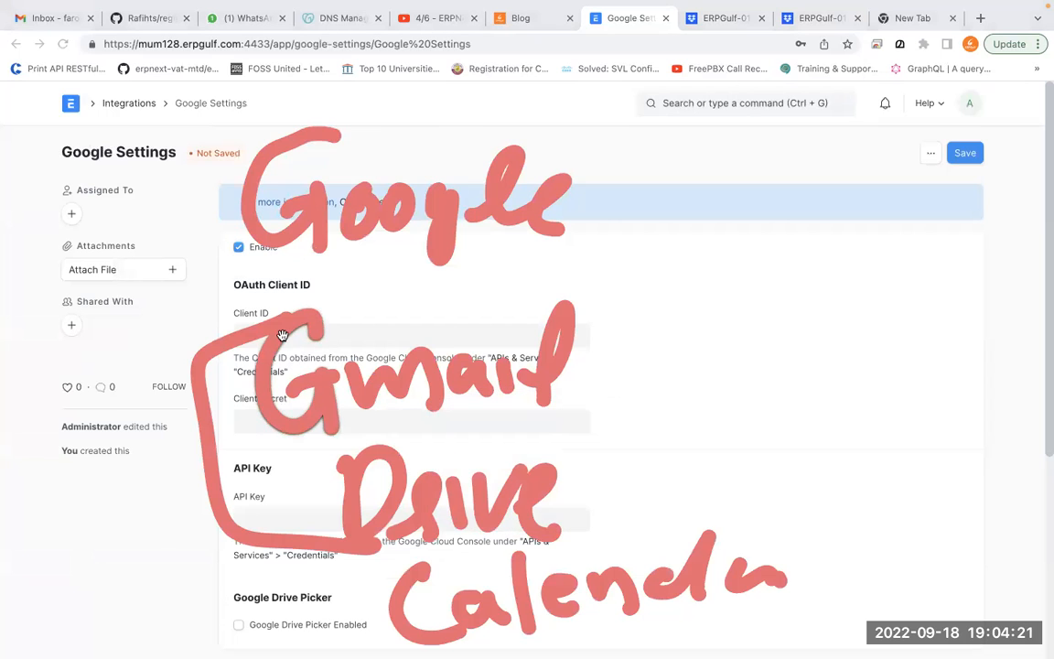
key("ctrl+Tab")
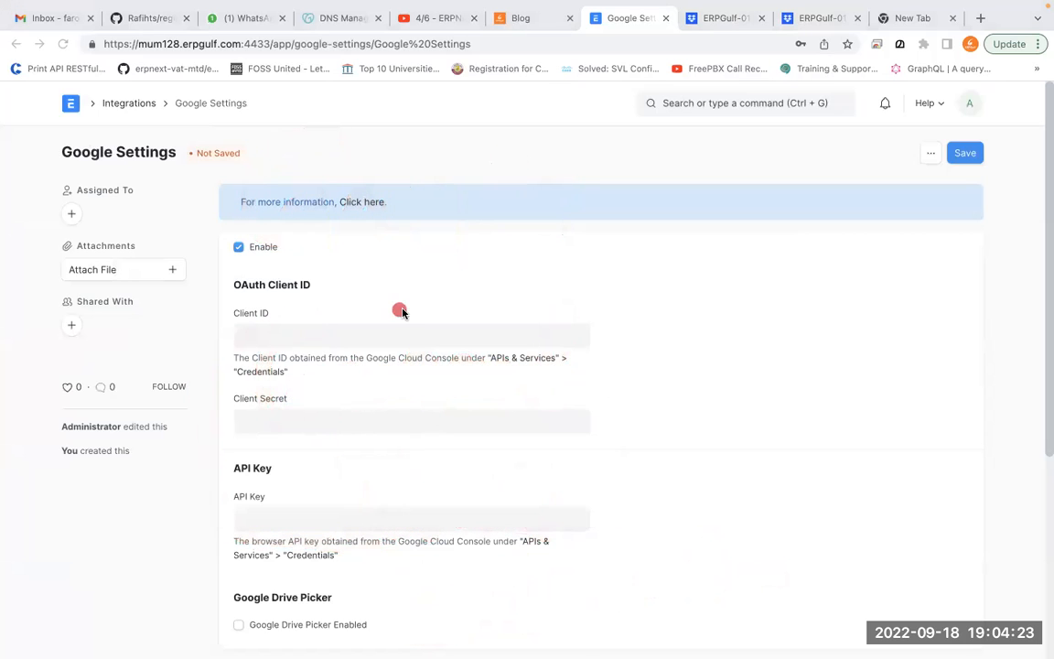
mouse_move(265, 261)
left_mouse_down()
mouse_move(177, 275)
mouse_move(238, 272)
left_mouse_up()
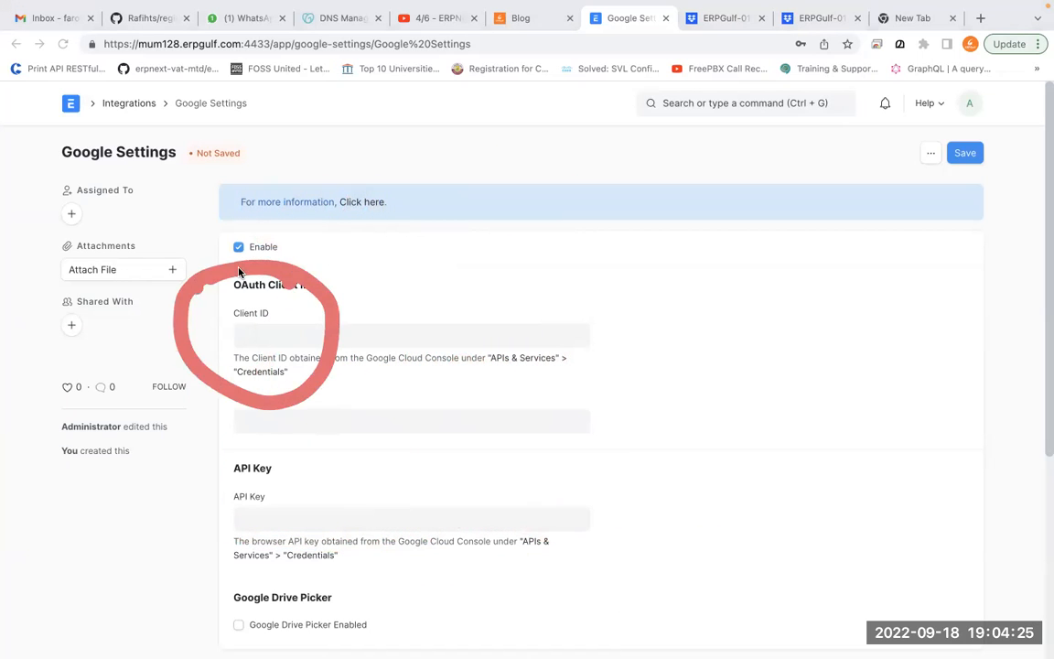
left_click_drag(299, 379, 188, 450)
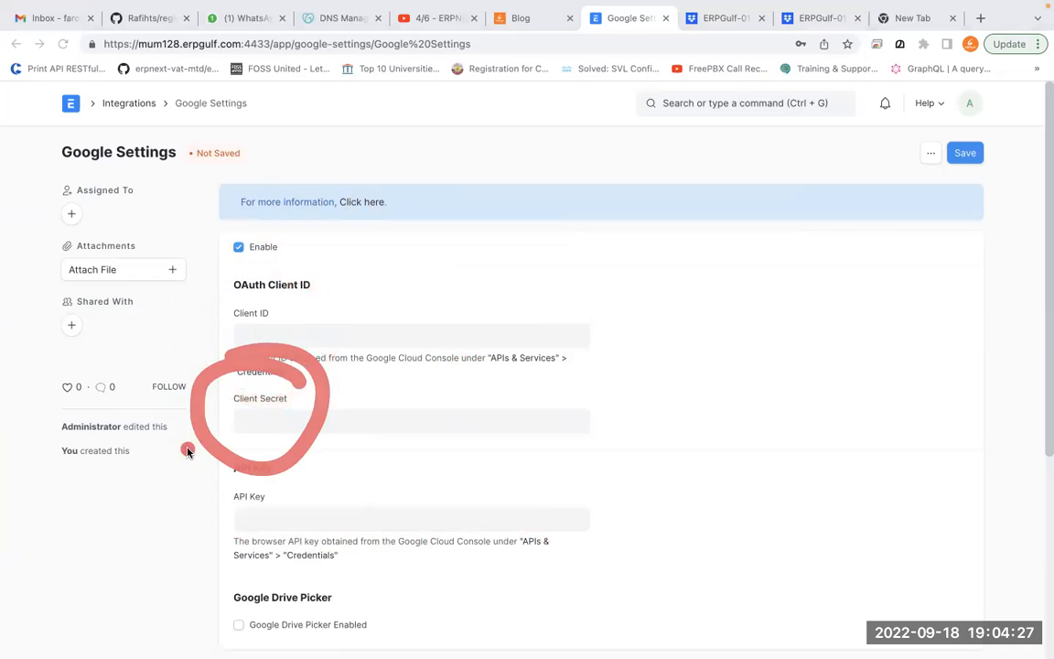
mouse_move(307, 437)
left_mouse_down()
mouse_move(279, 435)
mouse_move(341, 560)
mouse_move(319, 533)
left_mouse_up()
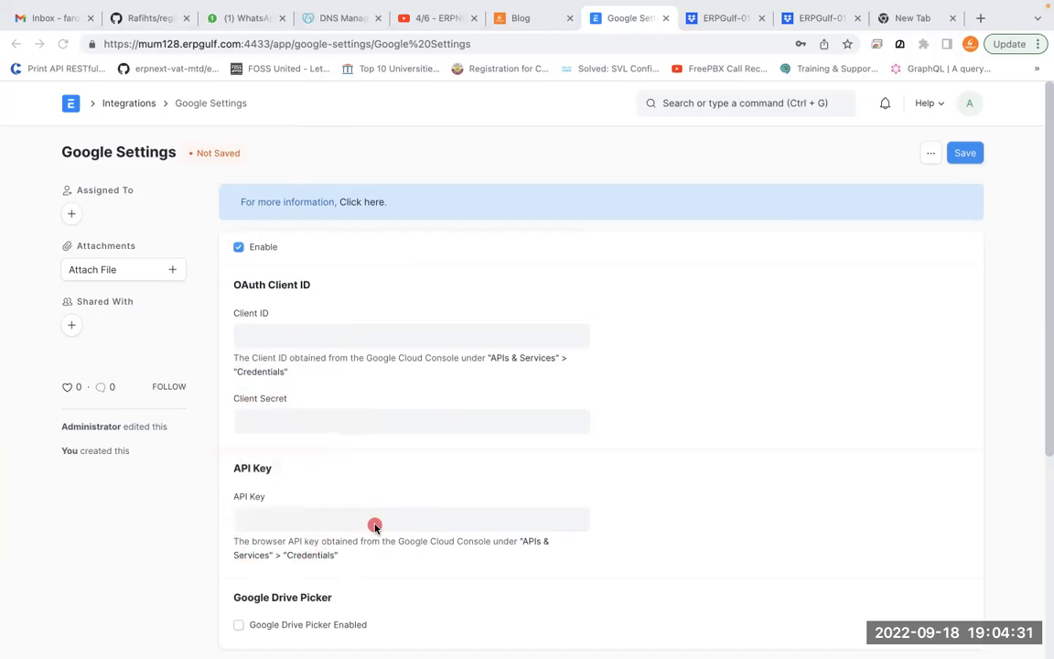
left_click(446, 506)
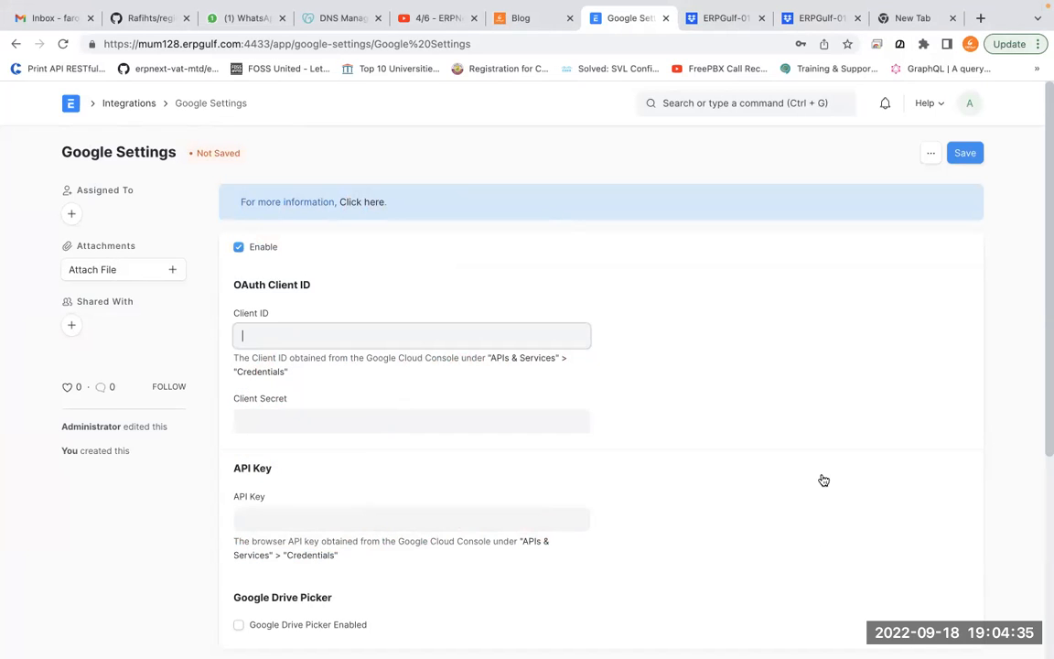
Search 'google credentials' in a new tab and open the 'Credentials - Google Drive' result
mouse_move(979, 3)
left_click(981, 58)
type("go")
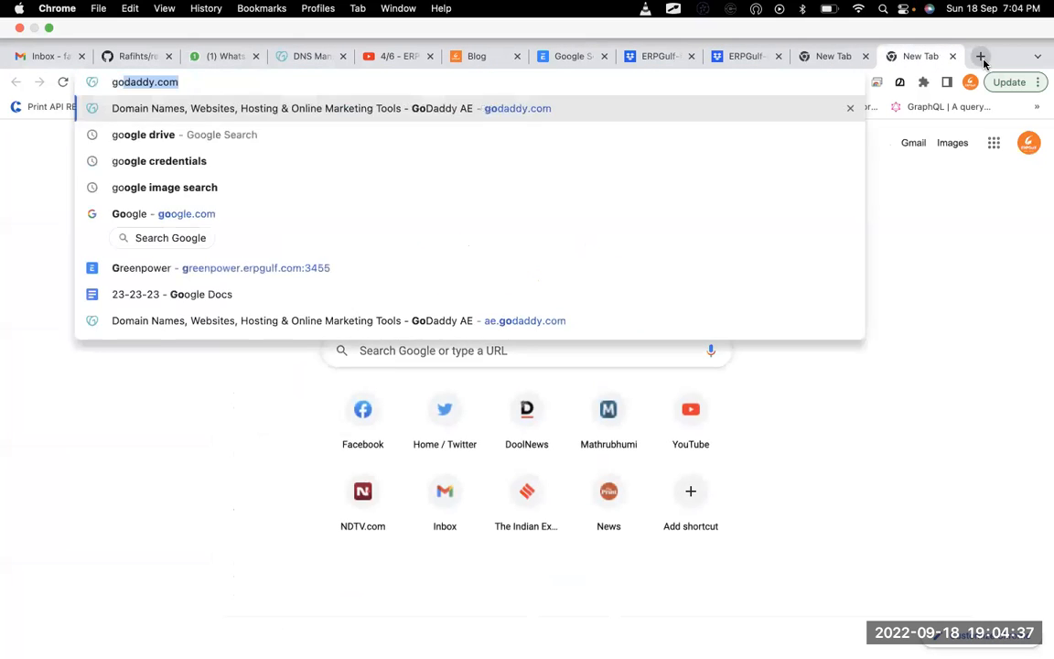
type("ogle ")
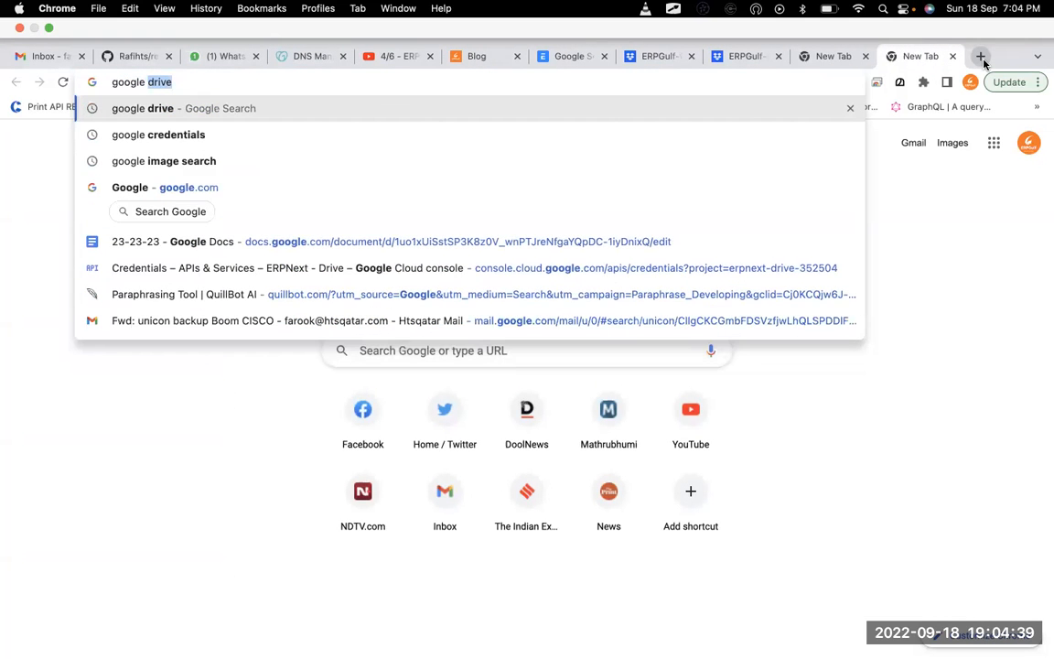
type("credentials")
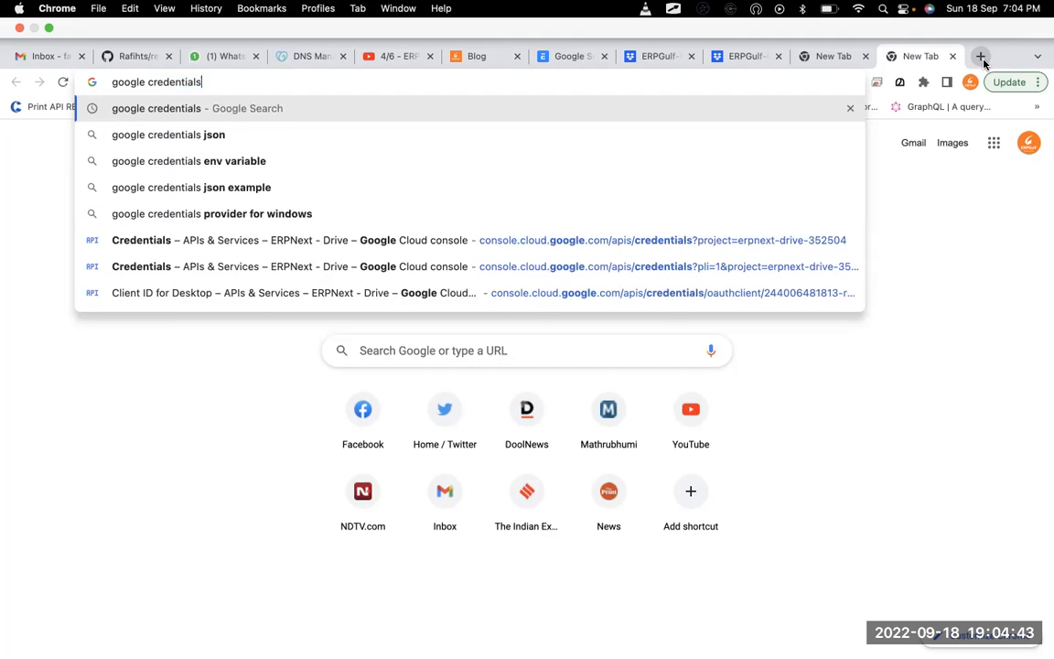
key("Return")
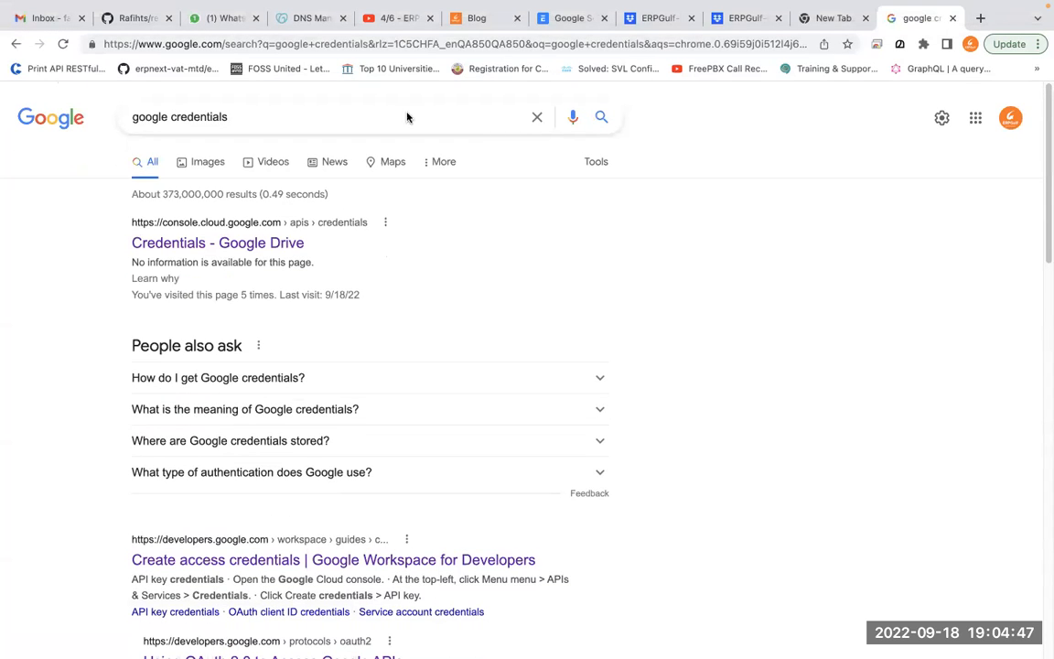
left_click(207, 243)
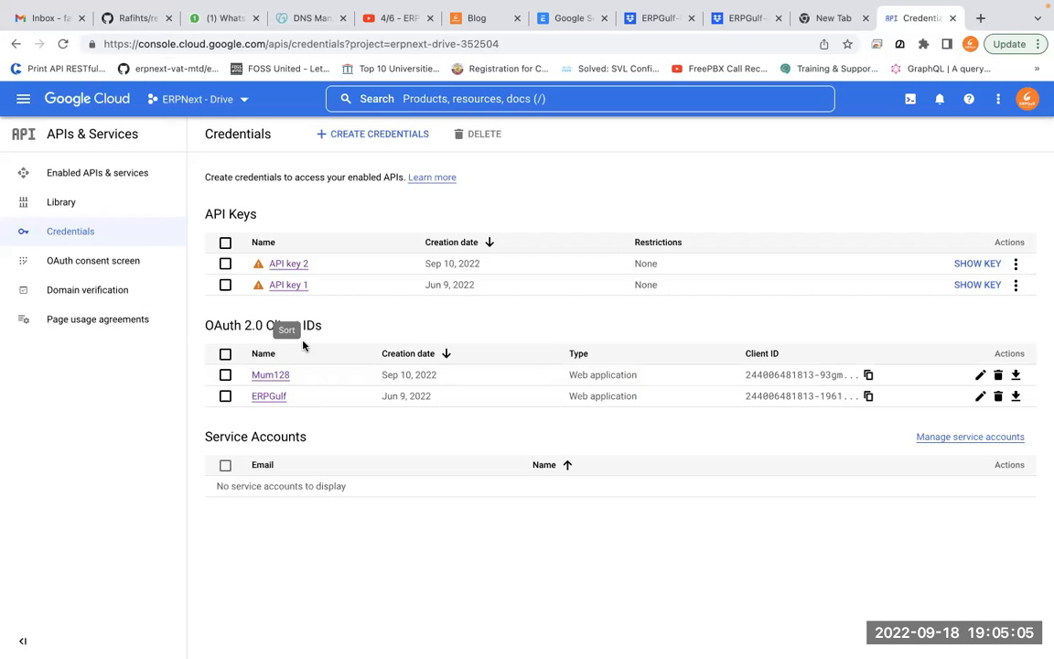
Look at the Mum128 OAuth client, then open the CREATE CREDENTIALS menu
left_click(280, 376)
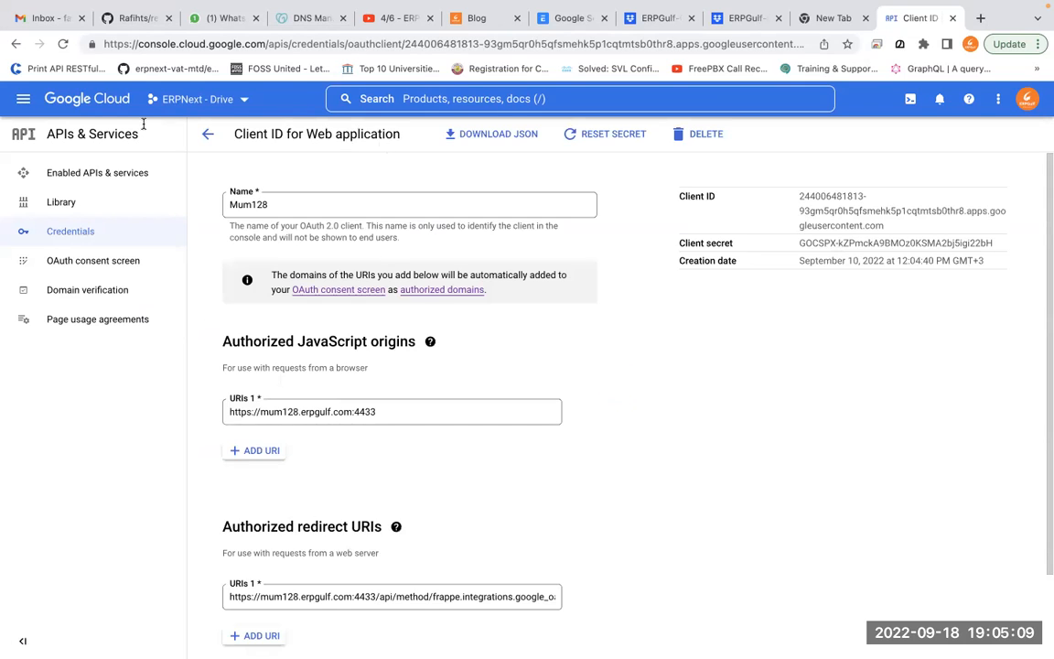
left_click(15, 43)
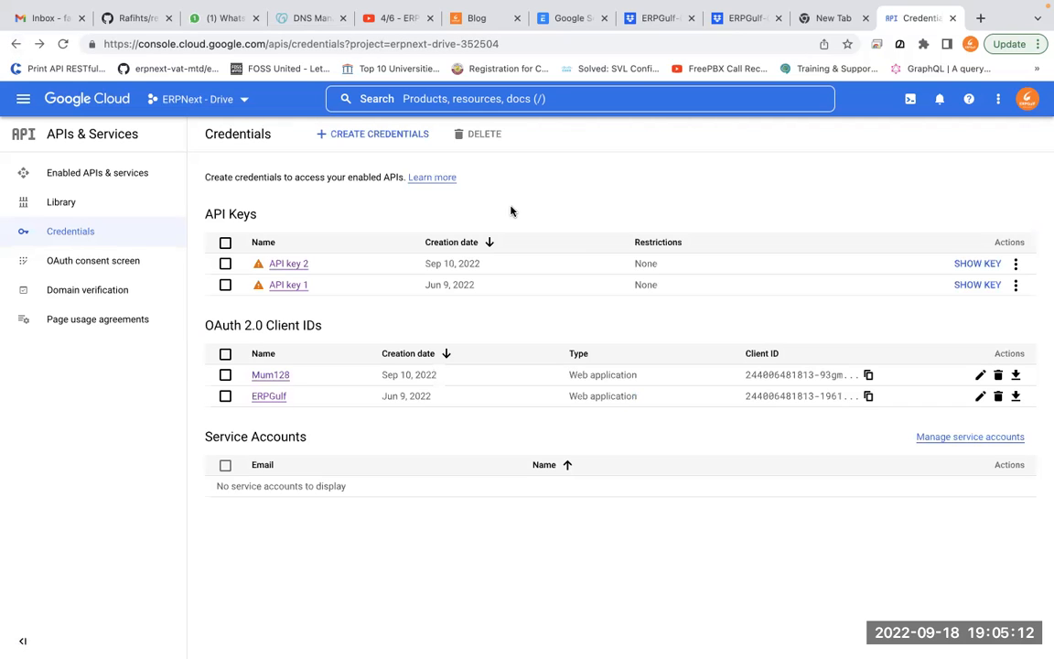
left_click(392, 135)
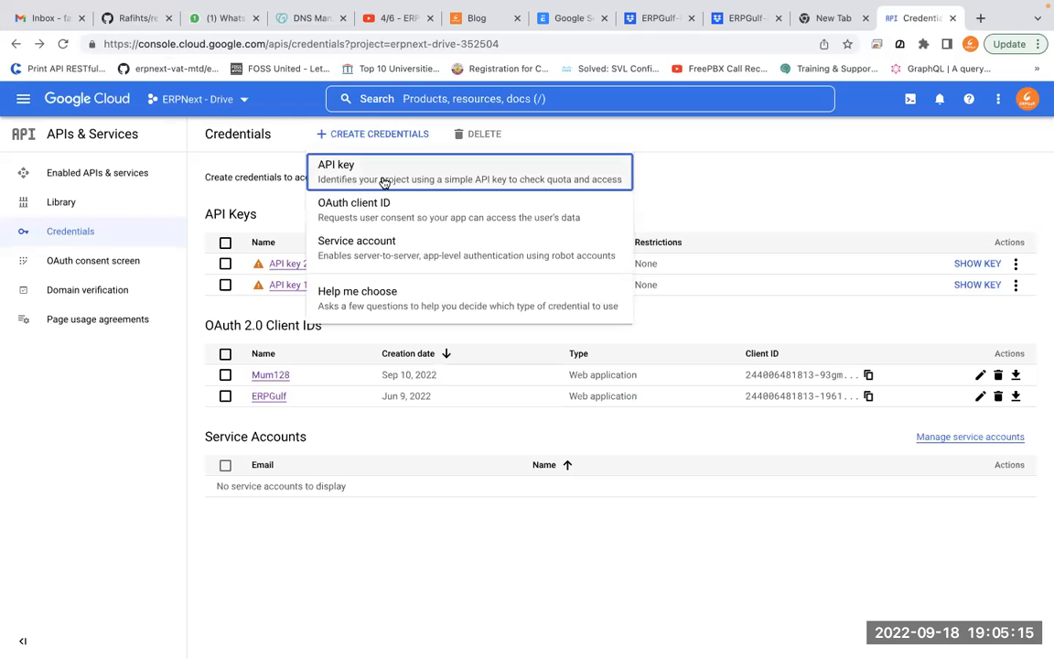
Mark API key, cross out Service account and Help me choose, then pick OAuth client ID
key("alt+Tab")
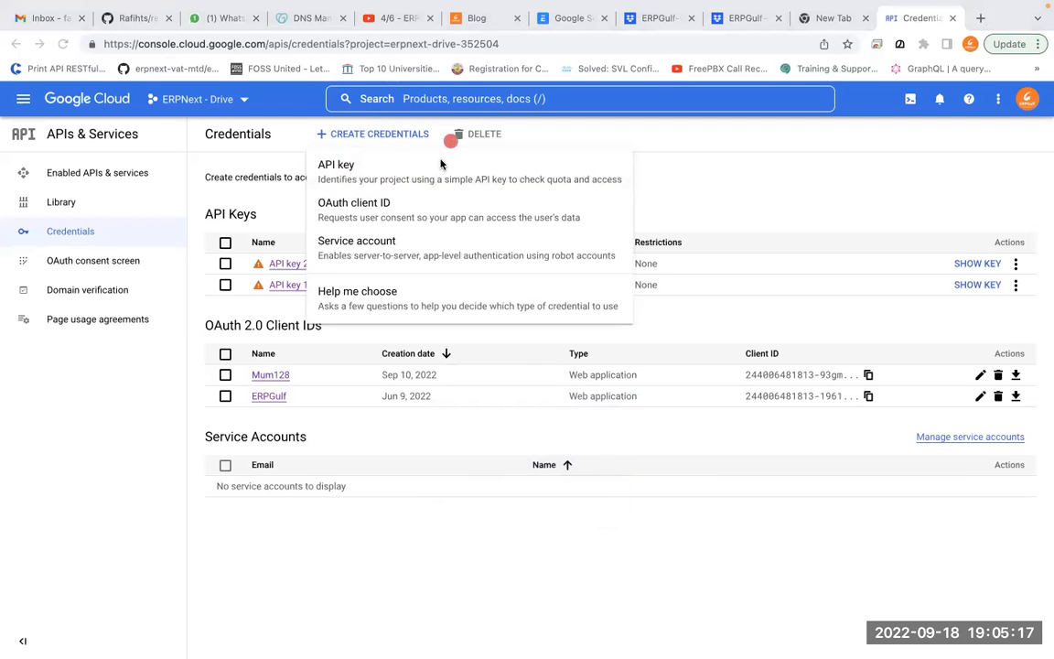
left_click_drag(378, 151, 327, 138)
mouse_move(396, 182)
left_mouse_down()
mouse_move(357, 180)
mouse_move(316, 212)
mouse_move(375, 180)
mouse_move(343, 172)
mouse_move(362, 180)
mouse_move(321, 188)
mouse_move(364, 152)
left_mouse_up()
mouse_move(390, 235)
left_mouse_down()
mouse_move(354, 261)
mouse_move(369, 263)
left_mouse_up()
mouse_move(412, 278)
left_mouse_down()
mouse_move(371, 314)
mouse_move(384, 305)
left_mouse_up()
mouse_move(371, 170)
left_mouse_down()
mouse_move(428, 167)
mouse_move(457, 202)
left_mouse_up()
left_click(132, 6)
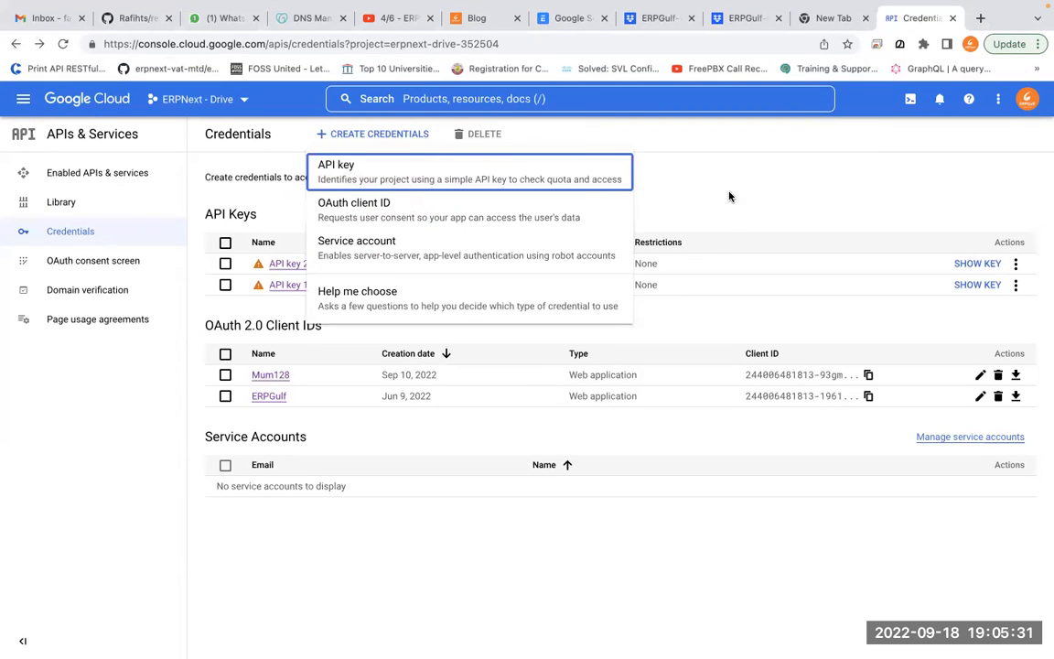
left_click(465, 216)
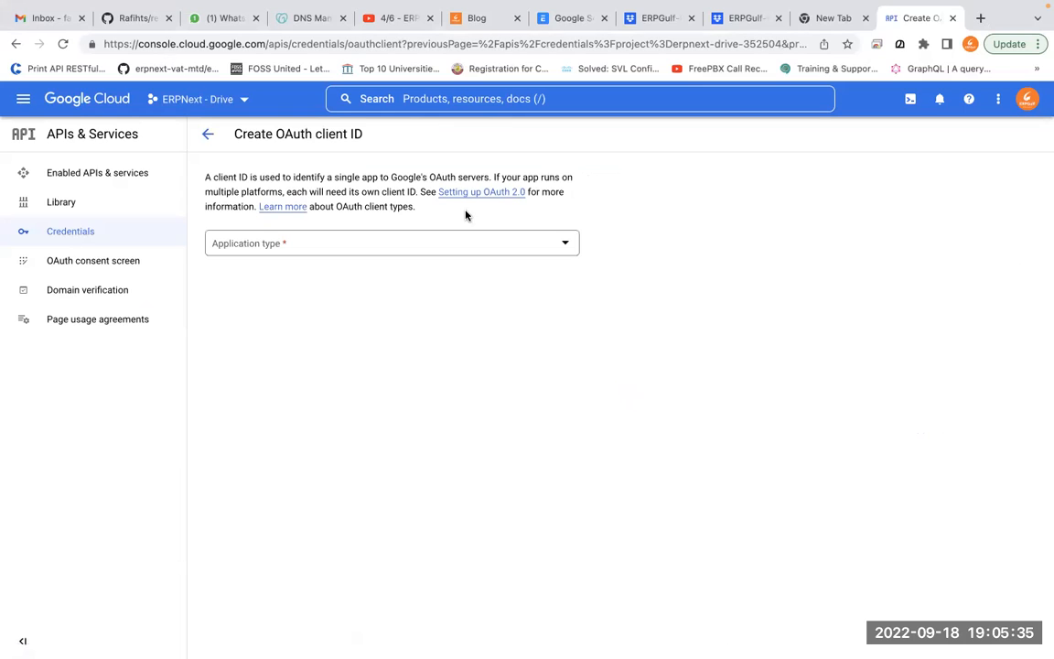
Choose Web application as the application type and name the client ERPGulf-01
left_click(453, 257)
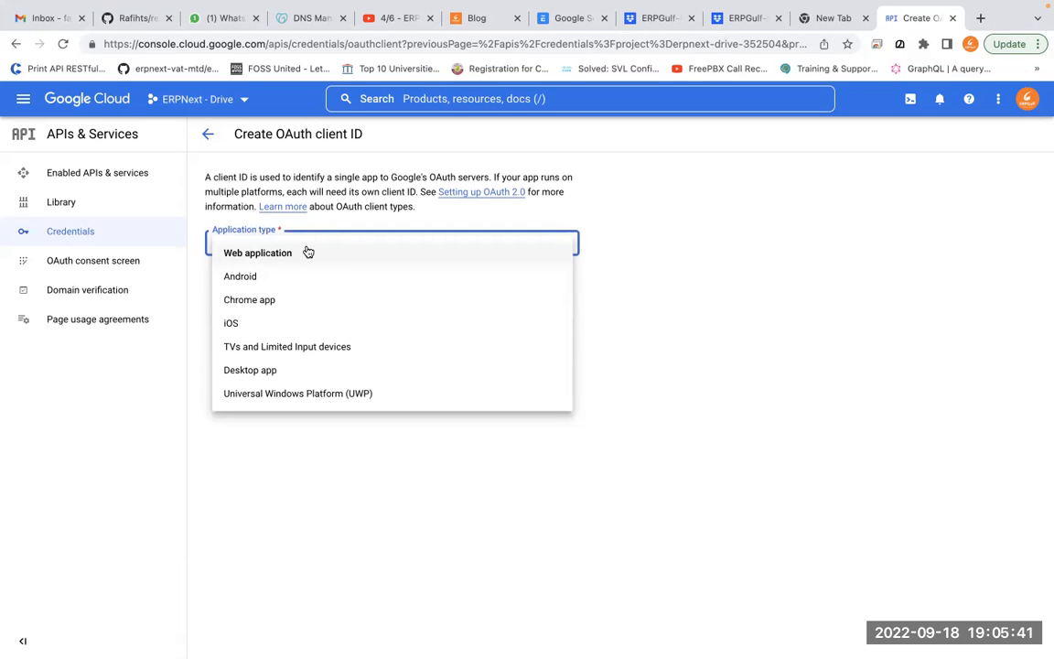
key("ctrl+Tab")
mouse_move(291, 233)
left_mouse_down()
mouse_move(265, 257)
mouse_move(277, 228)
left_mouse_up()
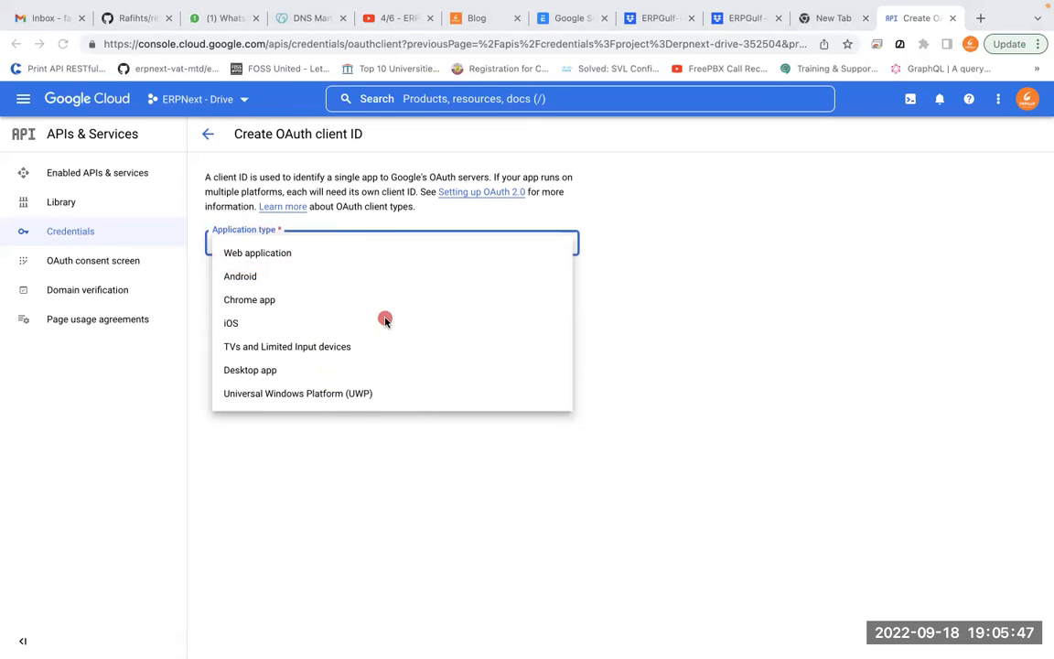
key("Escape")
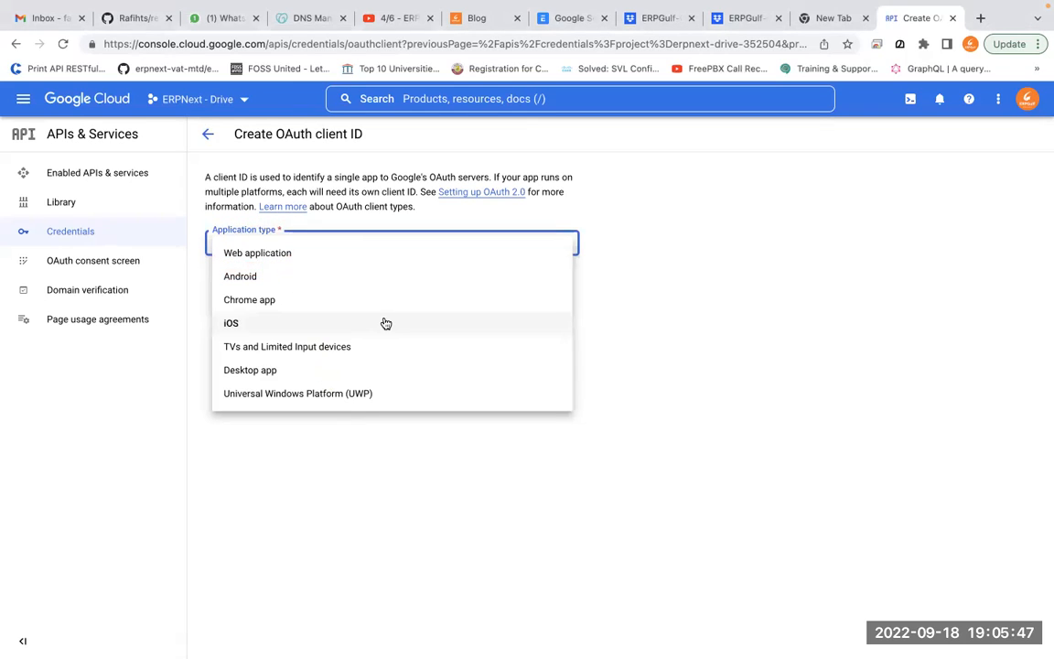
left_click(264, 257)
left_click(288, 293)
key("super+a")
type("ERPGulf")
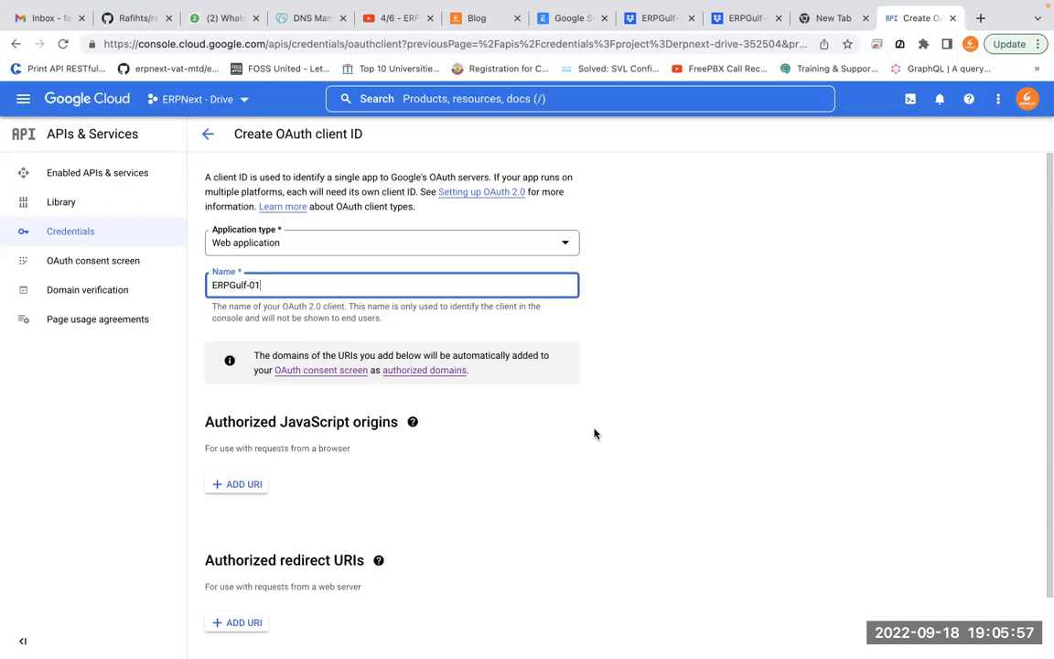
scroll(595, 434, "down", 2)
scroll(594, 434, "down", 1)
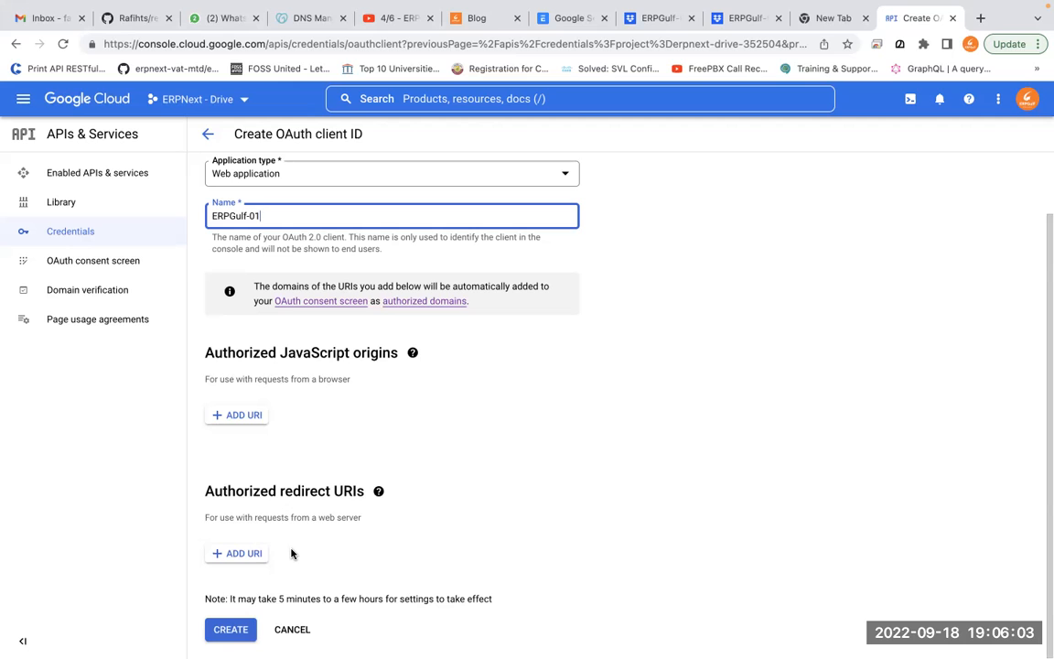
left_click(232, 415)
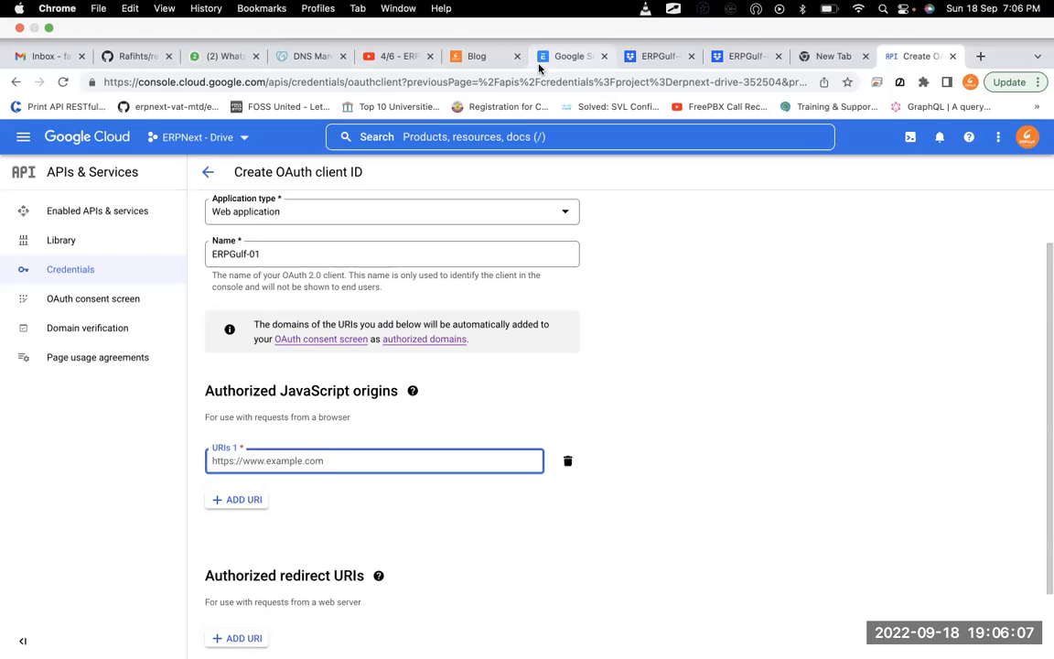
left_click(549, 57)
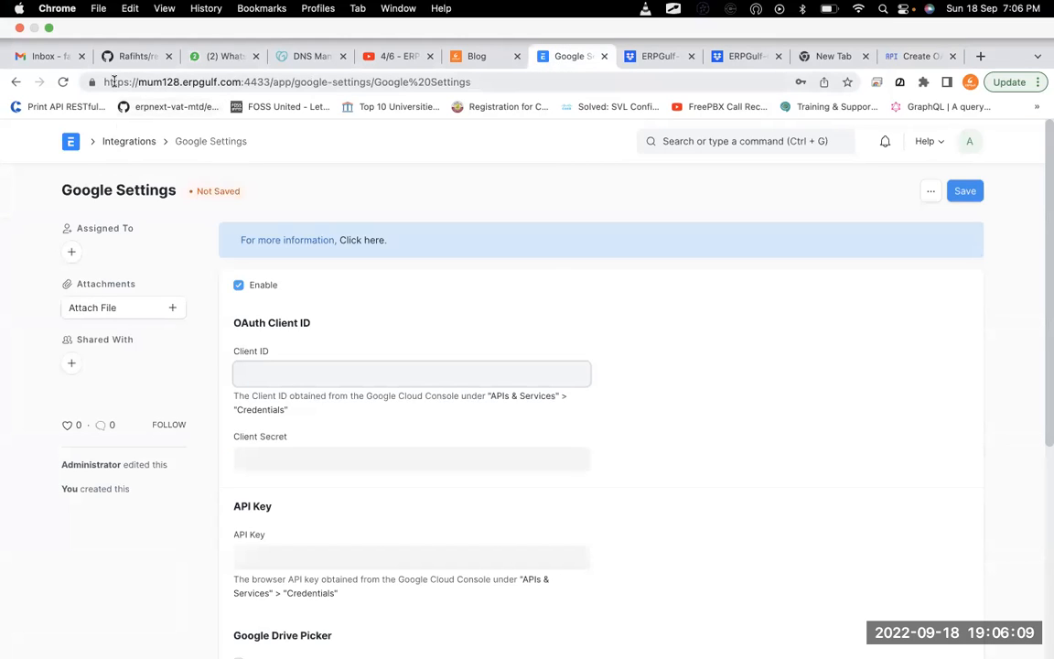
left_click(113, 82)
double_click(113, 81)
left_click_drag(260, 79, 263, 80)
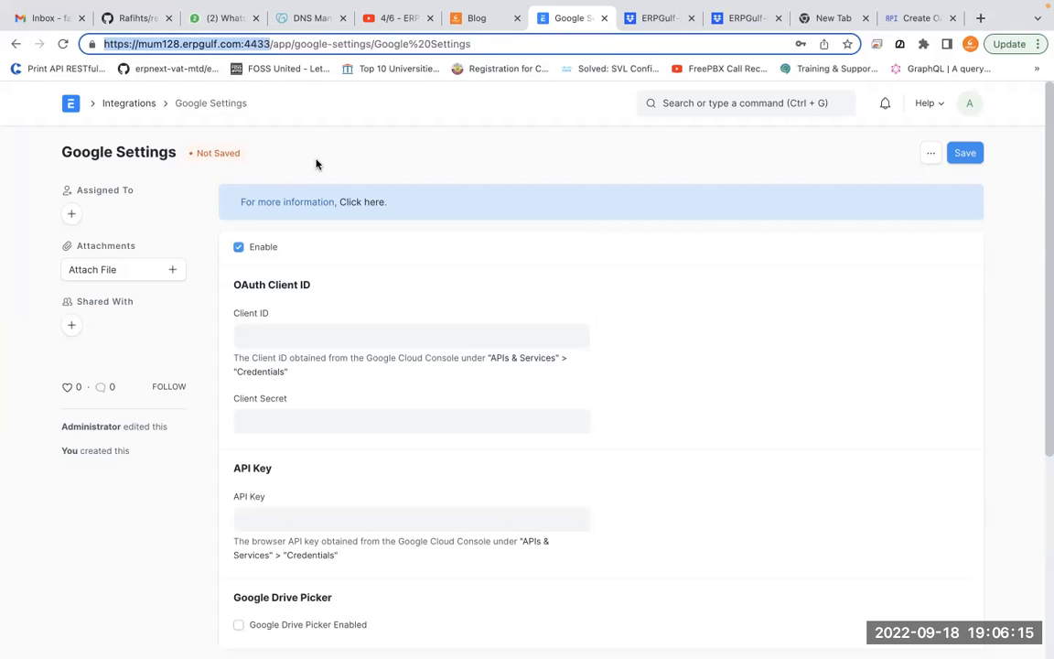
left_click(919, 18)
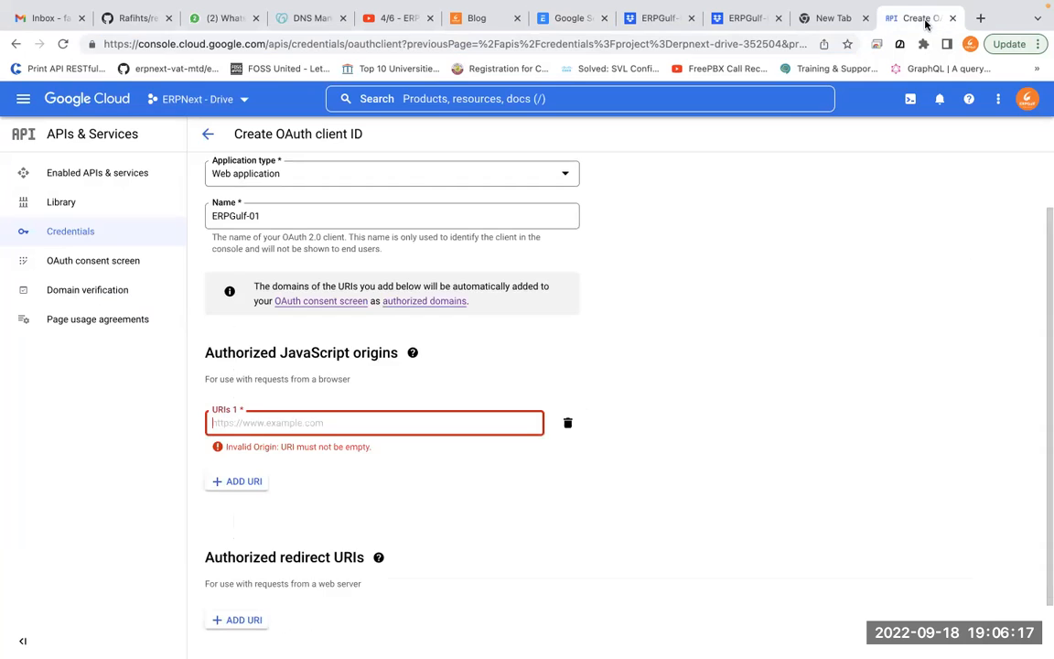
left_click(345, 418)
type("https://mum128.erpgulf.com:4433/")
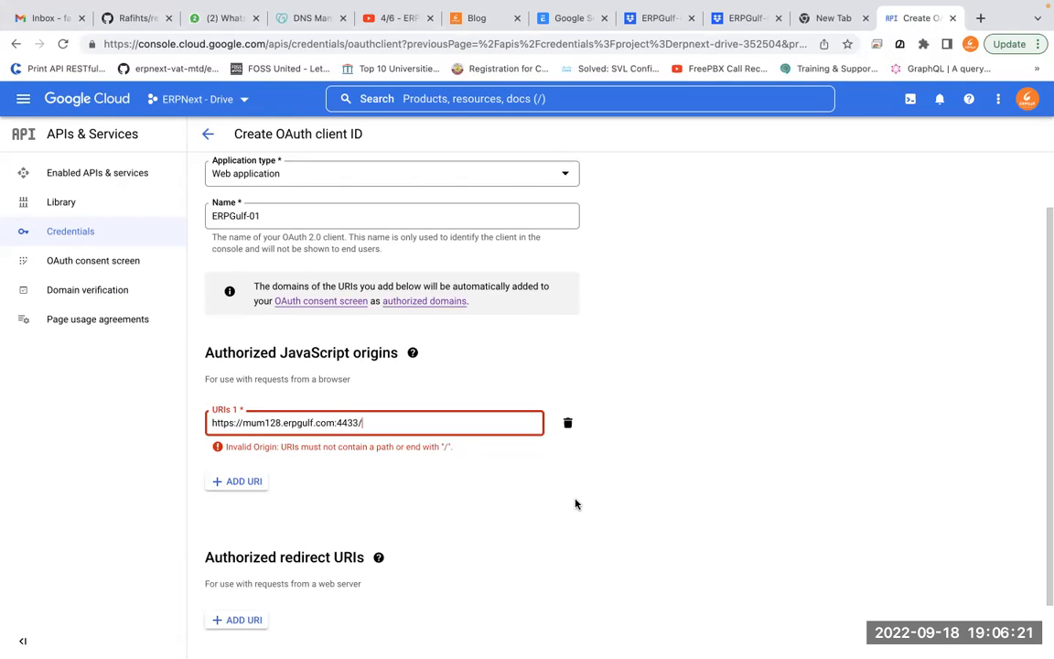
key("BackSpace")
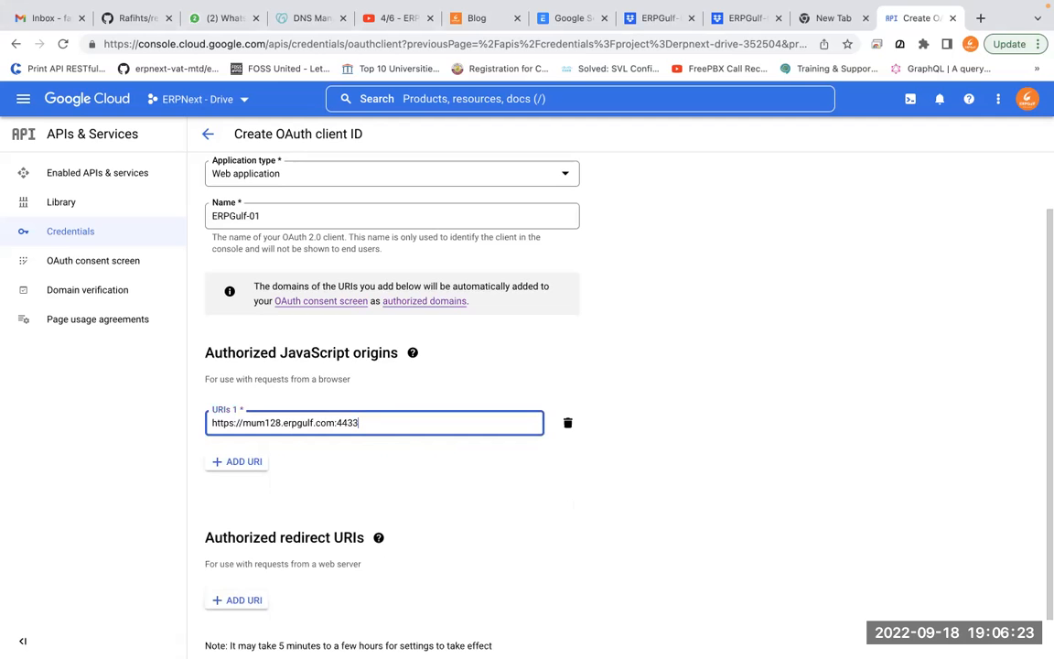
Remove the extra empty origin and redirect URI entries, leaving no redirect URIs yet
left_click(254, 465)
scroll(560, 603, "down", 2)
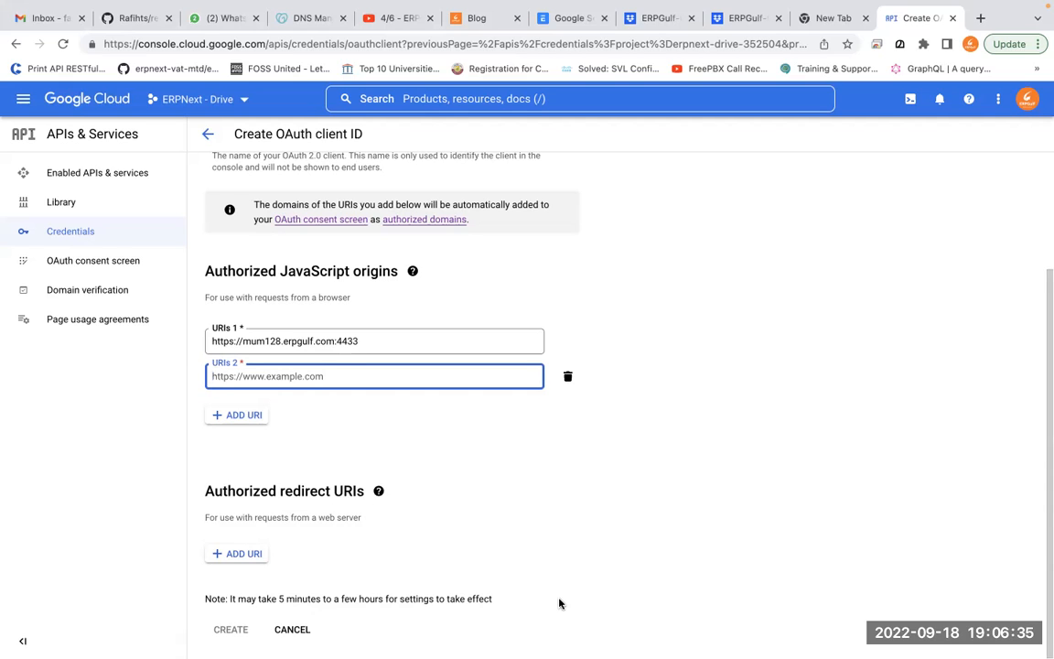
left_click(244, 554)
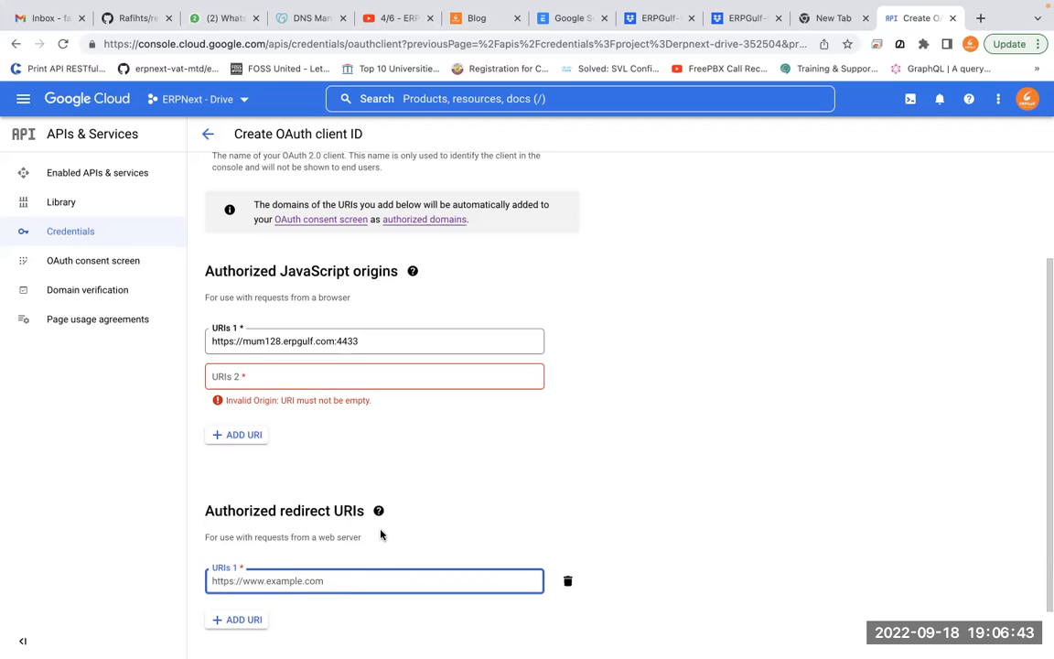
left_click(566, 583)
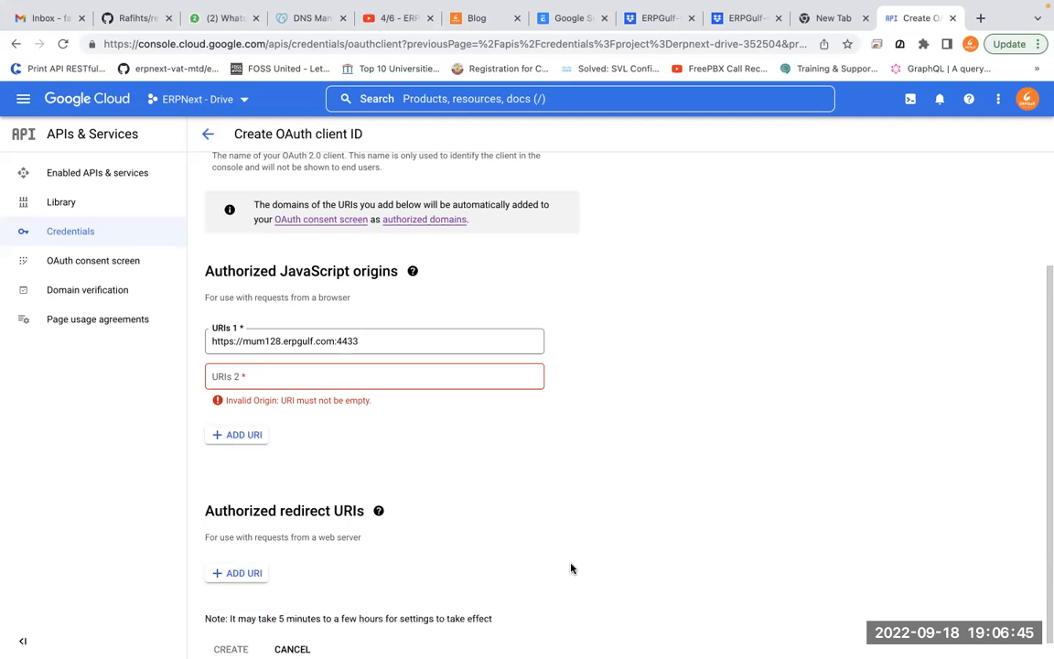
scroll(574, 567, "up", 3)
scroll(573, 567, "down", 3)
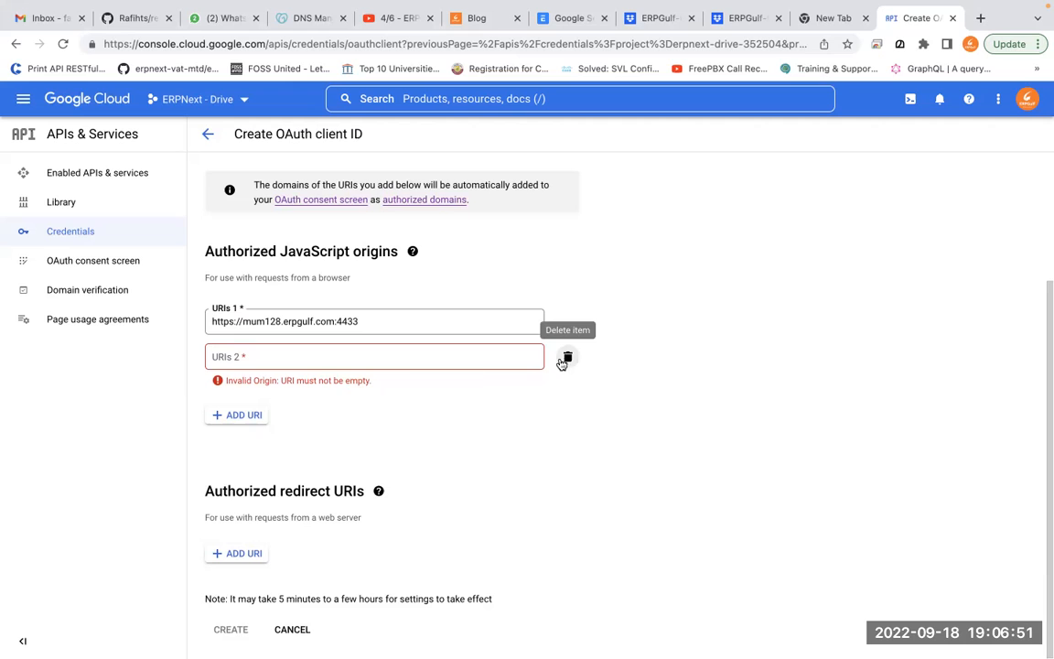
left_click(565, 359)
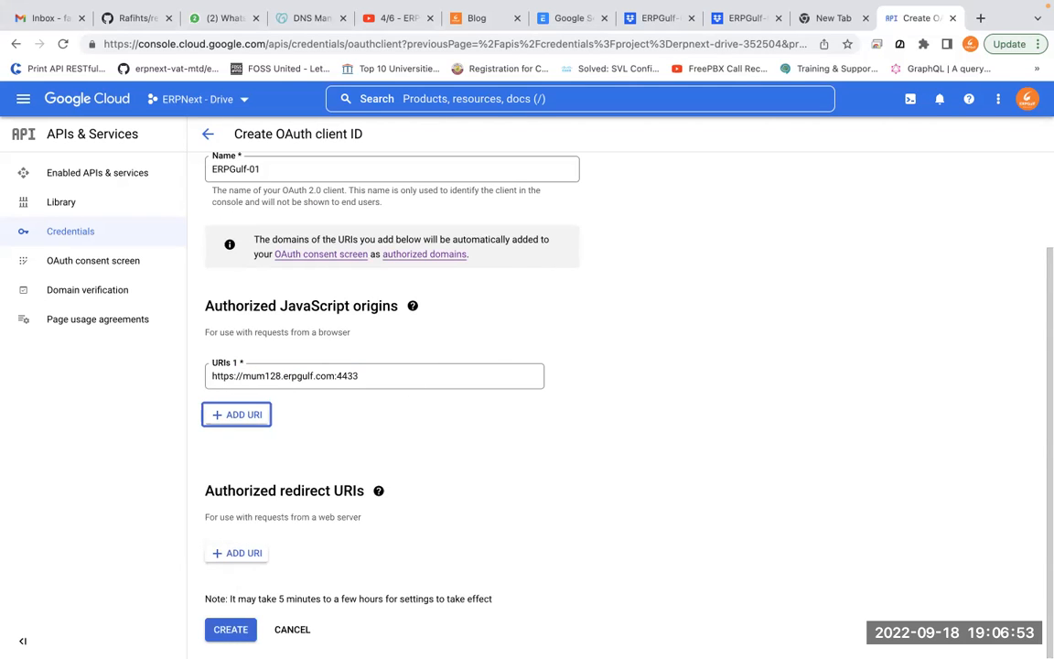
Create the ERPGulf-01 OAuth client and paste its Client ID into ERPNext's Google Settings
left_click(226, 633)
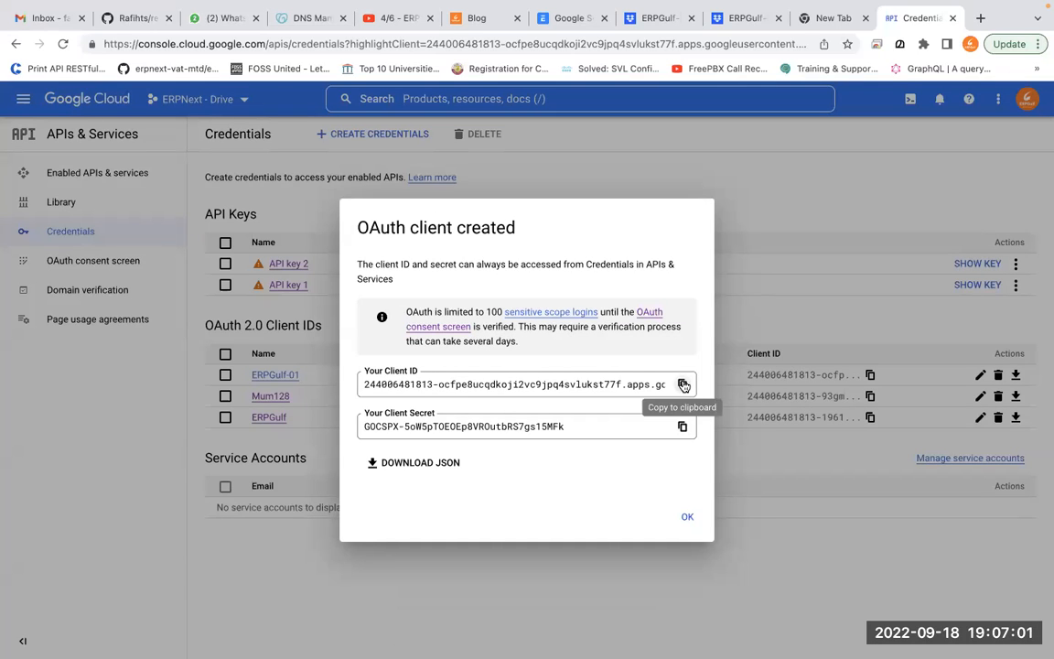
left_click(683, 385)
key("super+c")
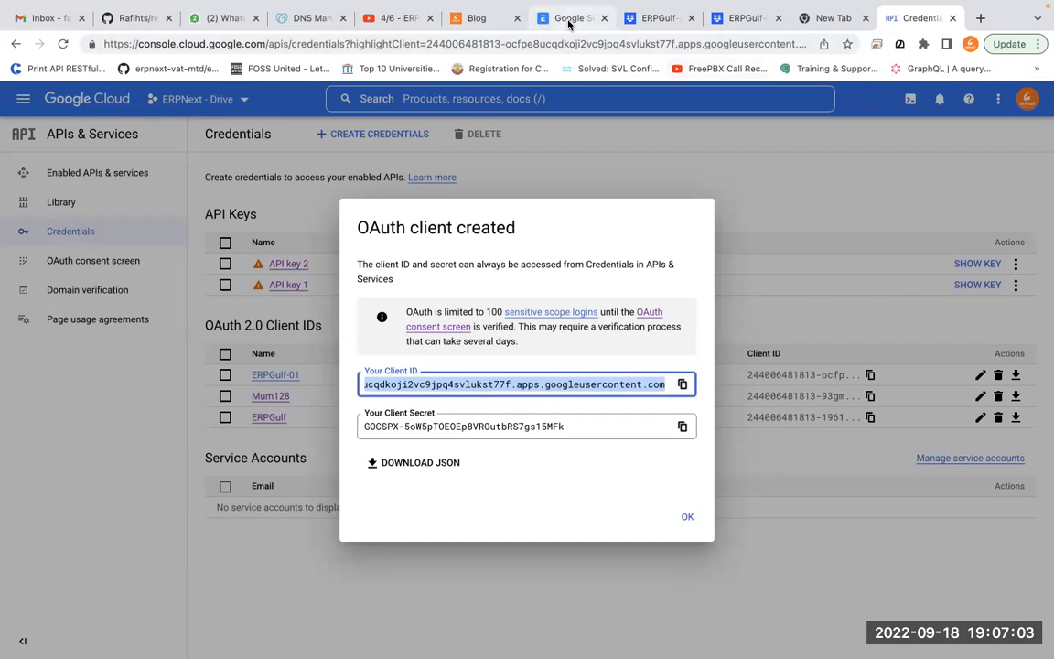
left_click(568, 20)
left_click(326, 336)
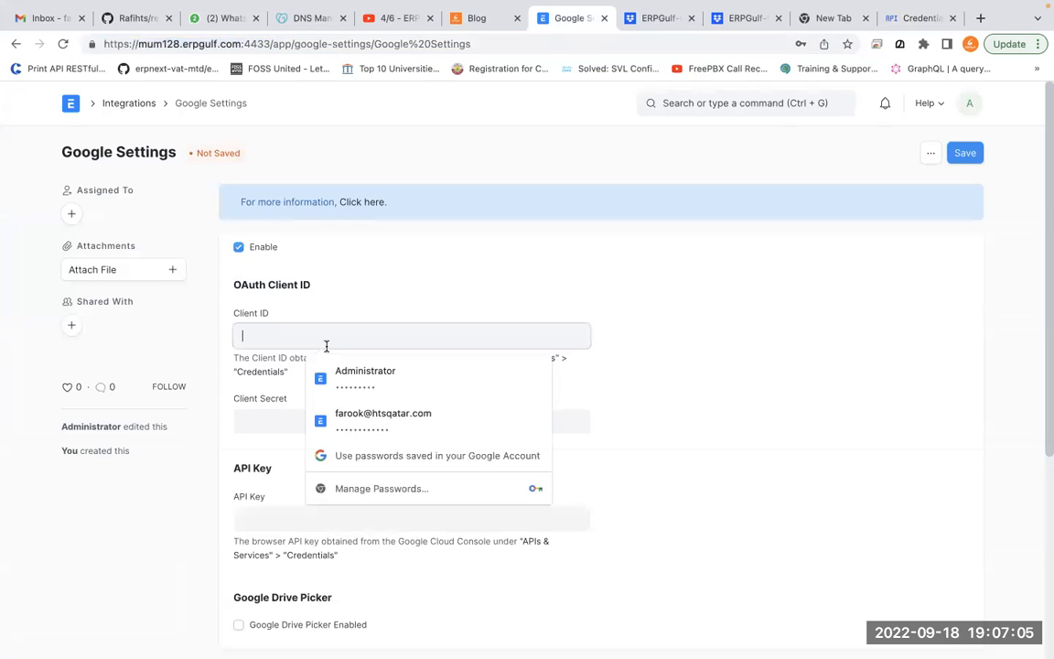
key("super+v")
left_click(686, 390)
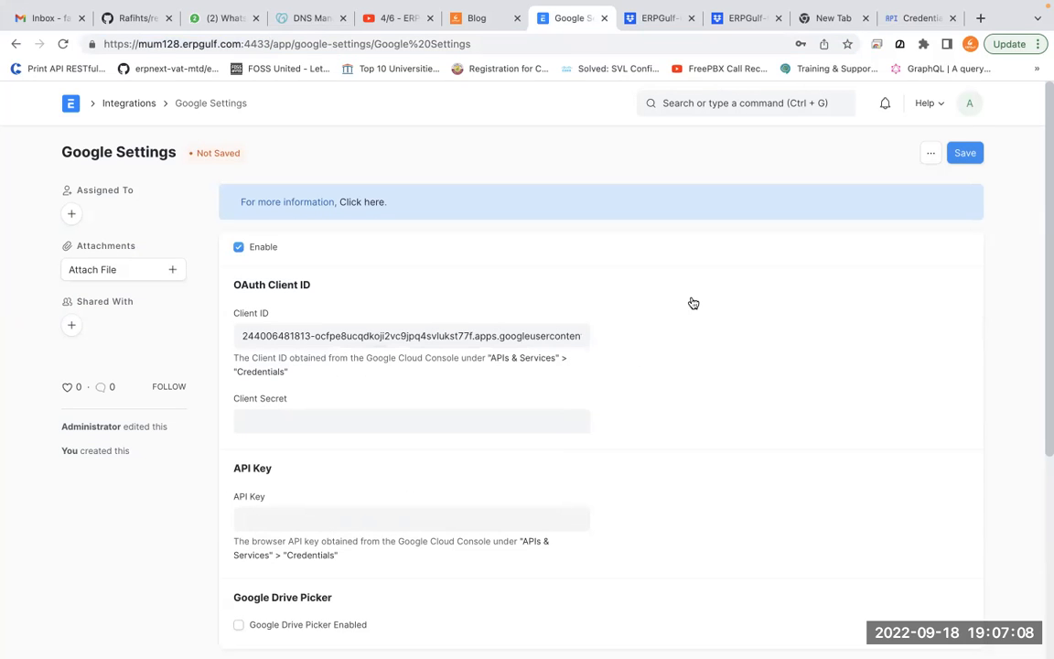
Paste the client secret into the Client Secret field, save, and dismiss the client-created confirmation
left_click(918, 18)
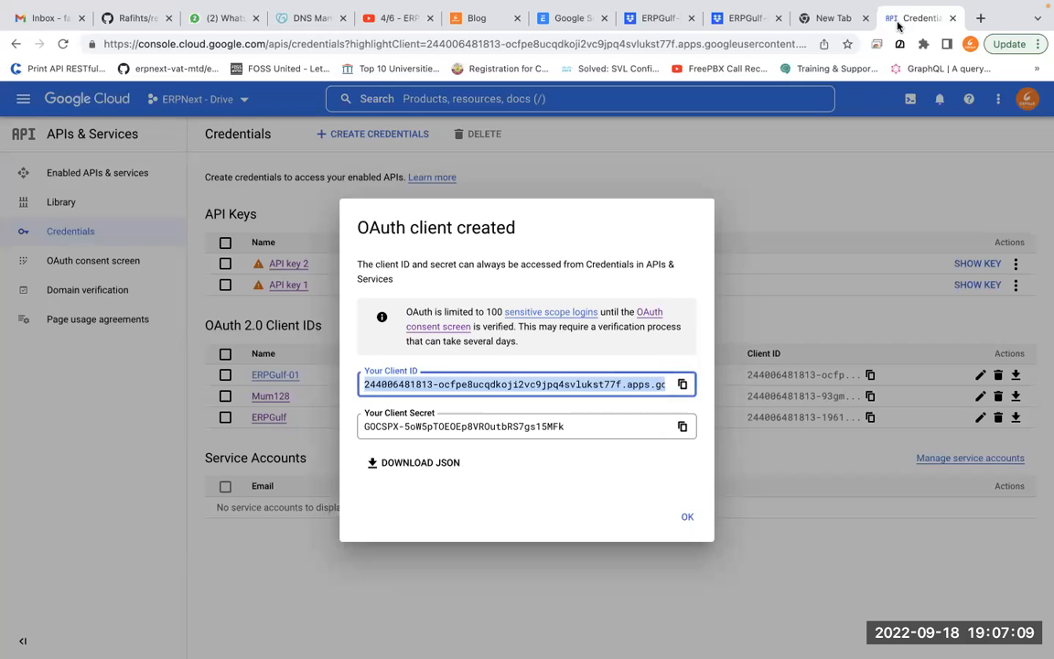
left_click(683, 428)
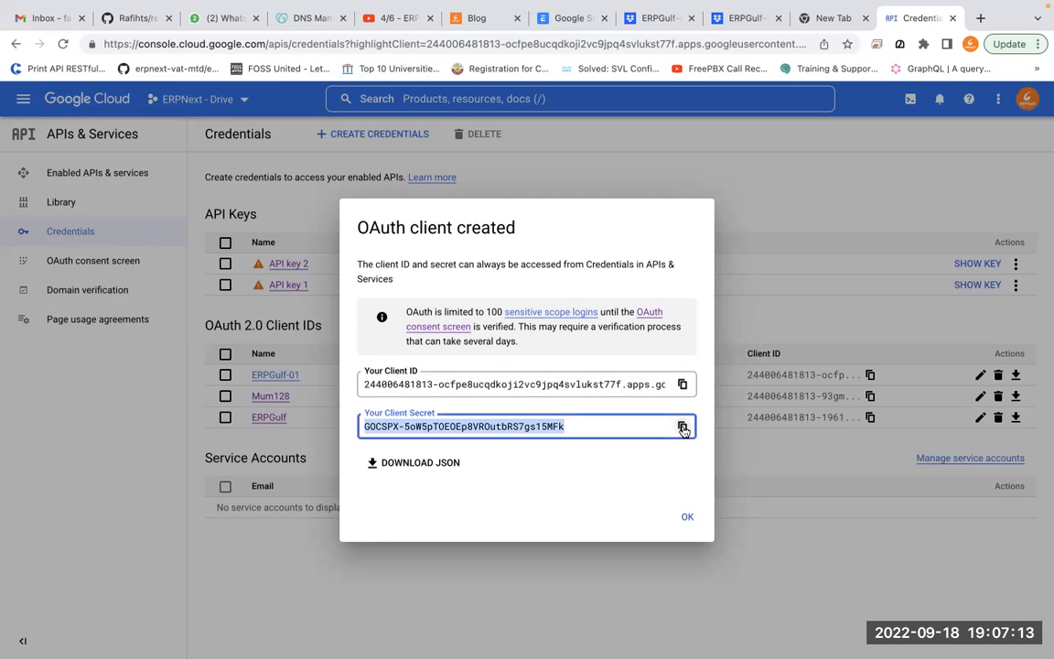
left_click(558, 30)
left_click(308, 424)
key("super+v")
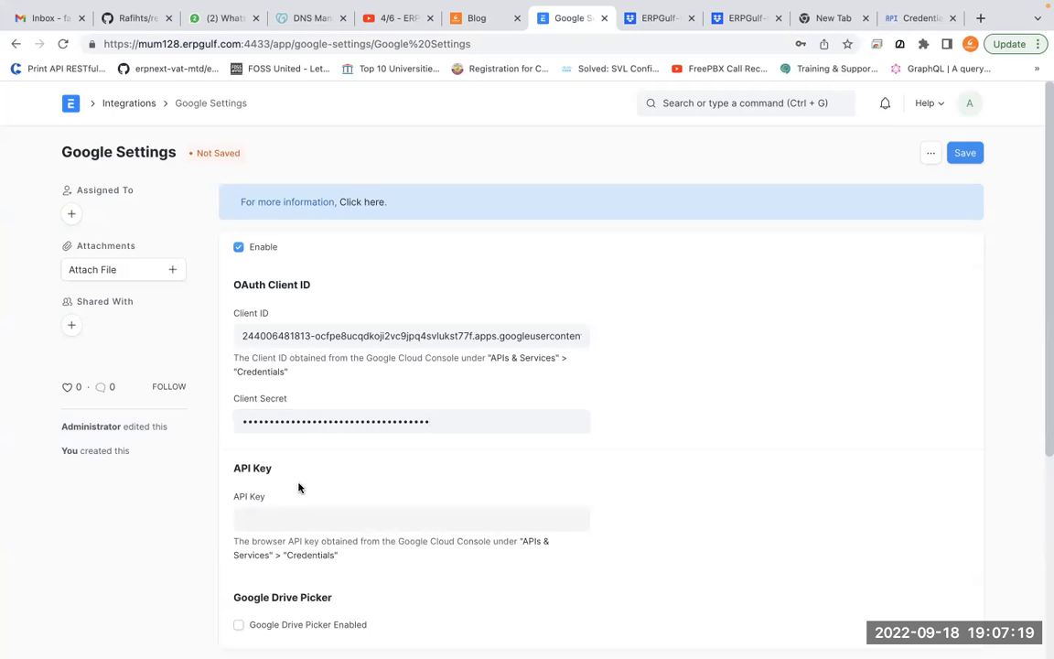
left_click(972, 163)
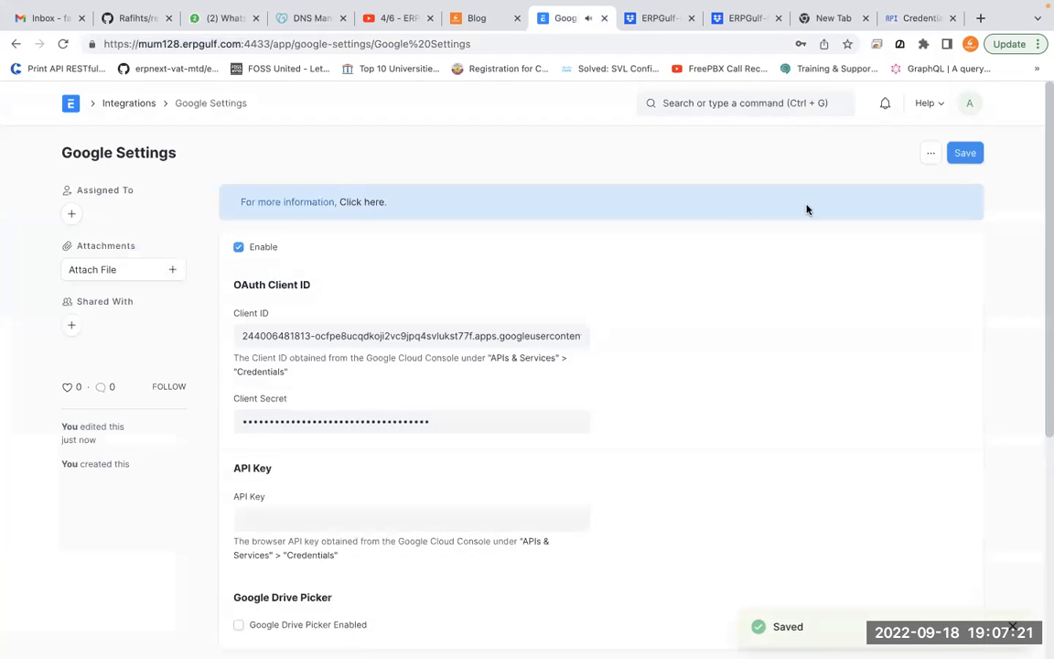
left_click(921, 18)
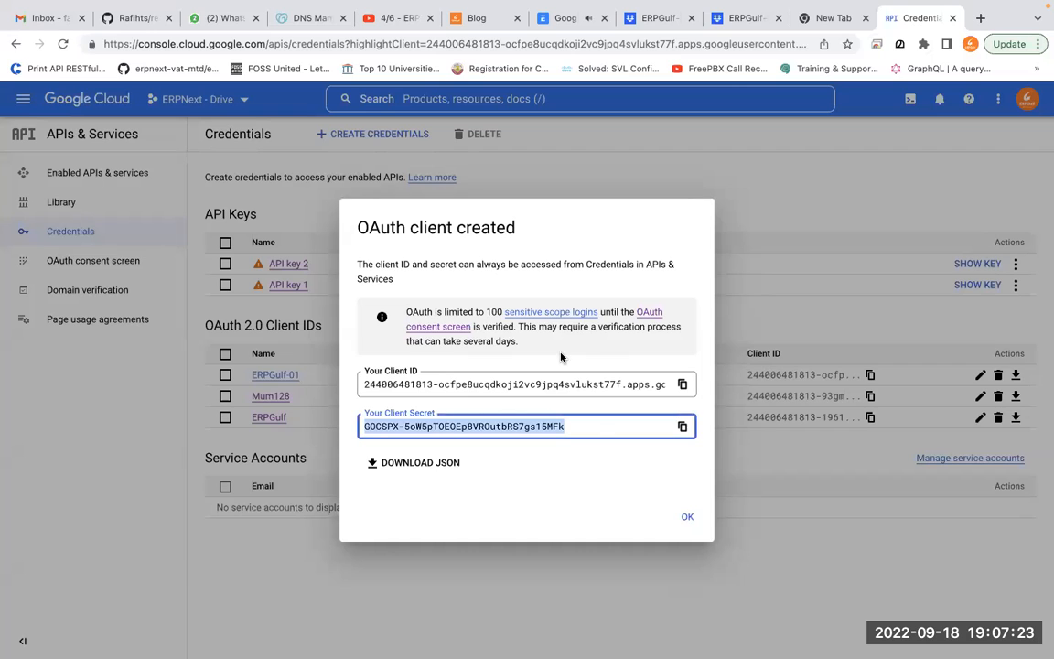
left_click(690, 518)
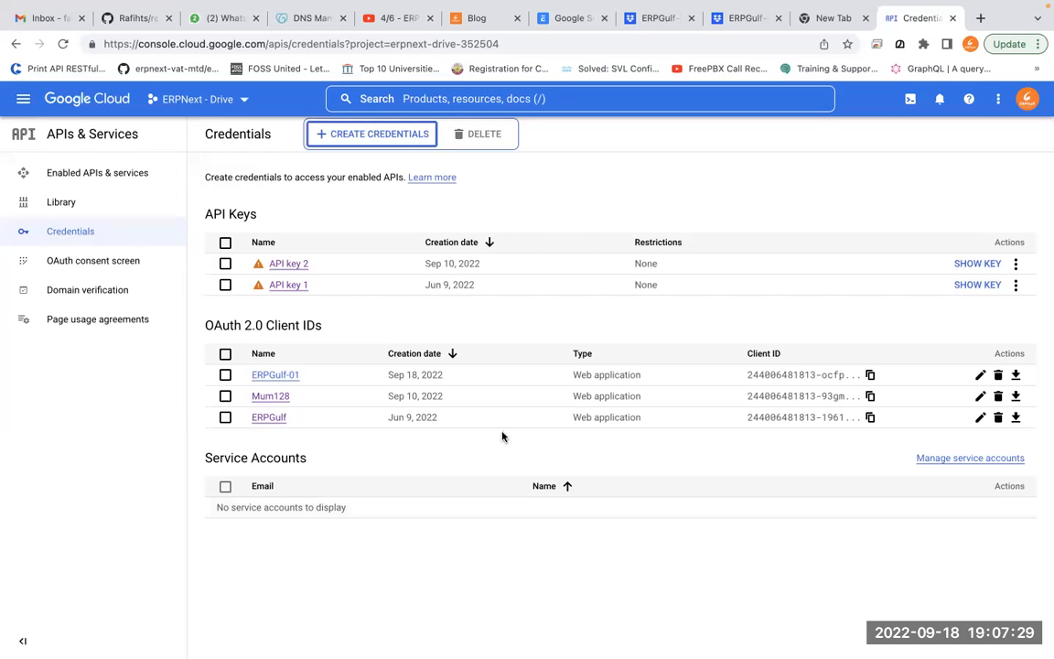
Review the ERPGulf-01 client settings and redirect URI help, then cancel without changes
left_click(291, 374)
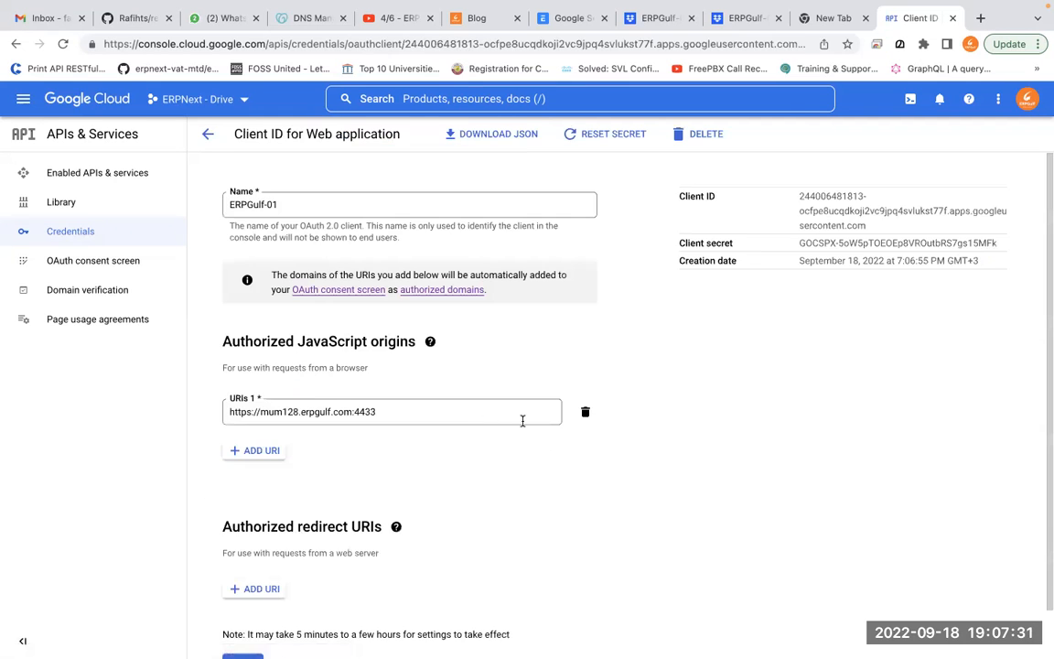
scroll(522, 422, "down", 1)
left_click(393, 473)
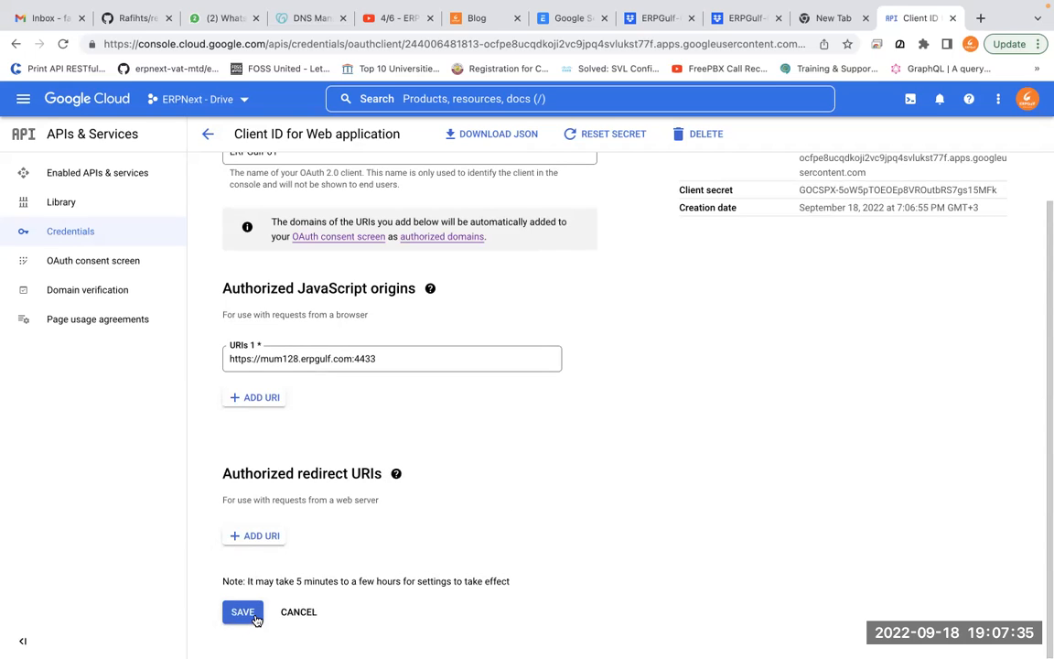
left_click(313, 623)
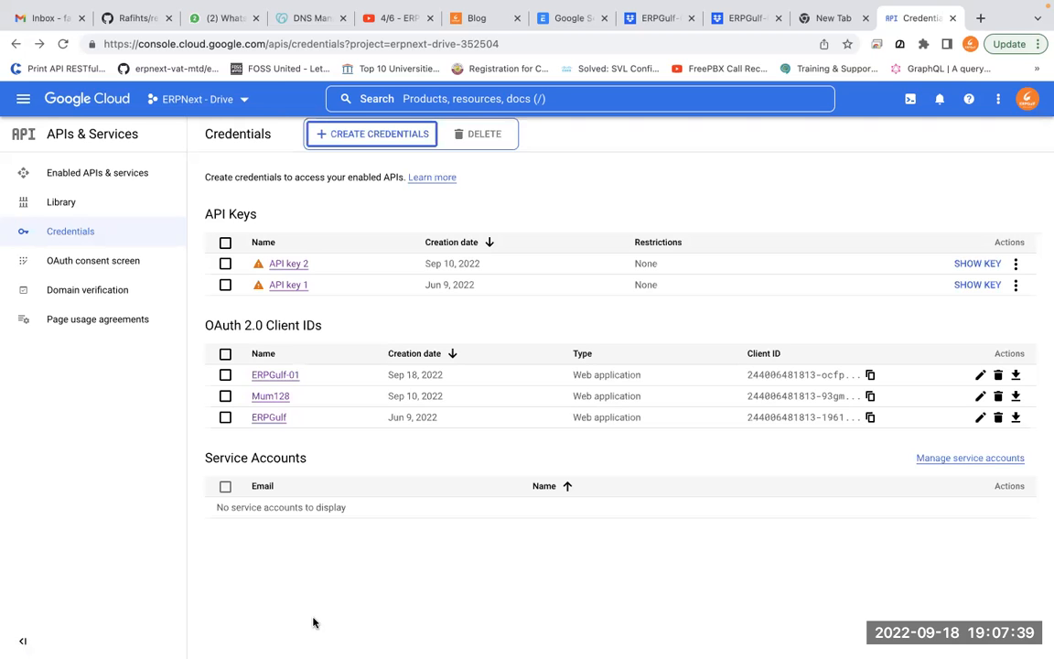
Create a new API key through CREATE CREDENTIALS and copy its value
left_click(388, 137)
left_click(388, 167)
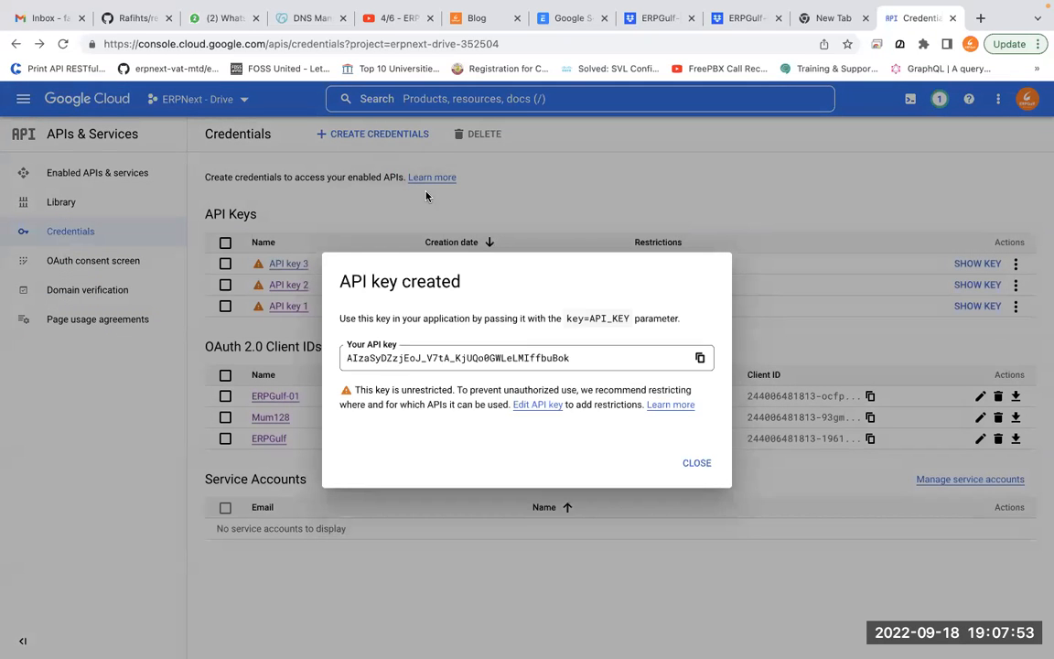
left_click(698, 358)
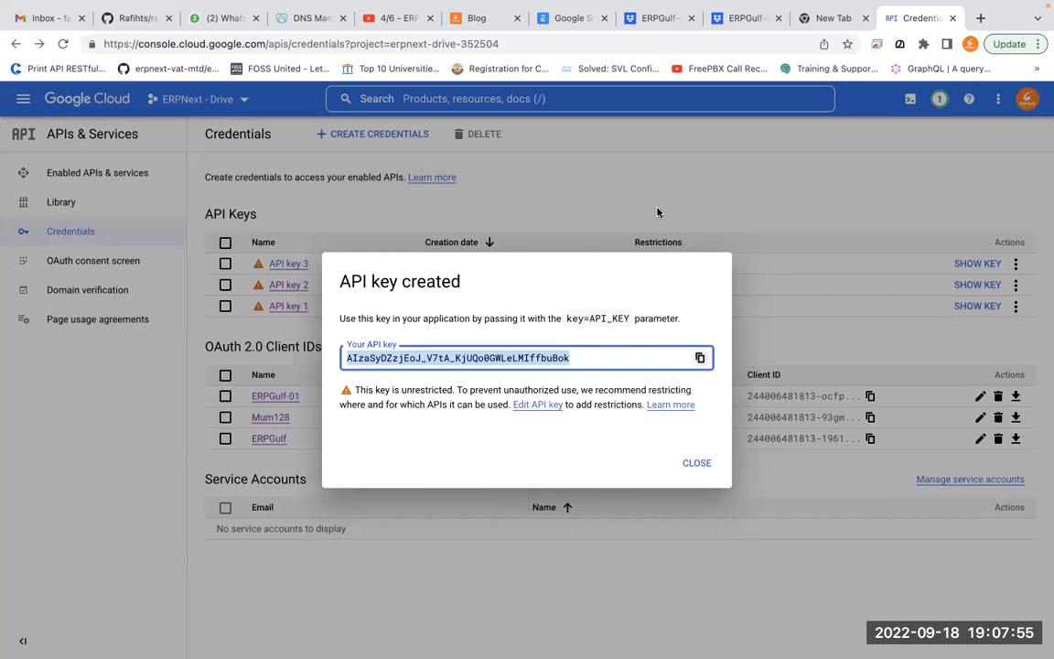
Paste the new API key into ERPNext's API Key field and save the Google Settings
left_click(562, 20)
left_click(362, 521)
key("ctrl+v")
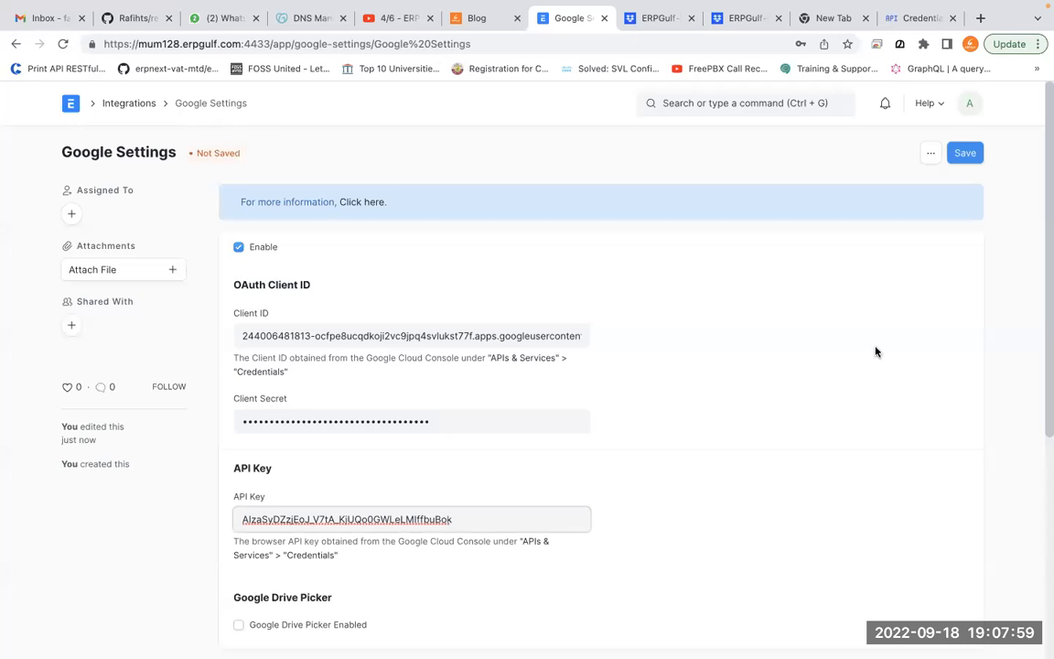
left_click(966, 157)
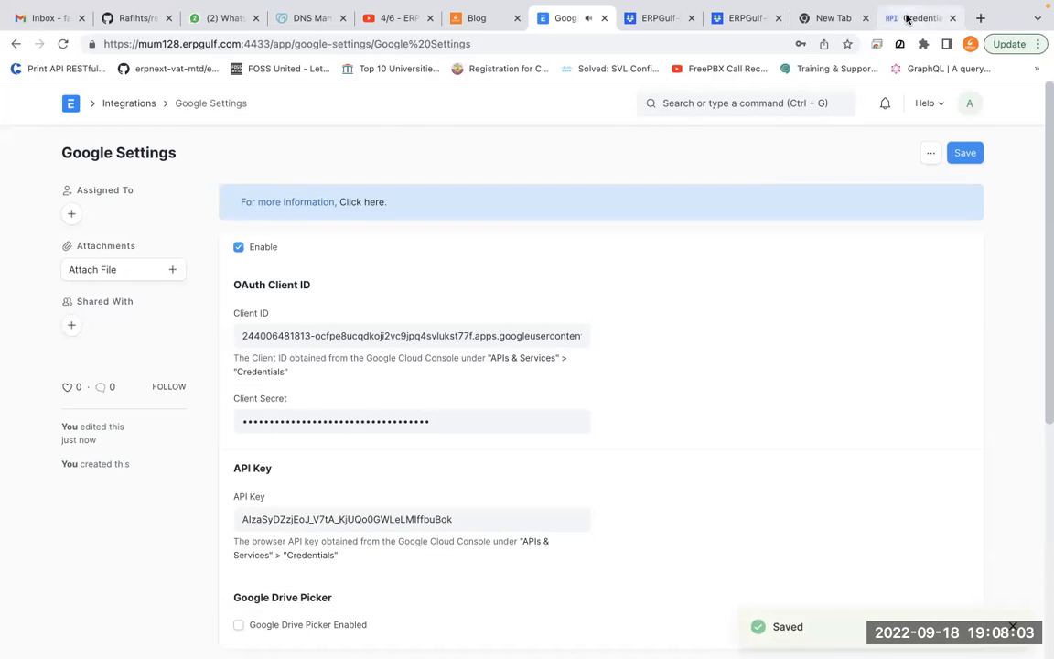
Dismiss the API key created notice in Cloud Console, then re-save the Google Settings
left_click(906, 18)
left_click(697, 462)
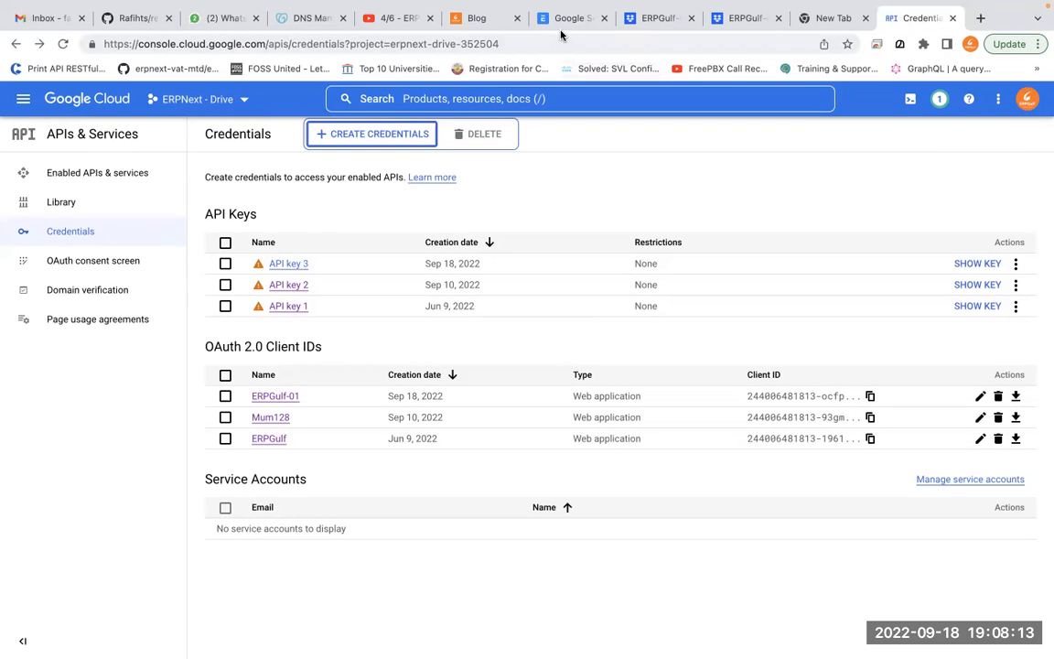
left_click(560, 25)
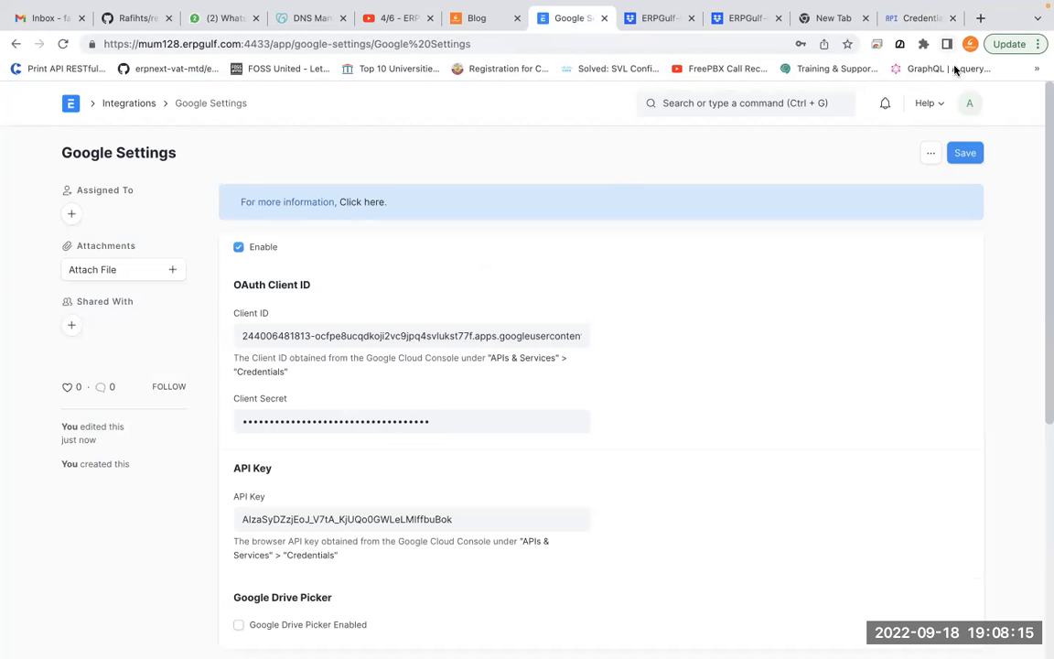
left_click(969, 154)
scroll(814, 360, "down", 1)
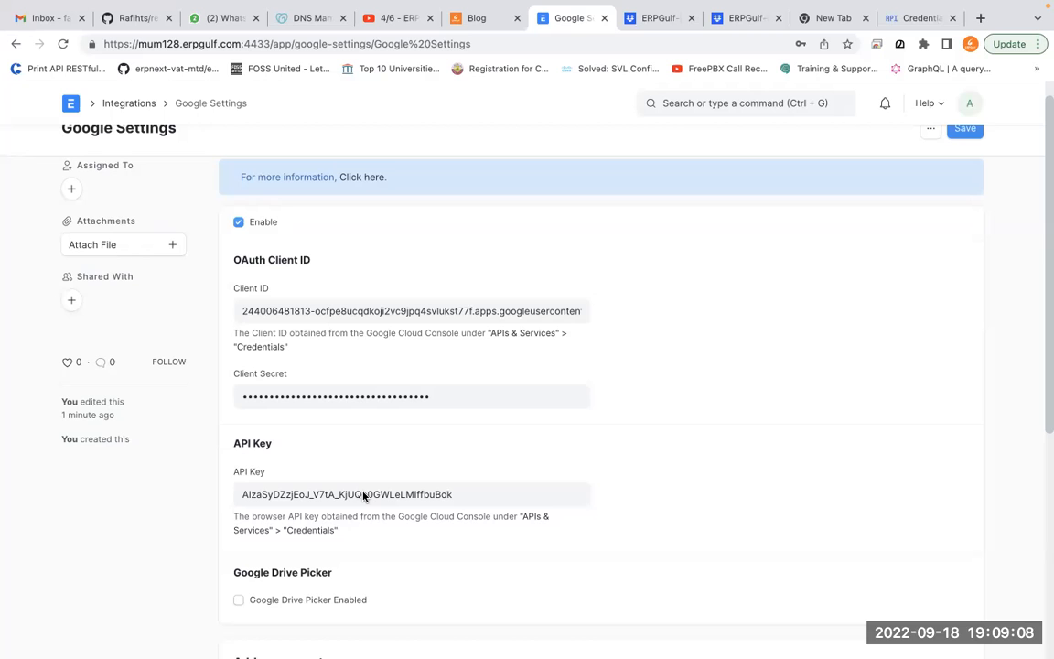
left_click(971, 131)
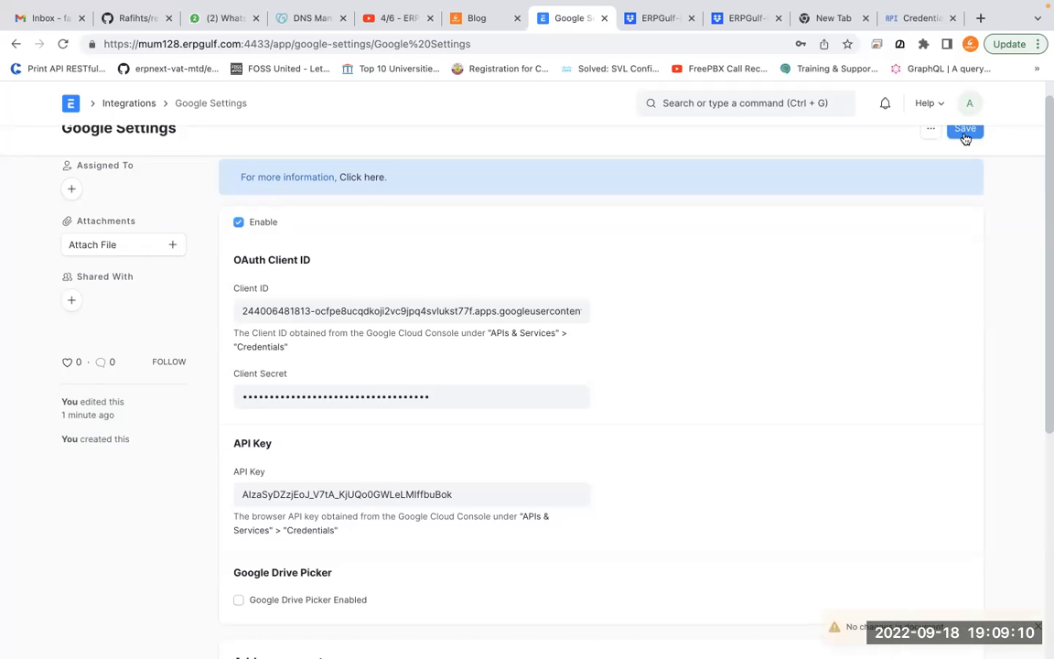
scroll(835, 300, "down", 1)
scroll(835, 299, "up", 2)
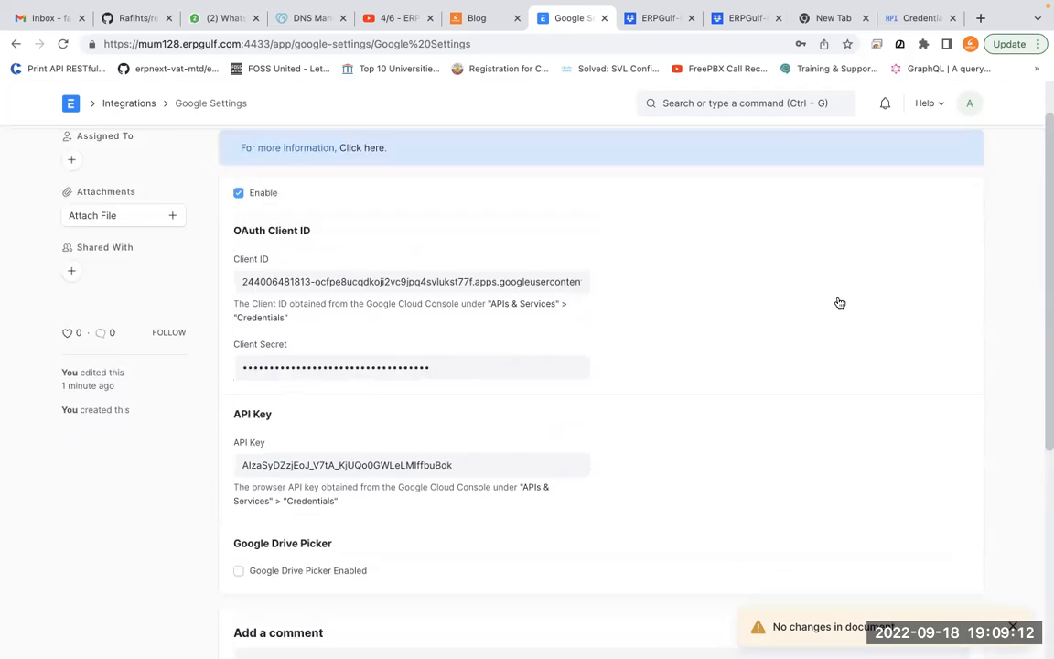
Open ERPNext's Google Drive settings, enable it and set the backup folder to ERGulf-folder
left_click(800, 103)
type("goo")
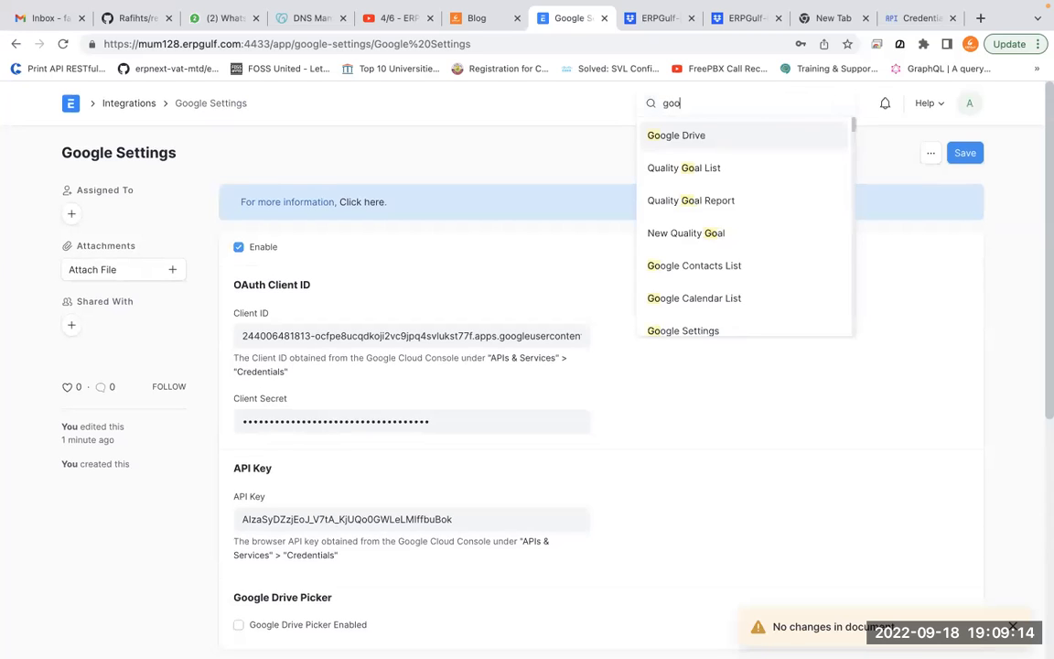
type("gle drive")
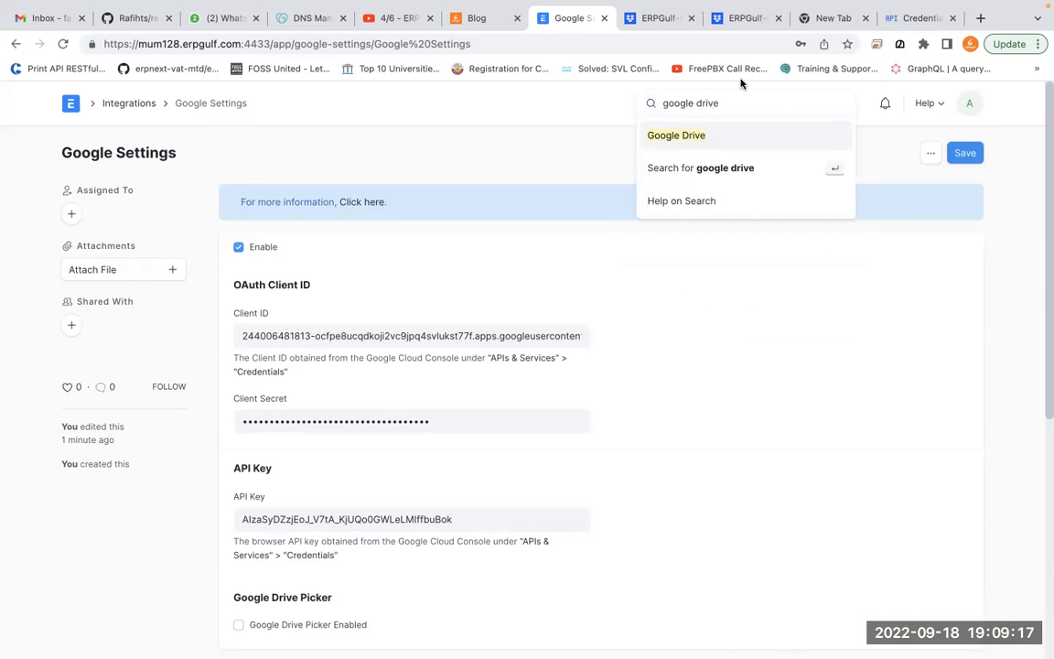
left_click(721, 139)
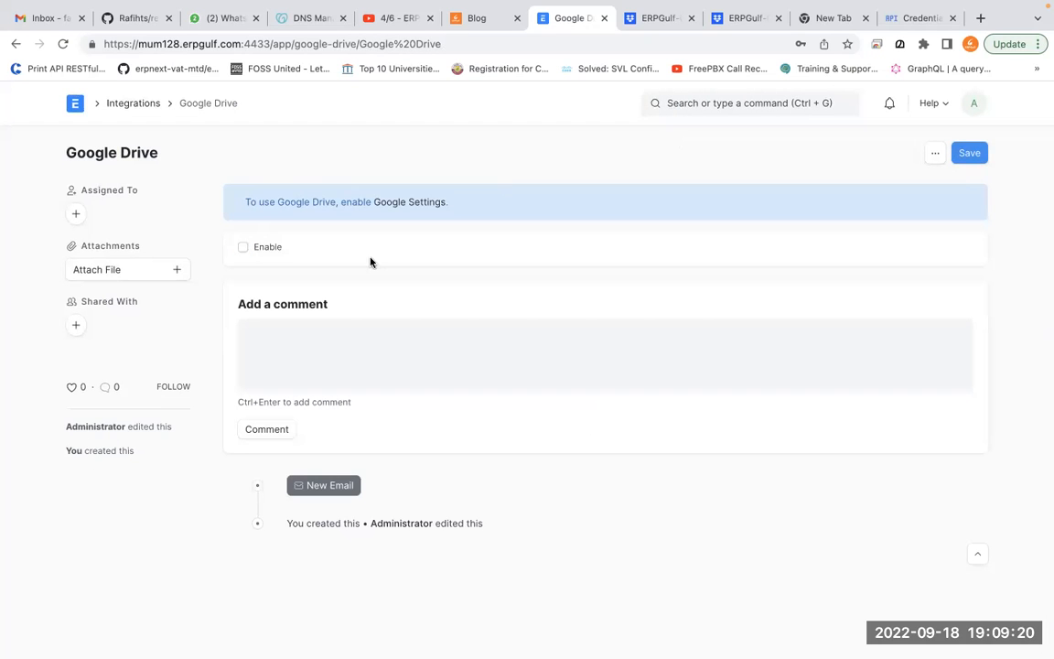
left_click(277, 253)
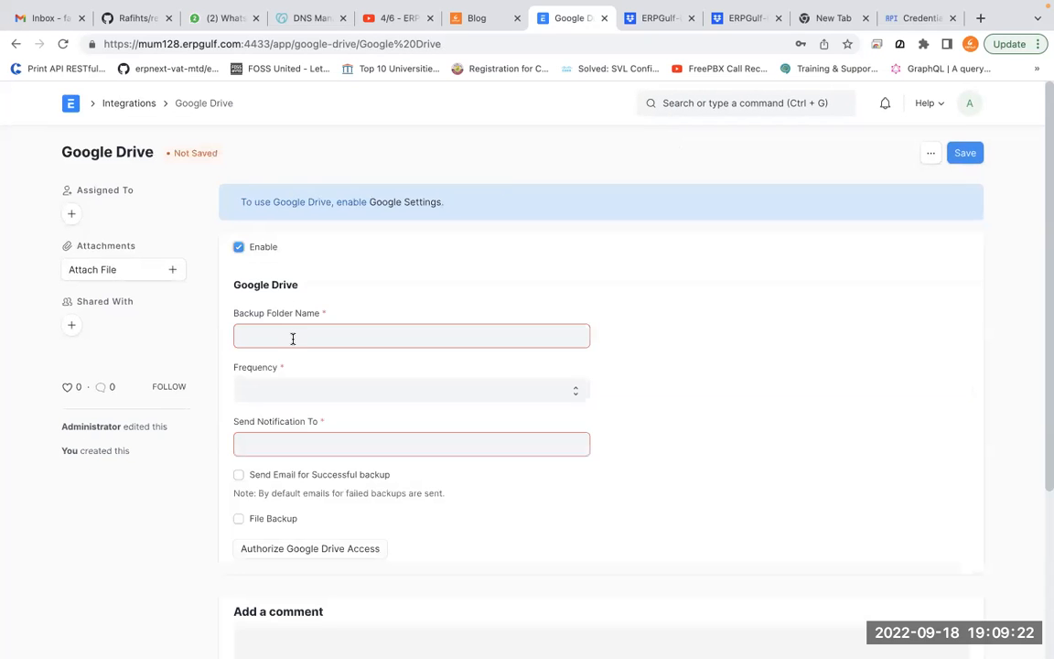
type("ET")
type("Gu")
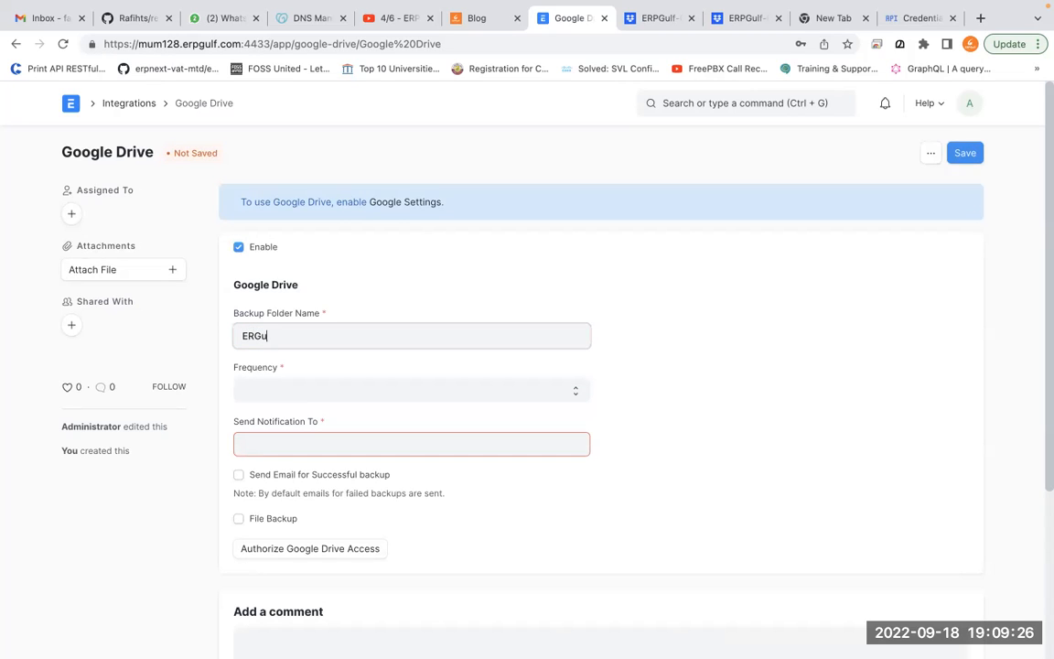
type("lf-folder")
key("Tab")
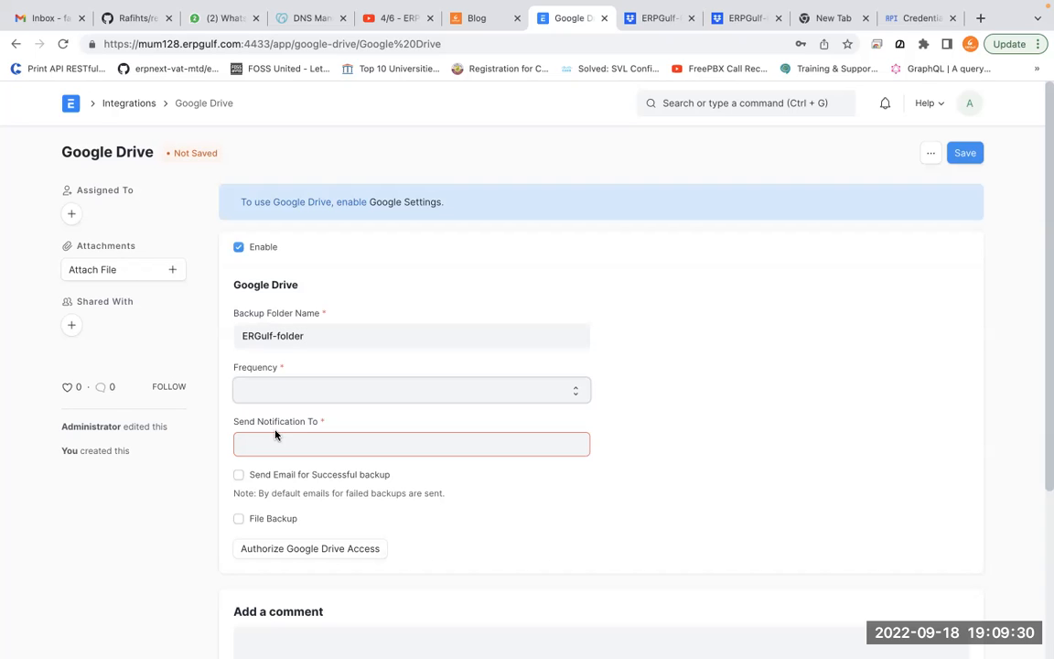
Set backup frequency to Daily, fill in the support notification e-mail, and save
left_click(322, 390)
left_click(322, 411)
left_click(329, 454)
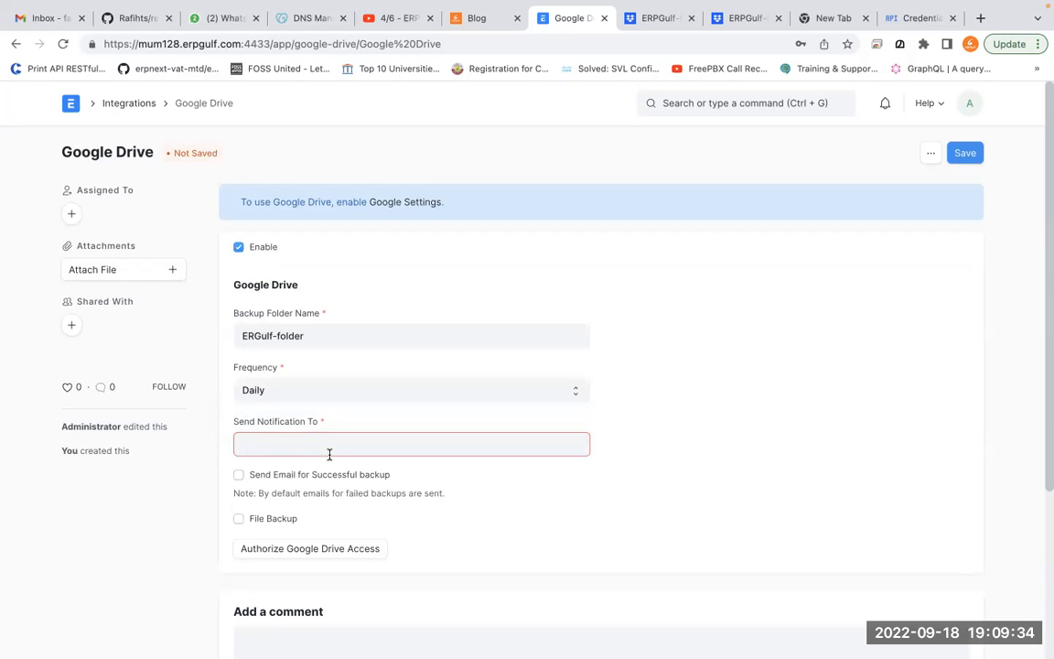
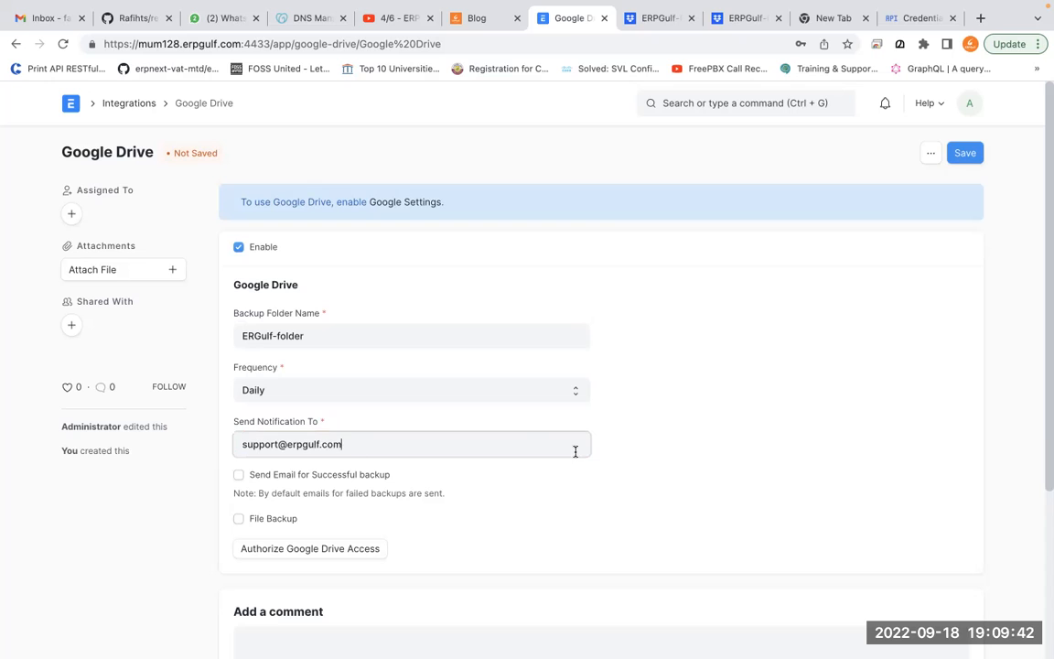
left_click(961, 160)
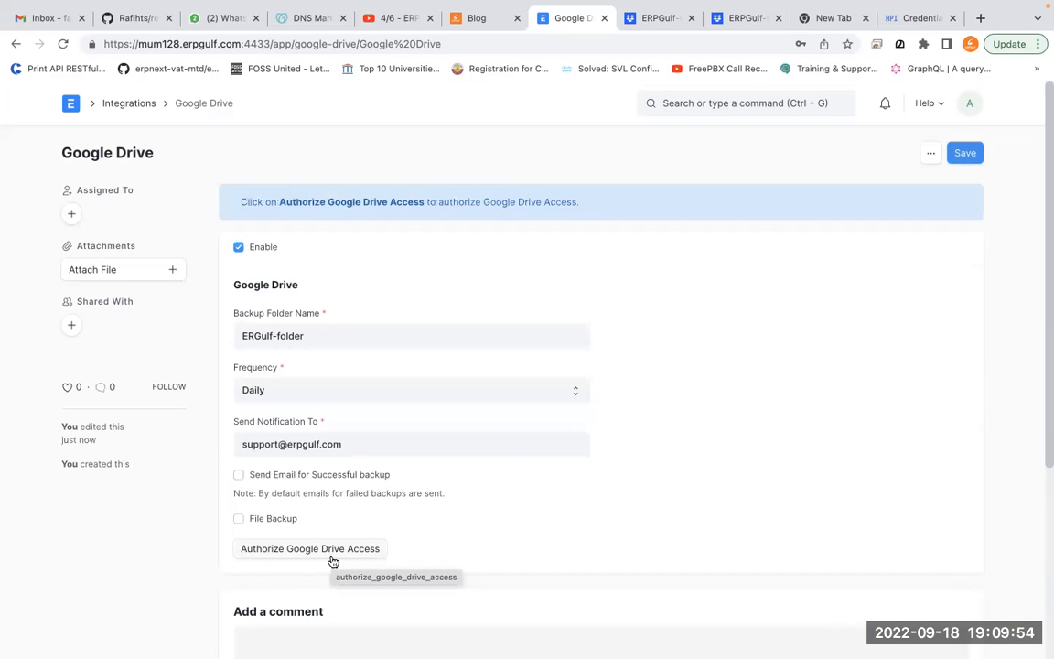
Bring up the ERPGulf-01 OAuth client settings in Google Cloud Console
key("ctrl+Tab")
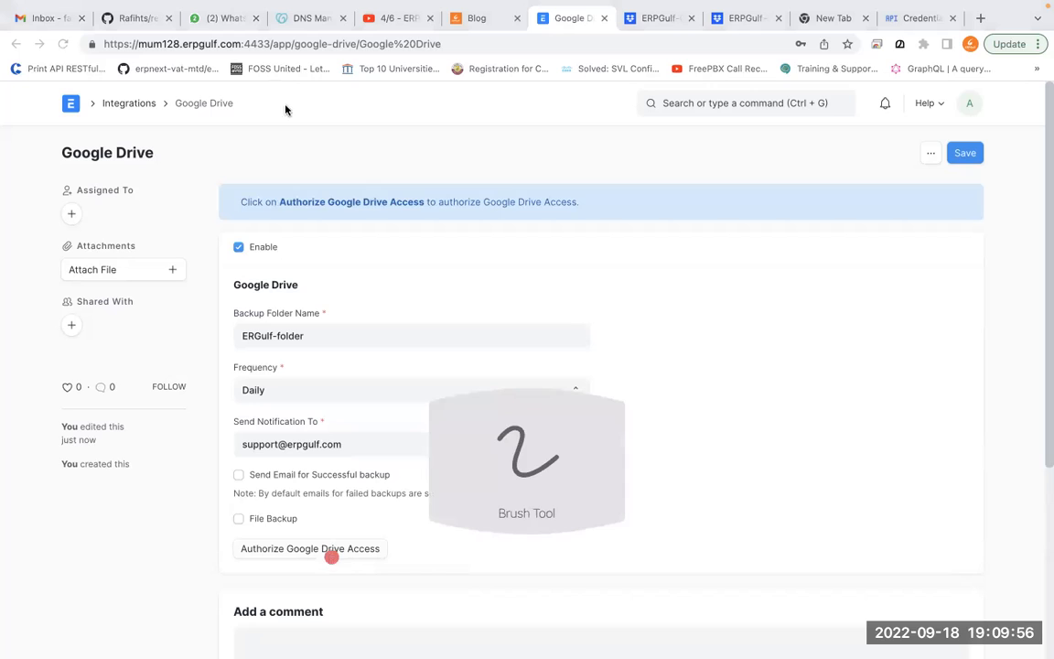
mouse_move(318, 494)
left_mouse_down()
mouse_move(224, 564)
mouse_move(416, 558)
left_mouse_up()
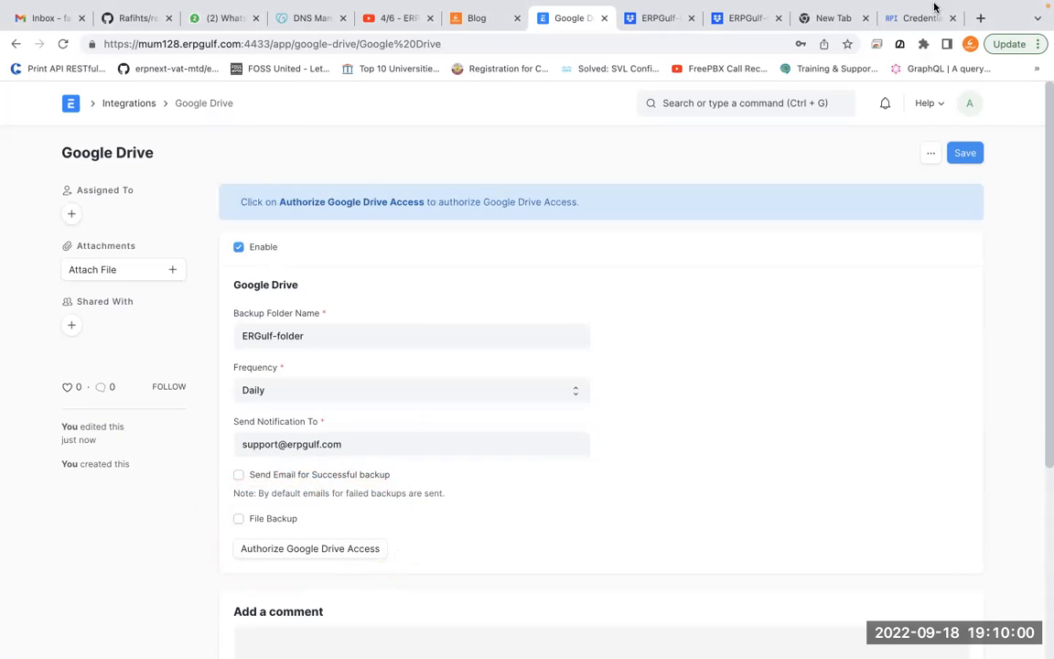
left_click(920, 18)
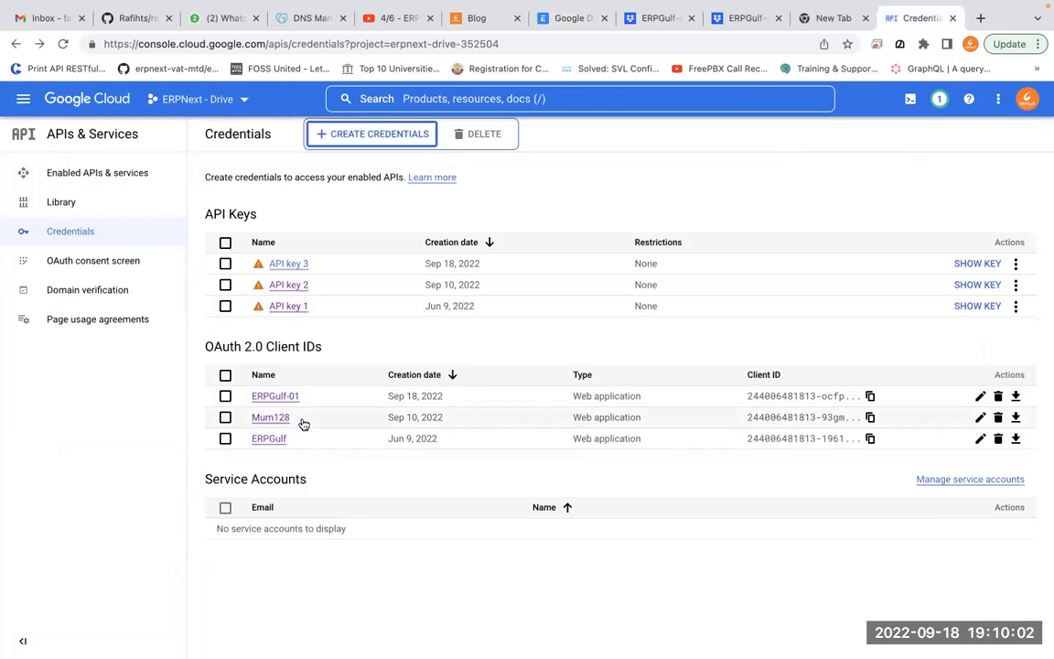
left_click(279, 397)
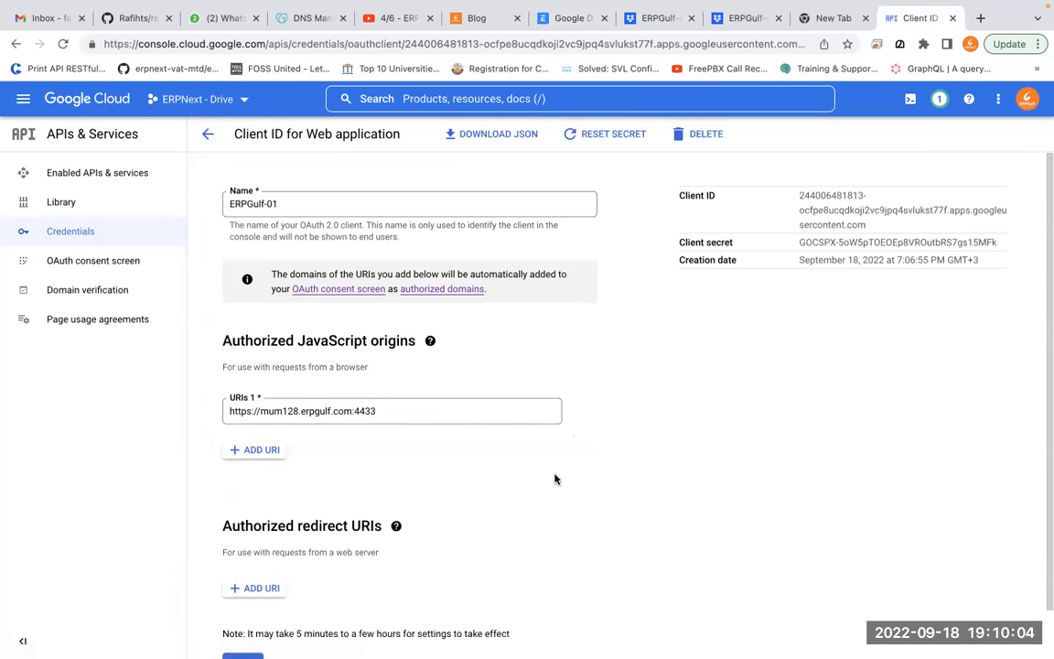
Check ERPGulf-01's URIs, then try Authorize Google Drive Access, hitting redirect_uri_mismatch
scroll(555, 477, "down", 1)
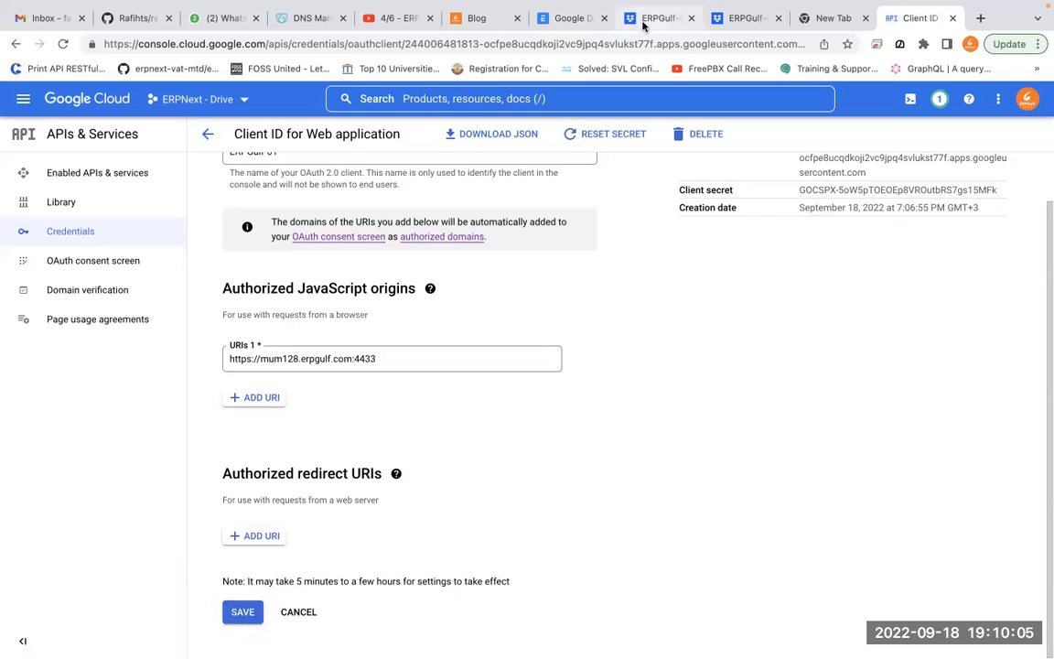
left_click(575, 20)
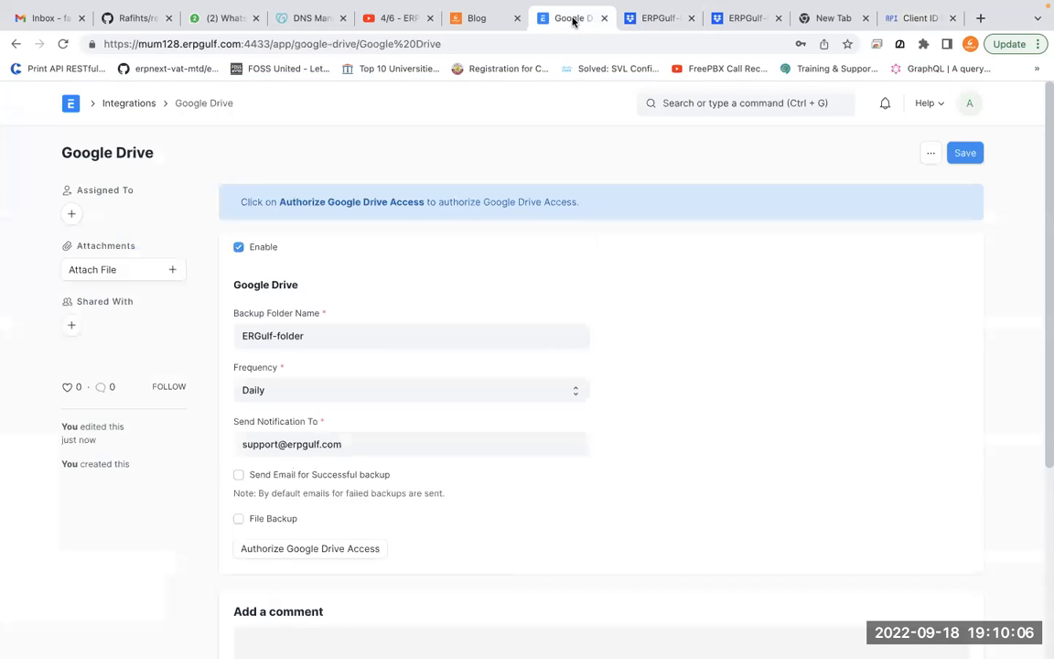
left_click(355, 548)
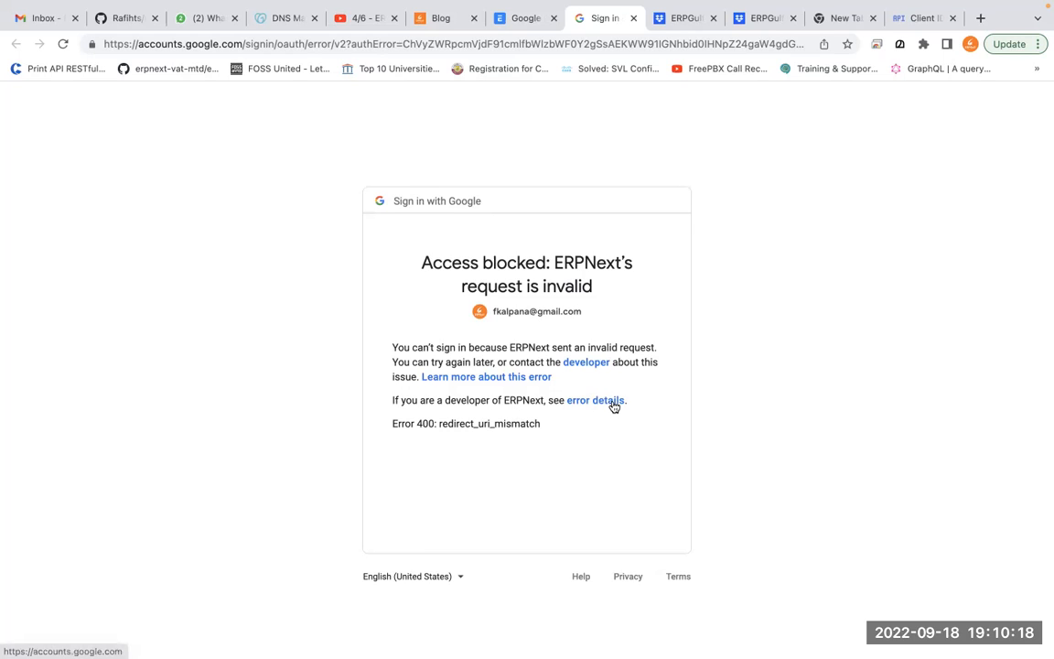
Read the error details, select the rejected mum128.erpgulf.com:4433 redirect URI, and return to the client settings
key("b")
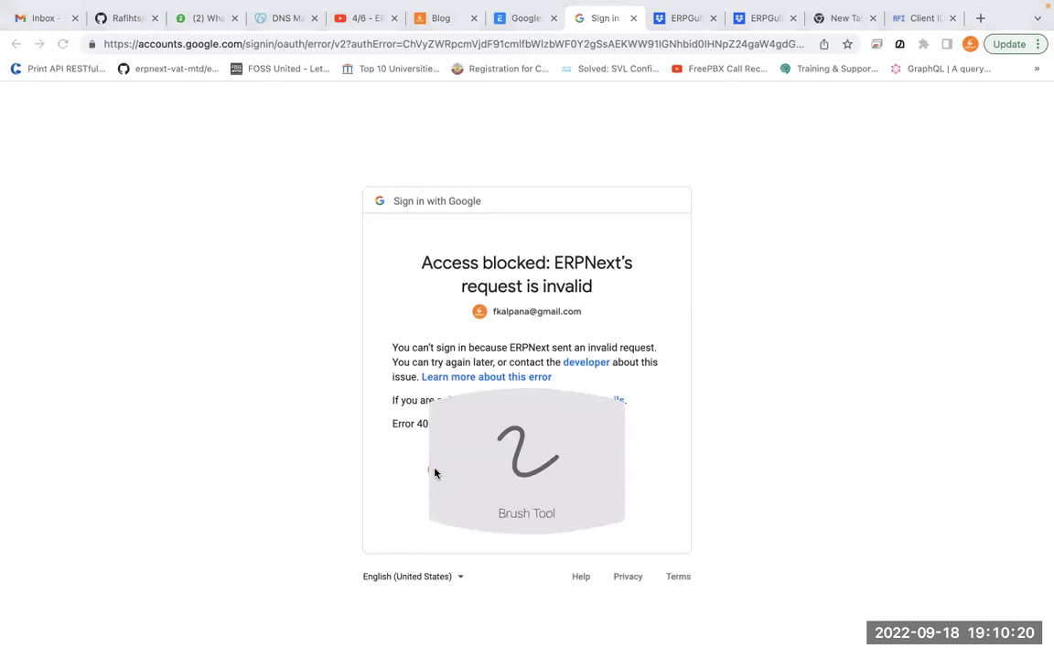
mouse_move(518, 375)
left_mouse_down()
mouse_move(389, 376)
mouse_move(574, 471)
mouse_move(442, 359)
mouse_move(531, 466)
mouse_move(559, 448)
left_mouse_up()
mouse_move(422, 434)
left_mouse_down()
mouse_move(448, 453)
mouse_move(580, 441)
mouse_move(329, 415)
left_mouse_up()
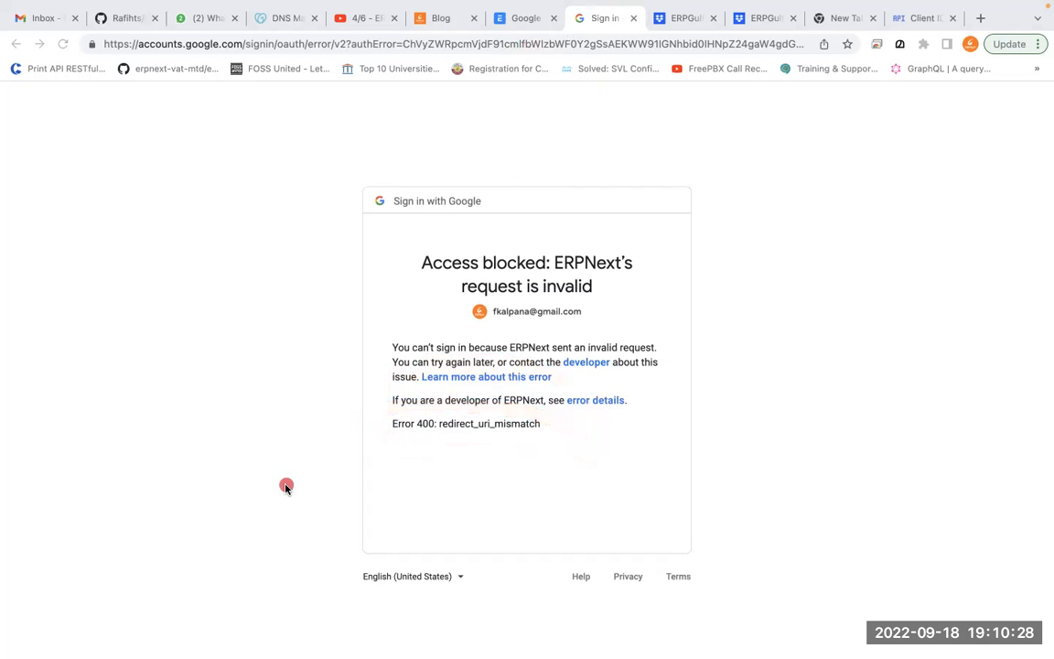
left_click(619, 401)
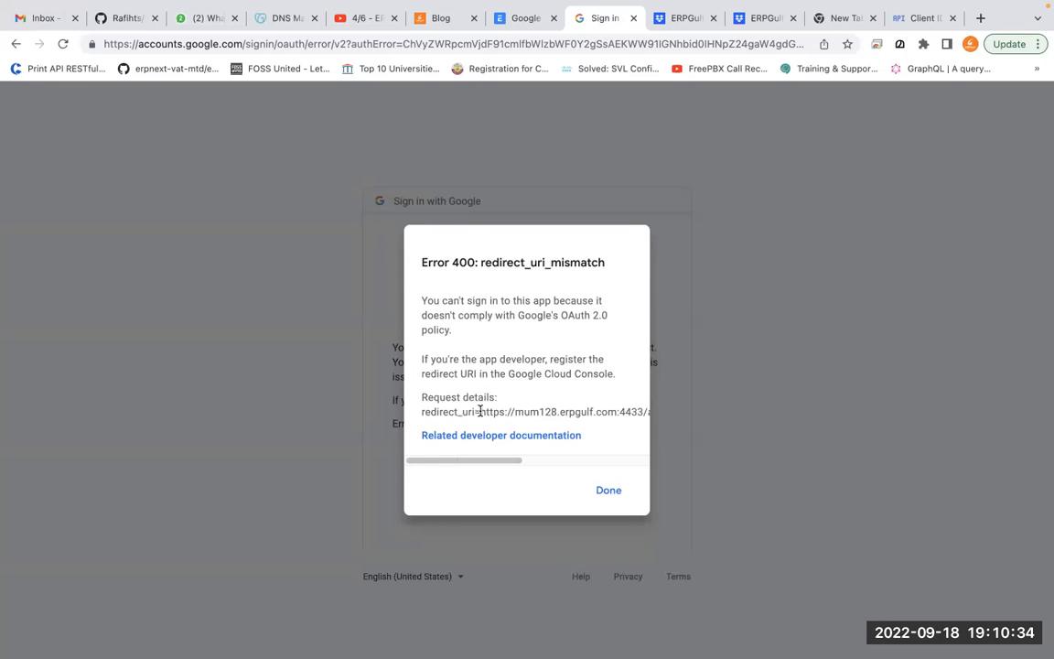
left_click_drag(478, 412, 664, 415)
key("super+c")
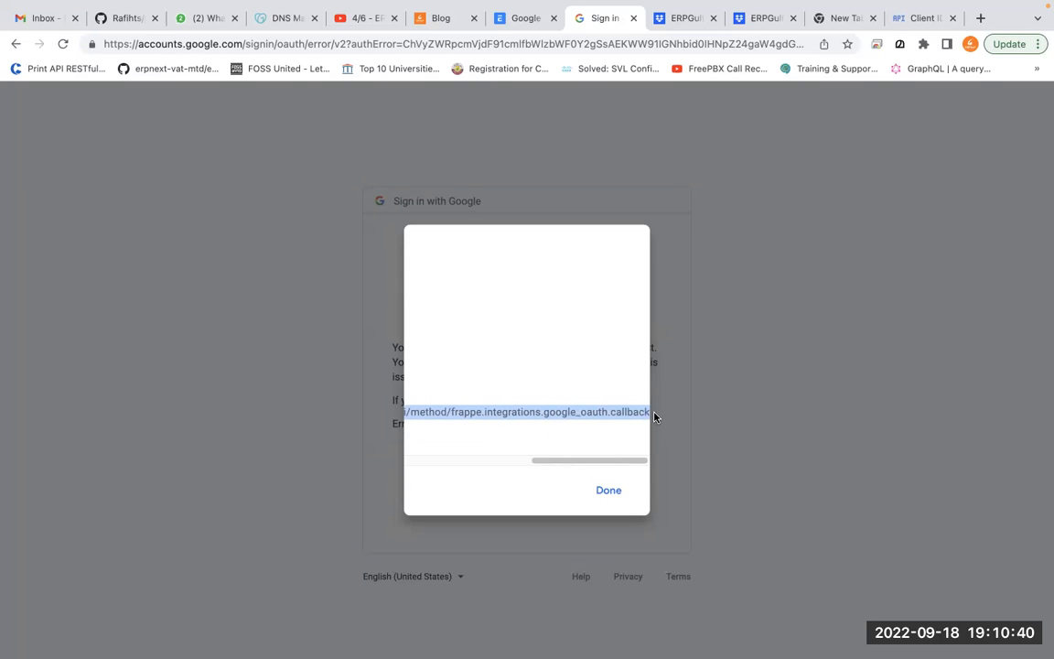
left_click(602, 494)
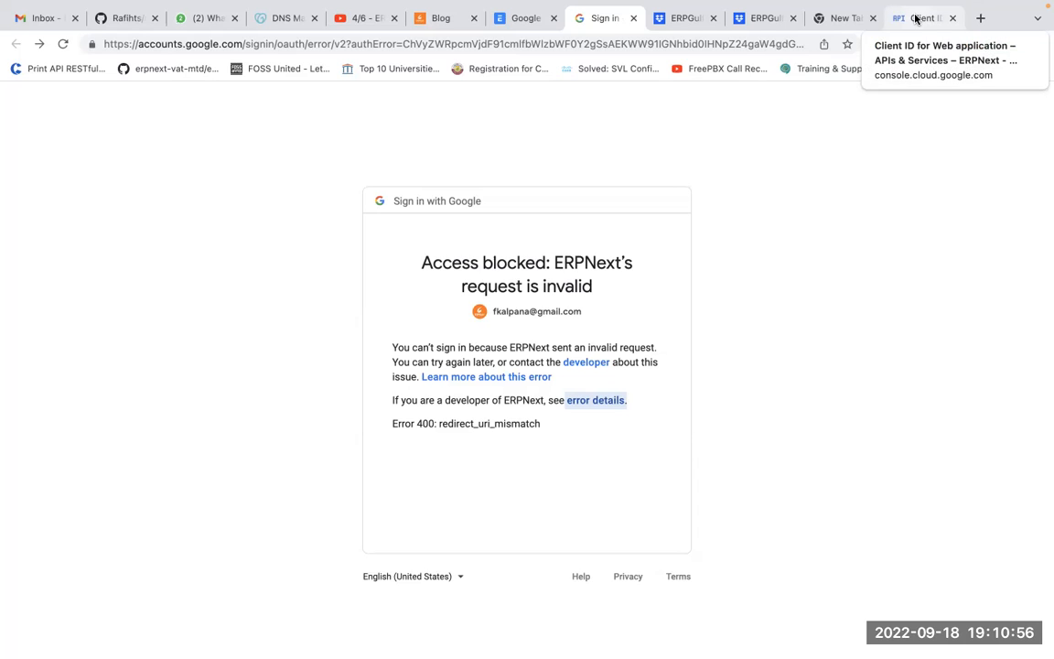
left_click(600, 401)
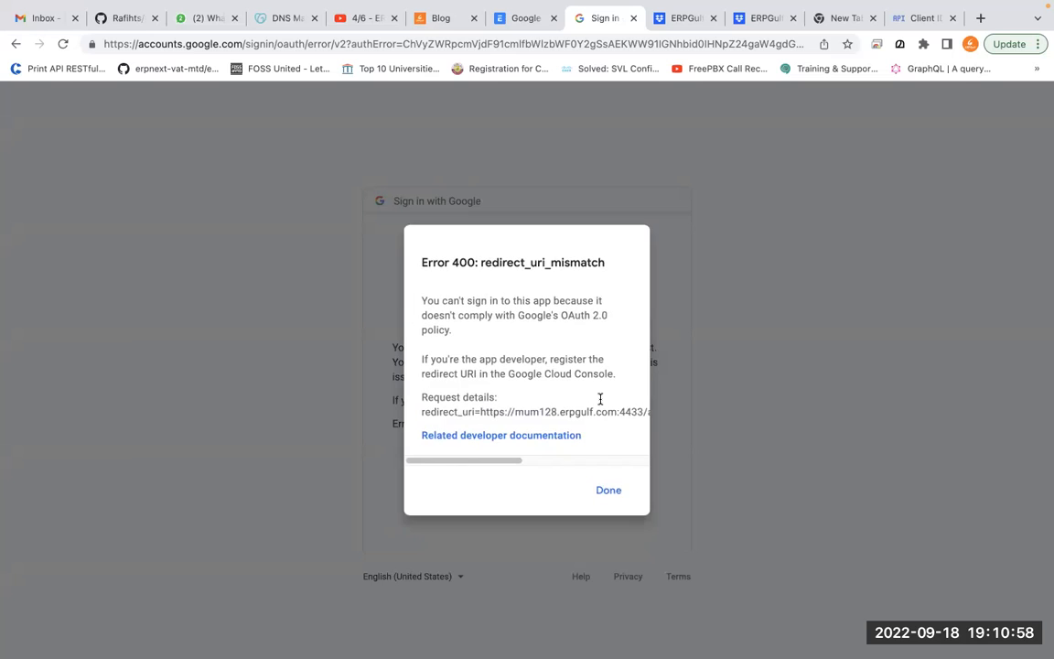
left_click(610, 492)
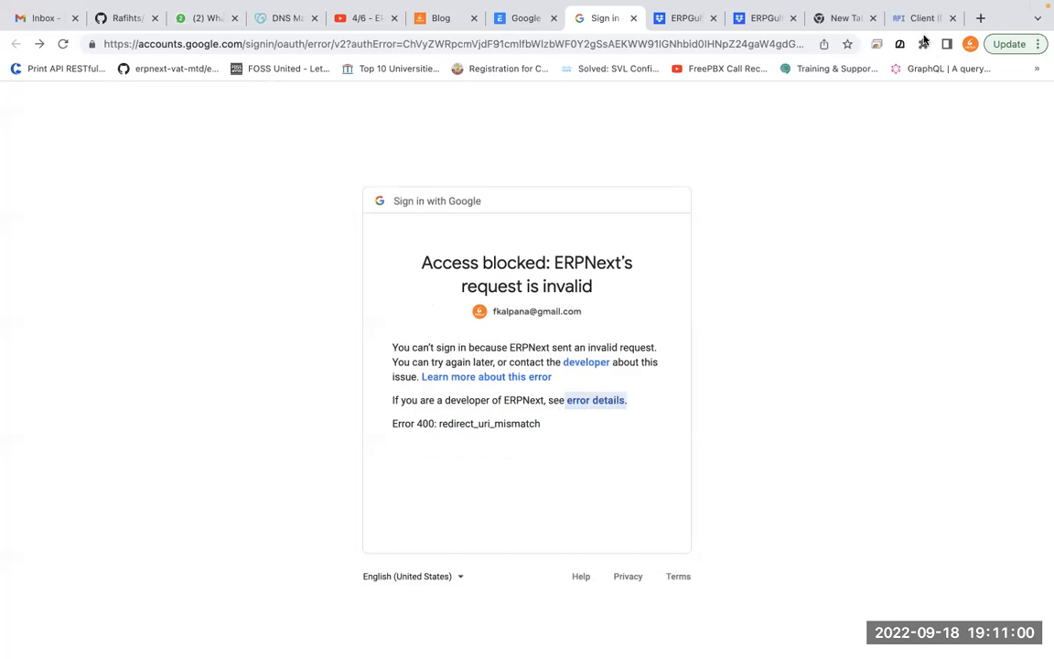
left_click(920, 20)
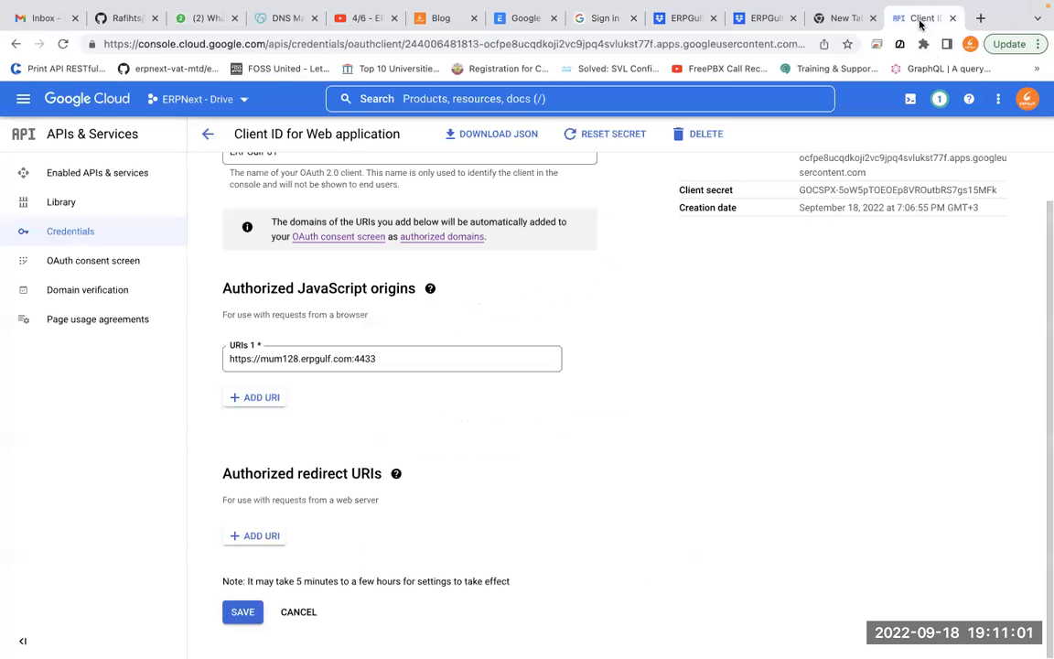
Add the frappe.integrations.google_oauth.callback URL as ERPGulf-01's only authorized redirect URI and save
left_click(262, 536)
key("super+v")
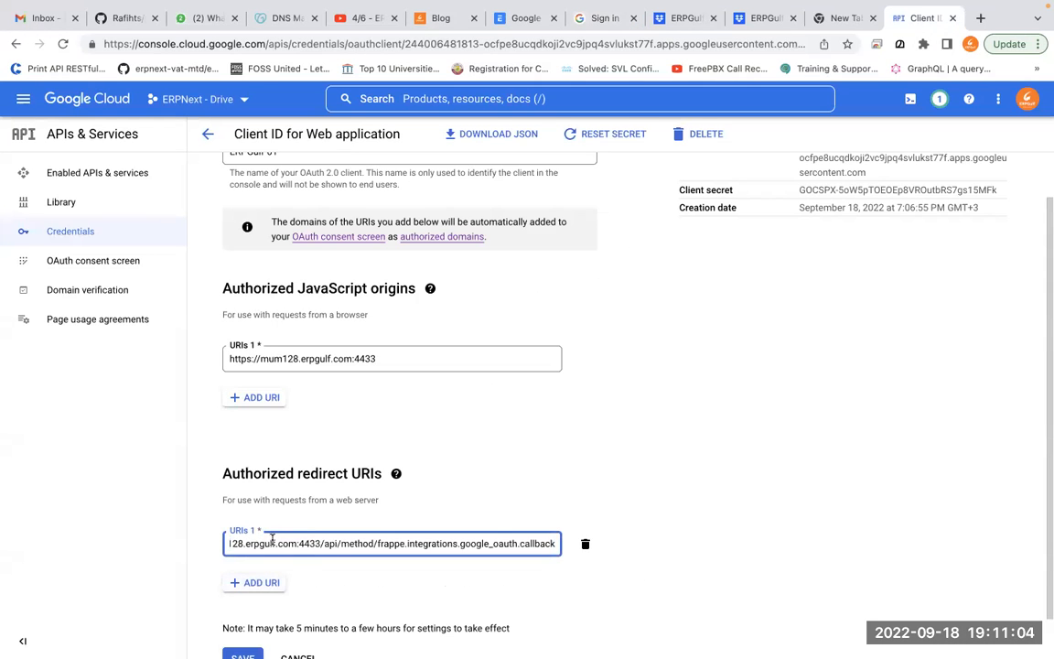
key("super+Left")
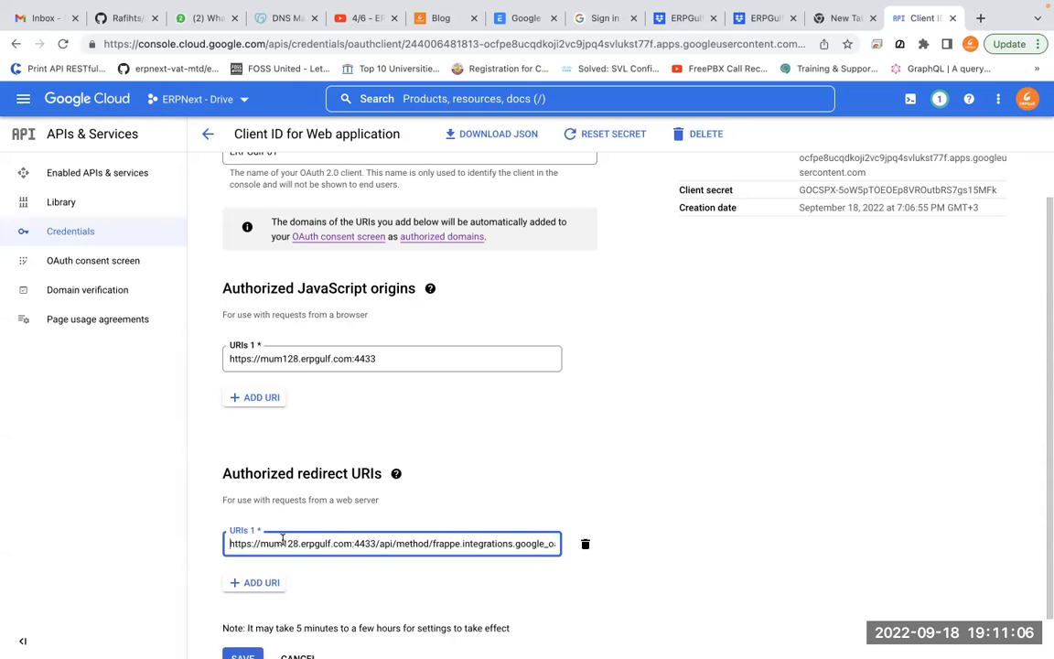
left_click(271, 583)
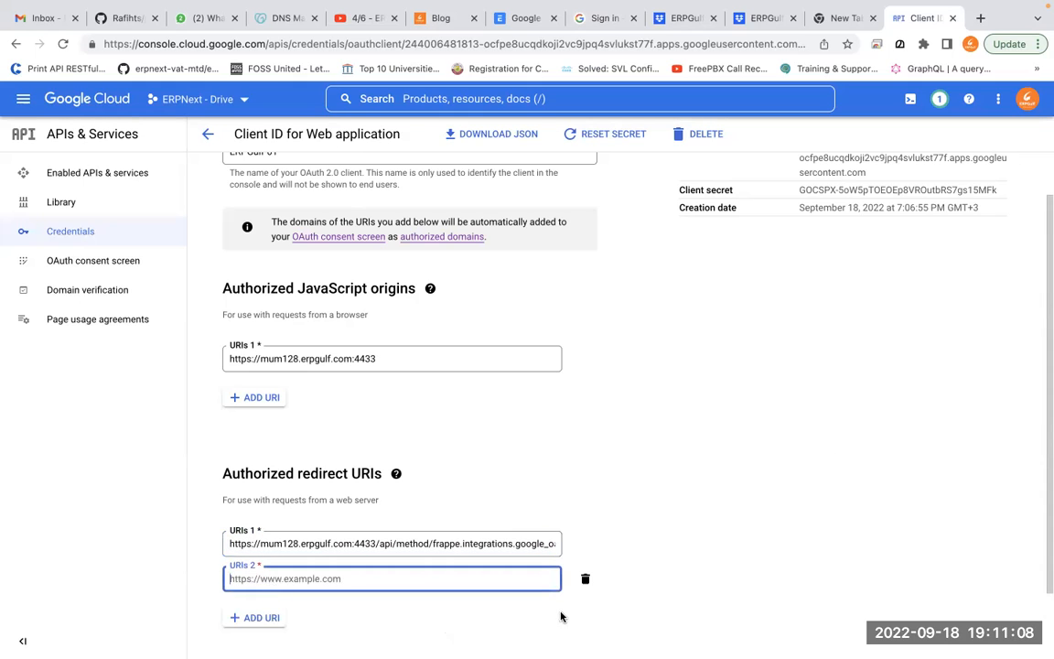
left_click(585, 582)
scroll(586, 588, "down", 1)
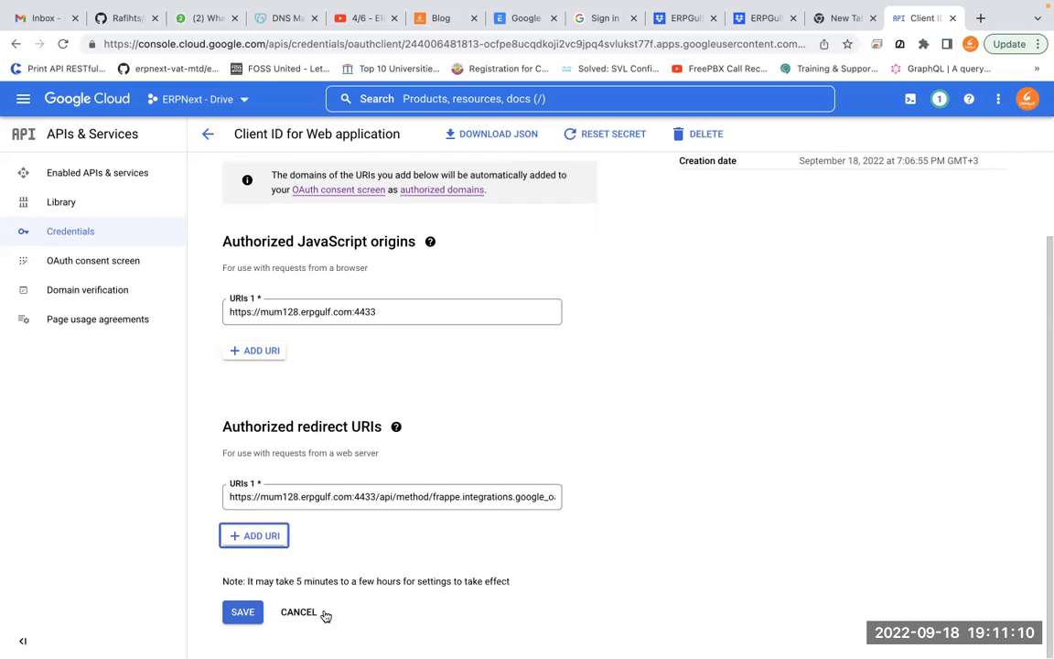
left_click(237, 623)
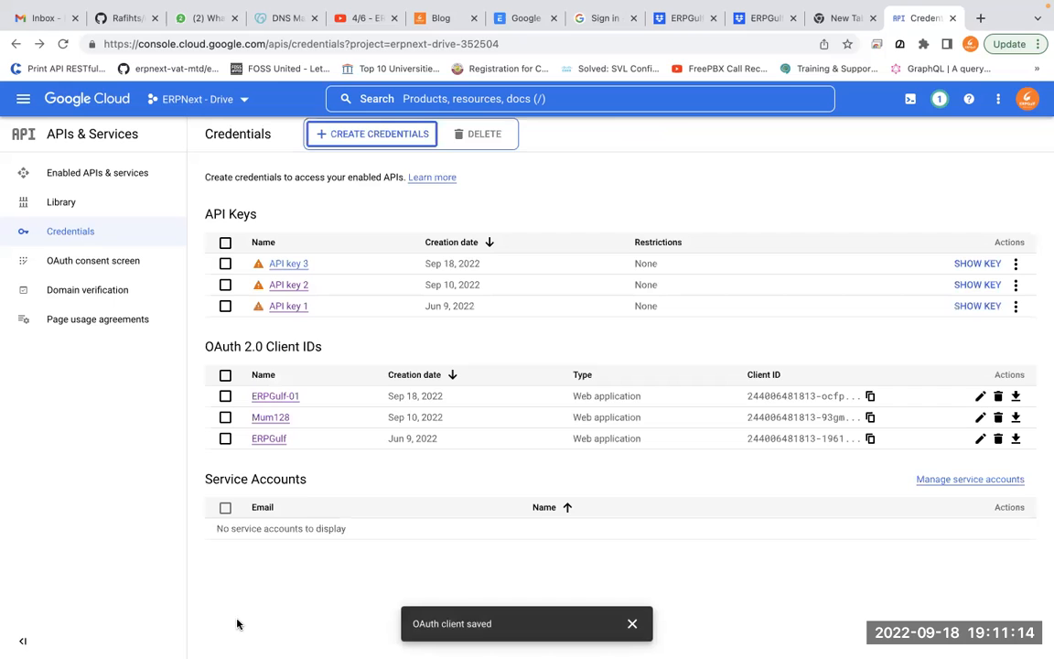
left_click(536, 27)
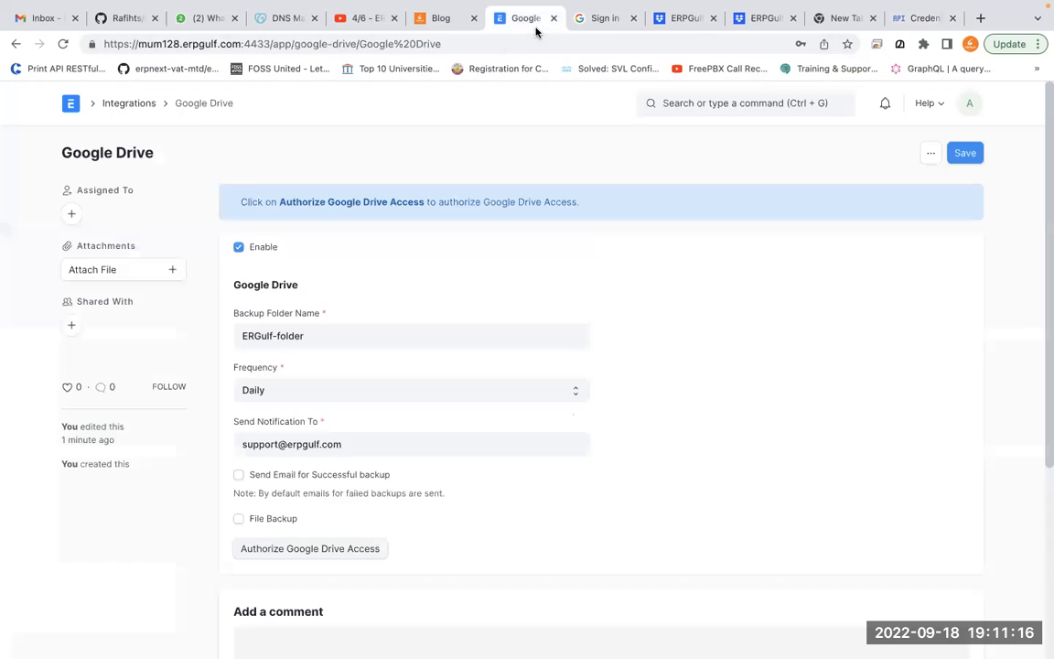
Authorize Google Drive, picking the account, proceeding past the unverified warning, and granting erpgulf.com access
left_click(360, 552)
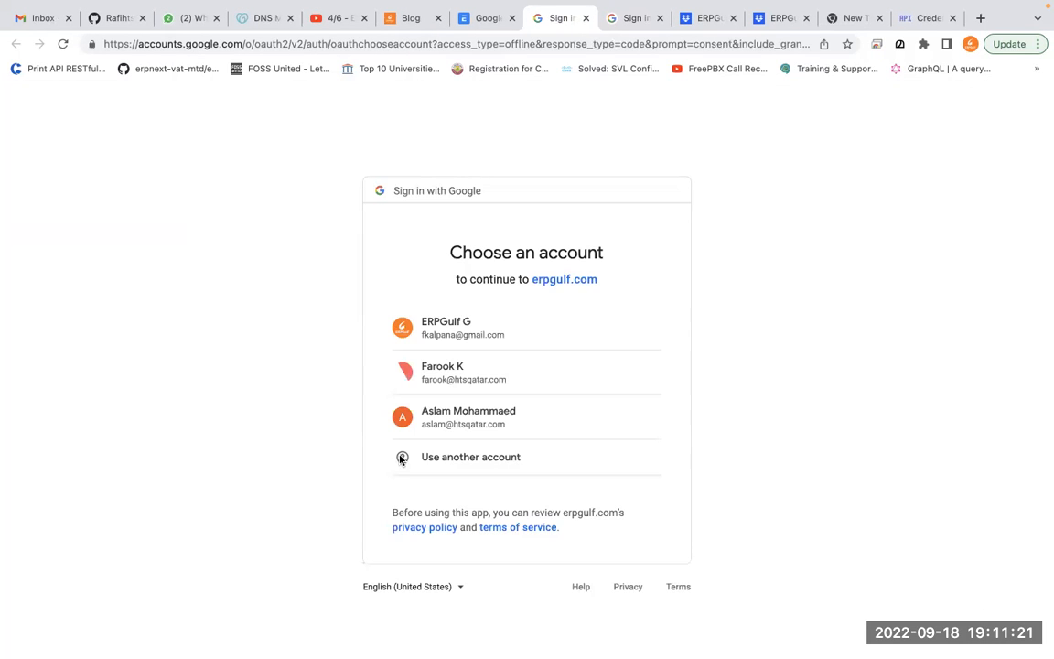
left_click(495, 329)
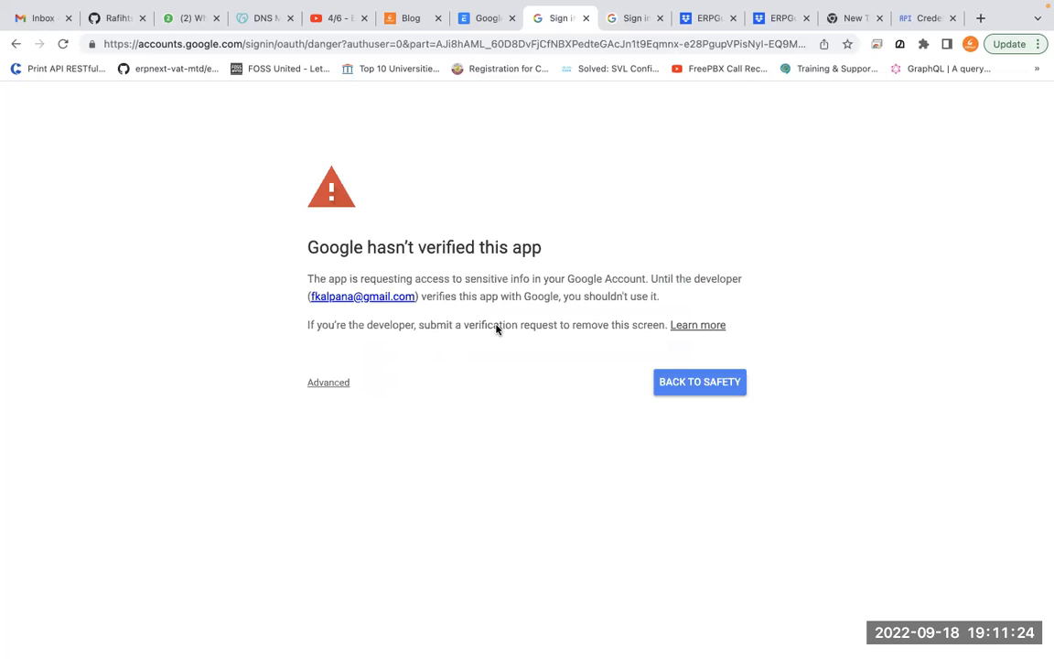
left_click(344, 387)
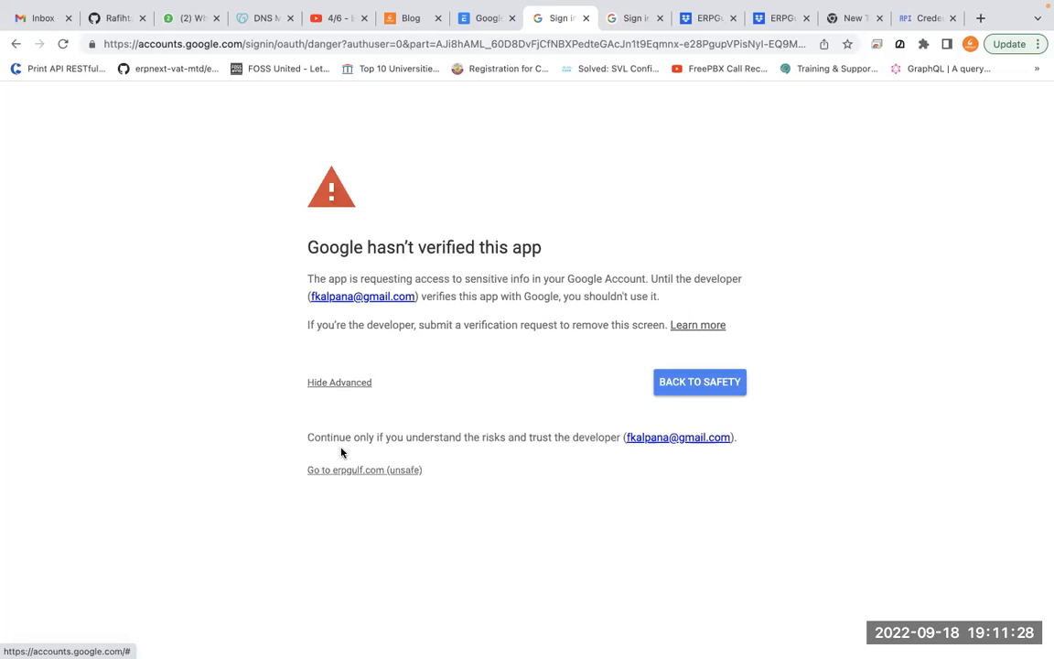
left_click(347, 471)
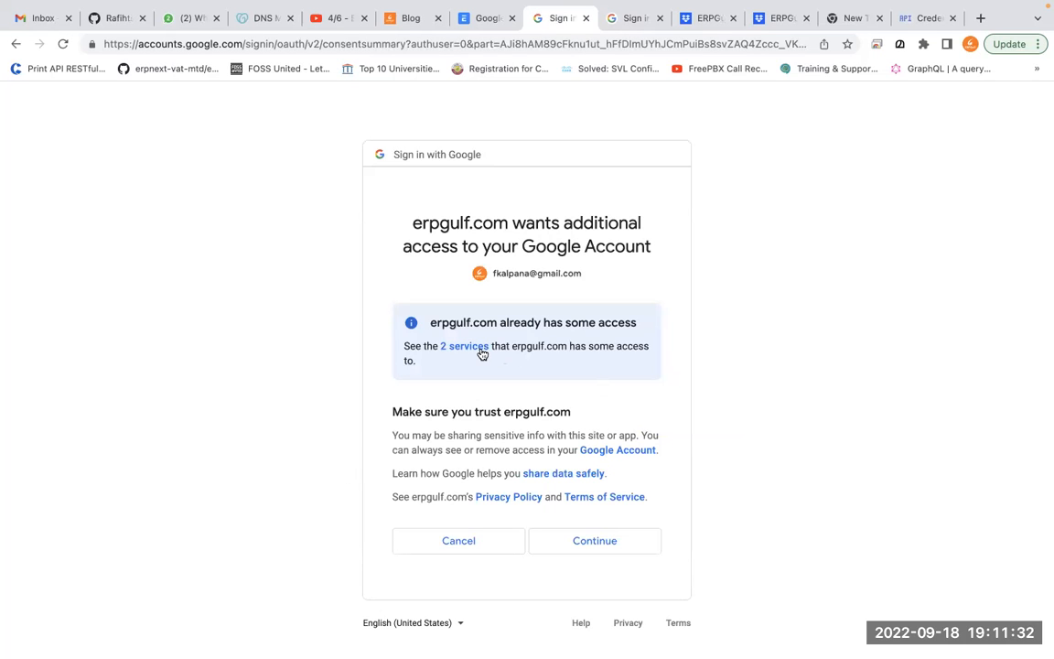
left_click(479, 349)
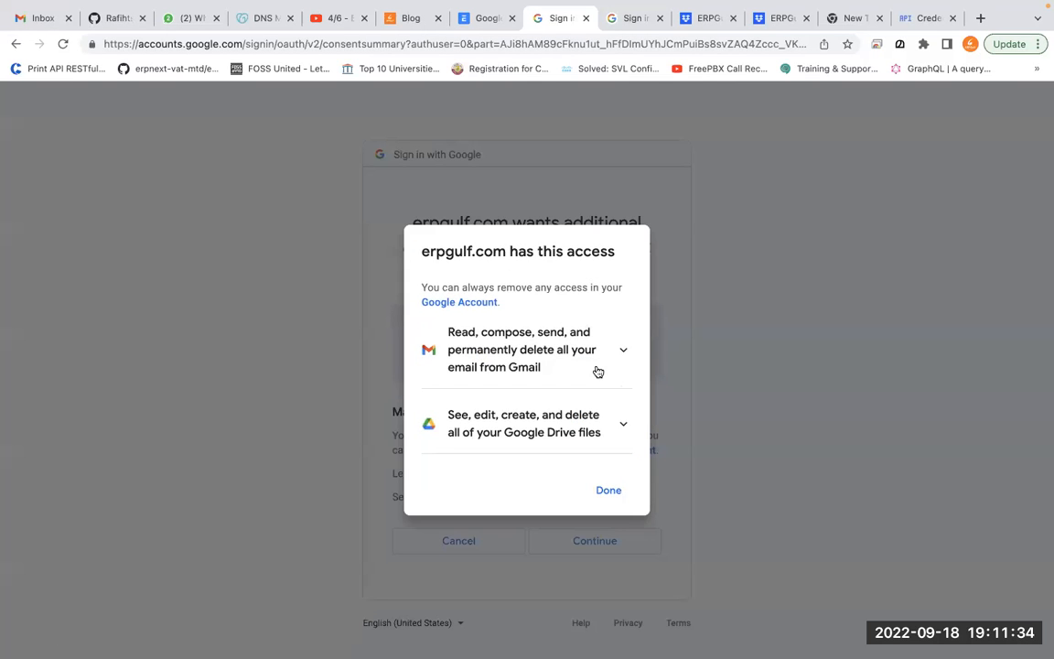
left_click(607, 490)
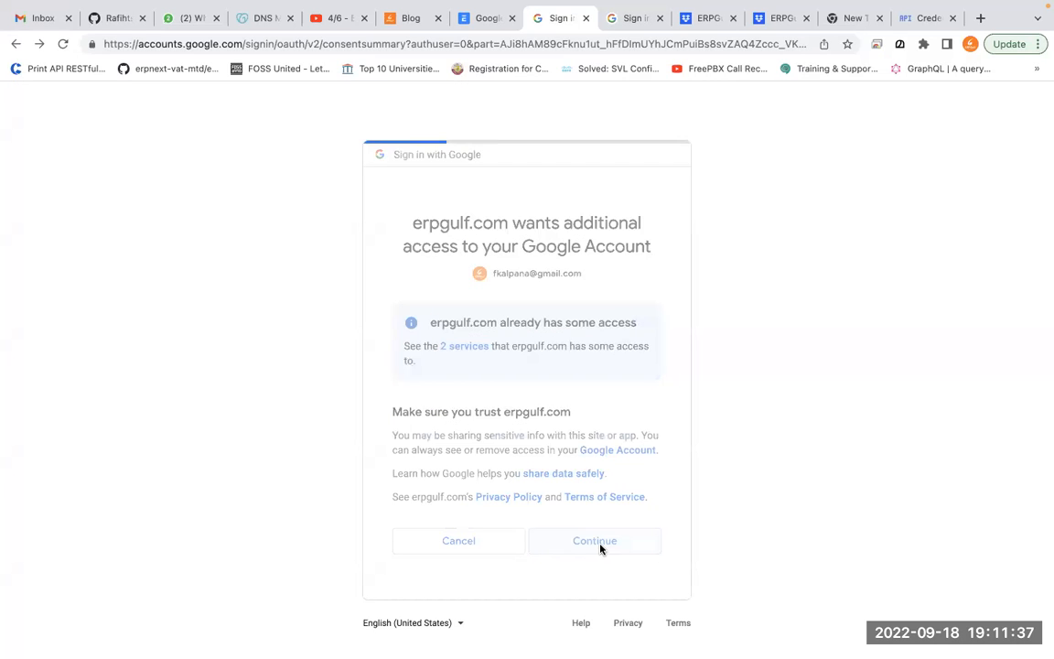
left_click(602, 549)
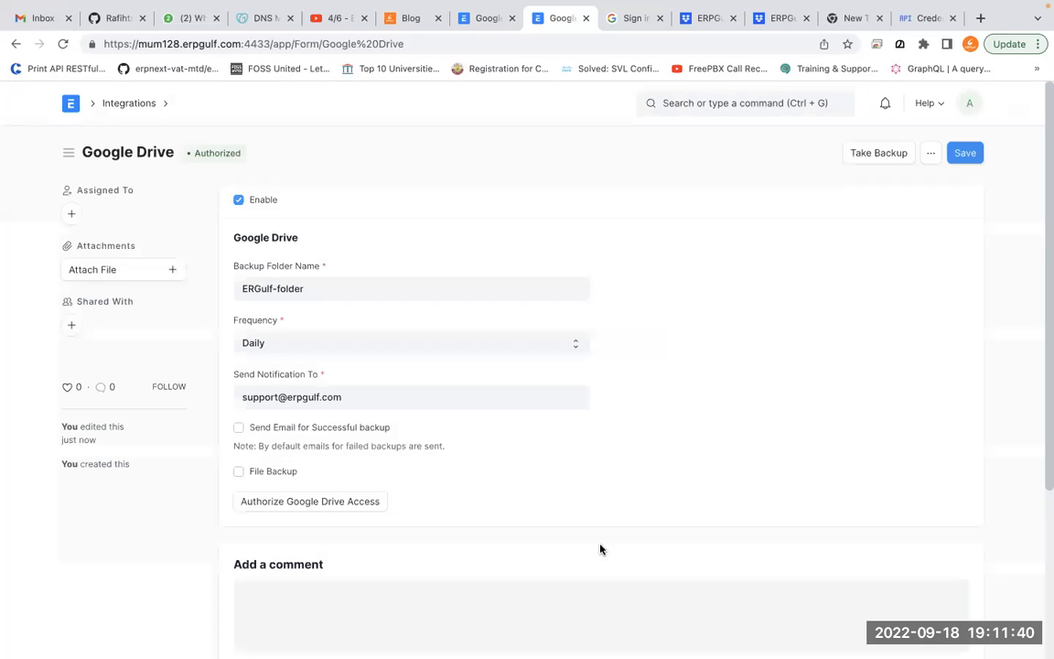
Take an immediate Google Drive backup from ERPNext and dismiss the 'Queued for backup' message
key("ctrl+shift+b")
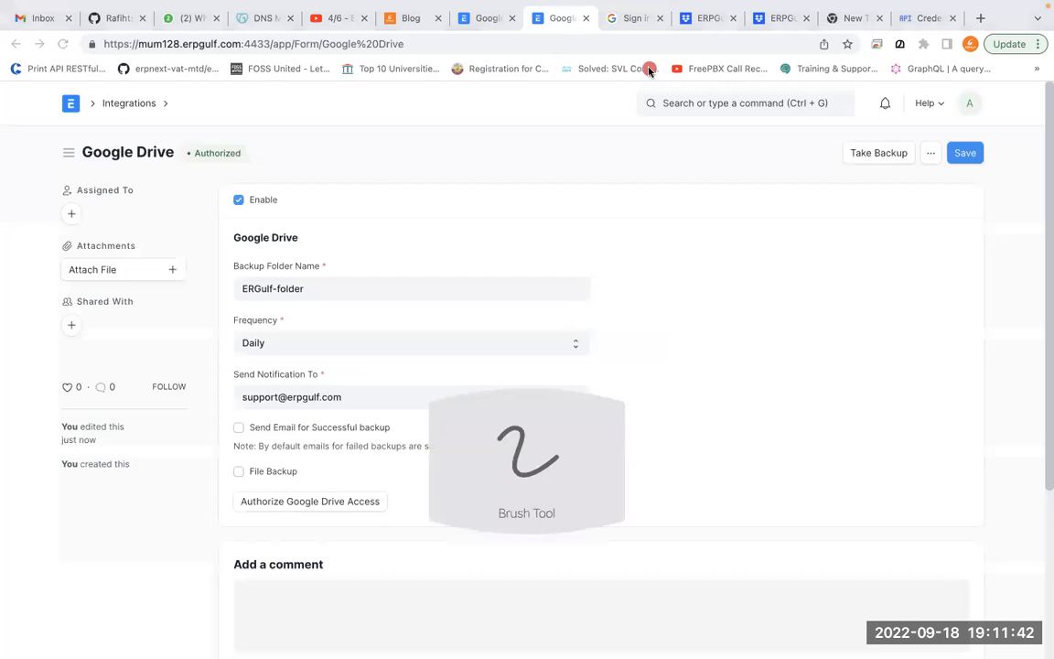
mouse_move(264, 119)
left_mouse_down()
mouse_move(201, 110)
mouse_move(224, 176)
mouse_move(251, 117)
mouse_move(149, 146)
left_mouse_up()
mouse_move(286, 130)
left_mouse_down()
mouse_move(174, 112)
mouse_move(273, 179)
left_mouse_up()
mouse_move(109, 291)
left_mouse_down()
mouse_move(261, 146)
mouse_move(172, 176)
mouse_move(229, 217)
left_mouse_up()
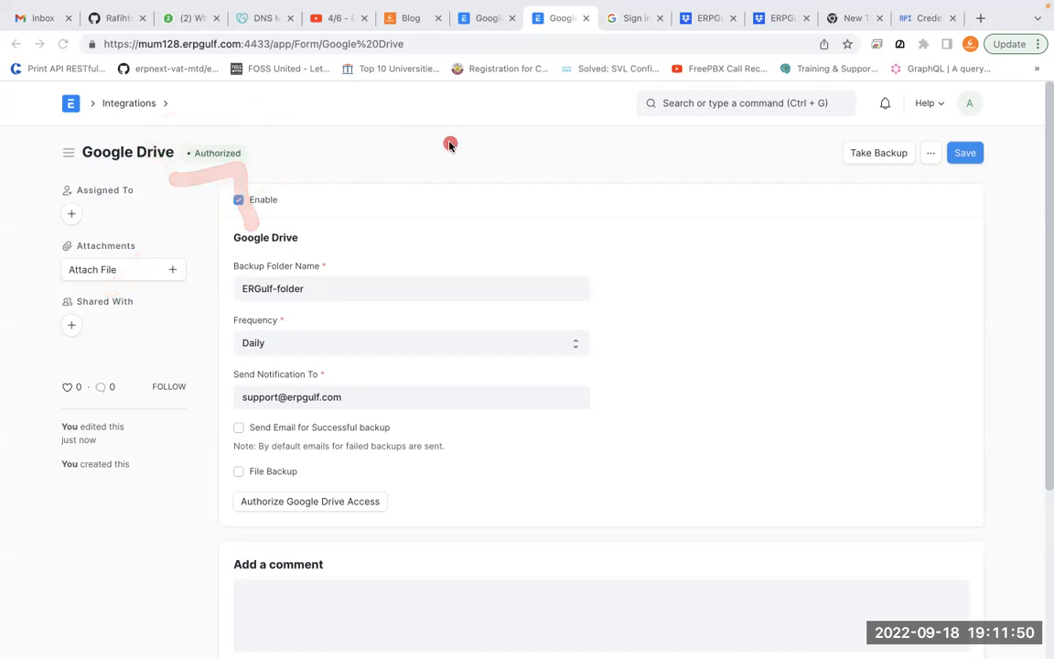
mouse_move(583, 7)
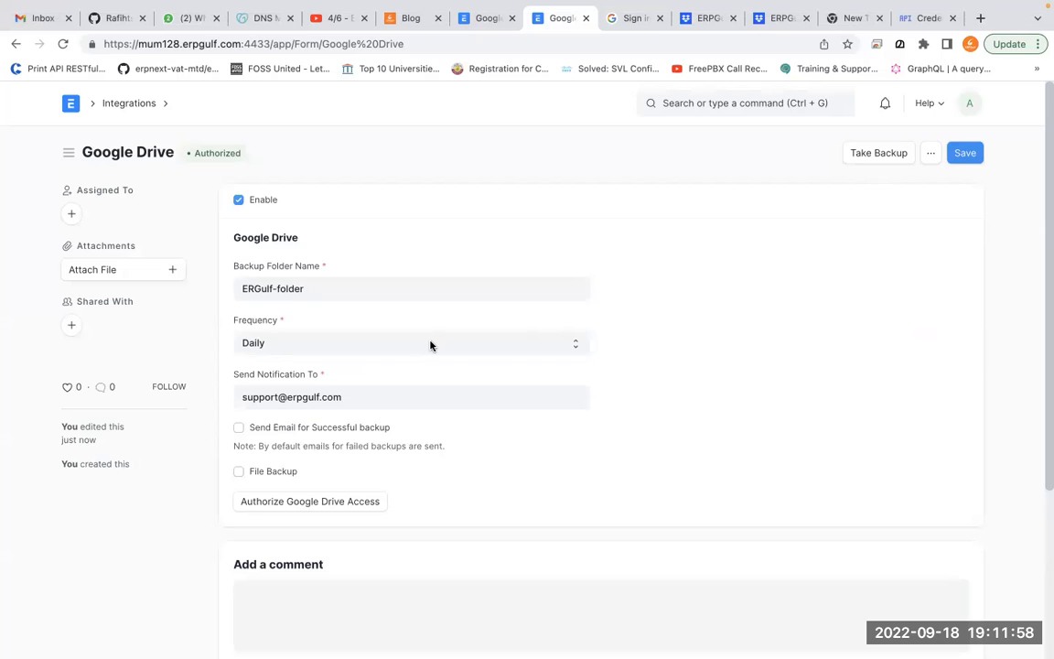
left_click(879, 154)
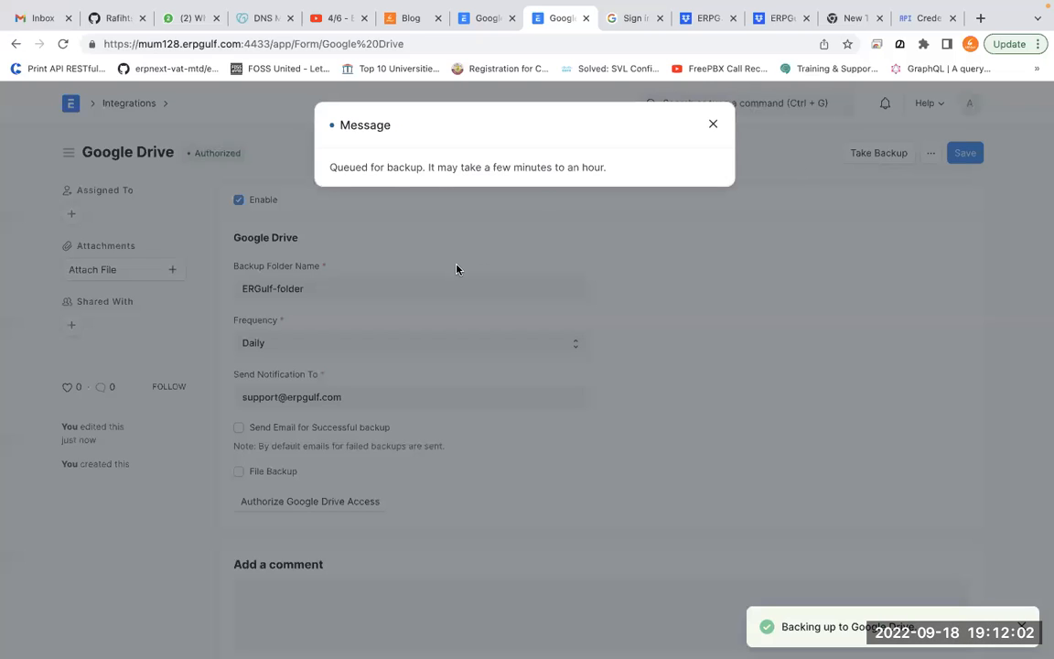
left_click(713, 125)
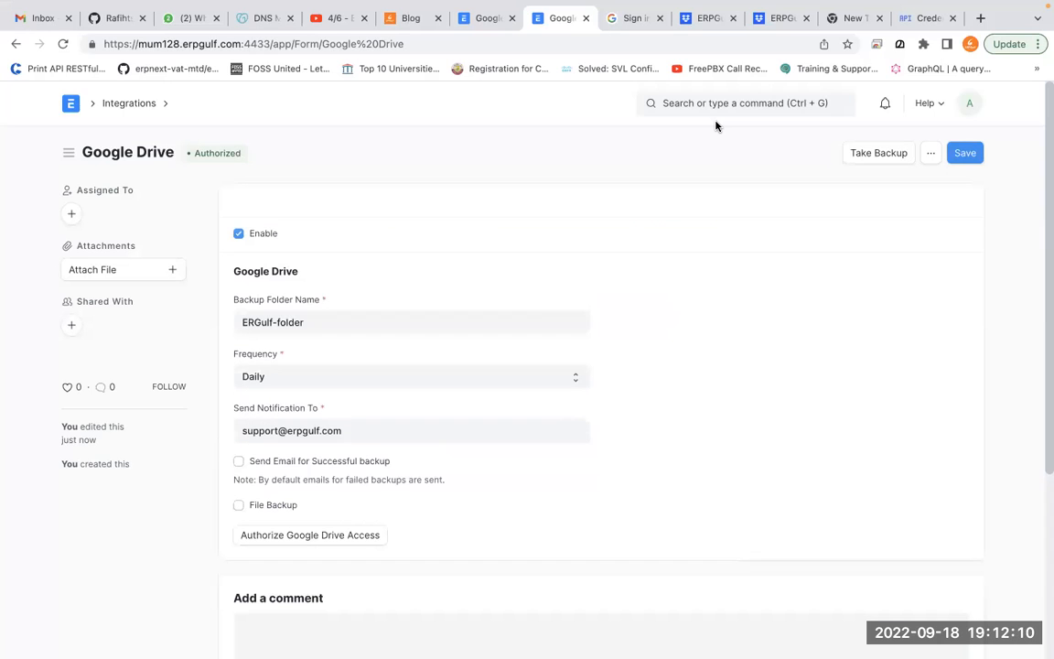
Open Google Drive in a new tab through a 'google drive' web search
left_click(768, 27)
left_click(924, 19)
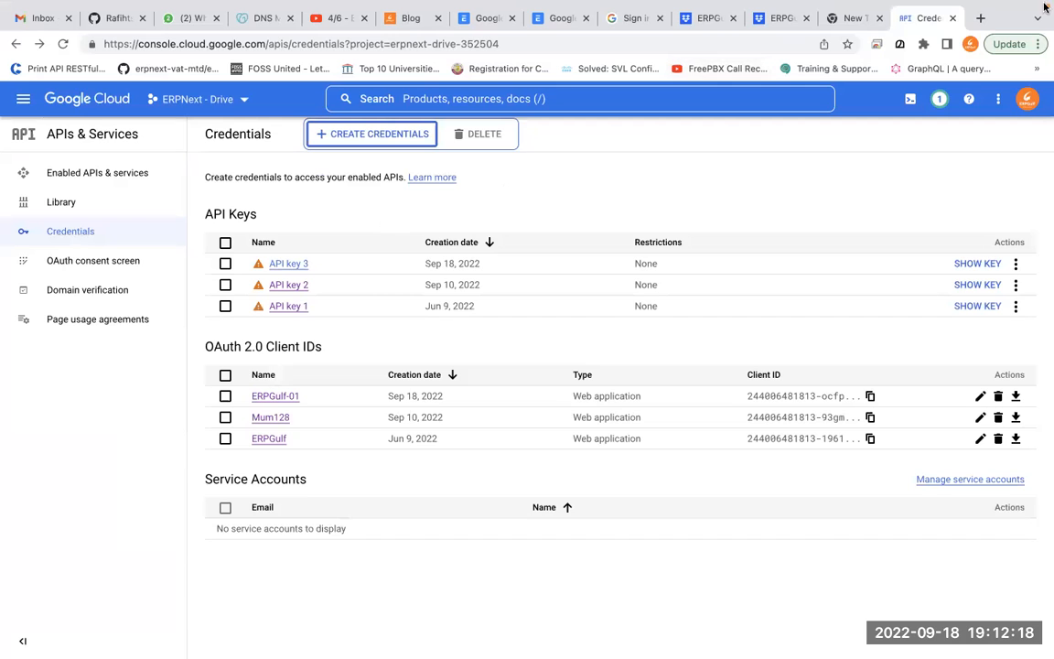
left_click(980, 18)
type("google d")
key("BackSpace")
type("gle dri")
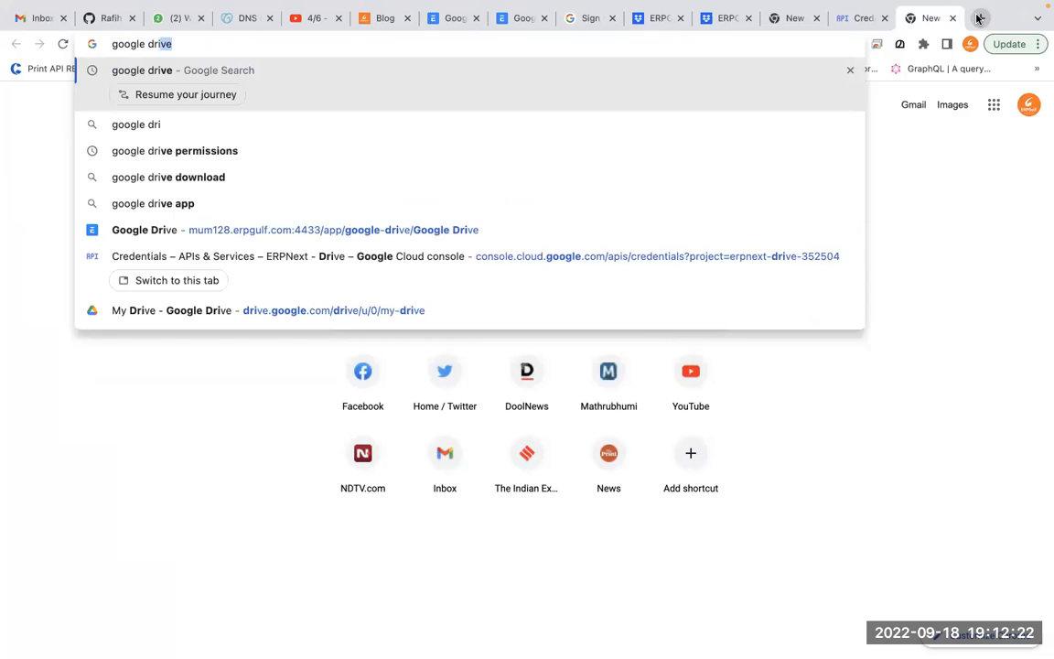
key("Return")
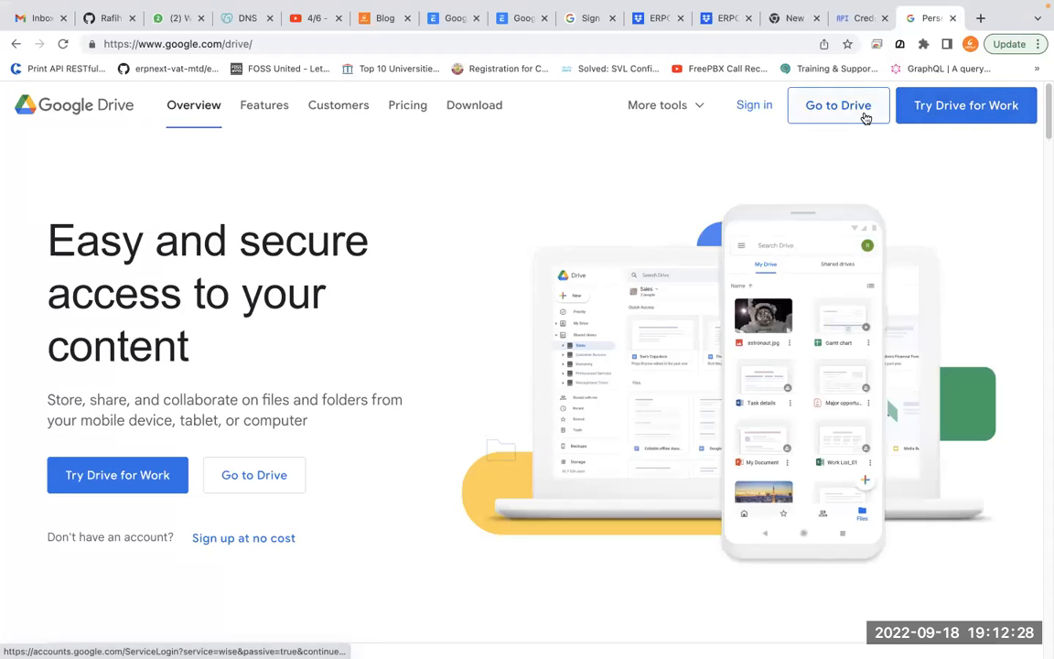
left_click(864, 109)
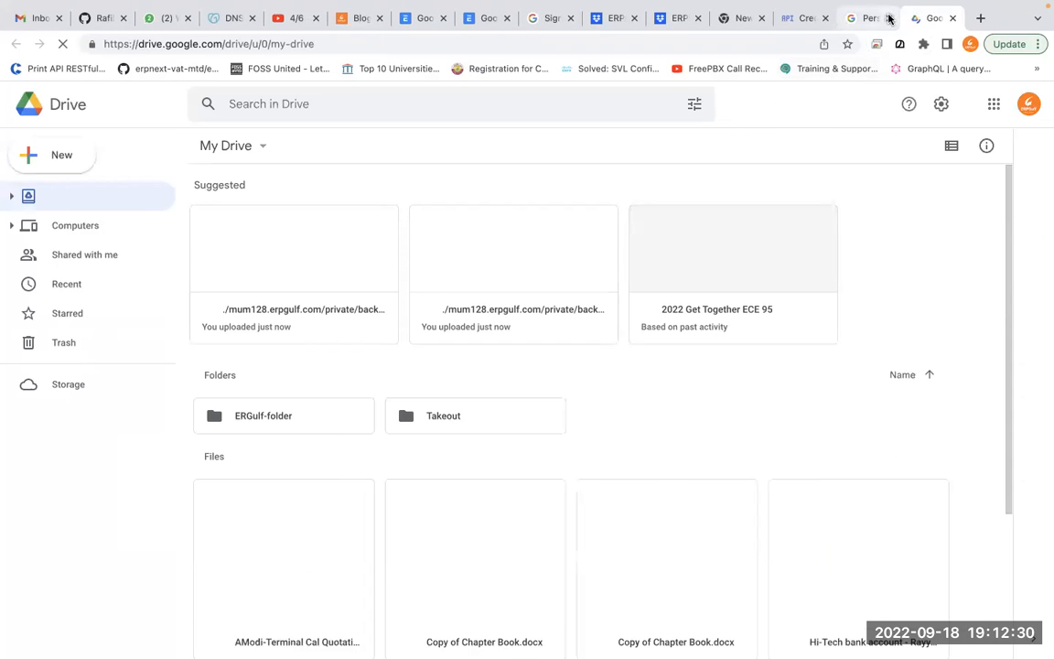
left_click(890, 16)
Open ERGulf-folder to confirm the two uploaded backup files, then go back to My Drive
scroll(703, 454, "down", 3)
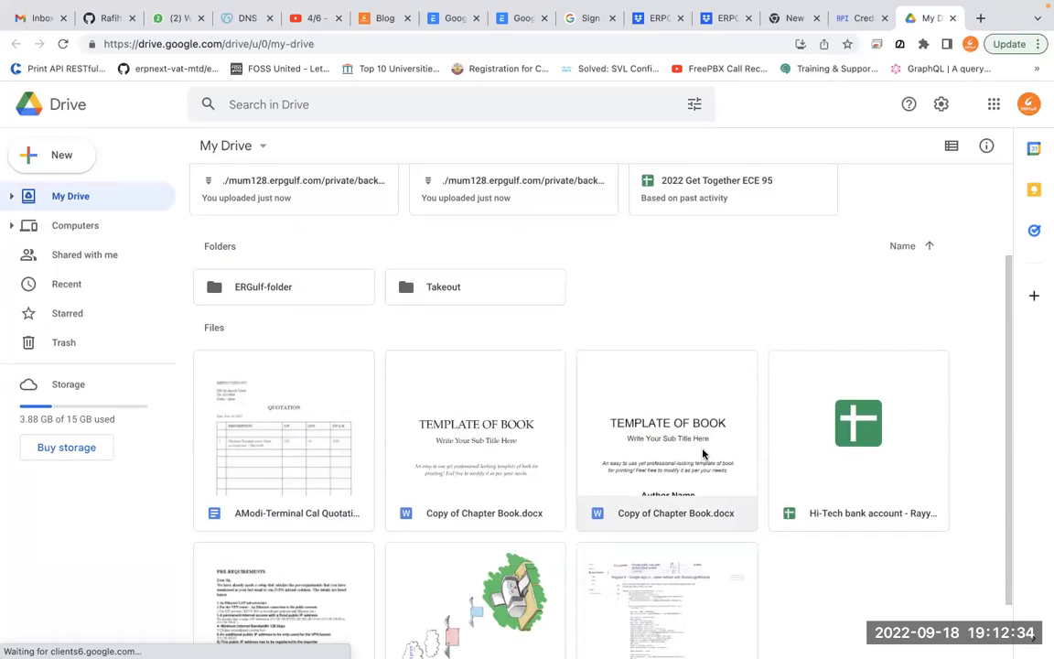
scroll(703, 454, "up", 3)
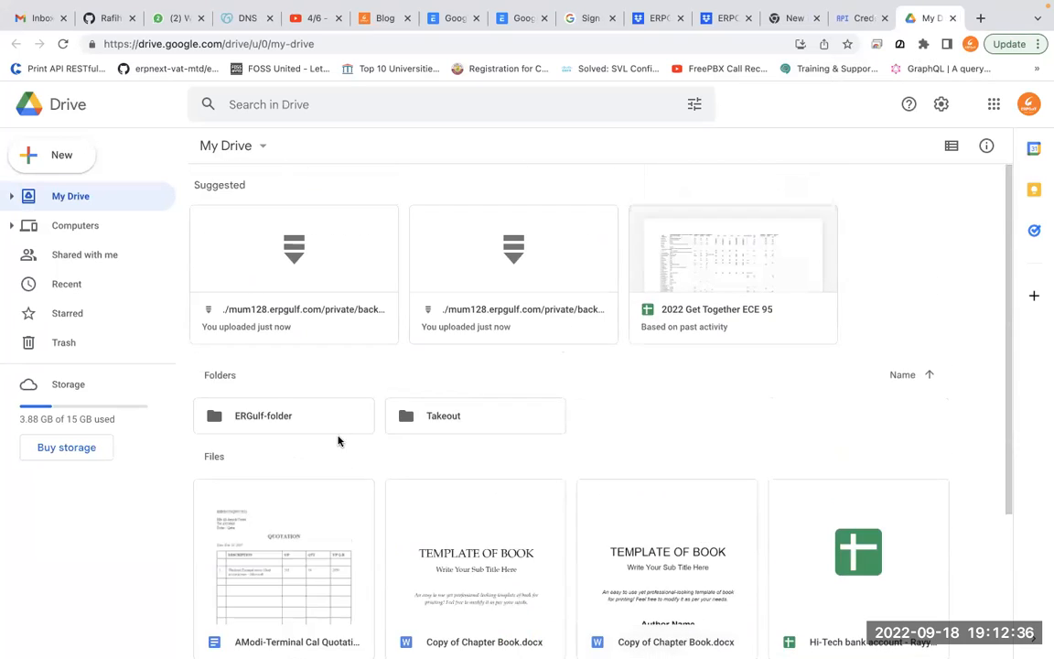
key("alt+Tab")
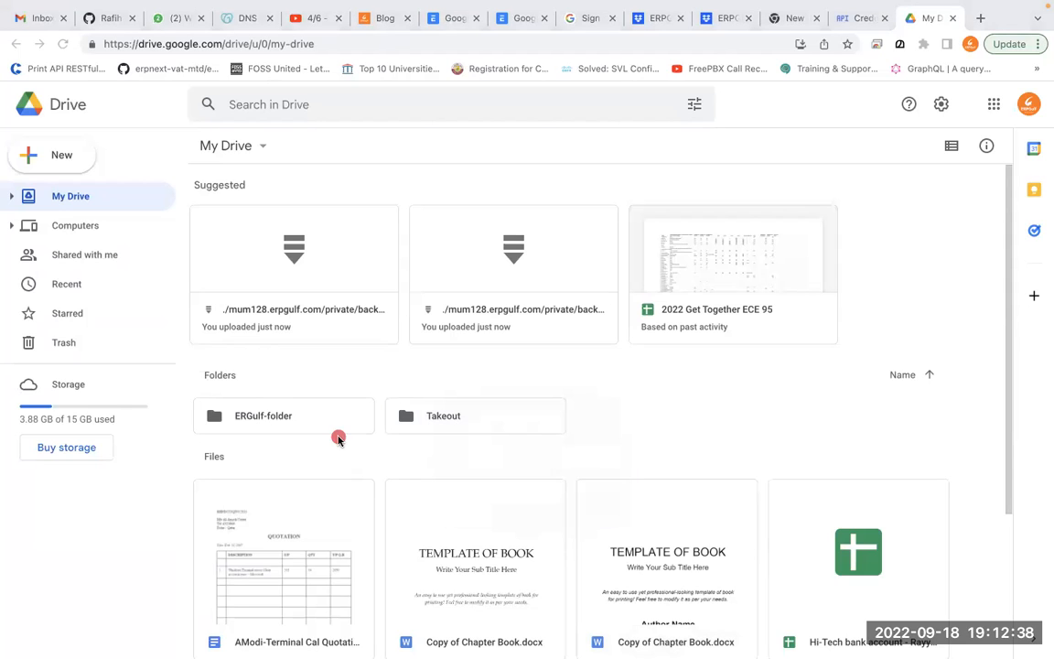
mouse_move(320, 361)
left_mouse_down()
mouse_move(195, 357)
mouse_move(338, 455)
mouse_move(301, 333)
mouse_move(204, 428)
mouse_move(228, 448)
left_mouse_up()
mouse_move(293, 373)
left_mouse_down()
mouse_move(204, 443)
mouse_move(325, 419)
mouse_move(287, 375)
left_mouse_up()
left_click(262, 421)
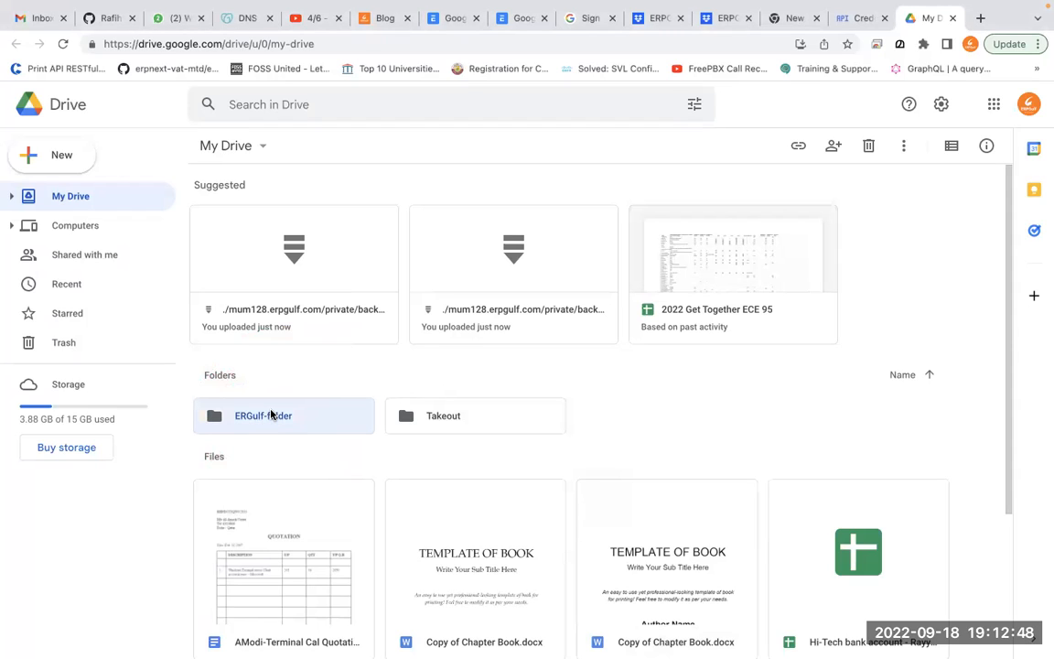
double_click(270, 415)
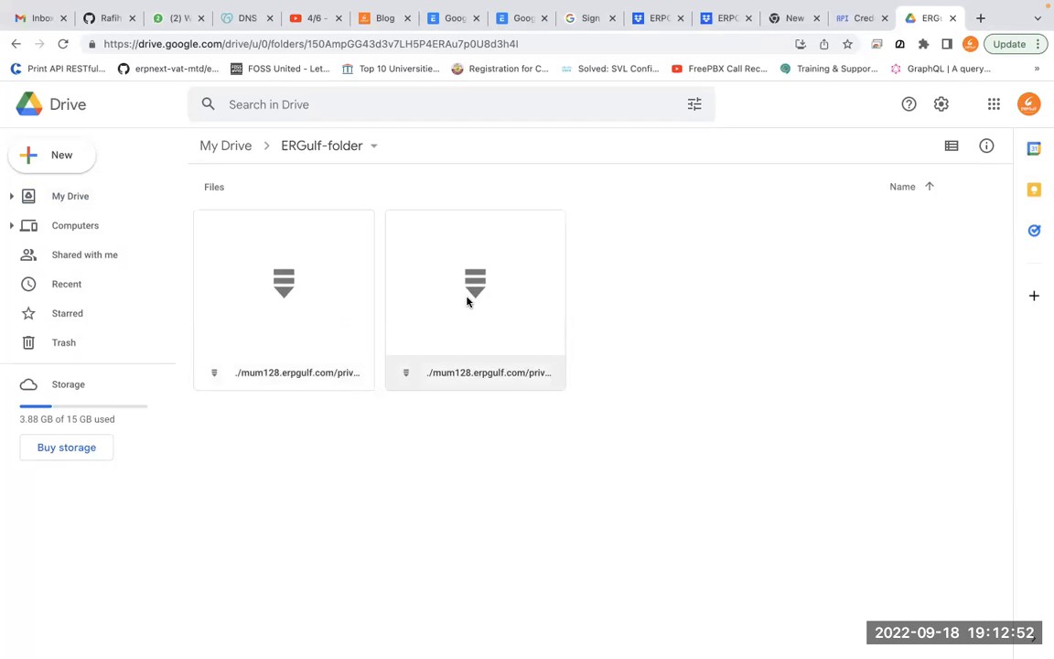
left_click(15, 45)
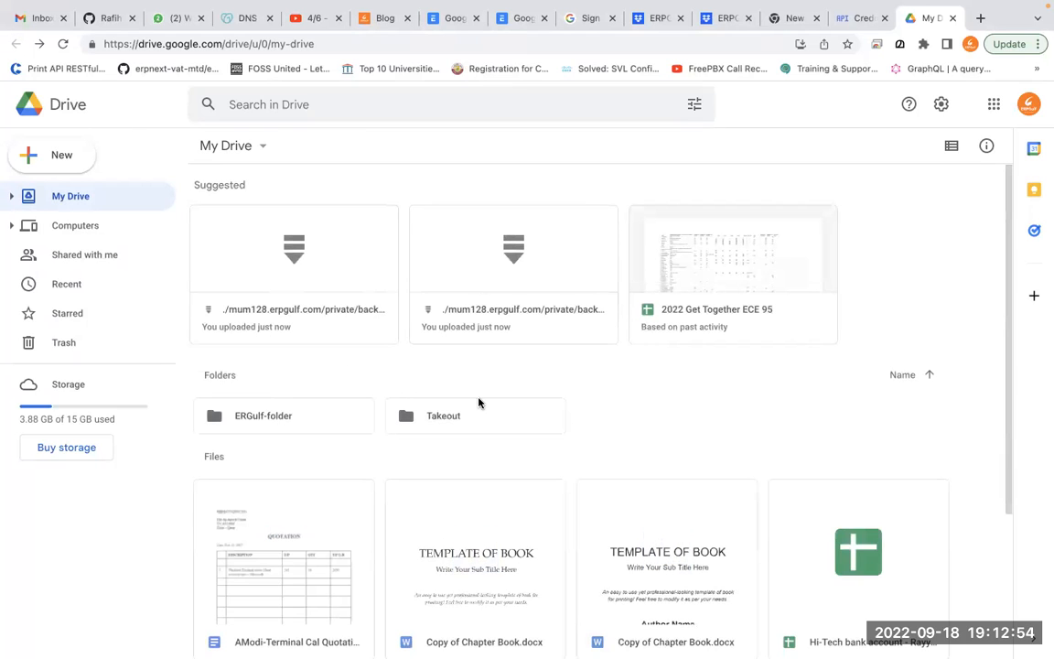
mouse_move(575, 646)
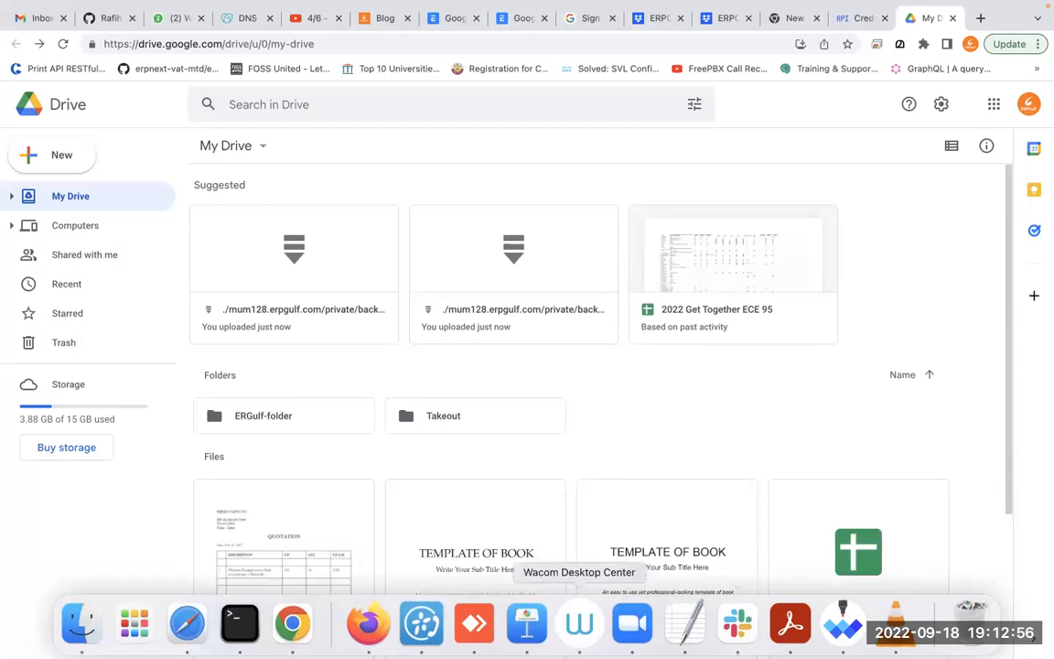
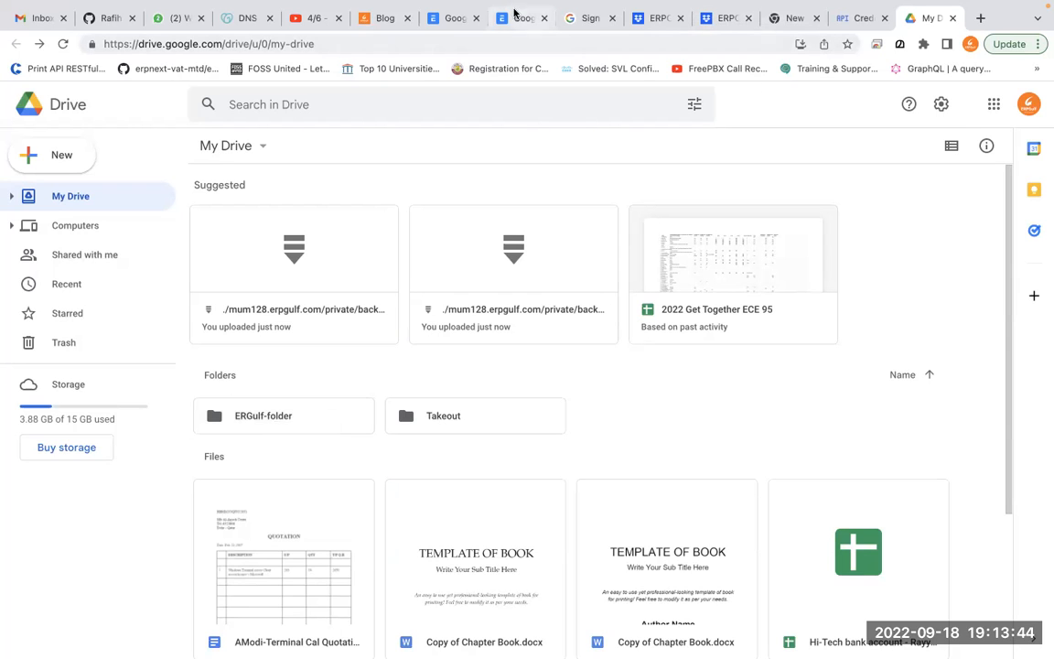
Switch back to the ERPNext Google Drive settings, showing ERGulf-folder and Daily frequency
left_click(508, 20)
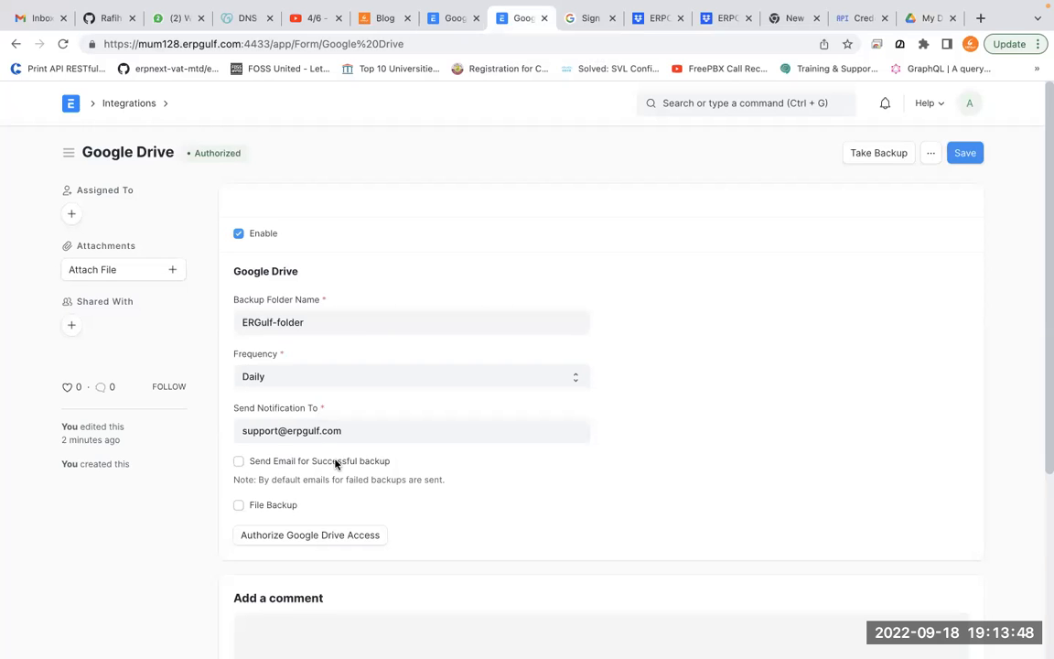
Tick 'Send Email for Successful backup' and 'File Backup', try saving, and dismiss the document-modified error
left_click(299, 464)
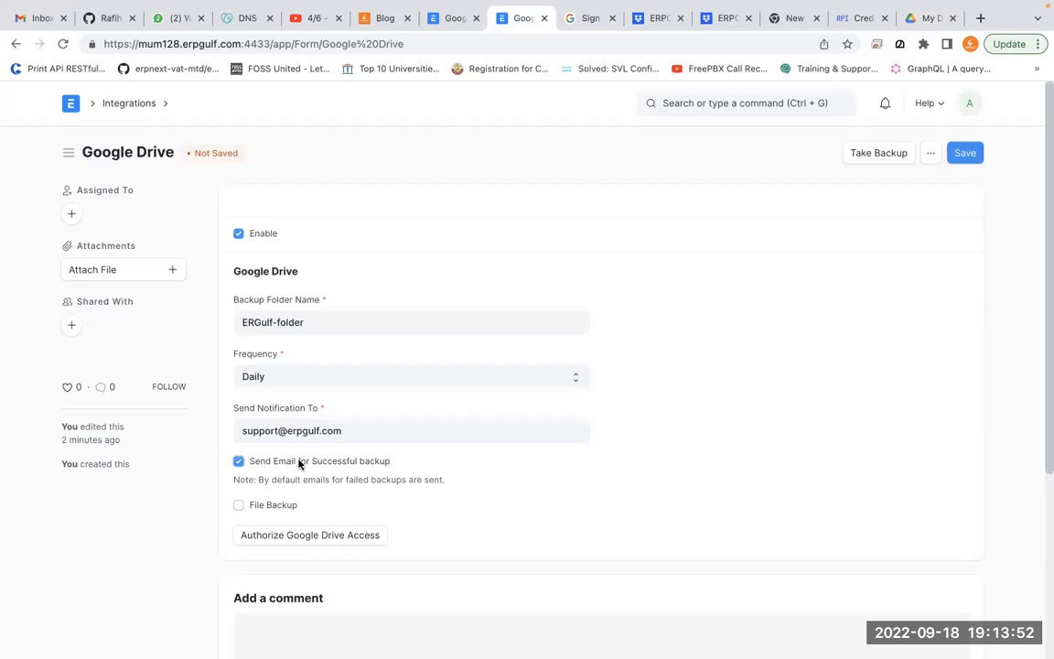
left_click(276, 512)
left_click(963, 155)
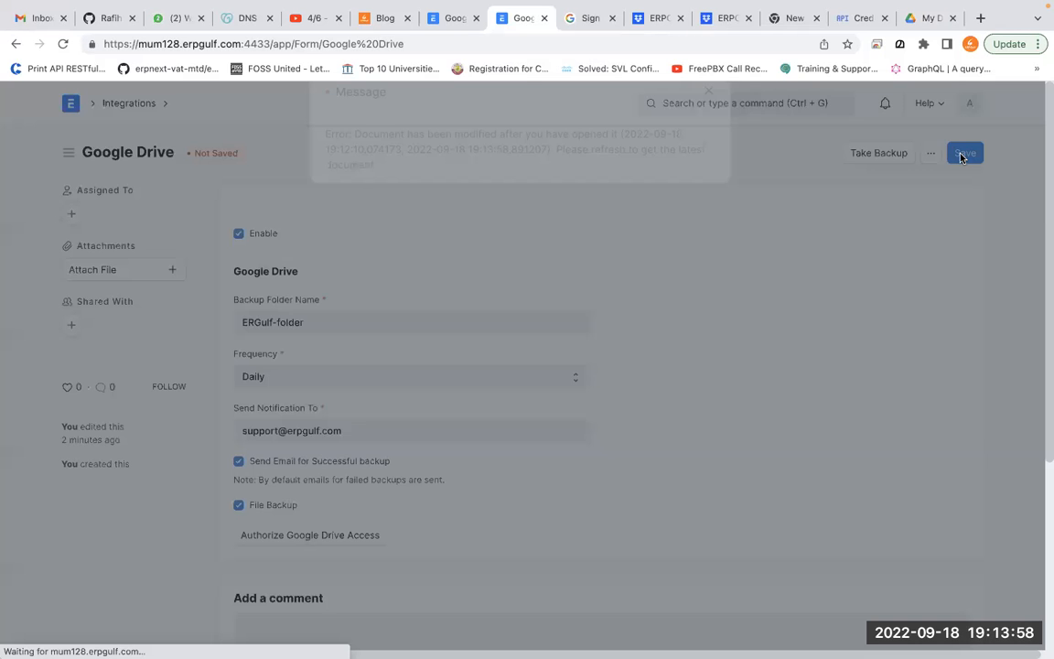
left_click(711, 129)
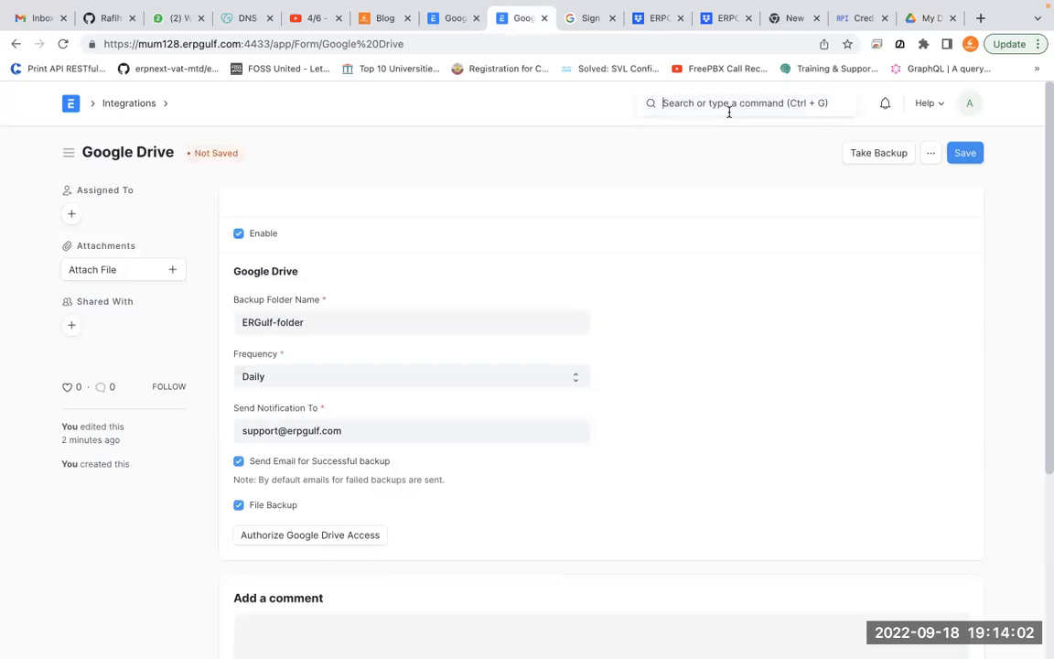
Go through Settings to the Email Account list and begin a new email account
left_click(728, 106)
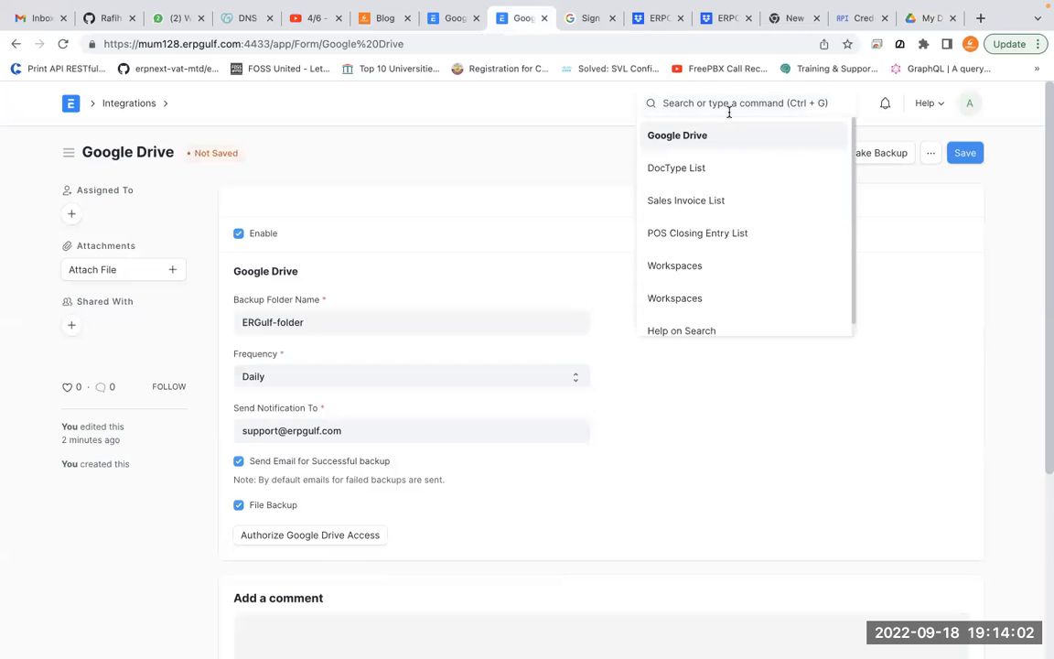
type("email")
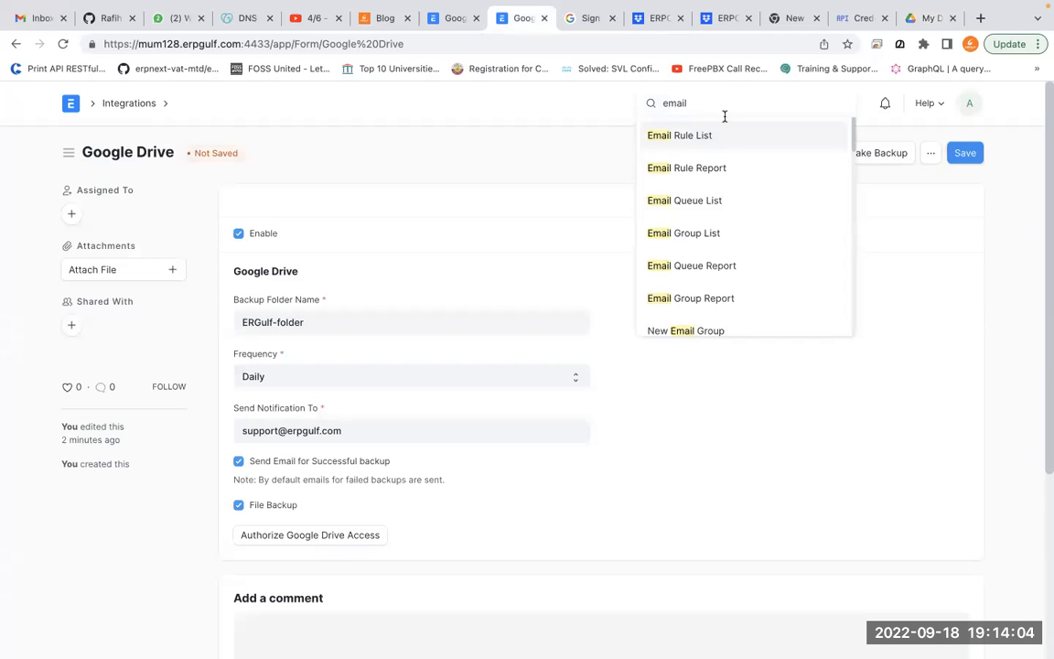
key("BackSpace")
key("BackSpace")
type("setting")
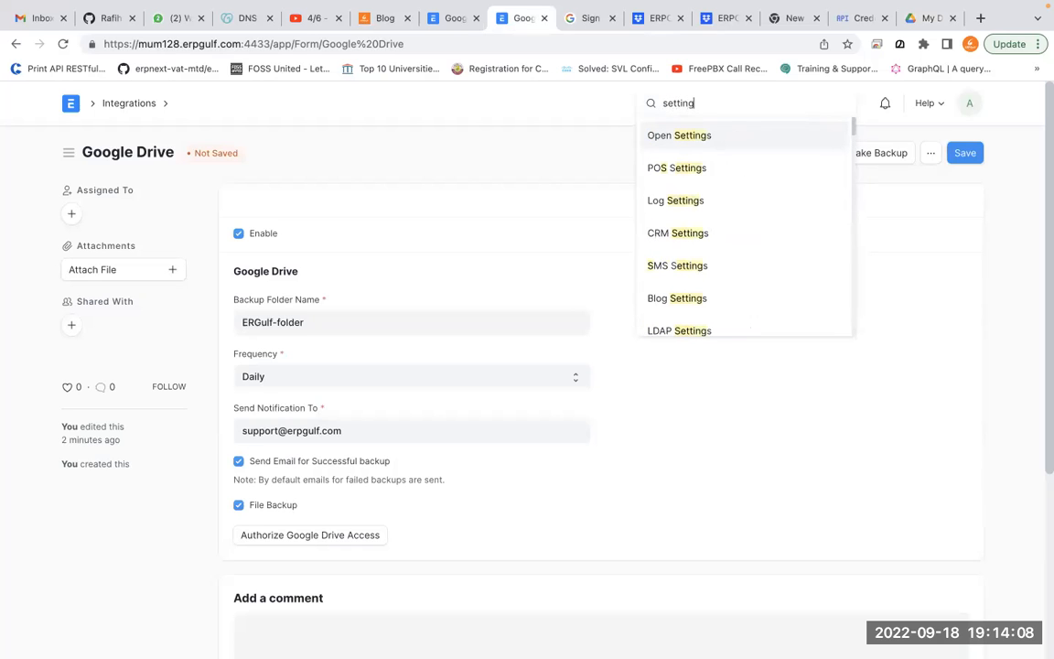
left_click(709, 137)
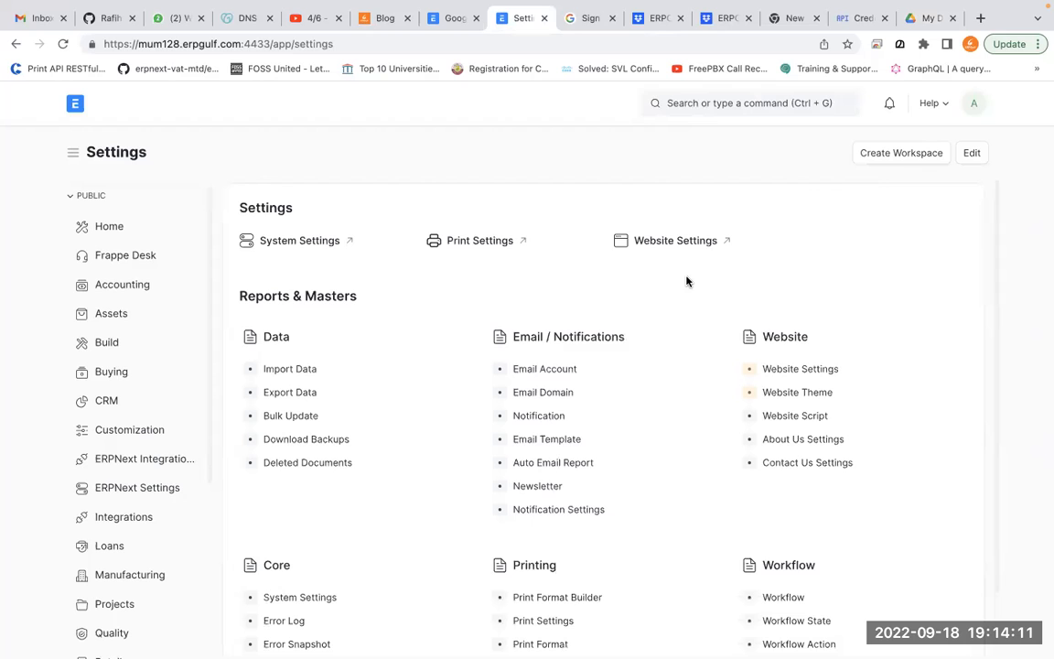
left_click(548, 370)
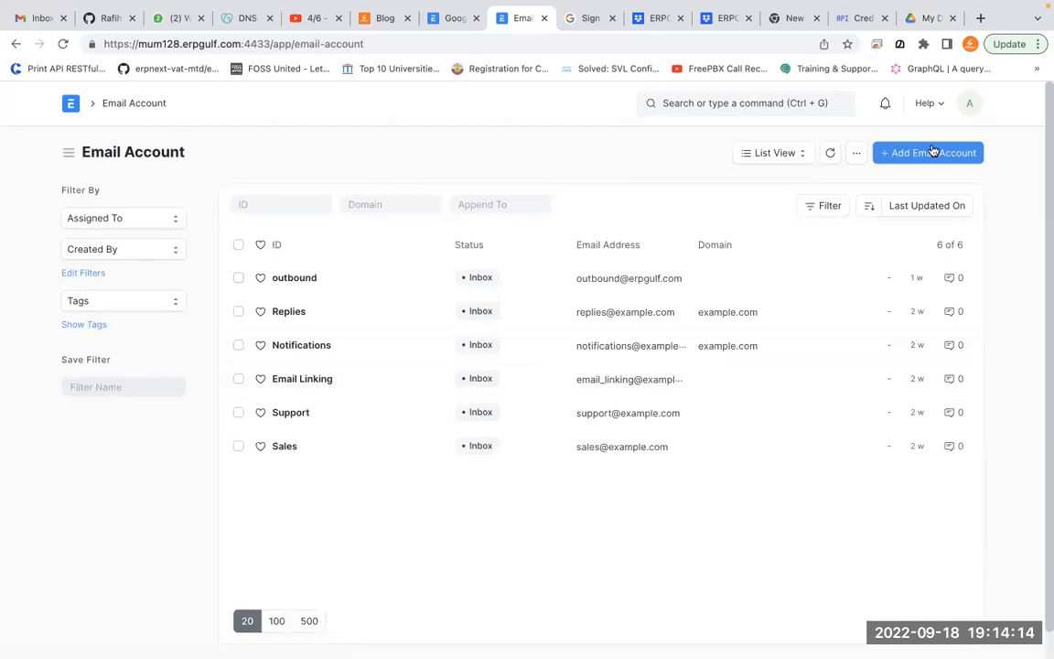
left_click(934, 151)
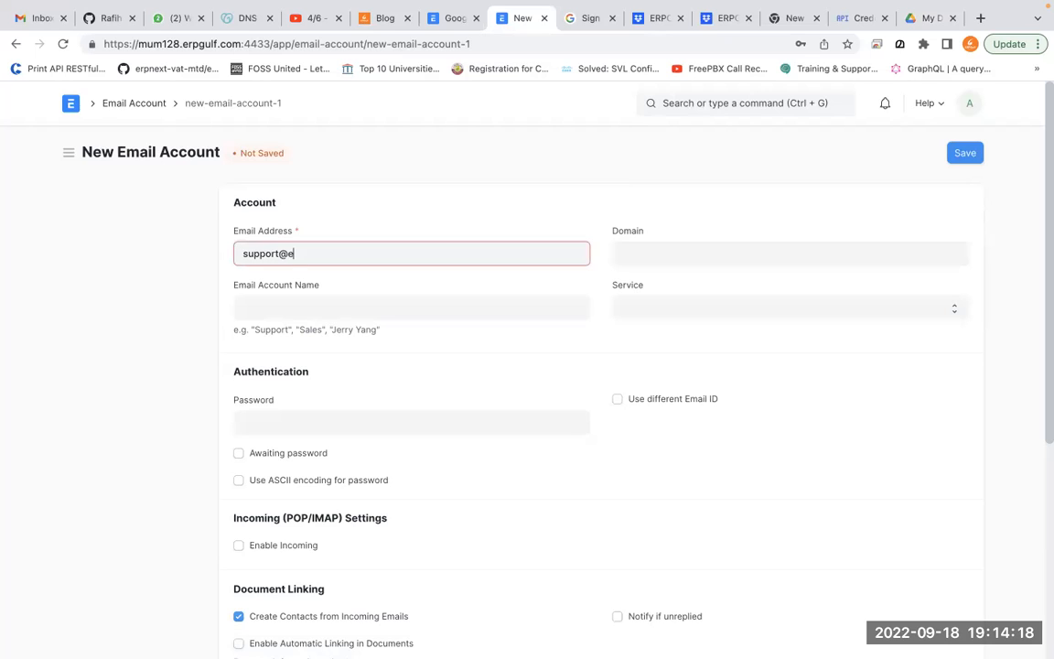
Enter the support e-mail address and paste it as the Email Account Name
key("Tab")
key("super+v")
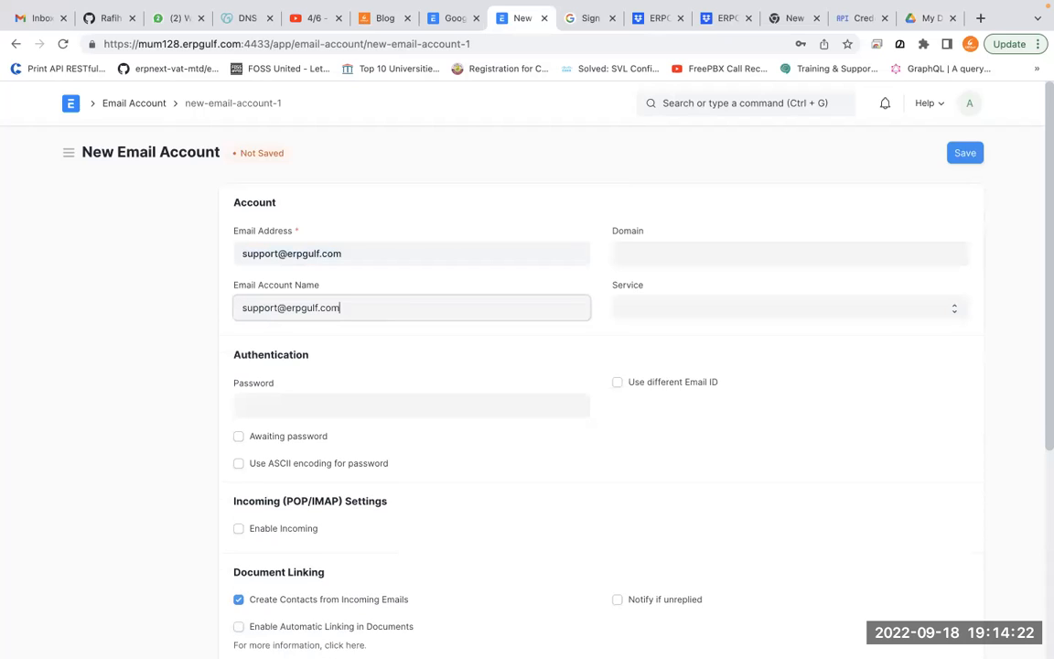
left_click(884, 311)
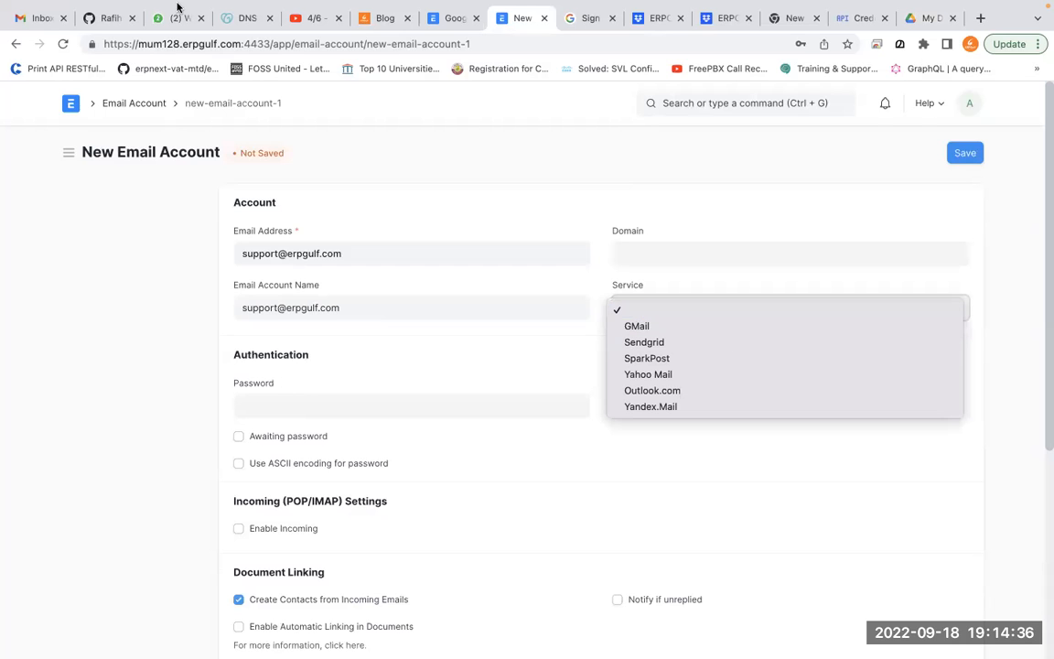
Tick Enable Outgoing and choose GMail as the mail service
left_click(412, 245)
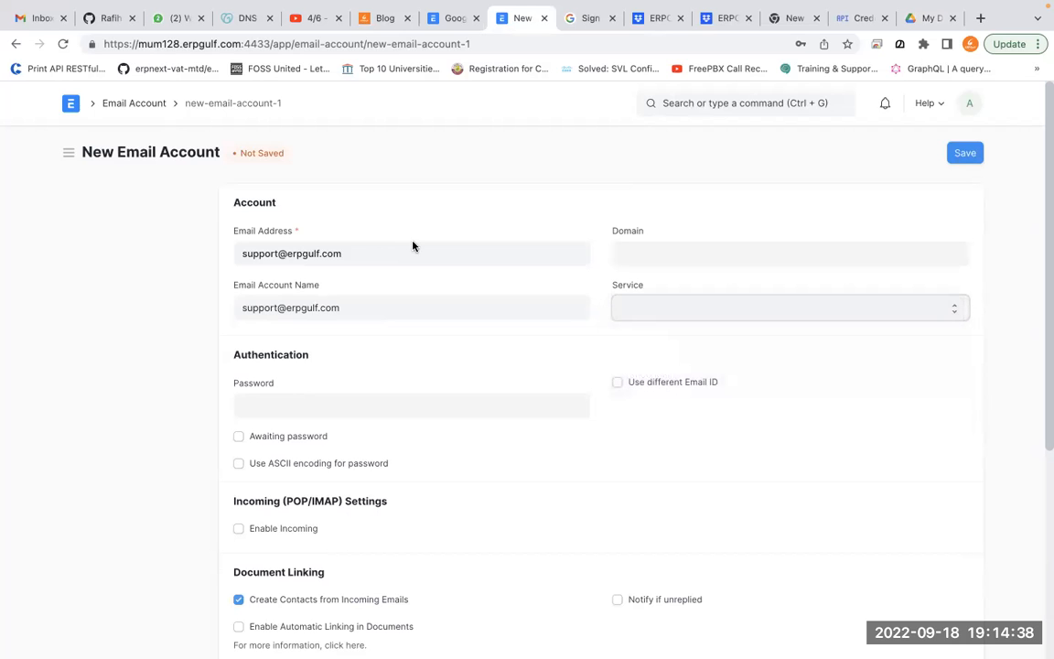
scroll(482, 461, "down", 5)
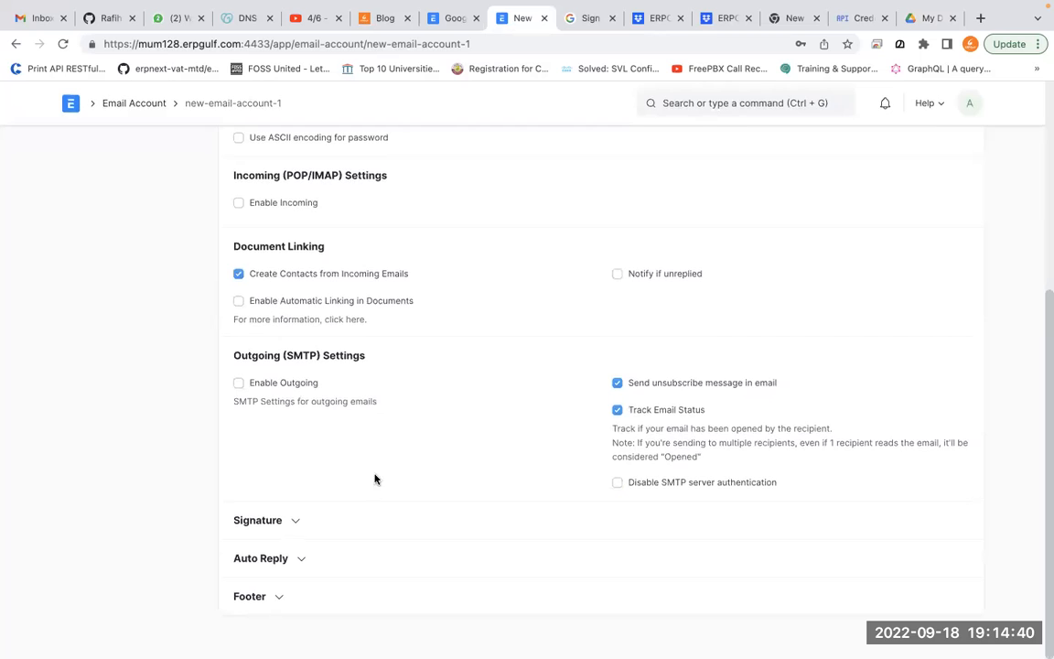
left_click(301, 382)
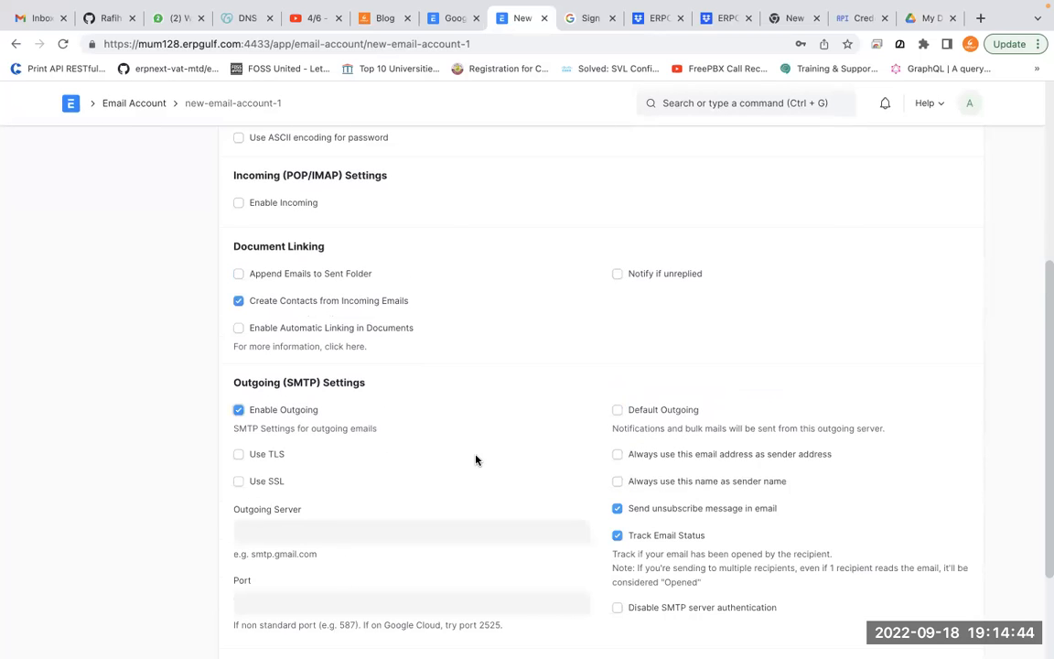
scroll(474, 458, "up", 4)
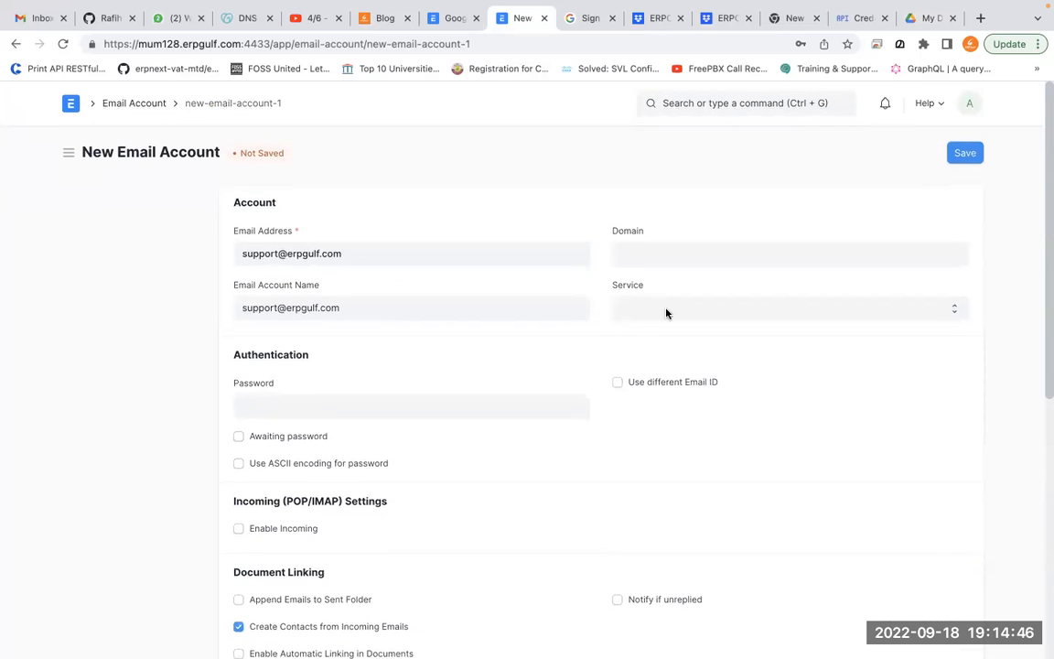
left_click(714, 314)
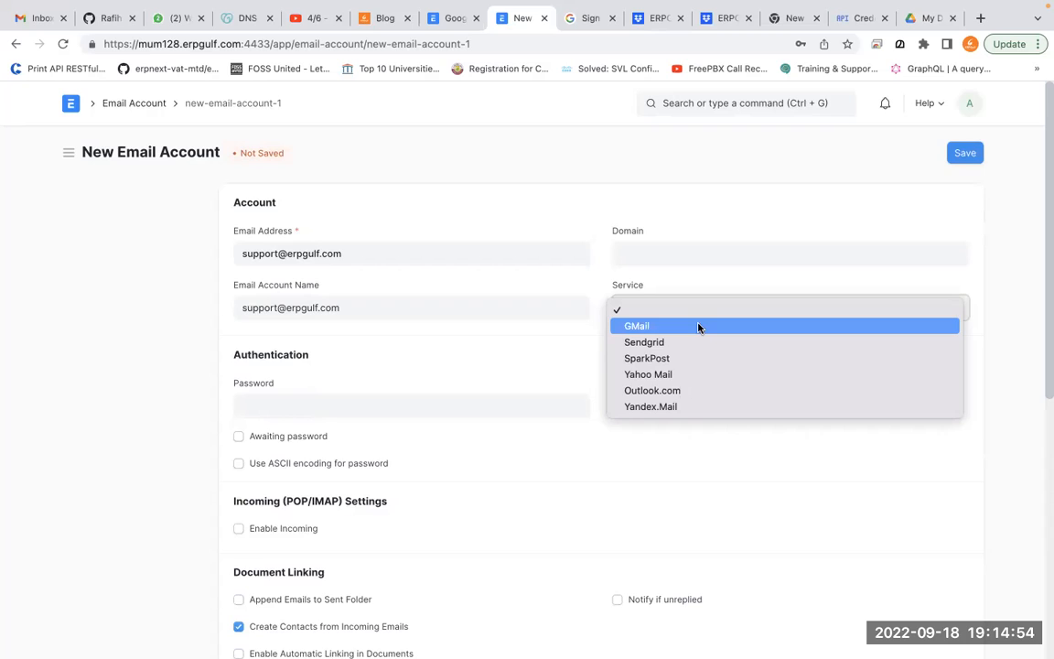
left_click(698, 327)
Set the authentication method to OAuth
scroll(597, 448, "down", 2)
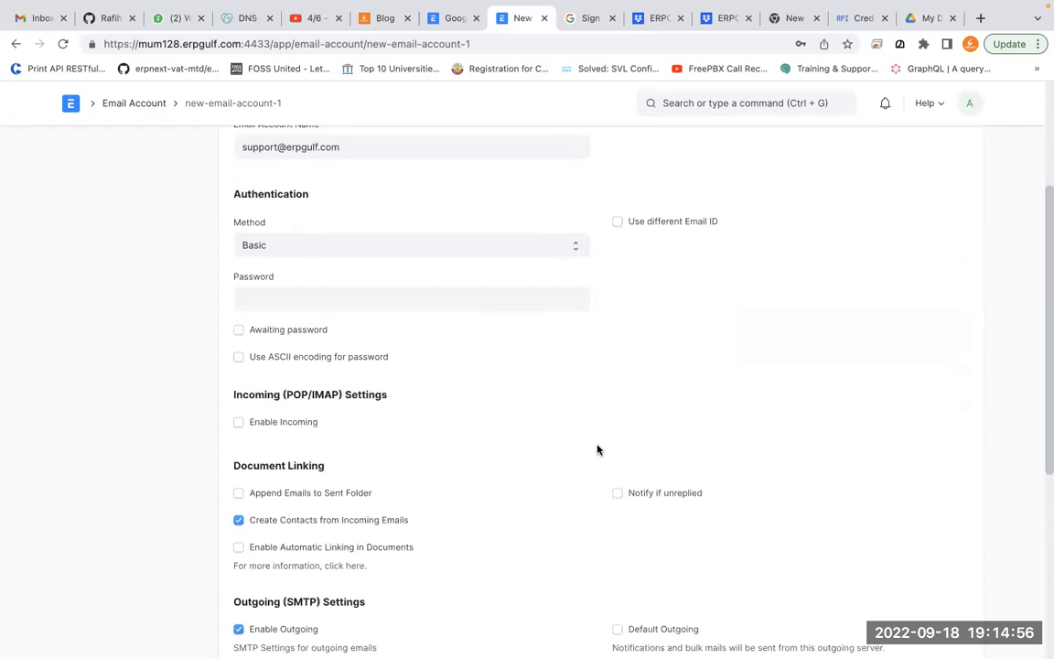
scroll(598, 448, "down", 1)
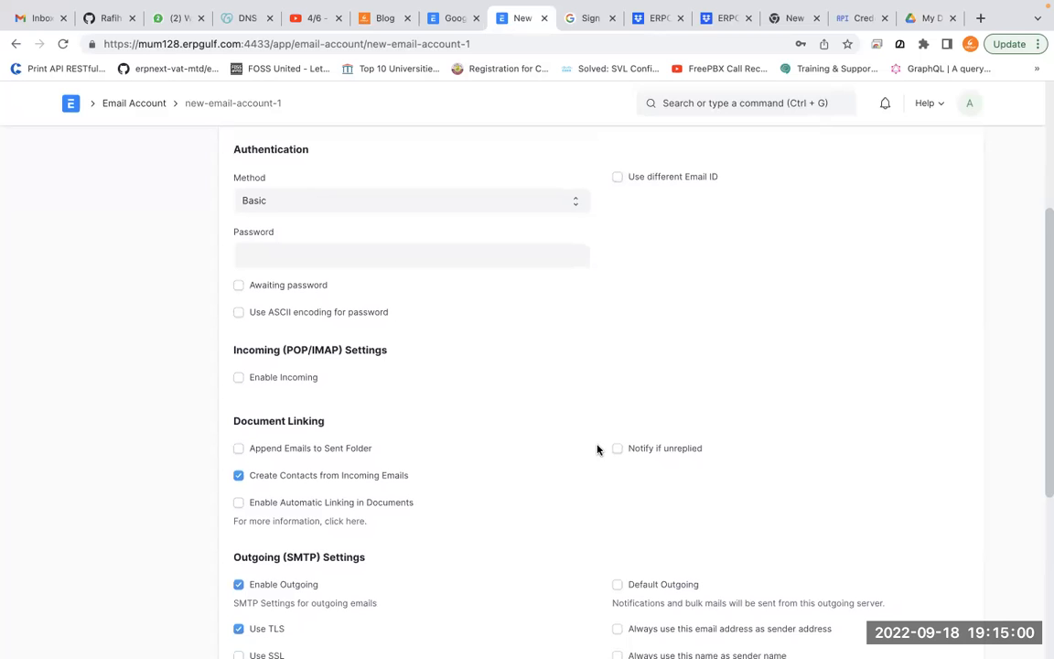
scroll(597, 449, "down", 1)
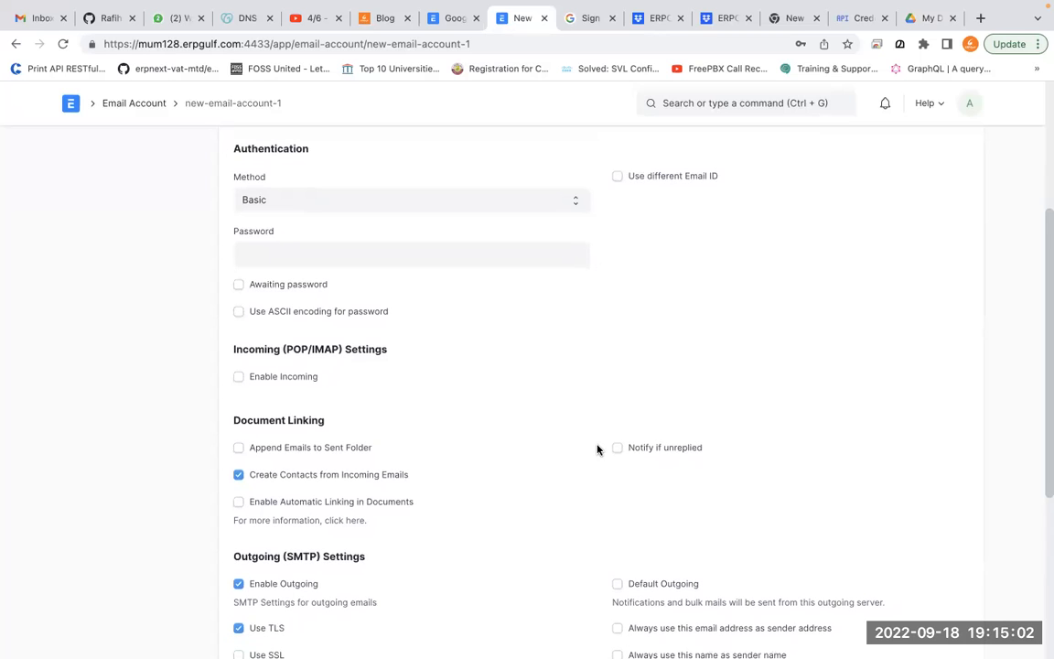
scroll(597, 448, "up", 2)
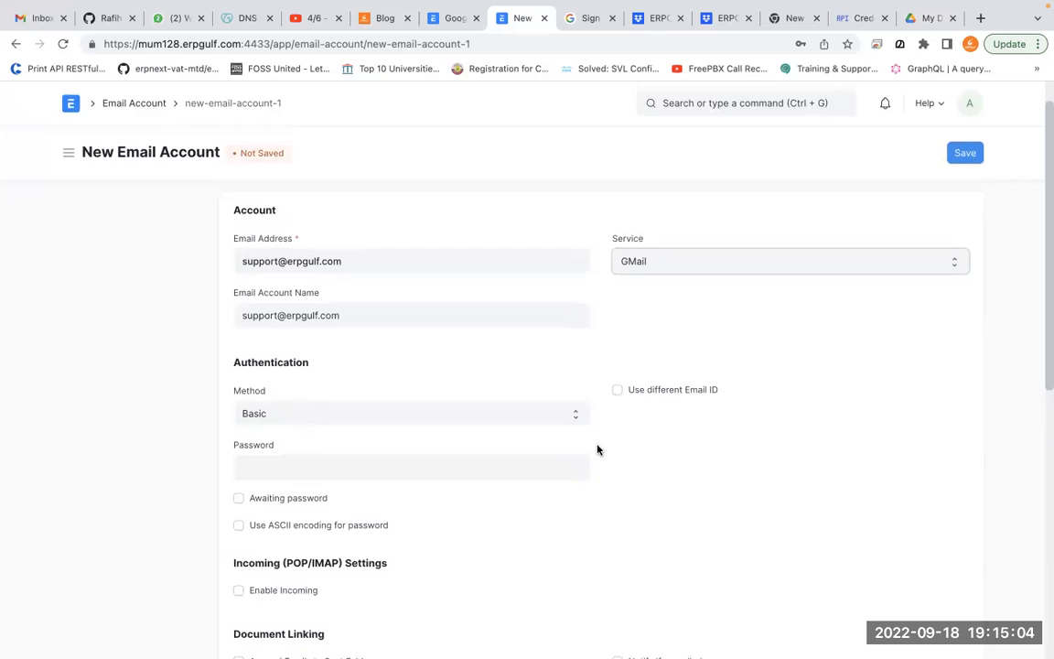
scroll(596, 449, "down", 2)
scroll(597, 448, "up", 1)
left_click(536, 348)
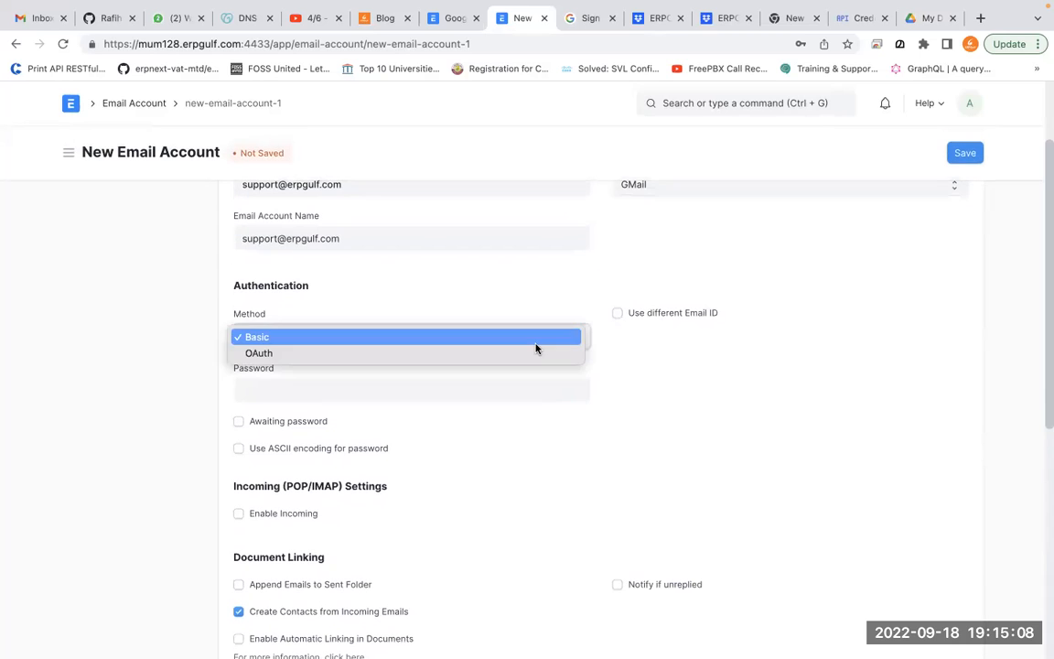
left_click(536, 352)
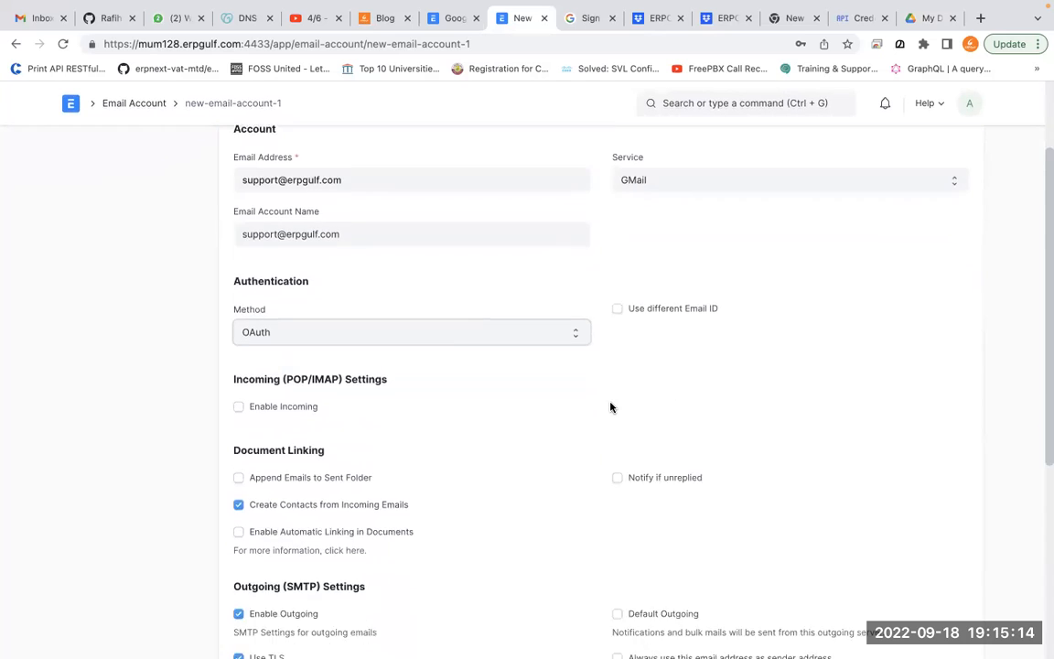
Tick Default Outgoing for the GMail account, which uses smtp.gmail.com on port 587 with TLS
scroll(611, 407, "down", 2)
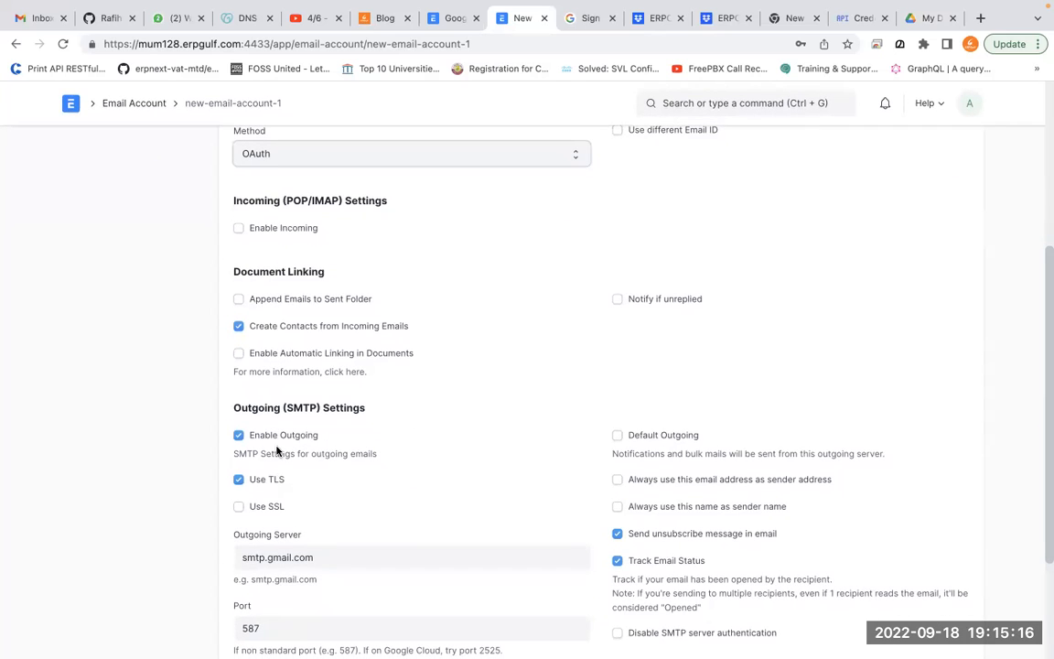
left_click(636, 435)
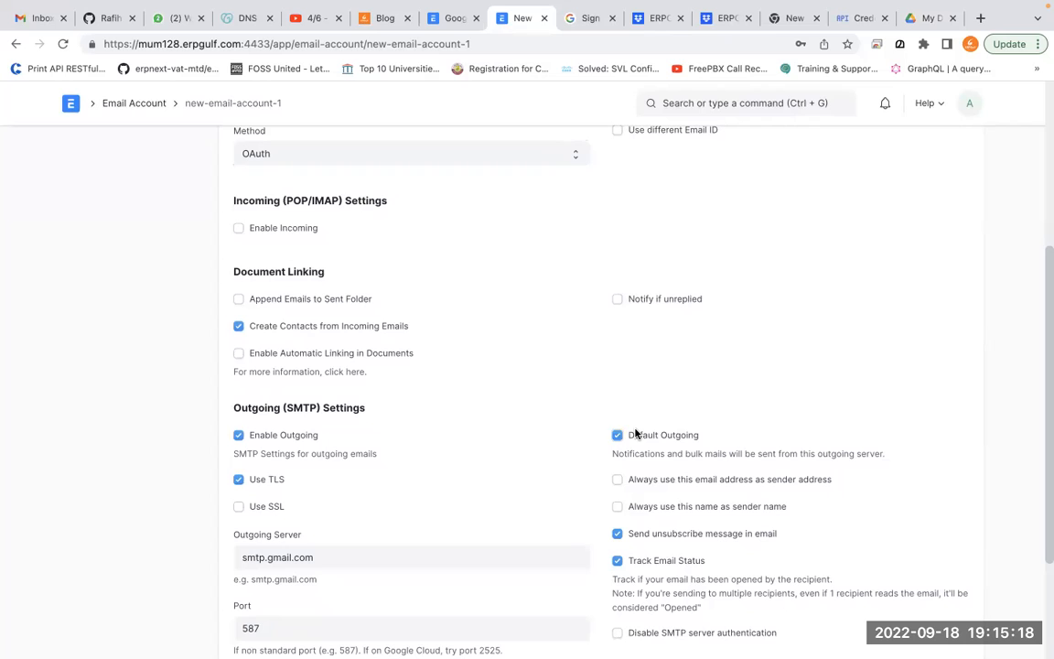
key("alt+Tab")
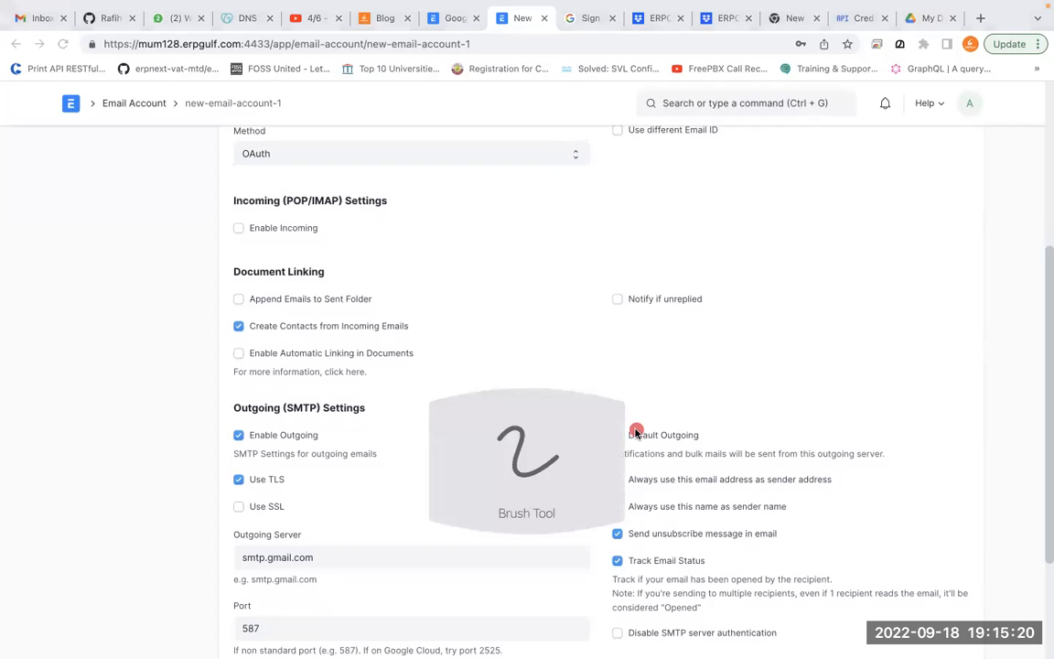
mouse_move(706, 418)
left_mouse_down()
mouse_move(588, 373)
mouse_move(736, 426)
mouse_move(708, 409)
mouse_move(684, 371)
mouse_move(757, 432)
left_mouse_up()
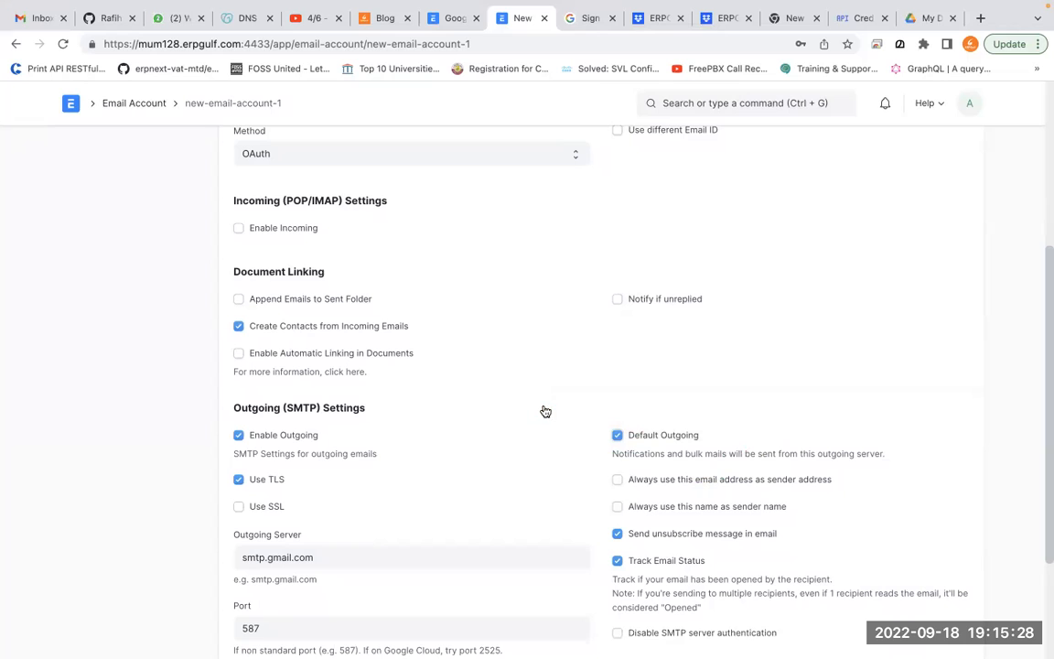
scroll(610, 439, "down", 5)
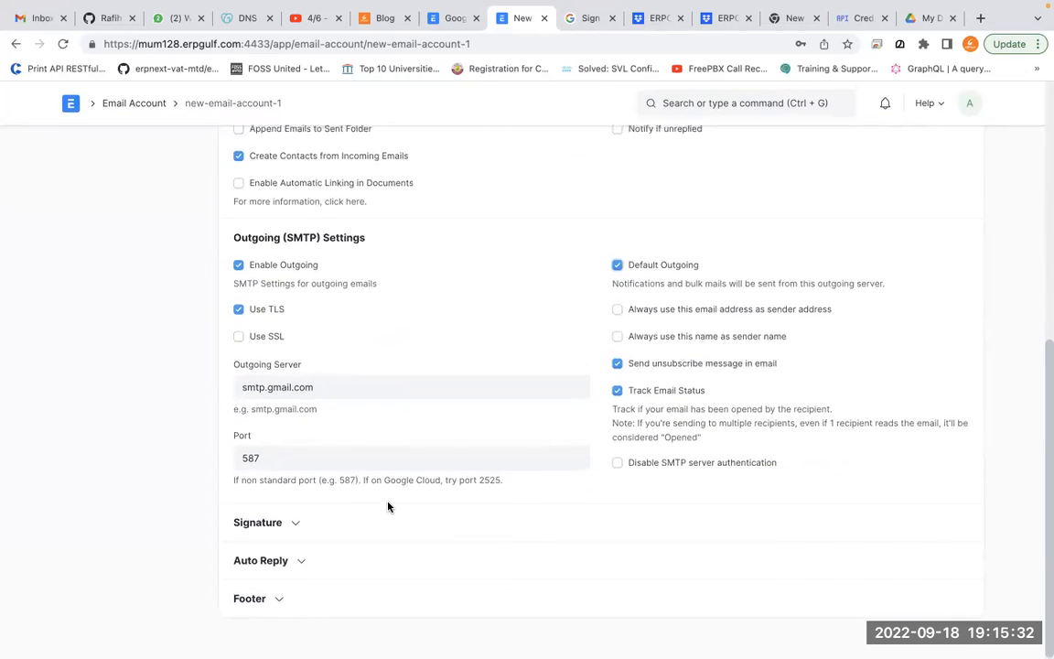
scroll(388, 506, "up", 10)
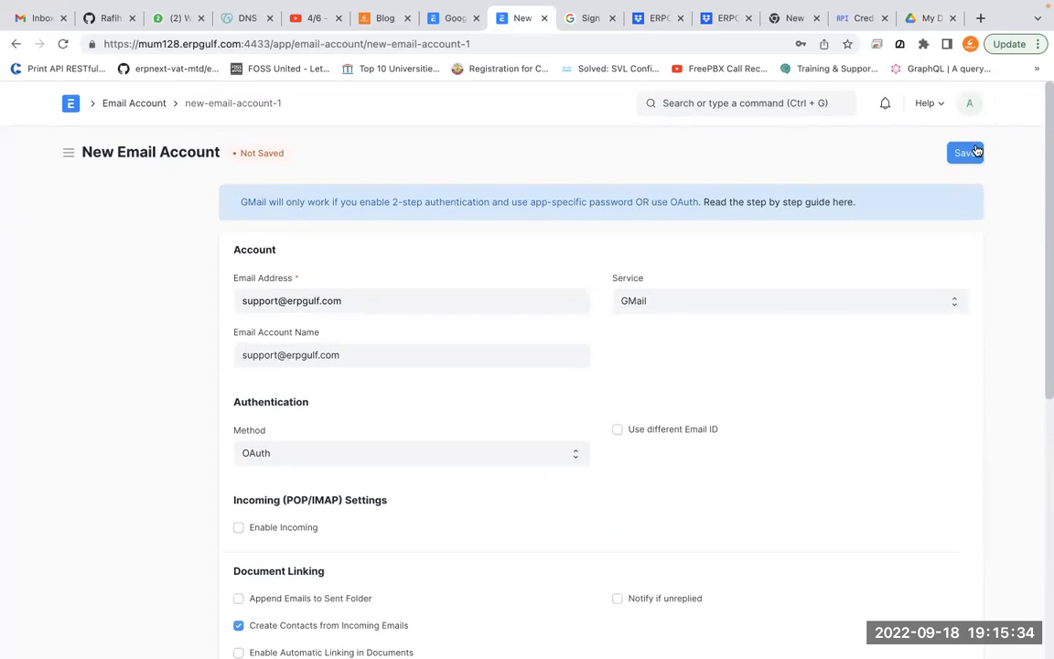
Save the account and grant Google access to the unverified erpgulf.com app via Advanced
left_click(964, 153)
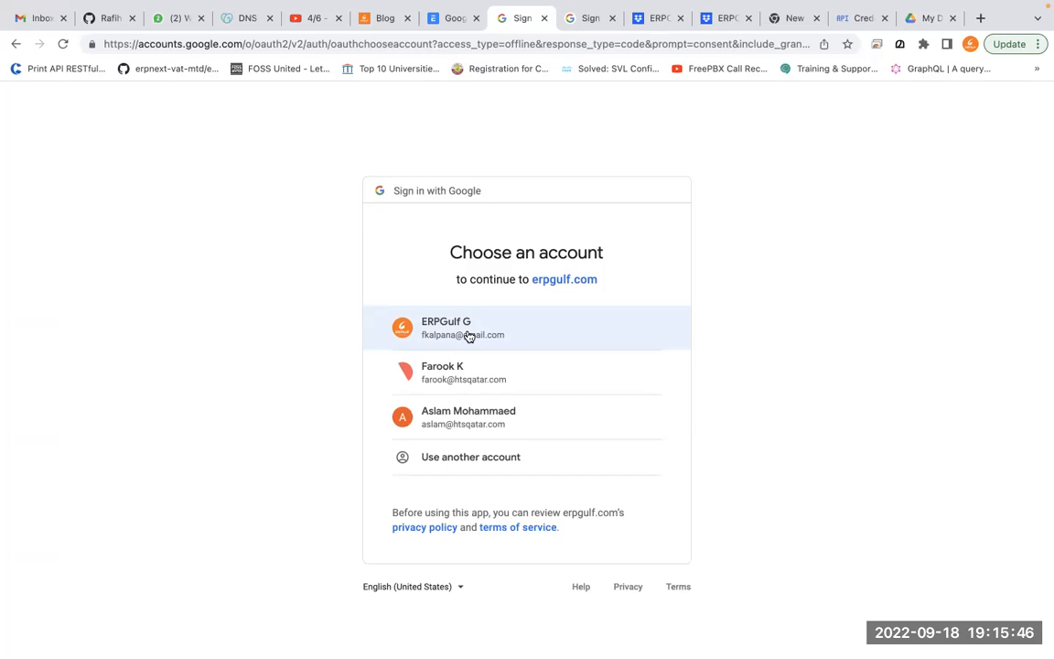
left_click(467, 336)
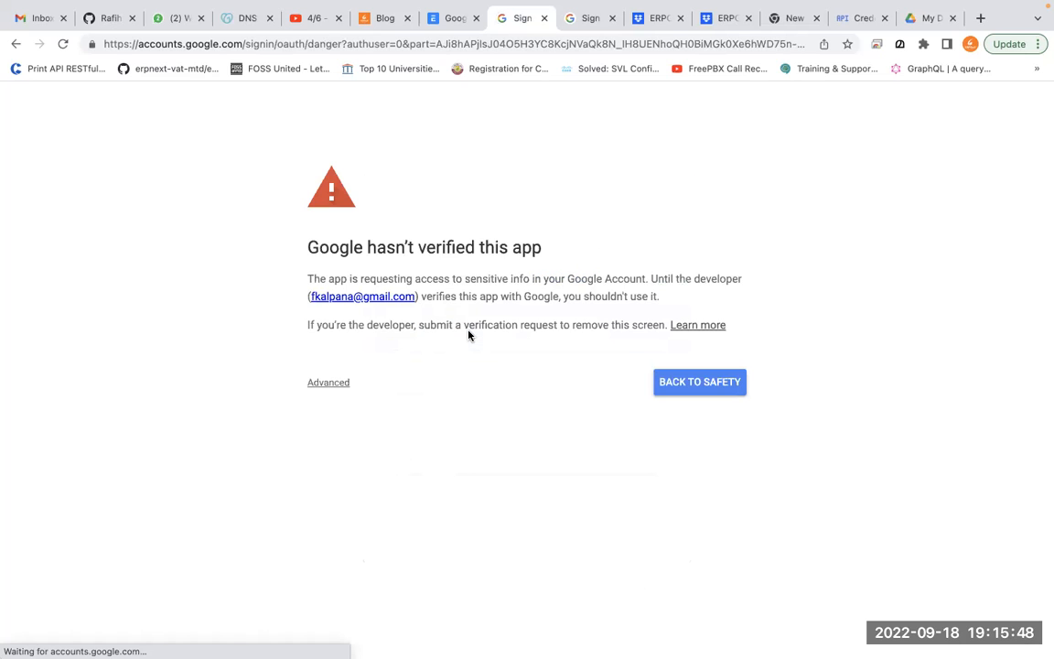
left_click(331, 383)
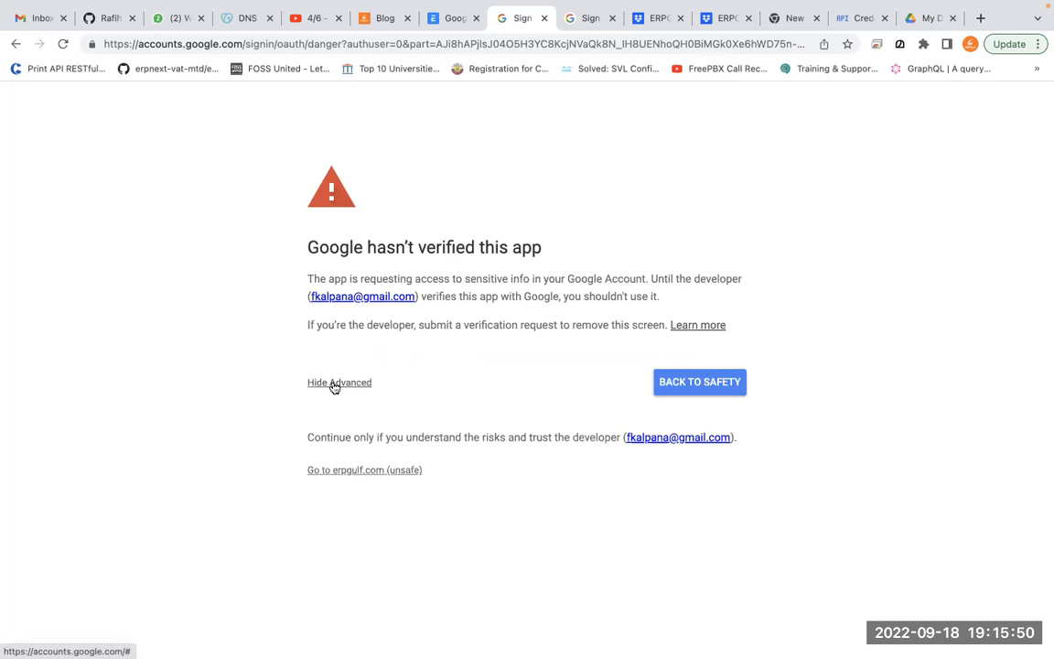
left_click(373, 470)
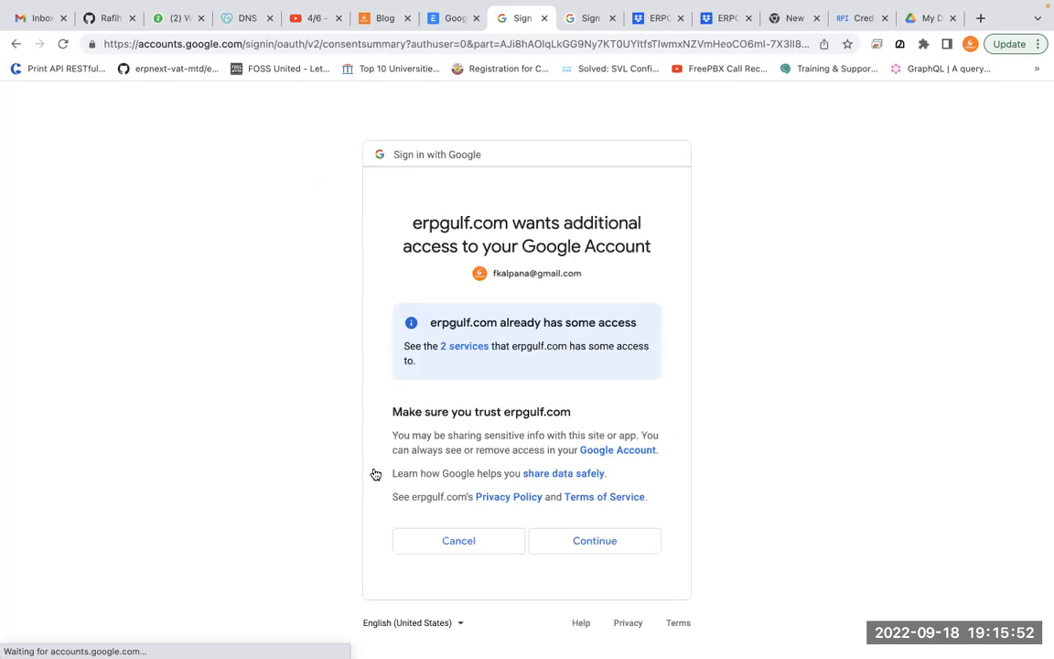
left_click(468, 347)
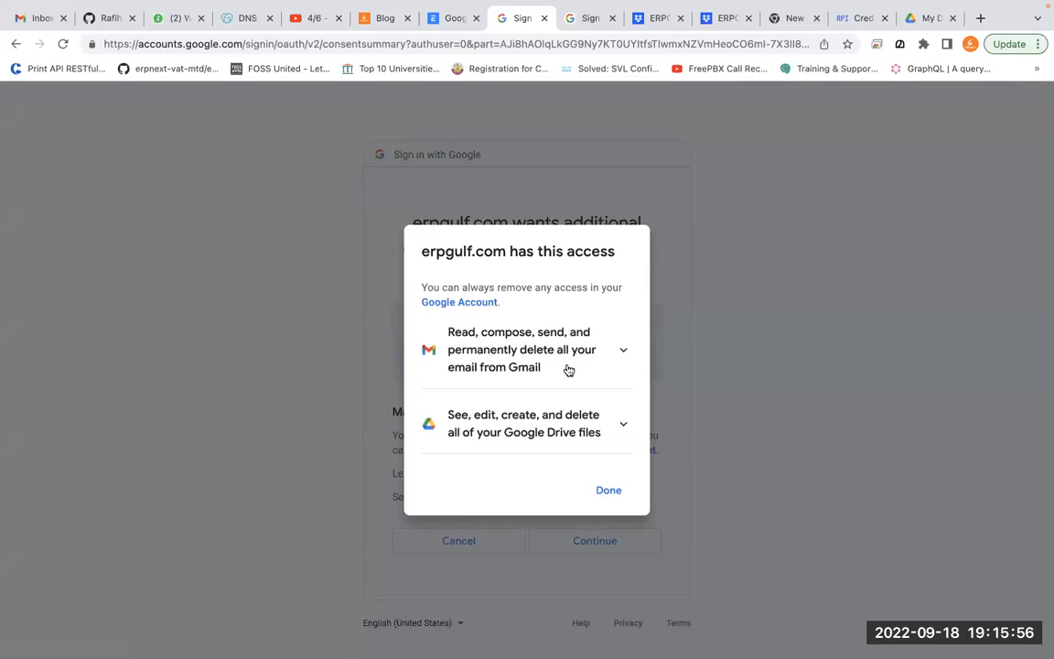
left_click(611, 492)
left_click(593, 544)
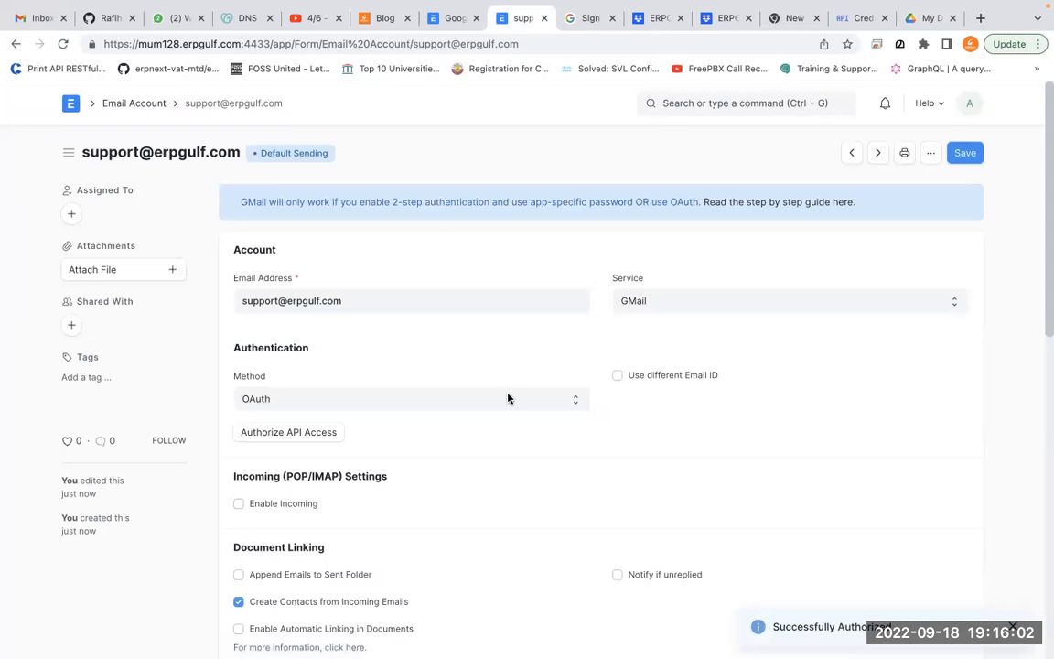
Create another email account with Outlook.com as its service, prefilling smtp-mail.outlook.com port 587
left_click(148, 105)
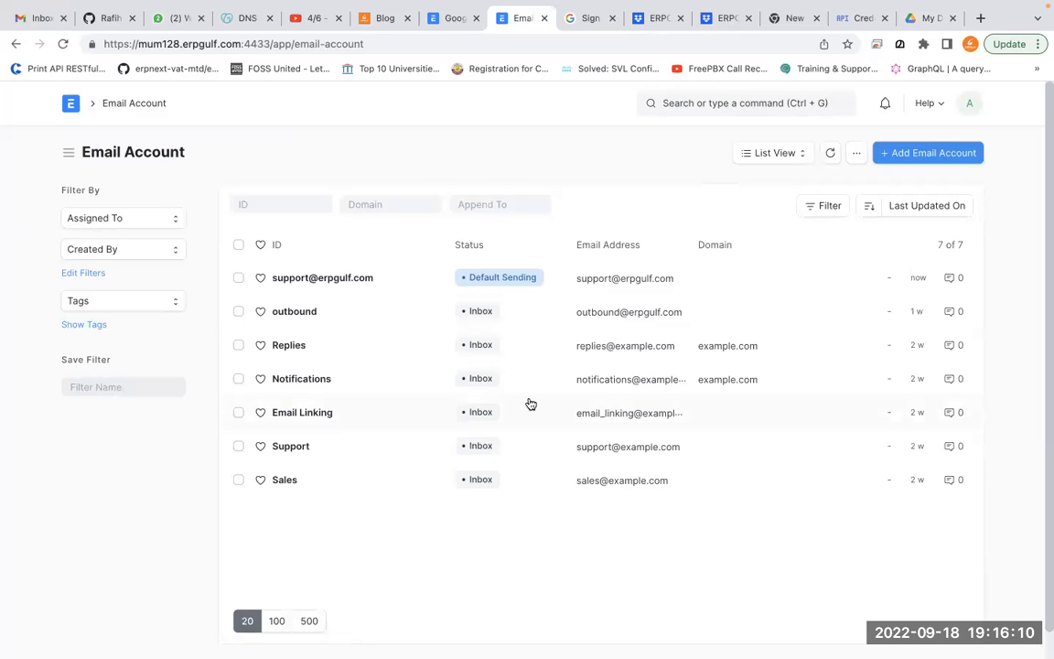
left_click(946, 155)
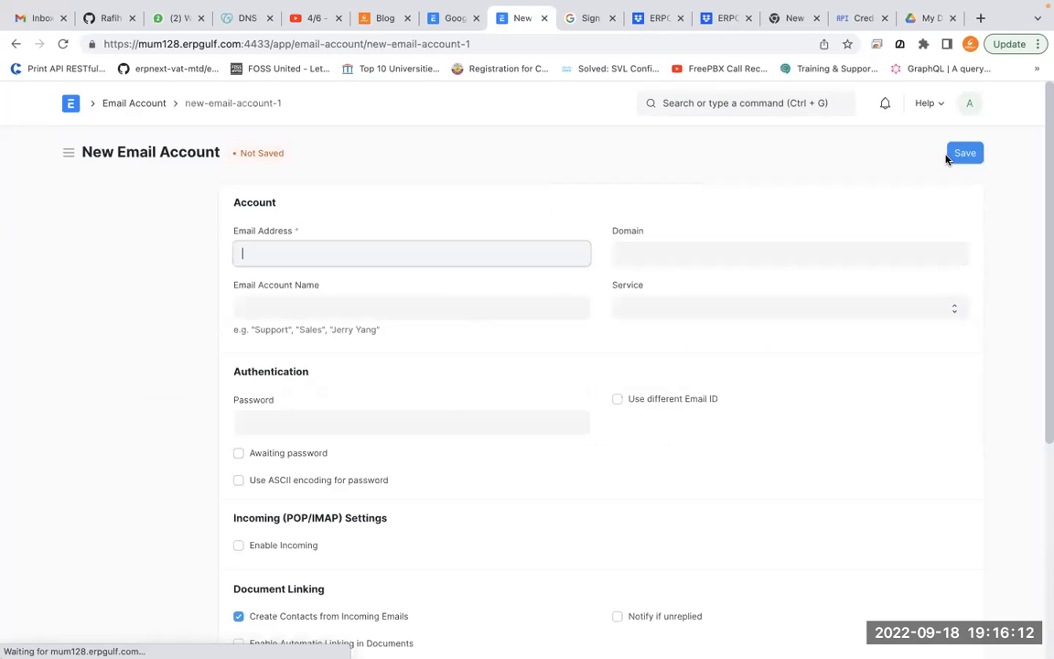
left_click(746, 313)
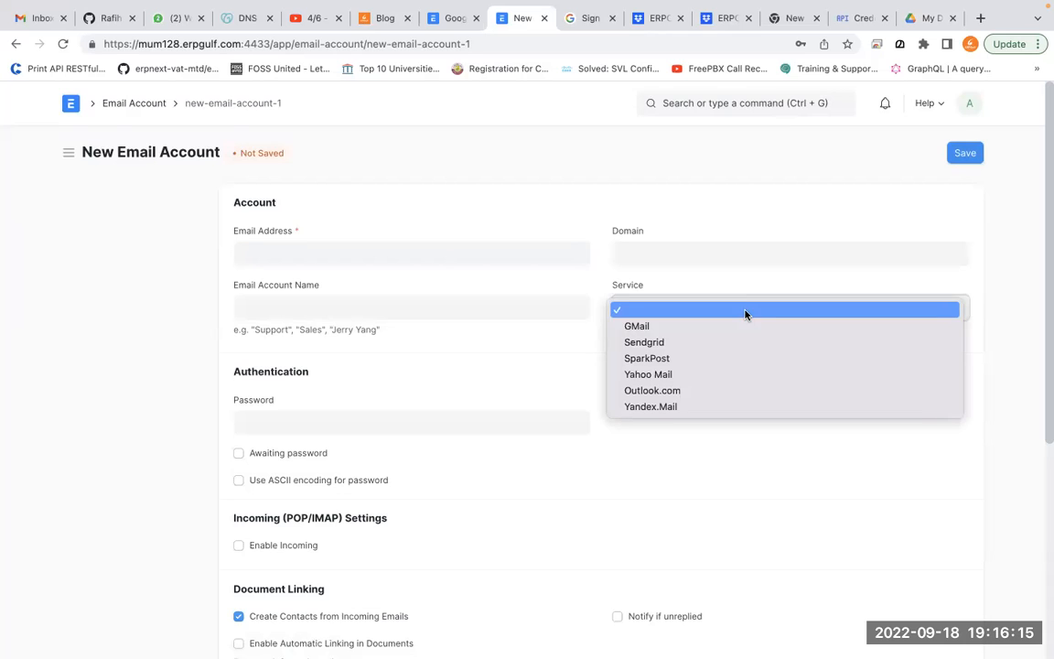
left_click(728, 399)
scroll(727, 399, "down", 1)
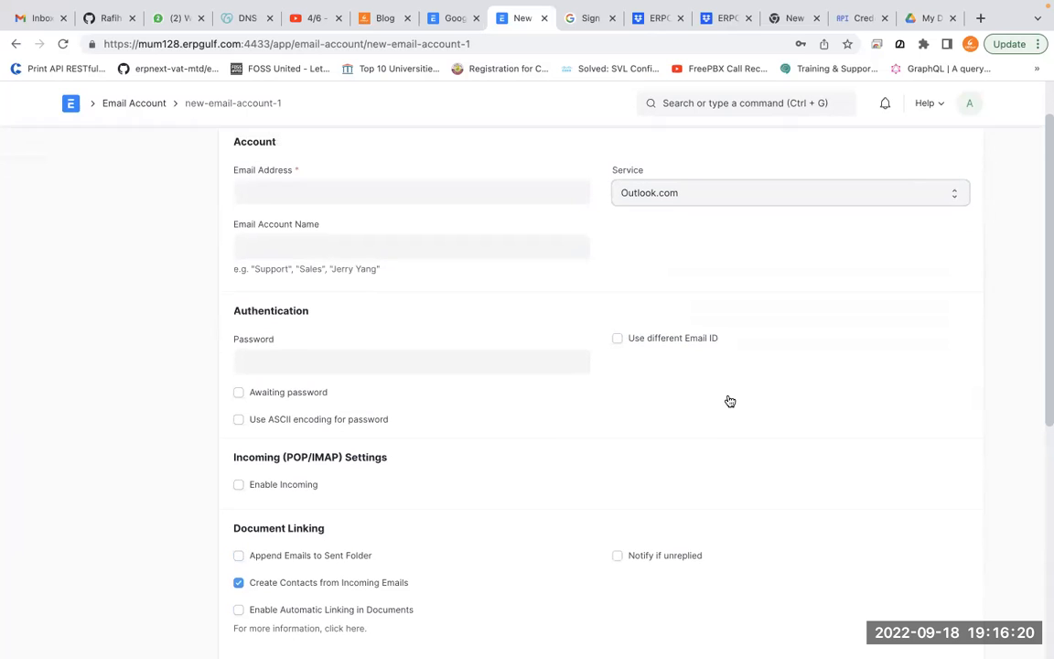
scroll(728, 400, "down", 1)
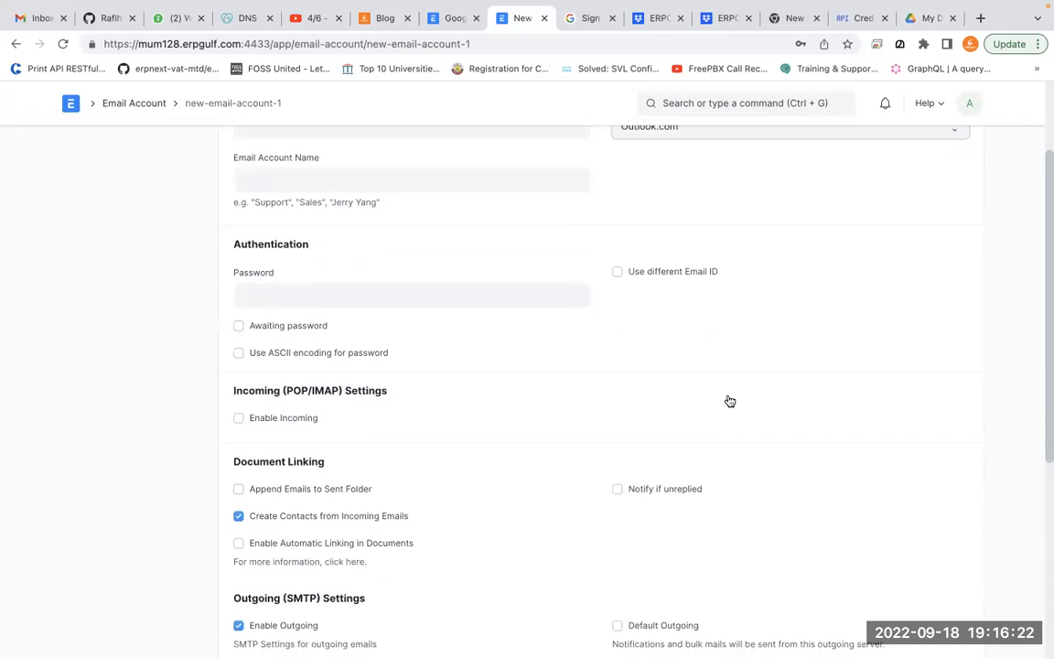
scroll(727, 412, "up", 1)
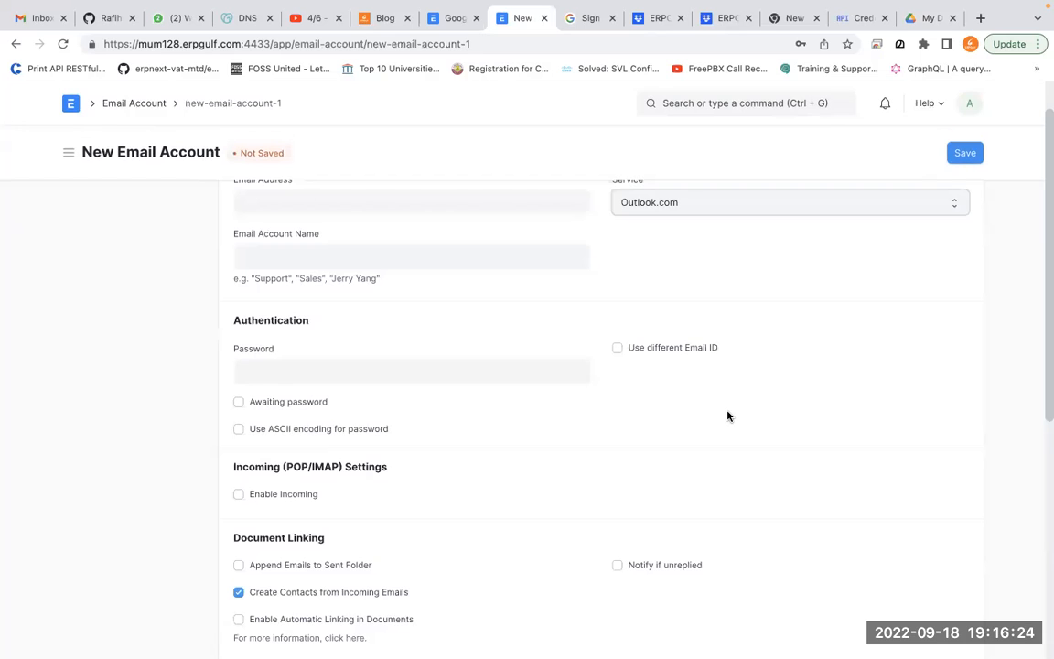
scroll(727, 417, "down", 4)
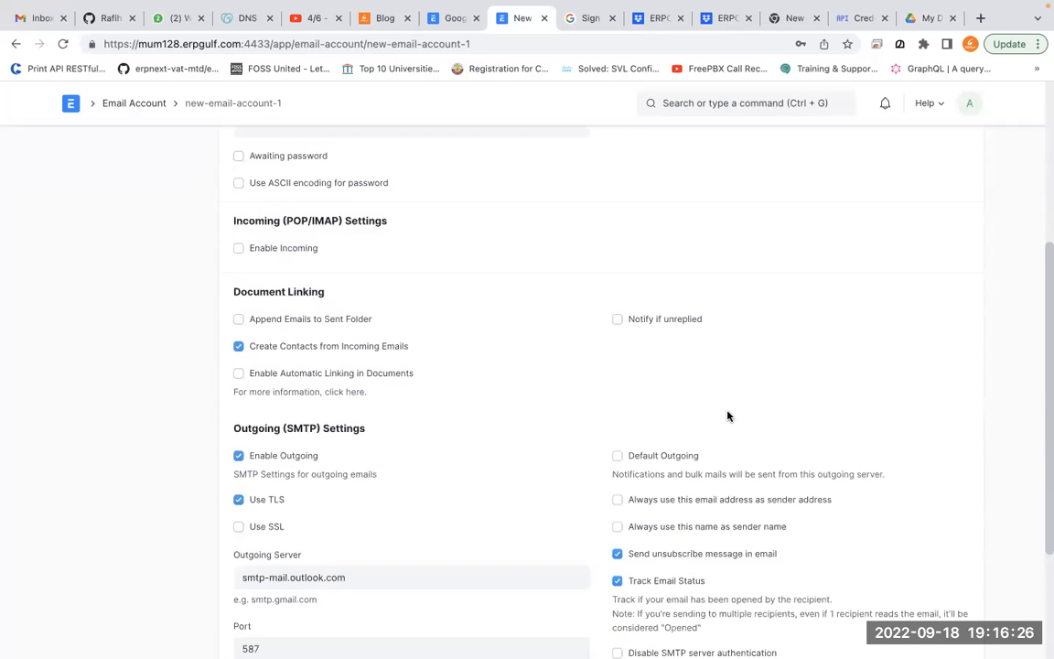
scroll(728, 416, "down", 1)
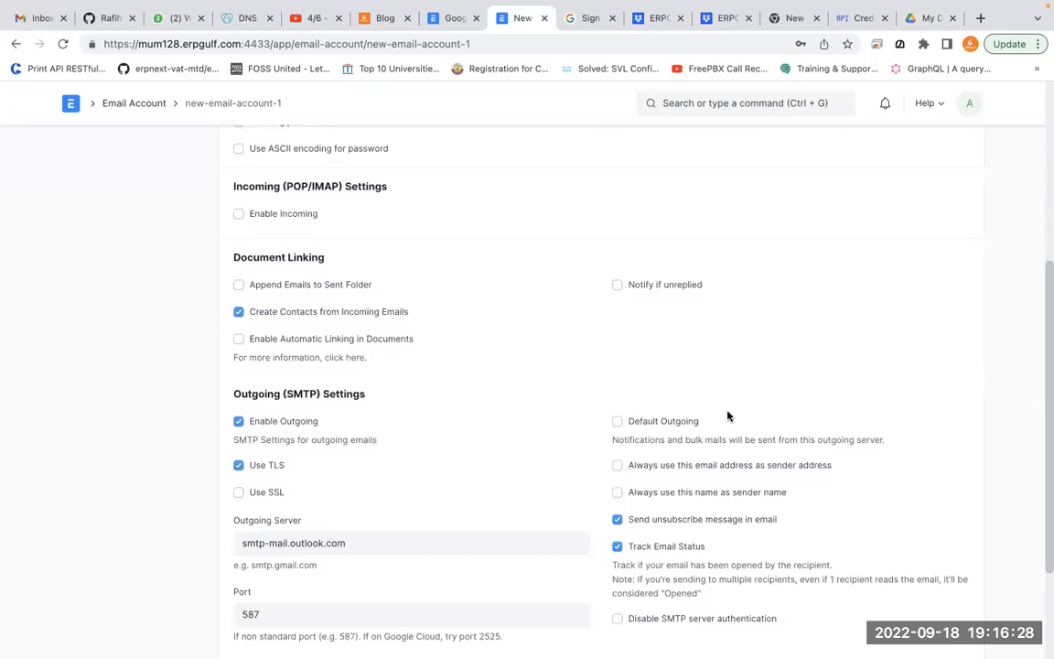
scroll(729, 416, "down", 3)
scroll(729, 430, "up", 8)
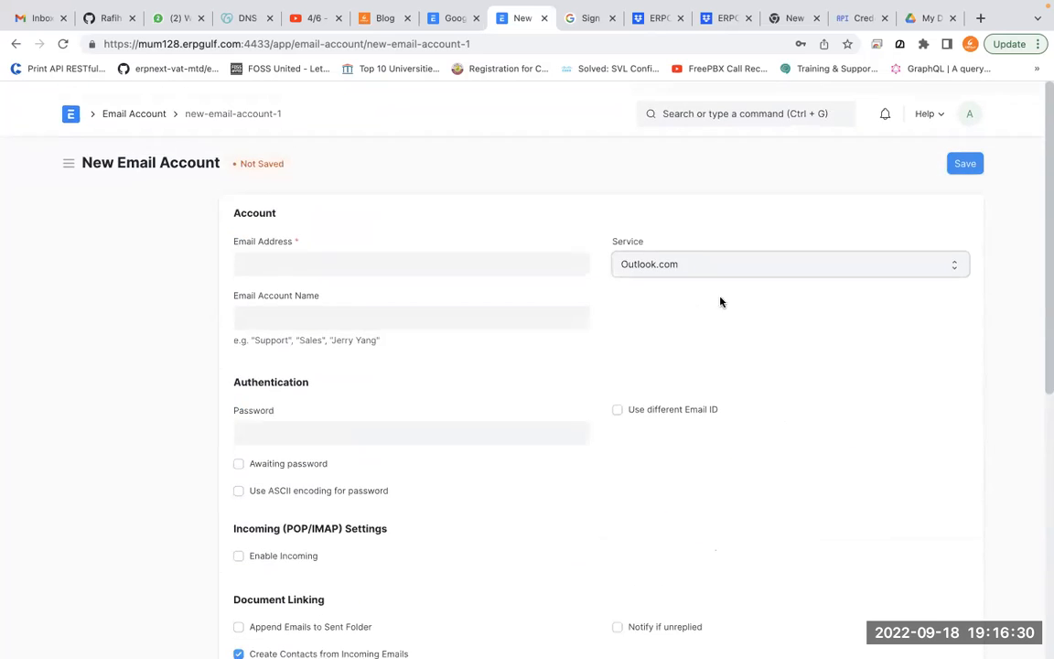
Switch the service to Sendgrid and enter the account password
left_click(725, 255)
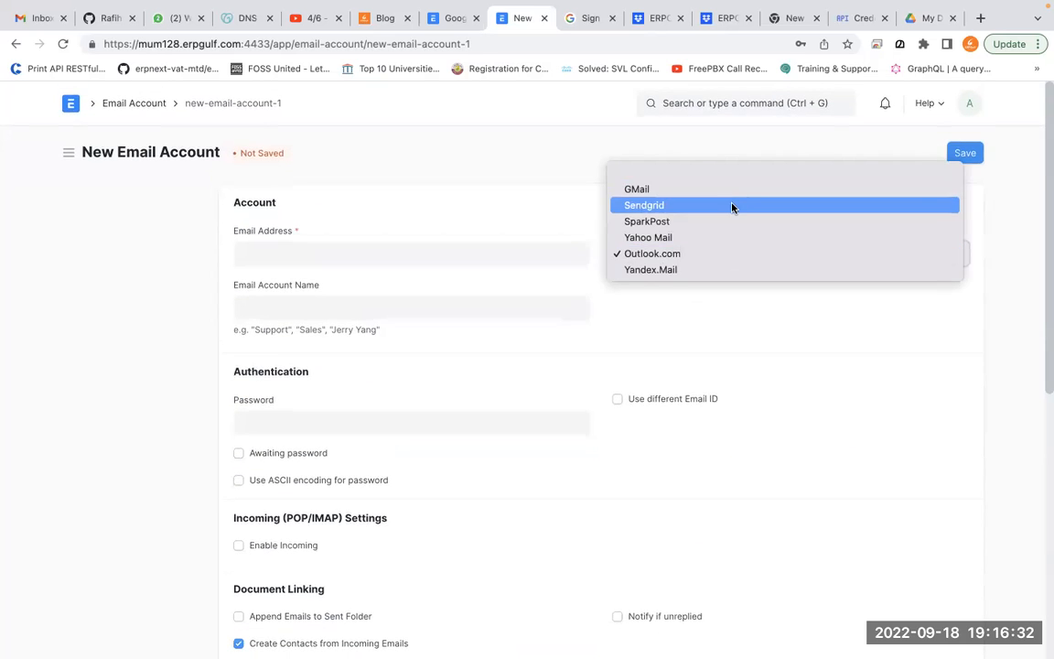
left_click(732, 207)
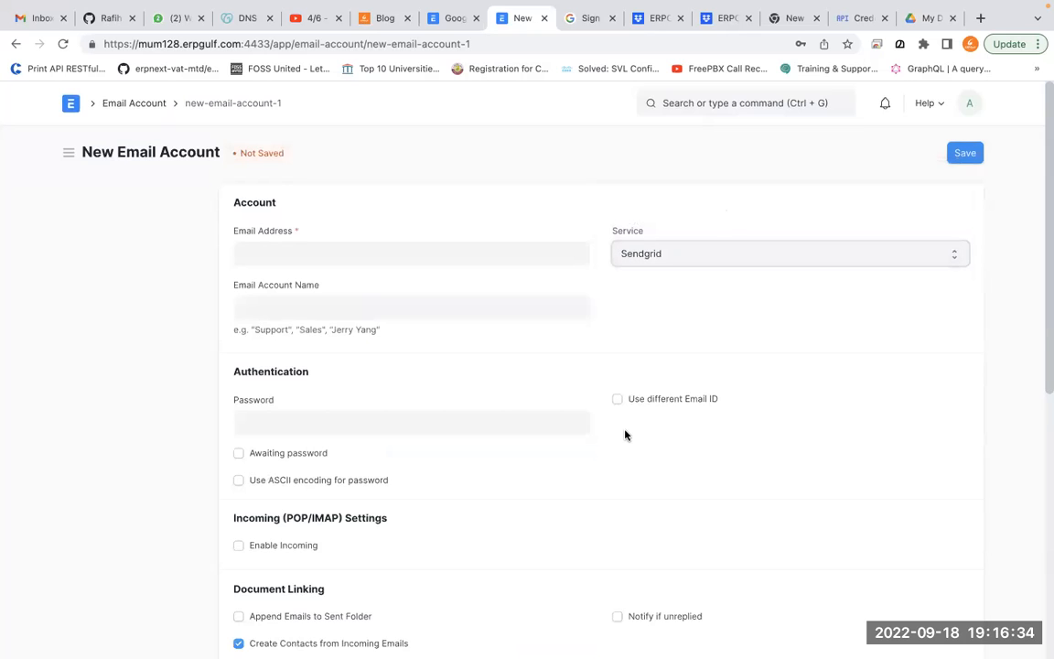
left_click(499, 418)
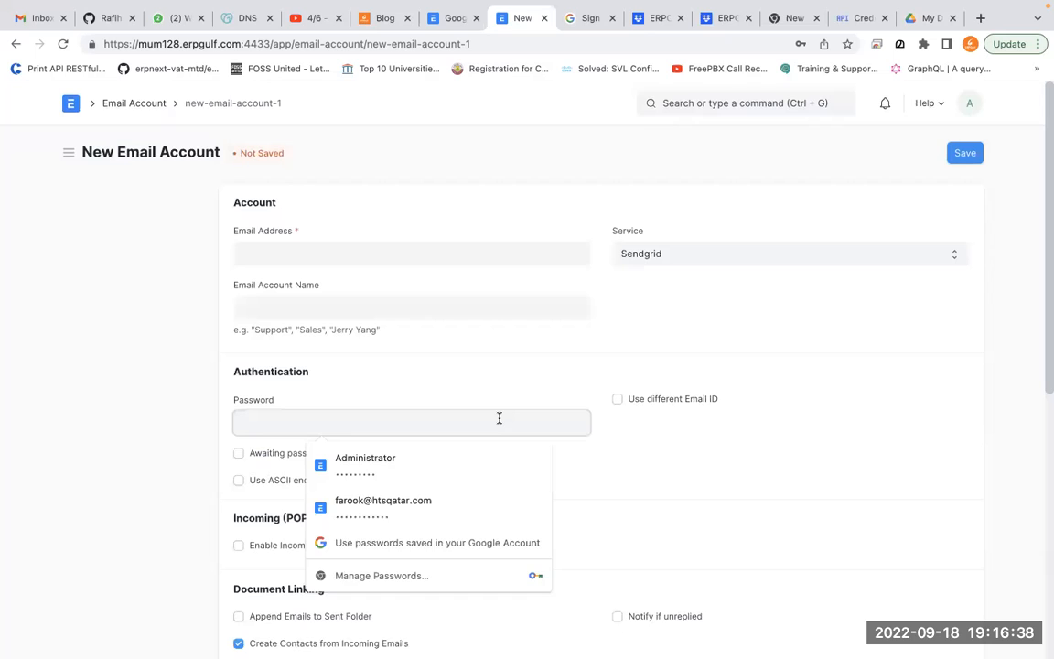
type("••••••")
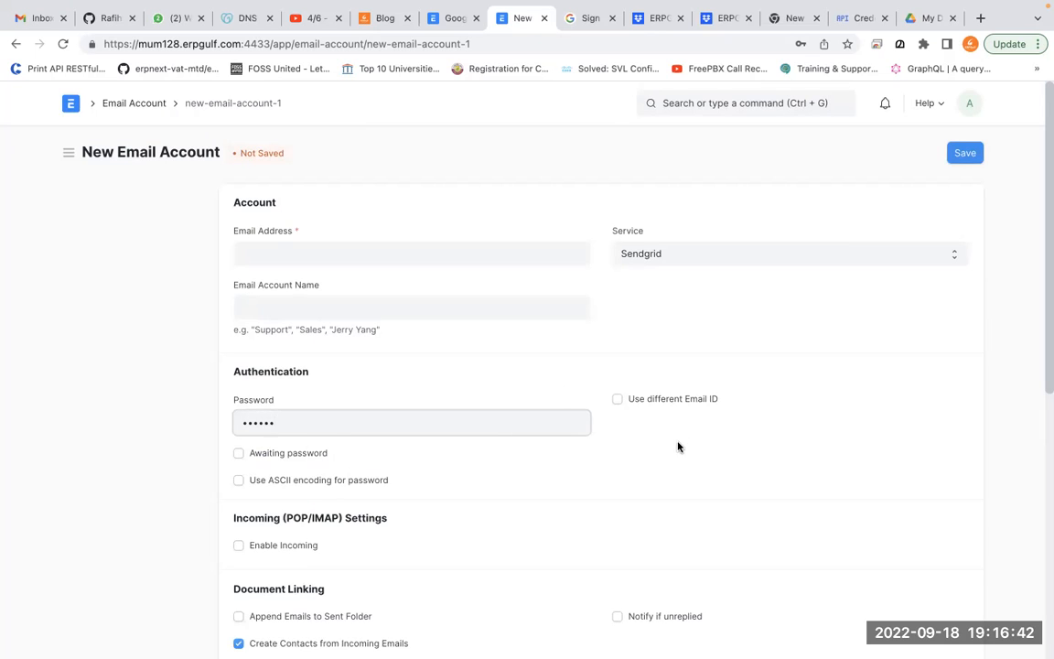
scroll(678, 447, "down", 3)
scroll(678, 446, "up", 1)
scroll(677, 446, "down", 1)
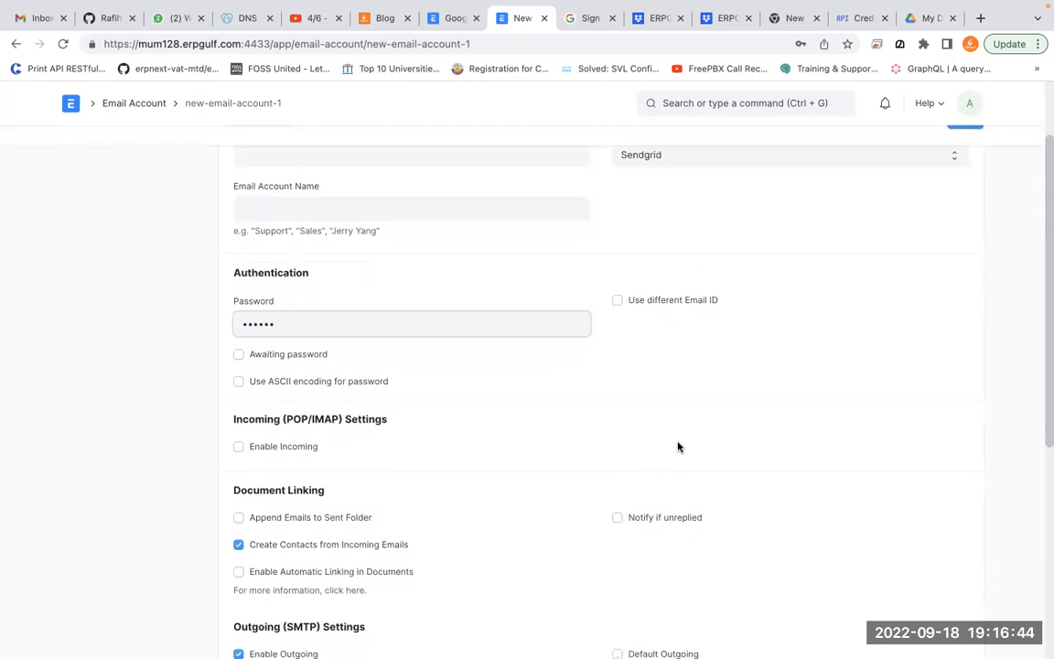
Tick 'Use different Email ID' and review the smtp.sendgrid.net settings
left_click(683, 303)
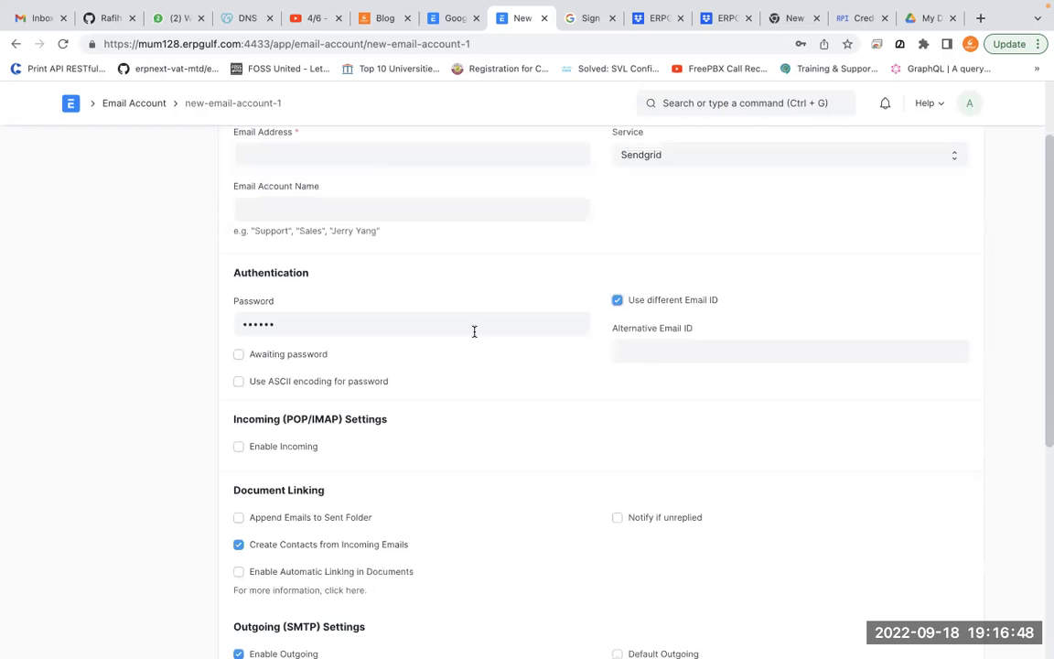
scroll(474, 364, "up", 3)
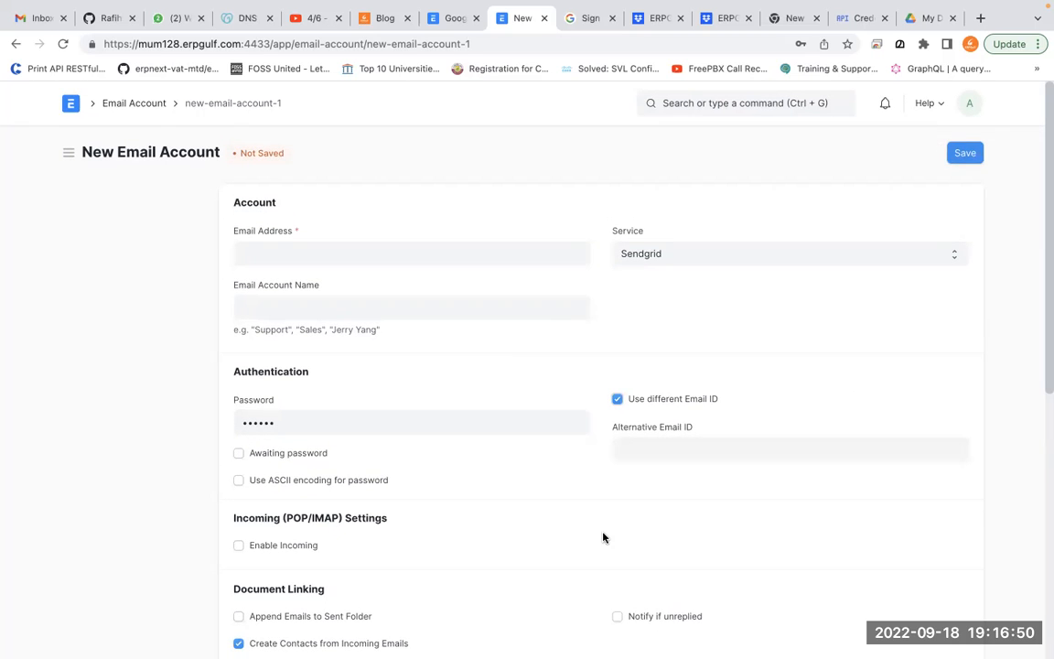
scroll(603, 538, "down", 3)
scroll(603, 538, "down", 7)
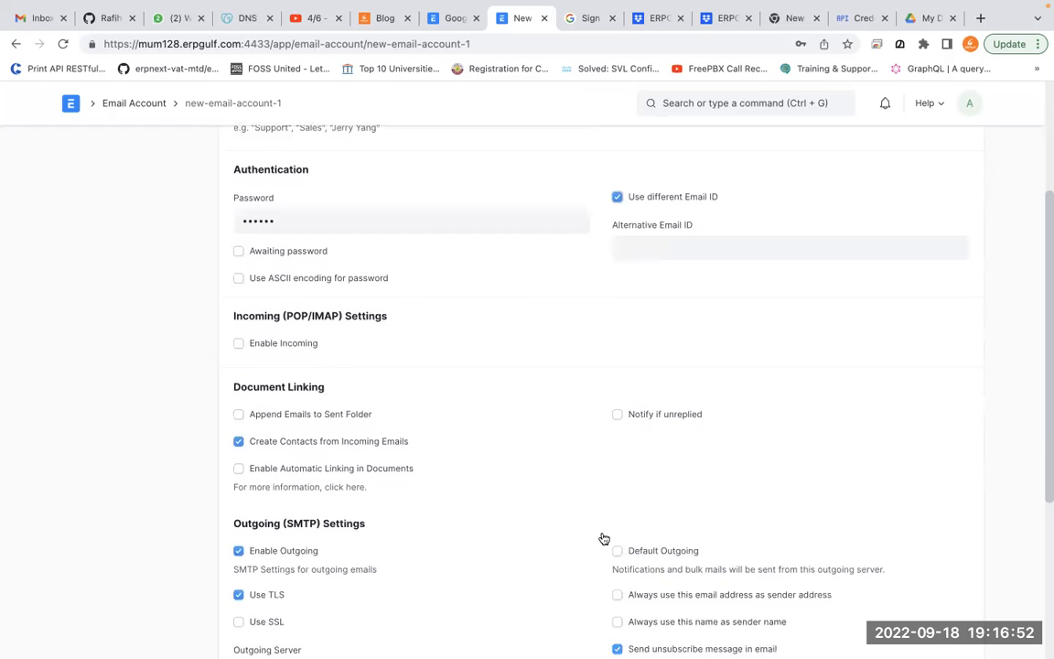
scroll(603, 538, "down", 3)
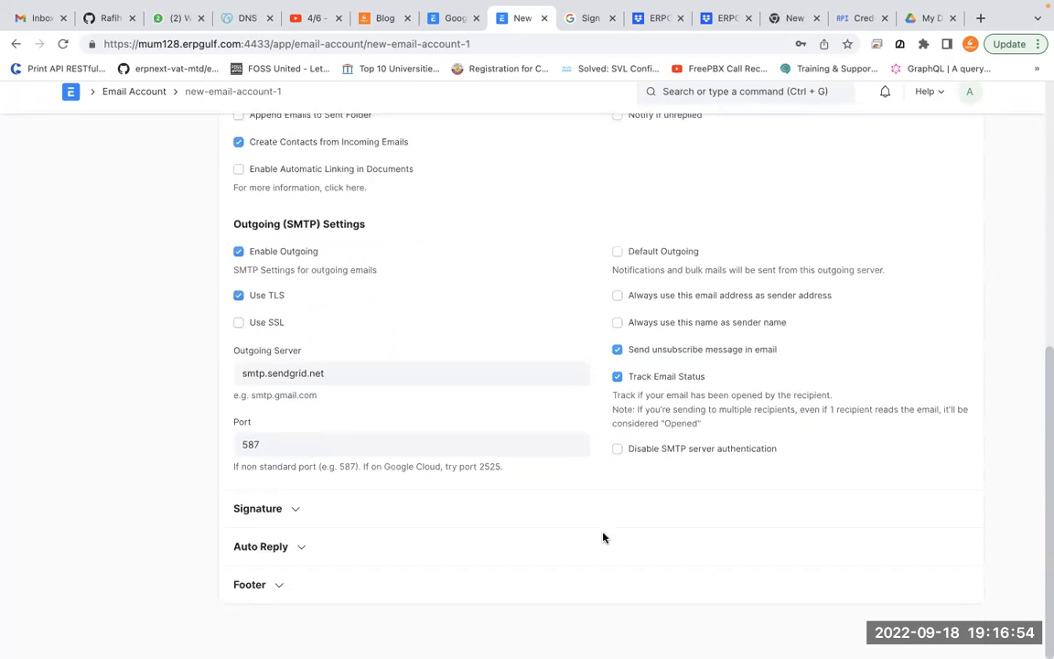
scroll(603, 561, "up", 12)
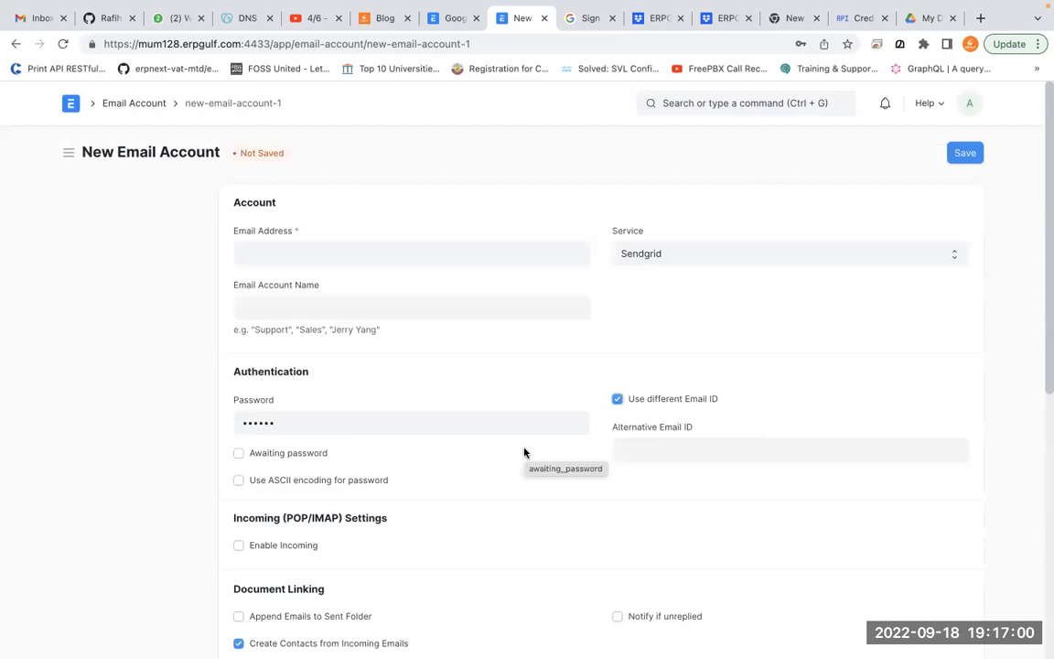
Set Alternative Email ID to apikey and replace the password with a longer key
left_click(679, 449)
type("apikey")
double_click(498, 422)
type("•••••••••••••••••••••")
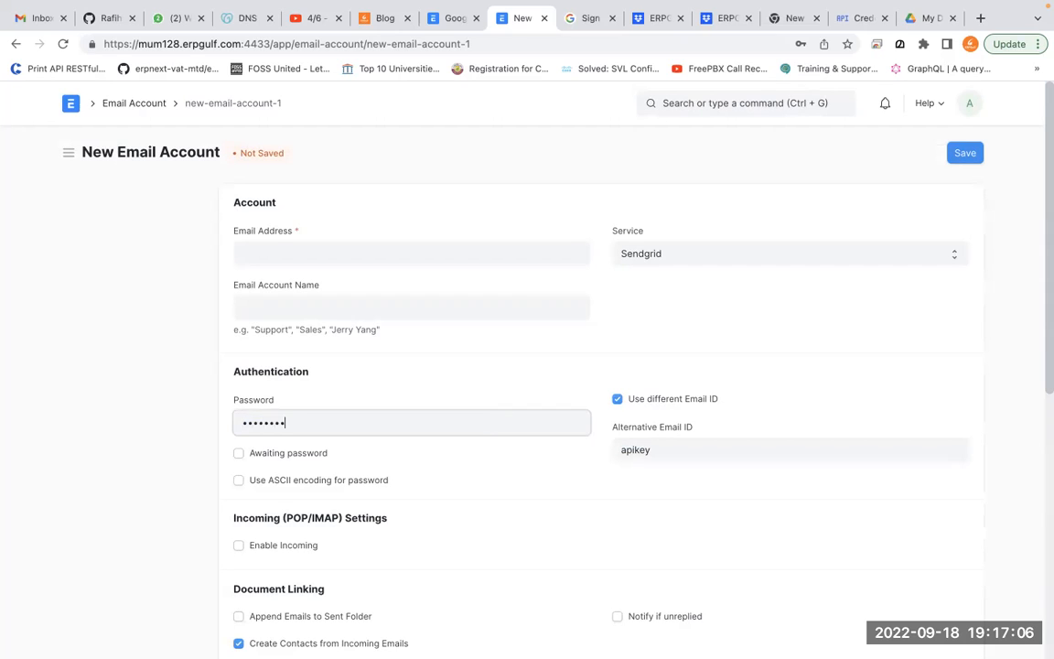
type("••••")
Keep Sendgrid as the service, then return to Google Drive's My Drive
left_click(774, 255)
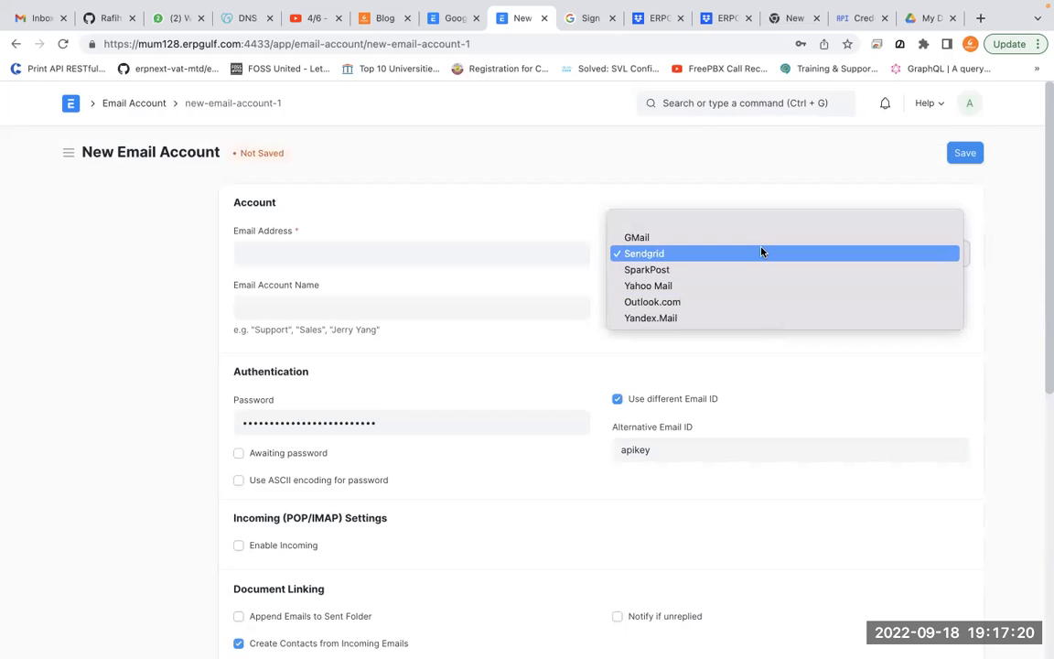
left_click(821, 178)
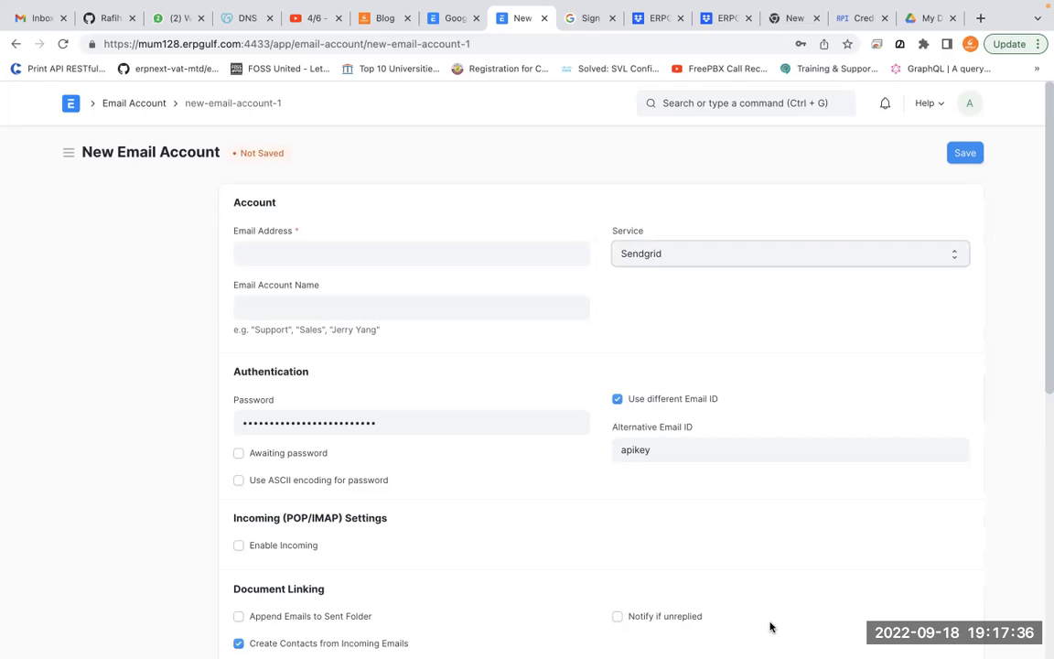
left_click(824, 259)
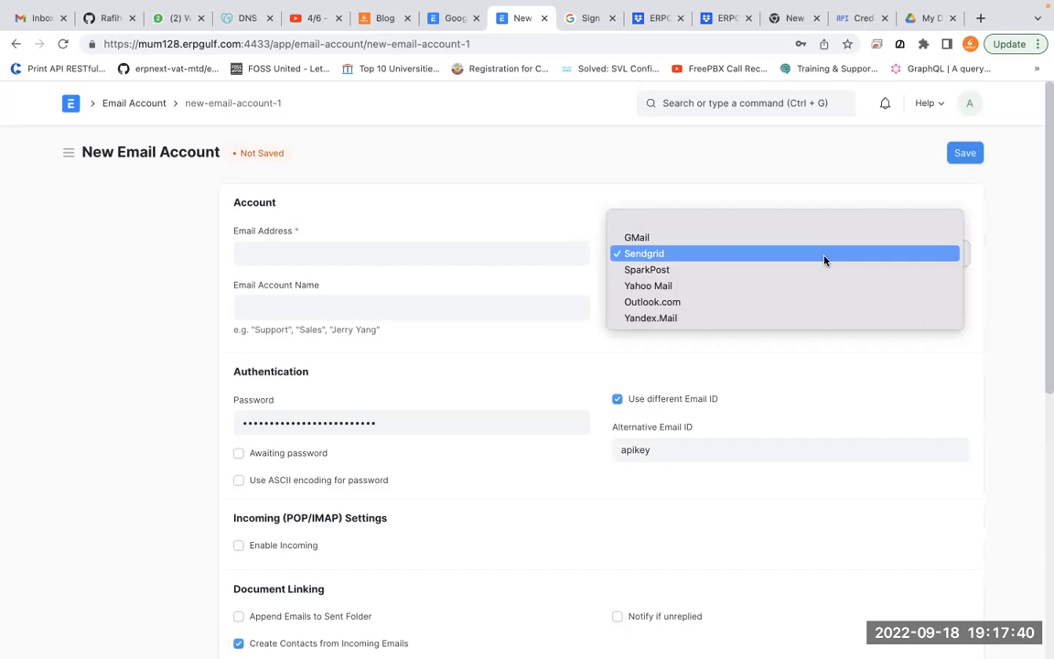
left_click(767, 500)
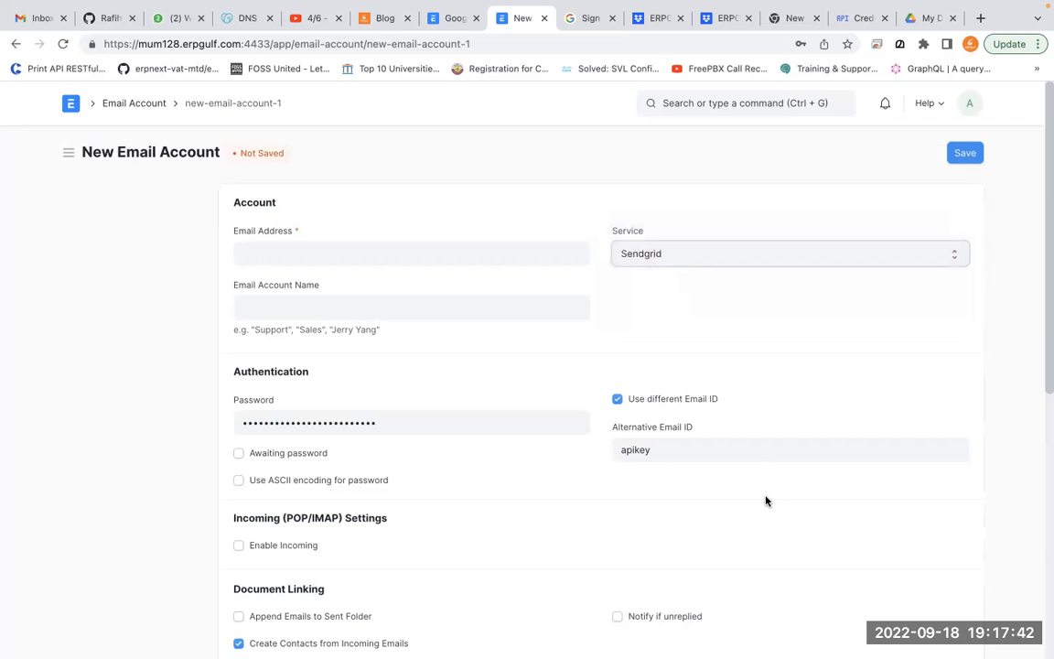
mouse_move(579, 640)
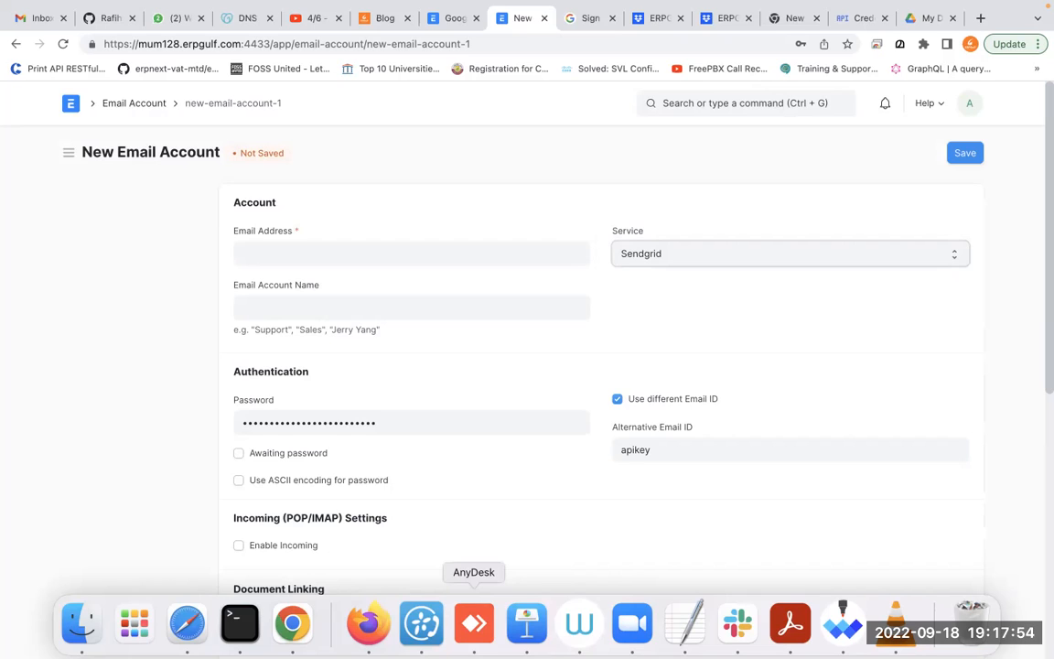
left_click(910, 18)
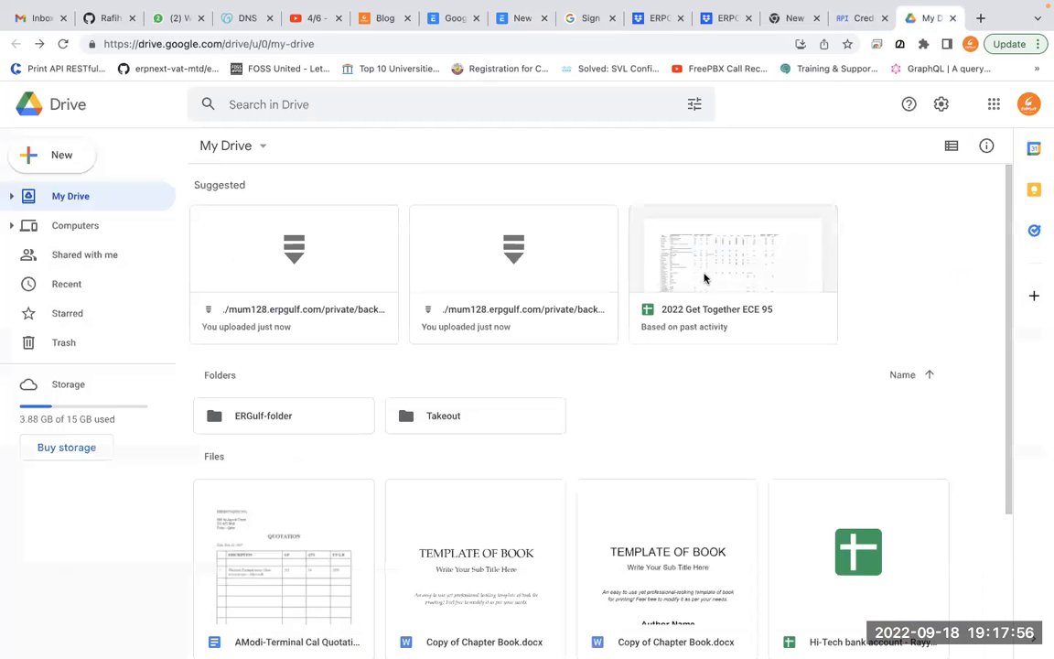